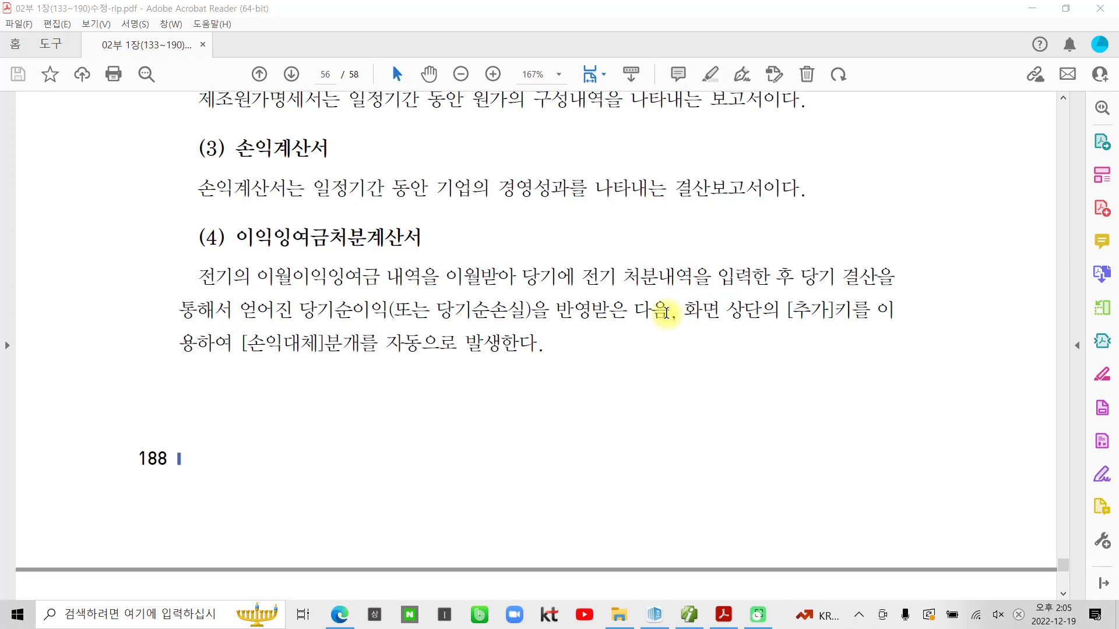
In the section 05 flowchart, circle 재무제표 작성, 제조(공사)원가명세서 and 손익계산서 in red, and tick 원가확정 and 당기순손익 확정.
scroll(666, 313, "up", 3)
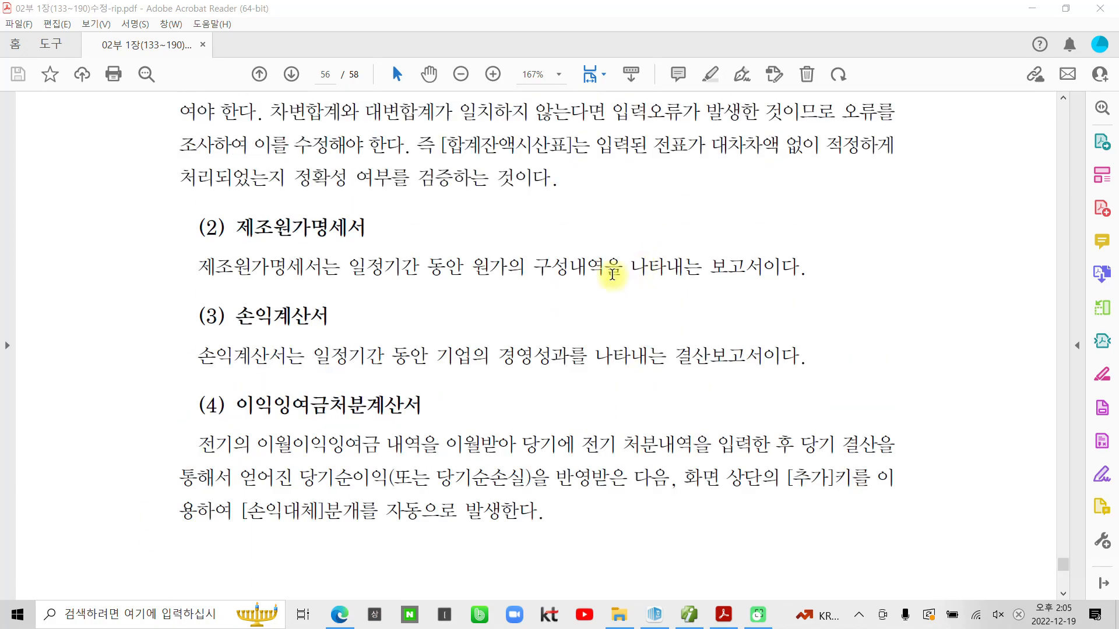
scroll(474, 354, "up", 10)
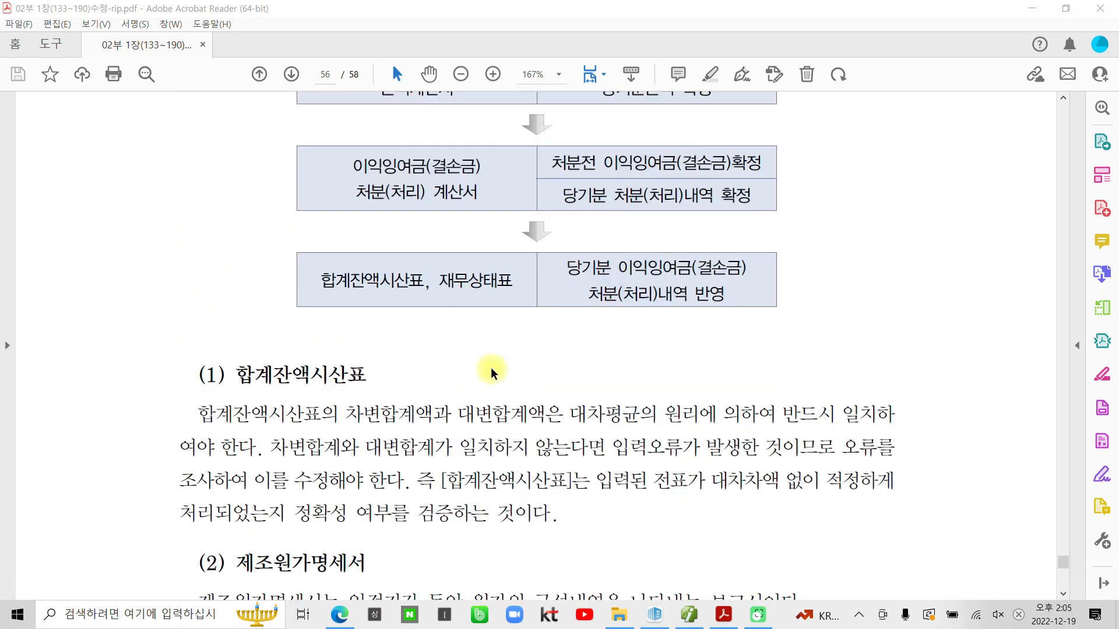
scroll(422, 385, "up", 2)
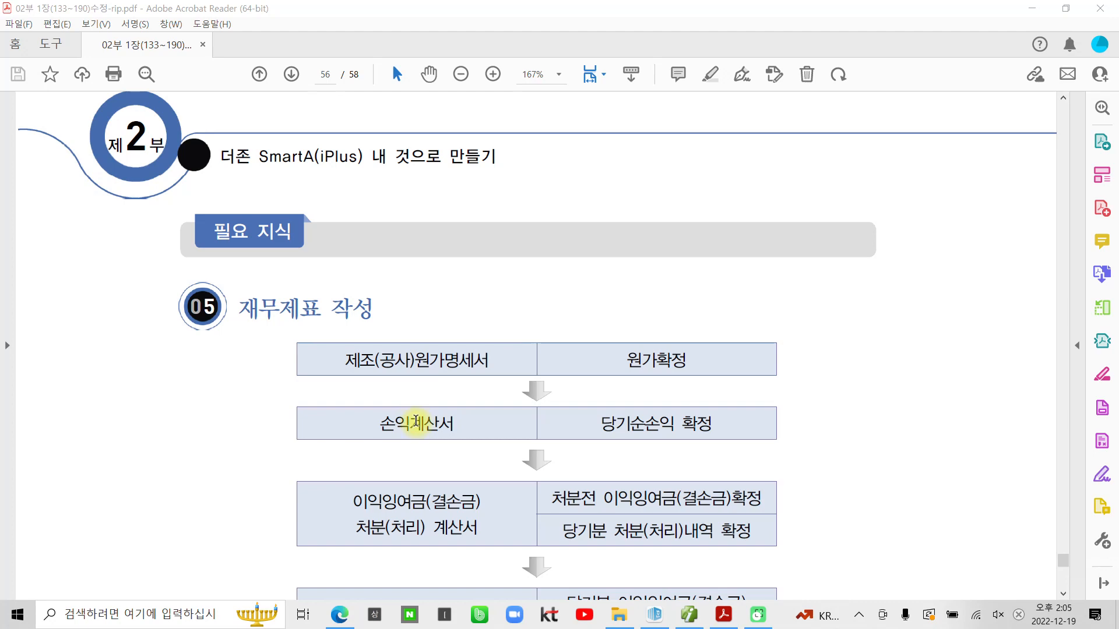
scroll(416, 399, "down", 2)
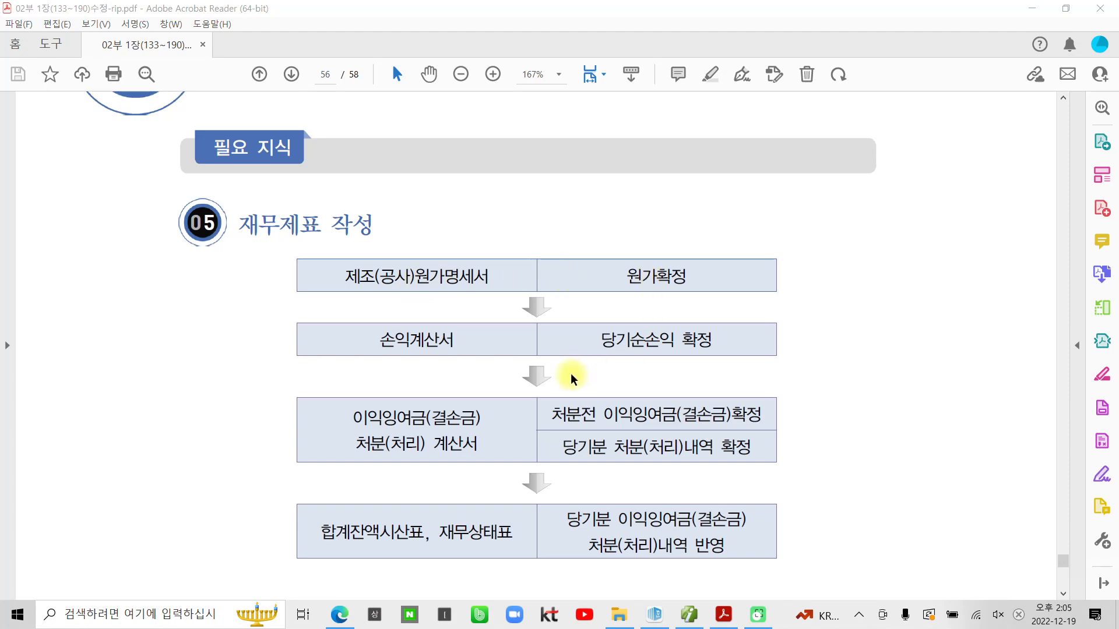
key("ctrl+2")
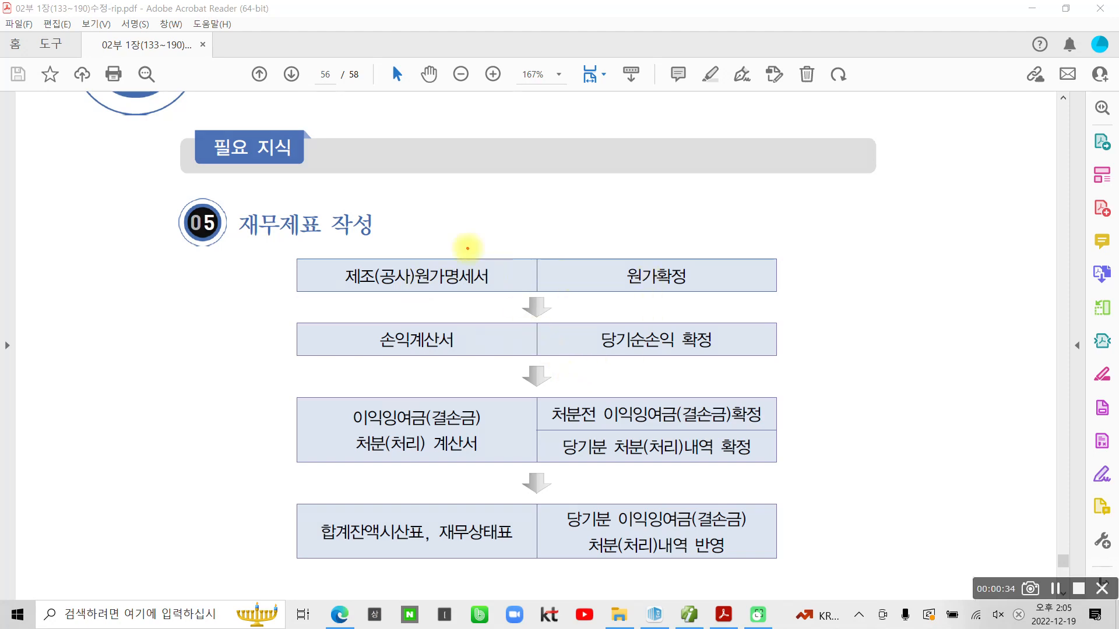
mouse_move(289, 254)
left_mouse_down()
mouse_move(274, 165)
mouse_move(309, 277)
left_mouse_up()
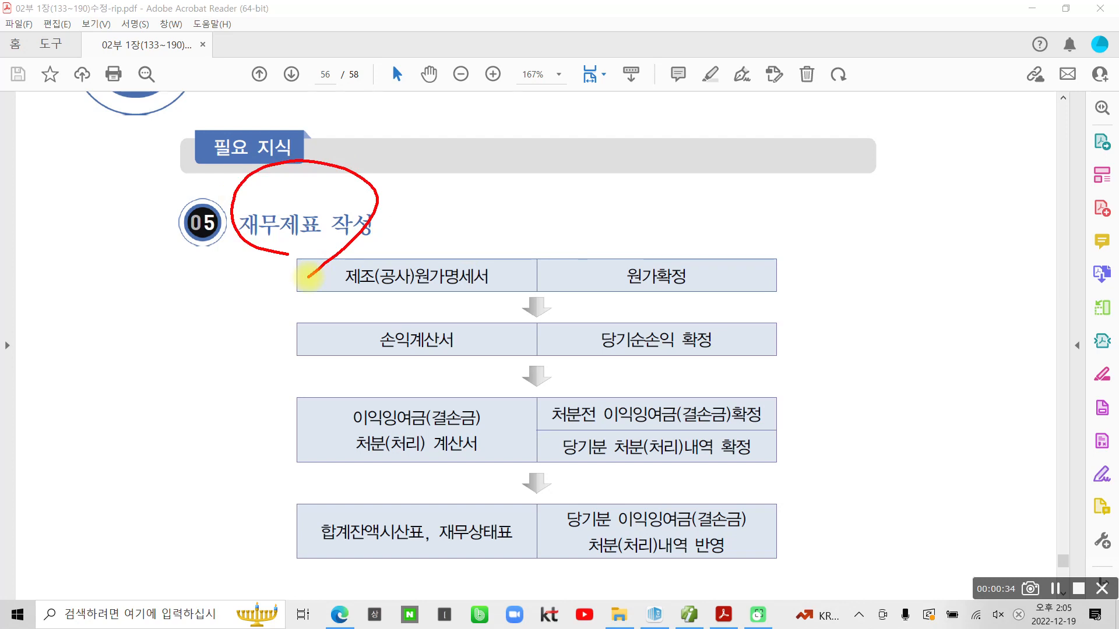
mouse_move(456, 304)
left_mouse_down()
mouse_move(463, 234)
mouse_move(443, 319)
left_mouse_up()
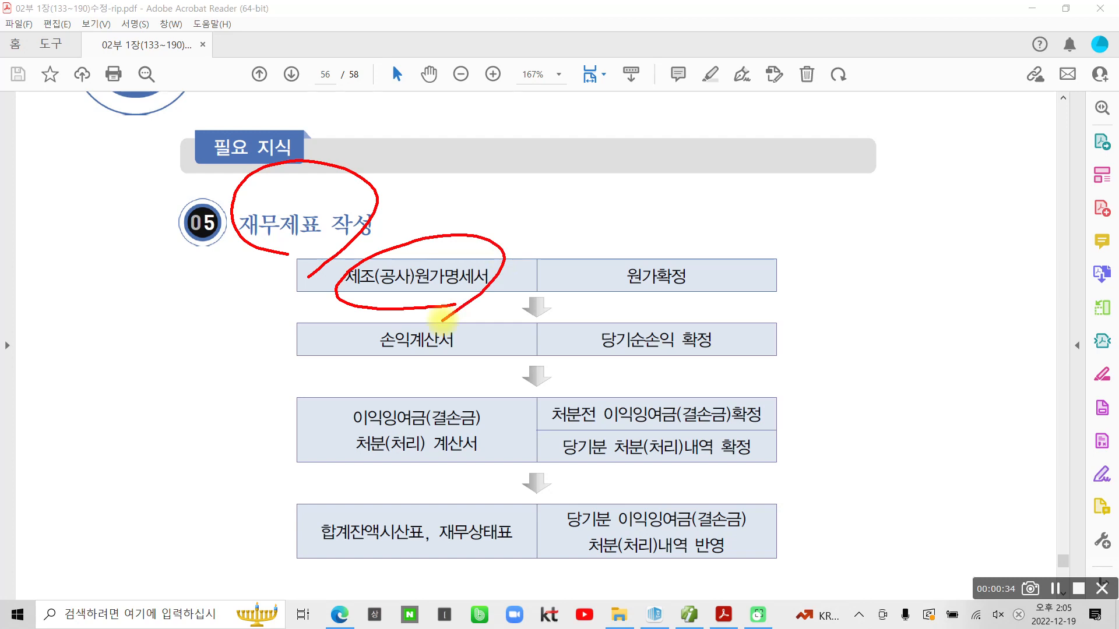
left_click_drag(732, 255, 764, 266)
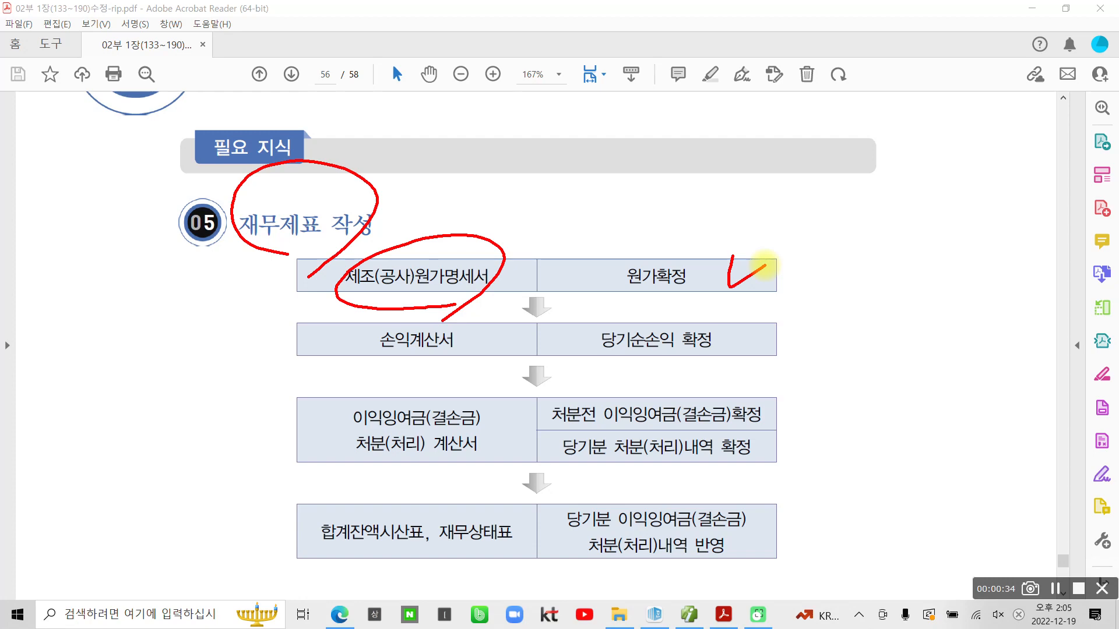
mouse_move(434, 378)
left_mouse_down()
mouse_move(362, 362)
mouse_move(435, 379)
left_mouse_up()
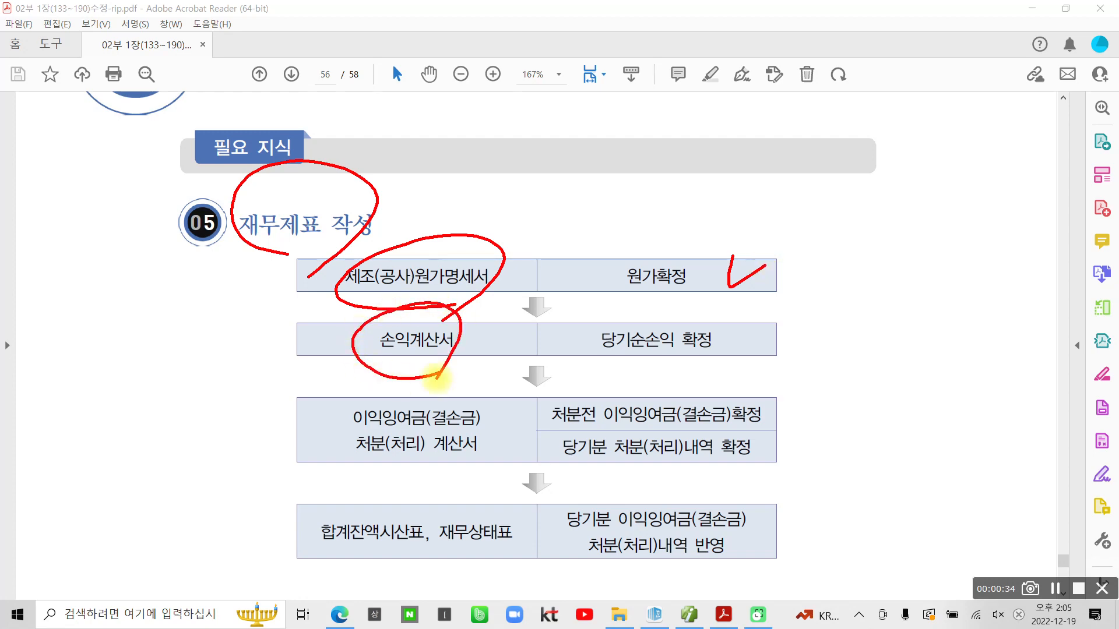
left_click_drag(731, 319, 759, 324)
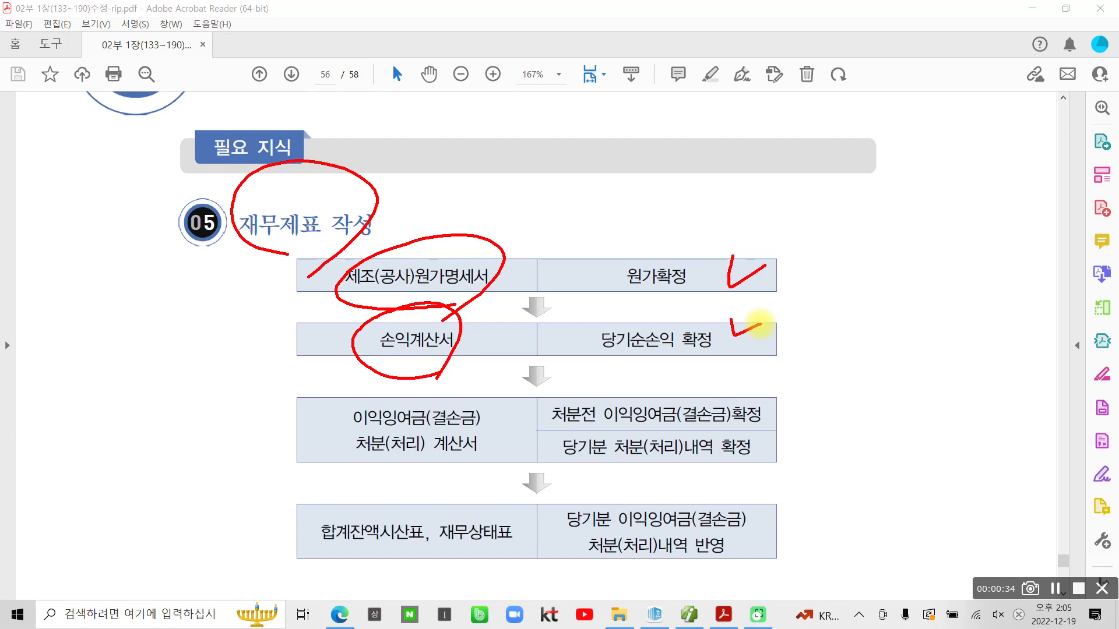
Tick 처분전 이익잉여금(결손금)확정 and 당기분 처분(처리)내역 확정, and circle 이익잉여금(결손금) 처분(처리) 계산서.
left_click_drag(768, 394, 811, 382)
mouse_move(759, 436)
left_mouse_down()
mouse_move(760, 452)
mouse_move(788, 437)
left_mouse_up()
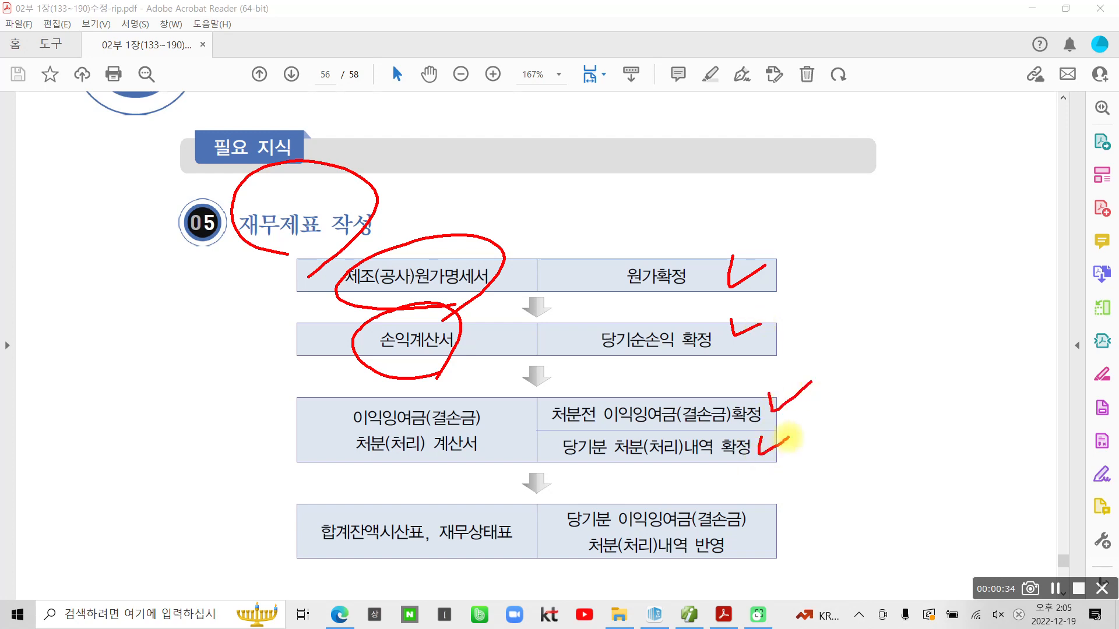
mouse_move(424, 464)
left_mouse_down()
mouse_move(332, 452)
mouse_move(451, 453)
left_mouse_up()
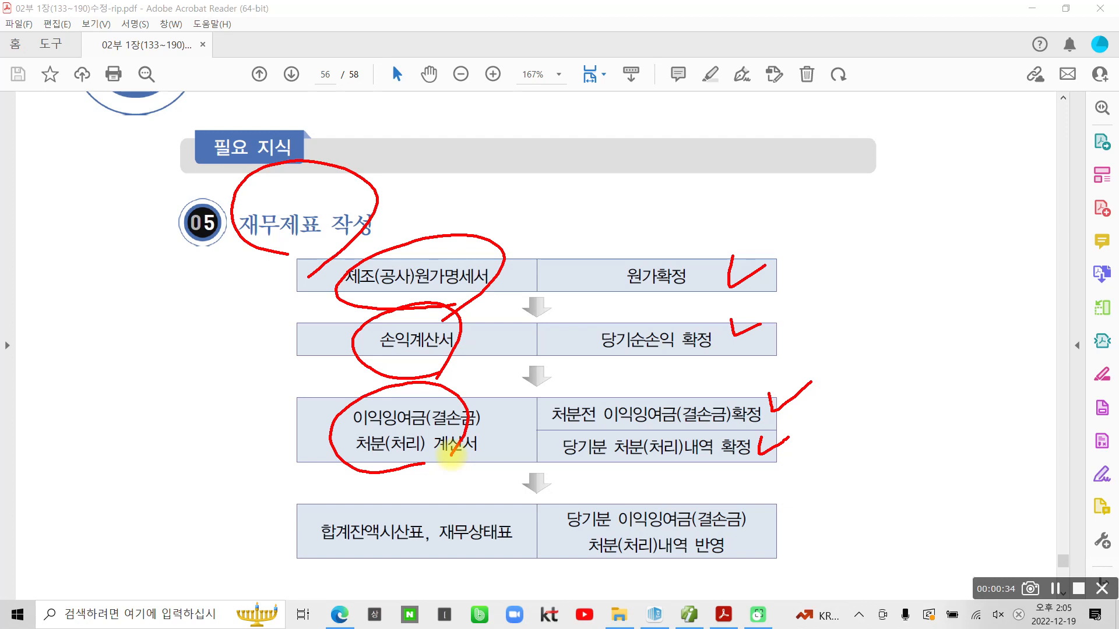
Draw an arrow to the flowchart's last row, circle 합계잔액시산표 and 재무상태표, and tick the adjoining 처분(처리)내역 반영 cell.
left_click_drag(421, 466, 387, 516)
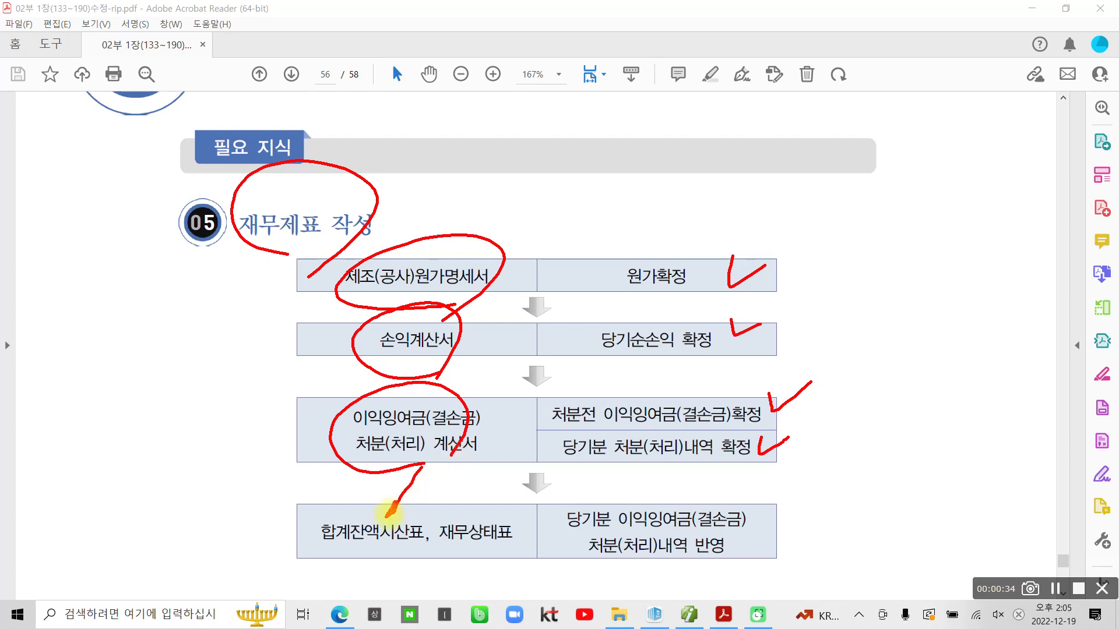
mouse_move(389, 557)
left_mouse_down()
mouse_move(303, 545)
mouse_move(382, 568)
left_mouse_up()
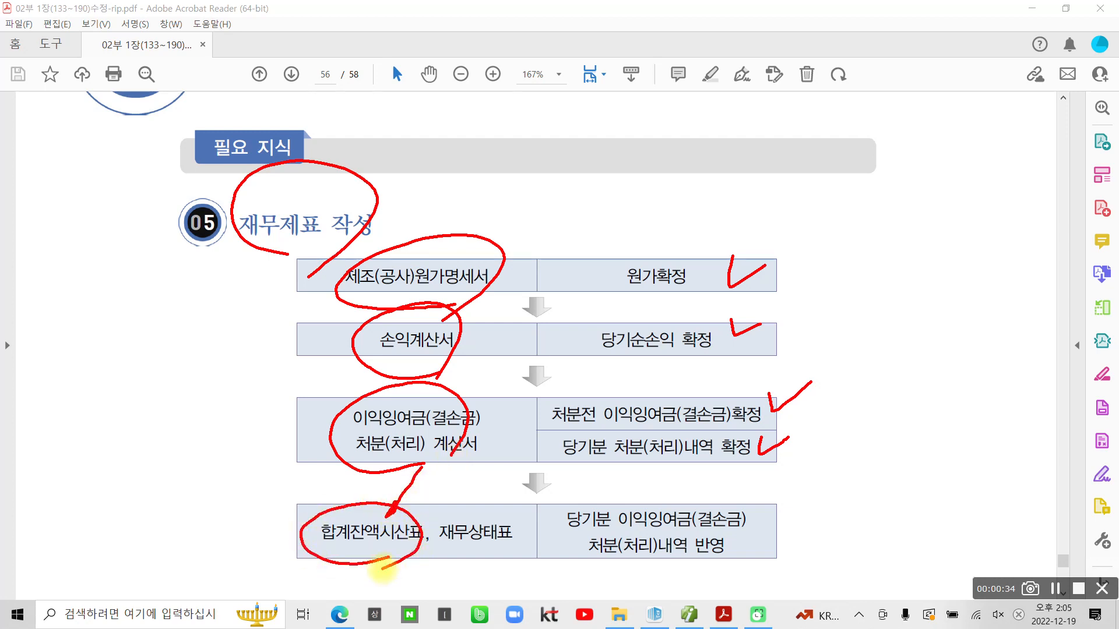
mouse_move(518, 562)
left_mouse_down()
mouse_move(452, 528)
mouse_move(527, 558)
left_mouse_up()
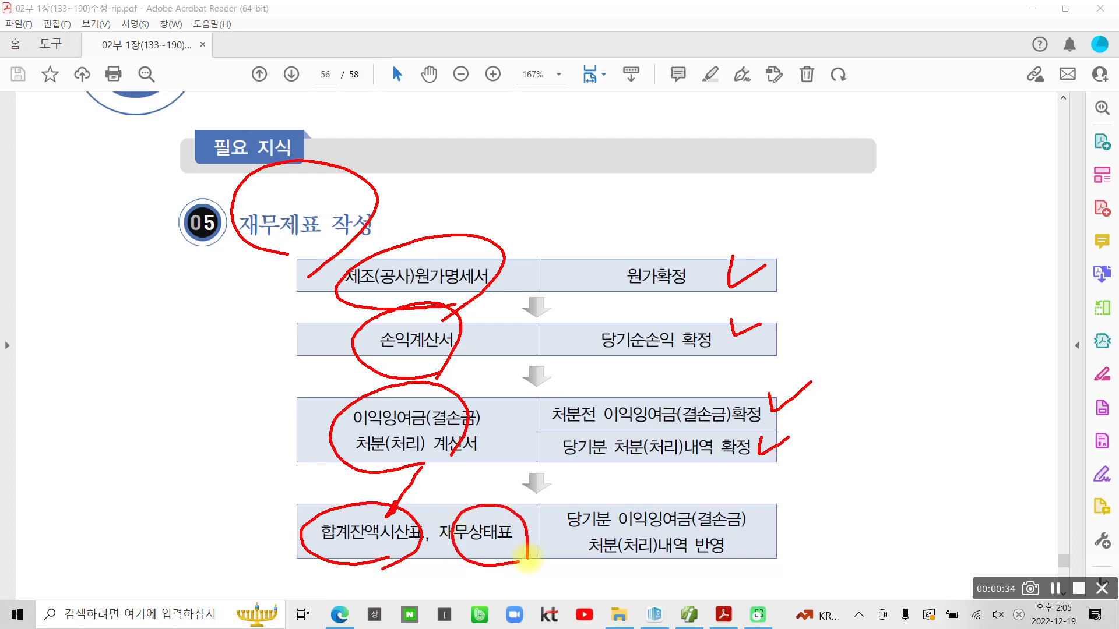
mouse_move(762, 511)
left_mouse_down()
mouse_move(766, 528)
mouse_move(824, 498)
left_mouse_up()
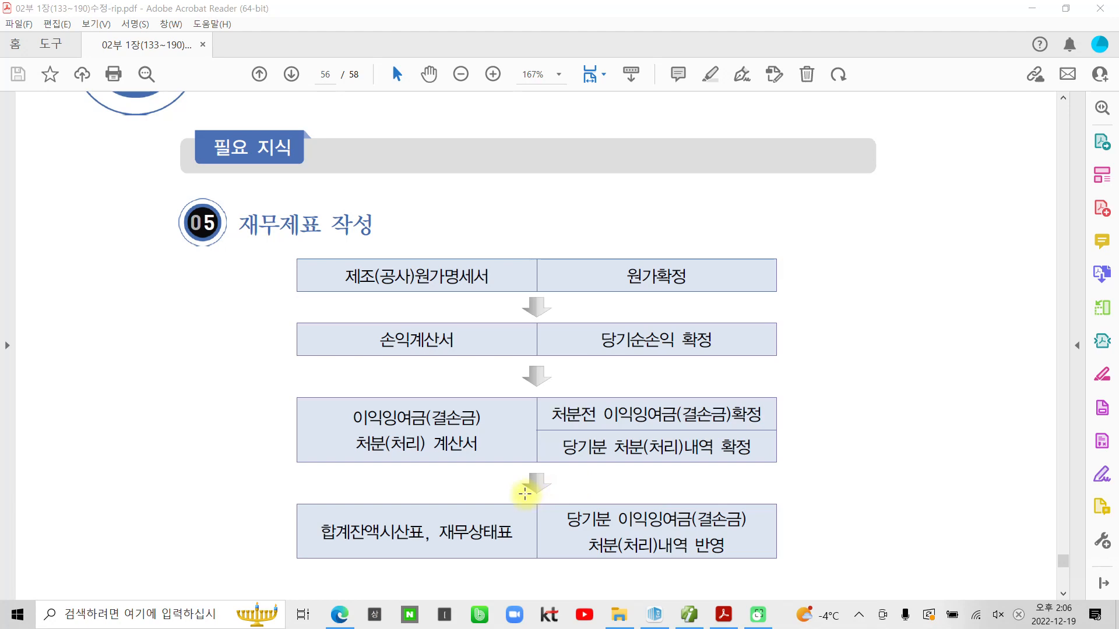
Highlight 시산표 in the heading of section (1) 합계잔액시산표 in yellow.
scroll(522, 495, "down", 2)
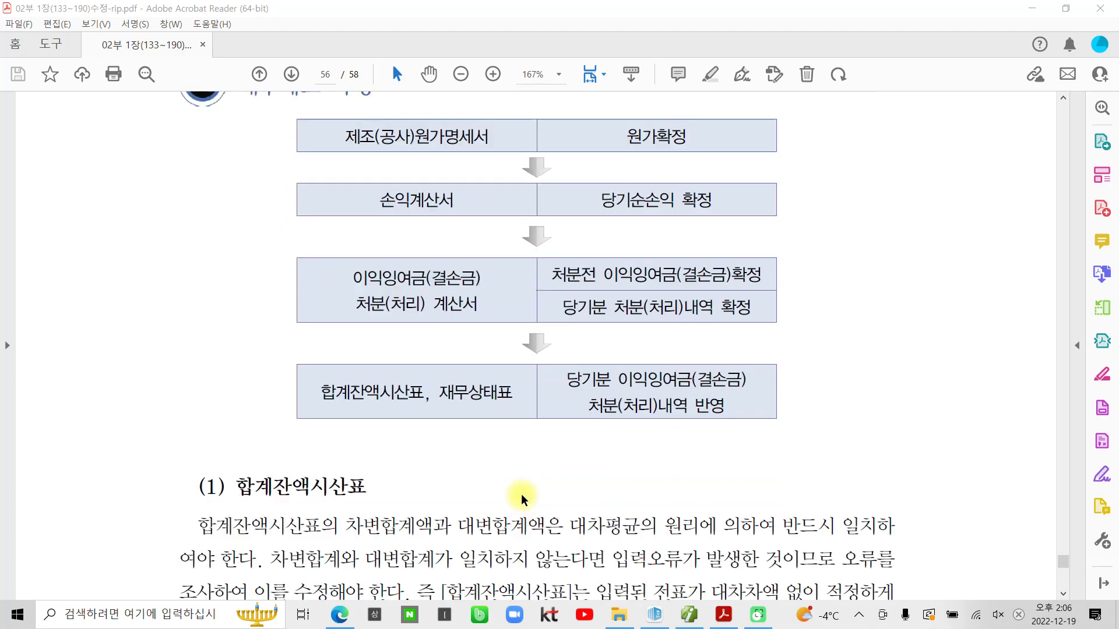
scroll(521, 494, "down", 3)
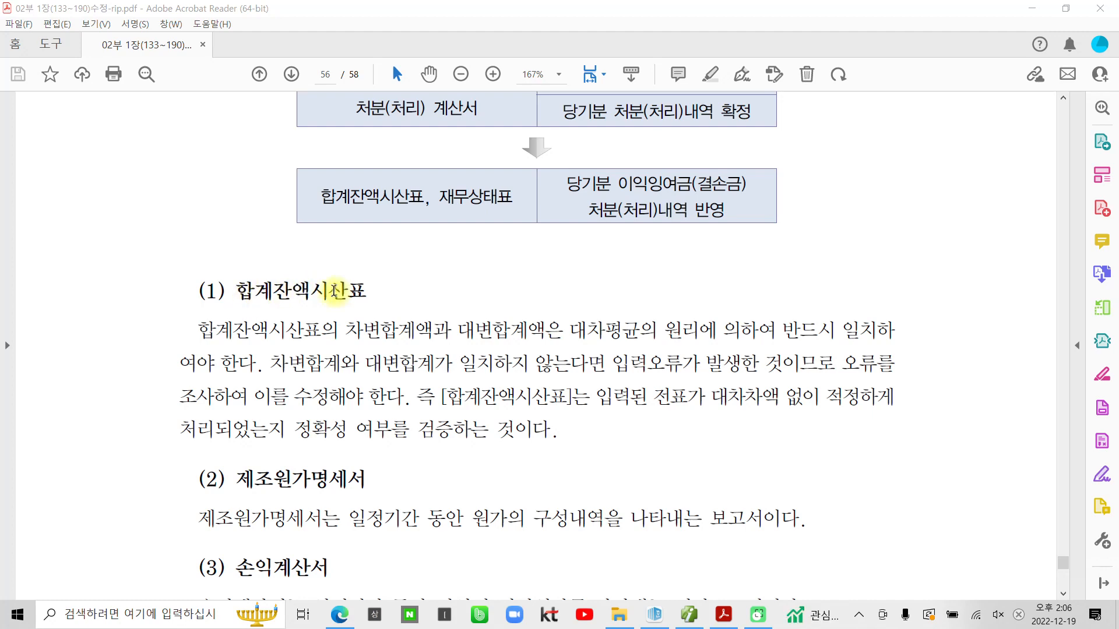
left_click_drag(310, 289, 367, 290)
left_click(381, 266)
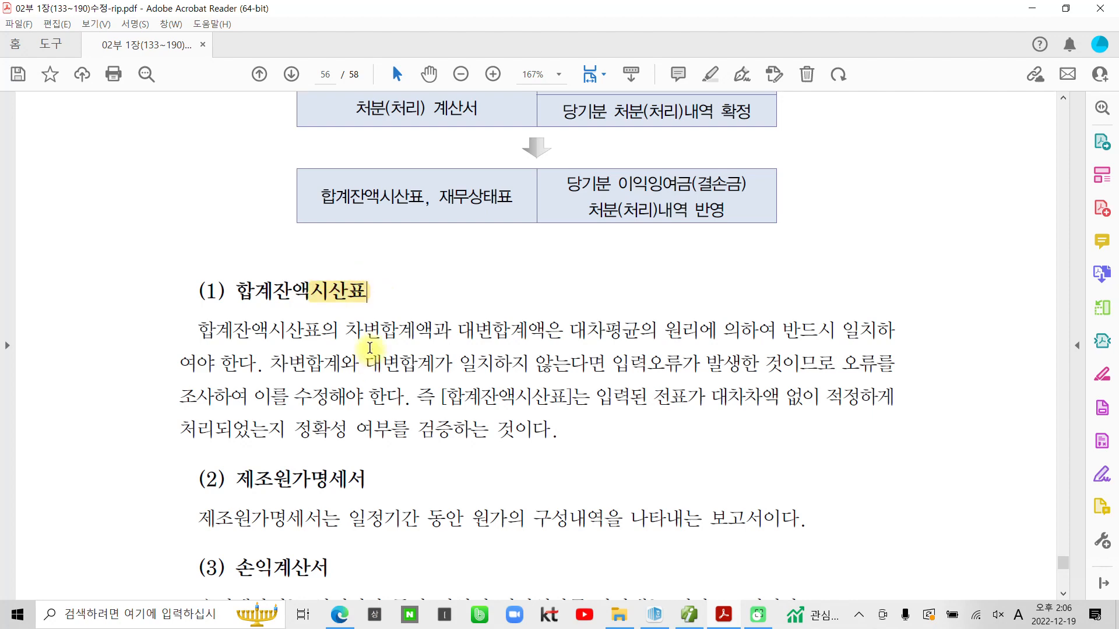
Frame the explanatory paragraph under (1) 합계잔액시산표 with a red rectangle and draw a tick beside its heading.
left_click_drag(162, 312, 1021, 469)
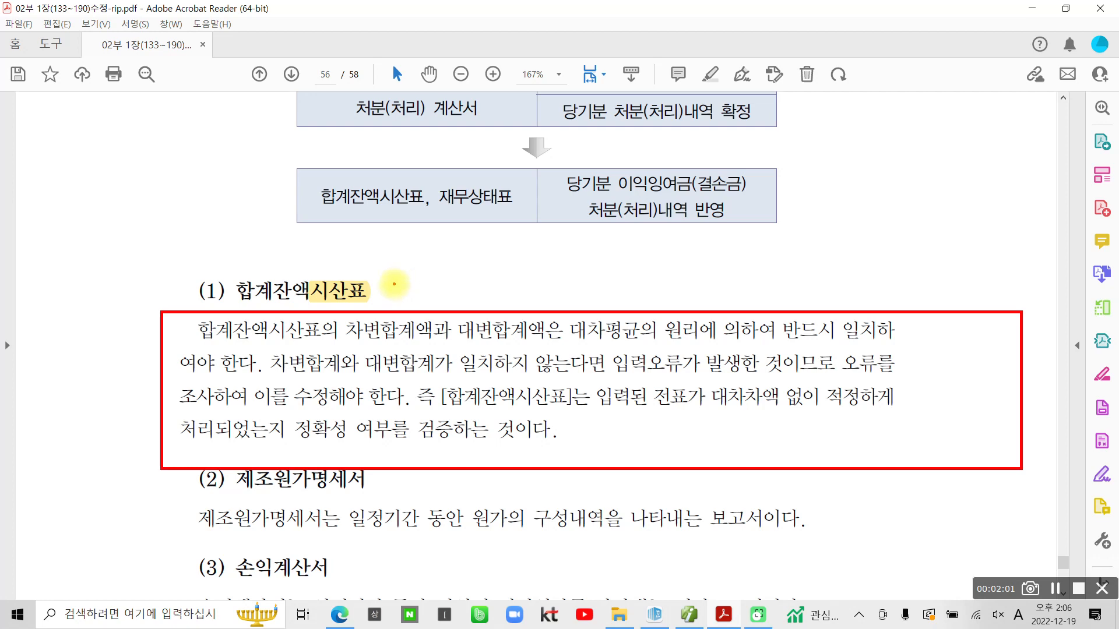
mouse_move(388, 273)
left_mouse_down()
mouse_move(396, 302)
mouse_move(404, 266)
left_mouse_up()
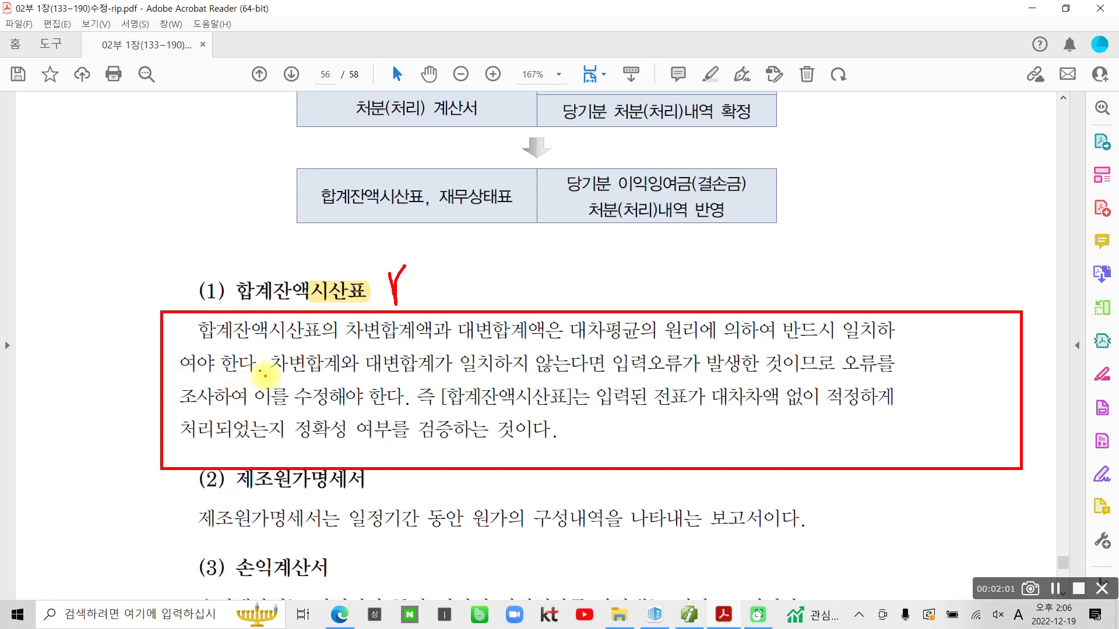
mouse_move(192, 335)
left_mouse_down()
mouse_move(230, 308)
mouse_move(189, 327)
left_mouse_up()
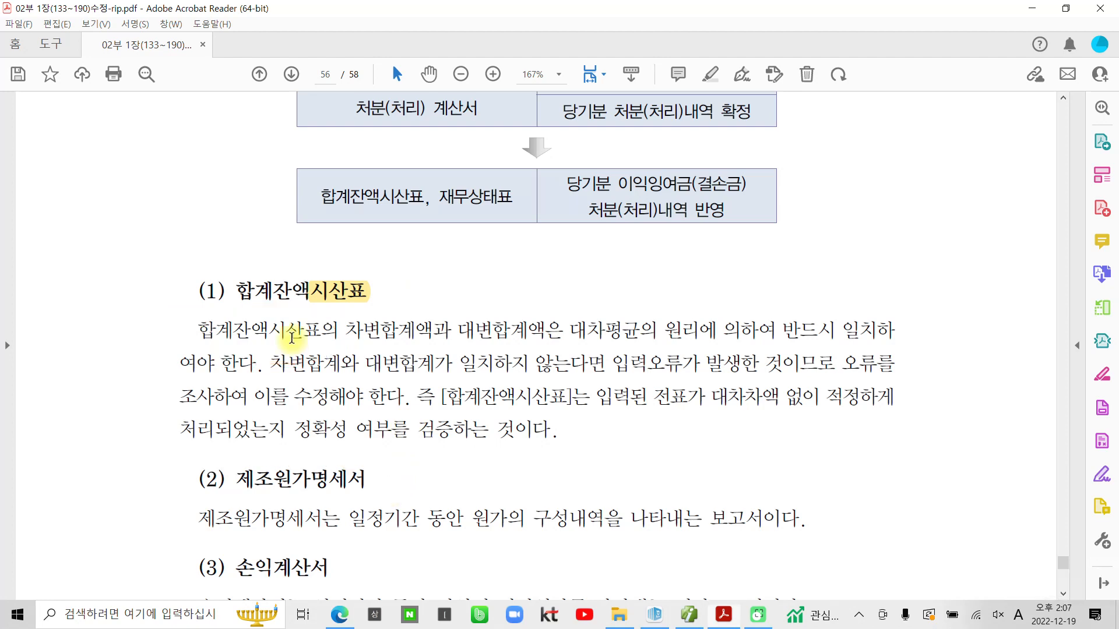
Read the mismatch rule in section (1), selecting 일치하지 않는다면 and 입력오류가 발생한 것이므로 as points of emphasis.
left_click_drag(460, 365, 597, 370)
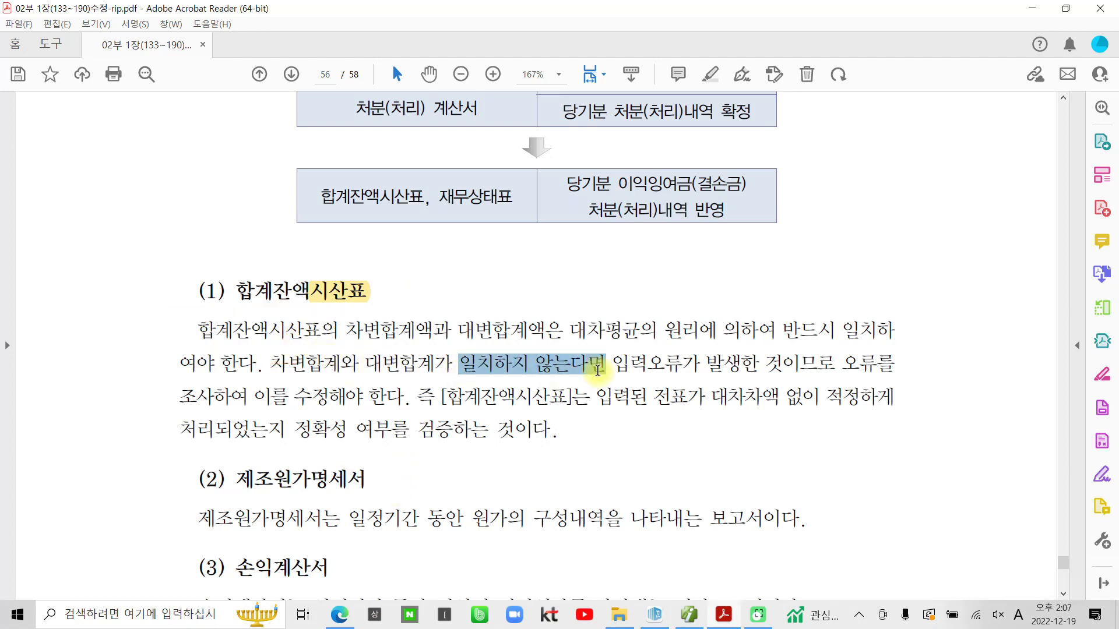
left_click(288, 364)
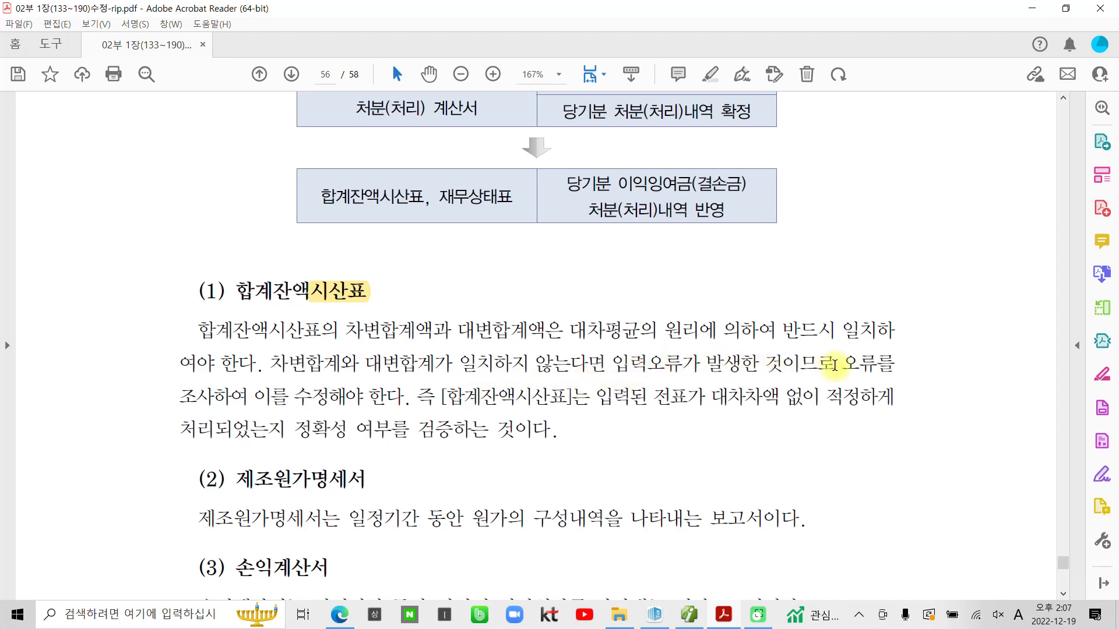
left_click_drag(842, 365, 623, 368)
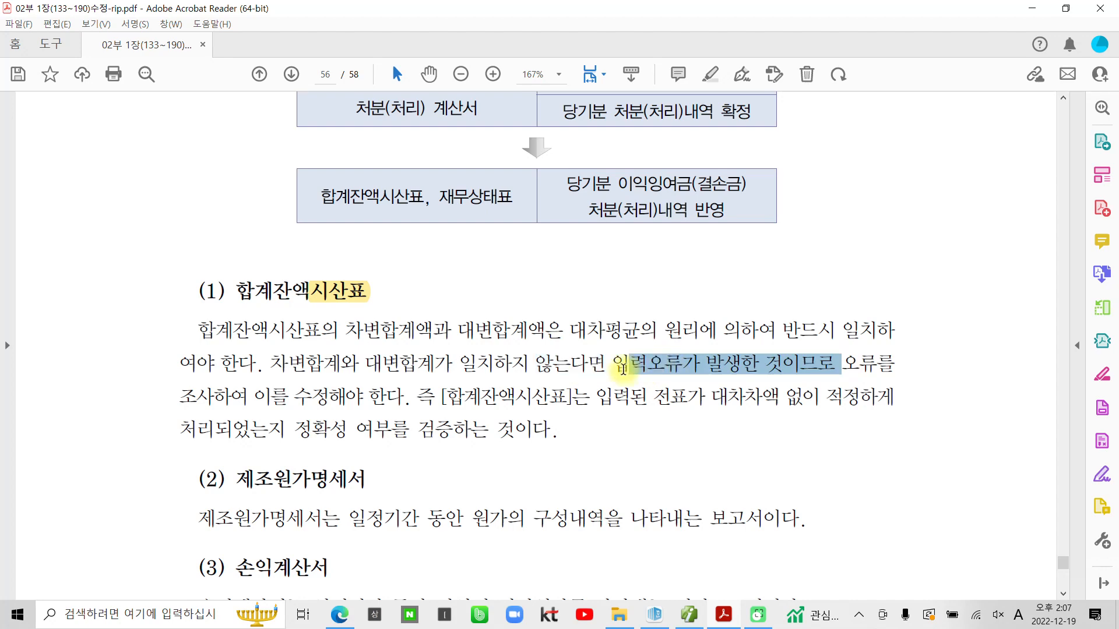
left_click(255, 397)
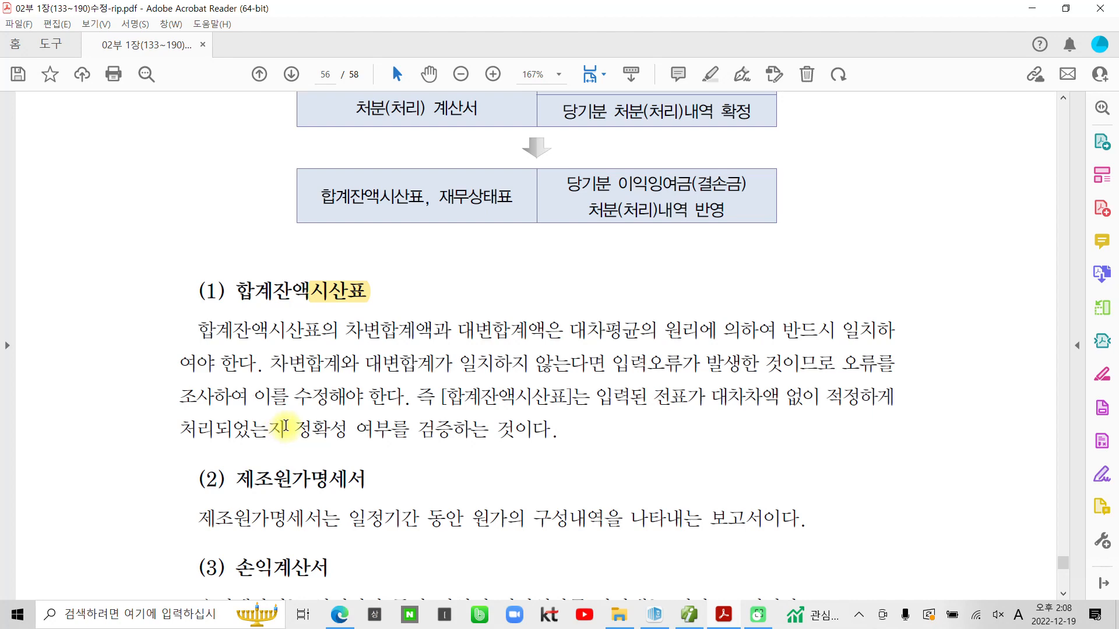
Highlight 정확성 여부를 검증하는 것이다 in section (1) and 일정기간 동안 원가의 구성내역을 in section (2) in yellow.
left_click_drag(285, 425, 518, 423)
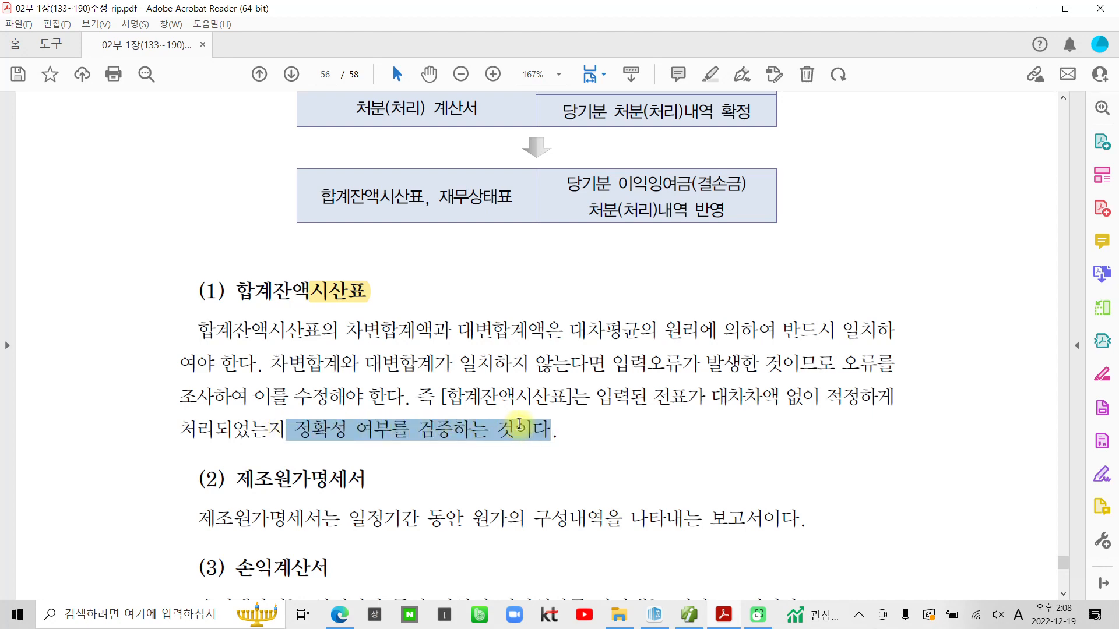
left_click(537, 406)
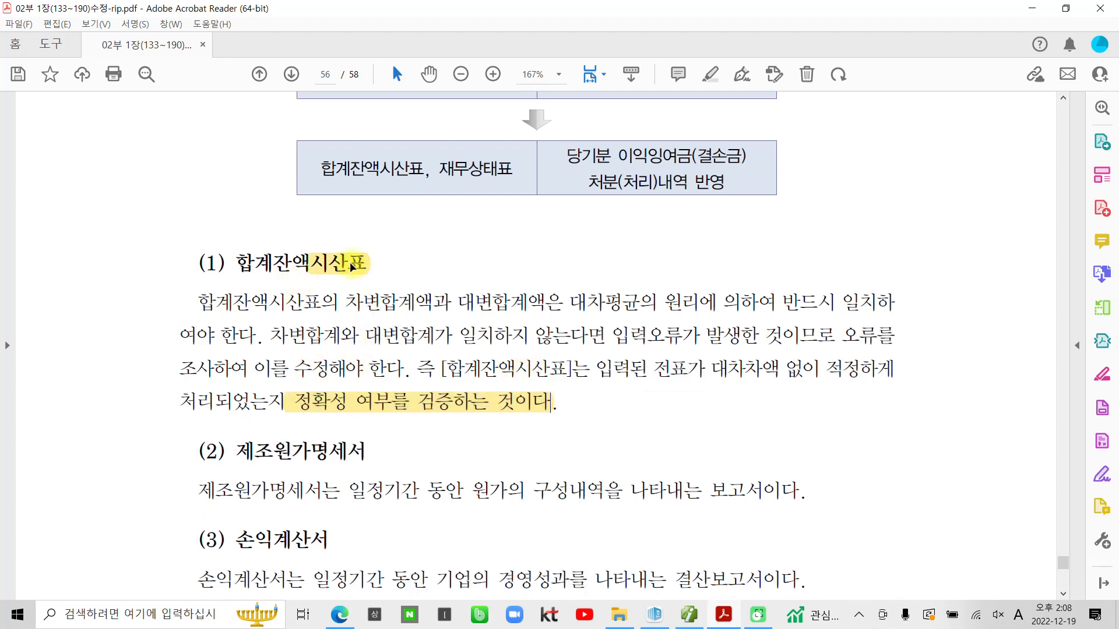
scroll(324, 410, "down", 3)
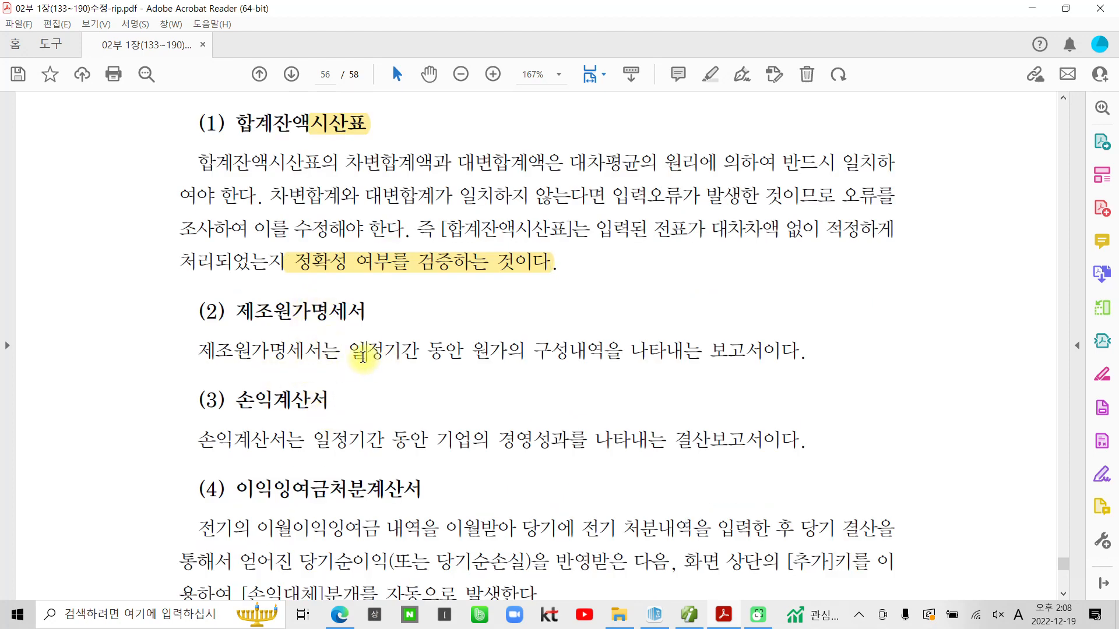
left_click_drag(362, 356, 603, 355)
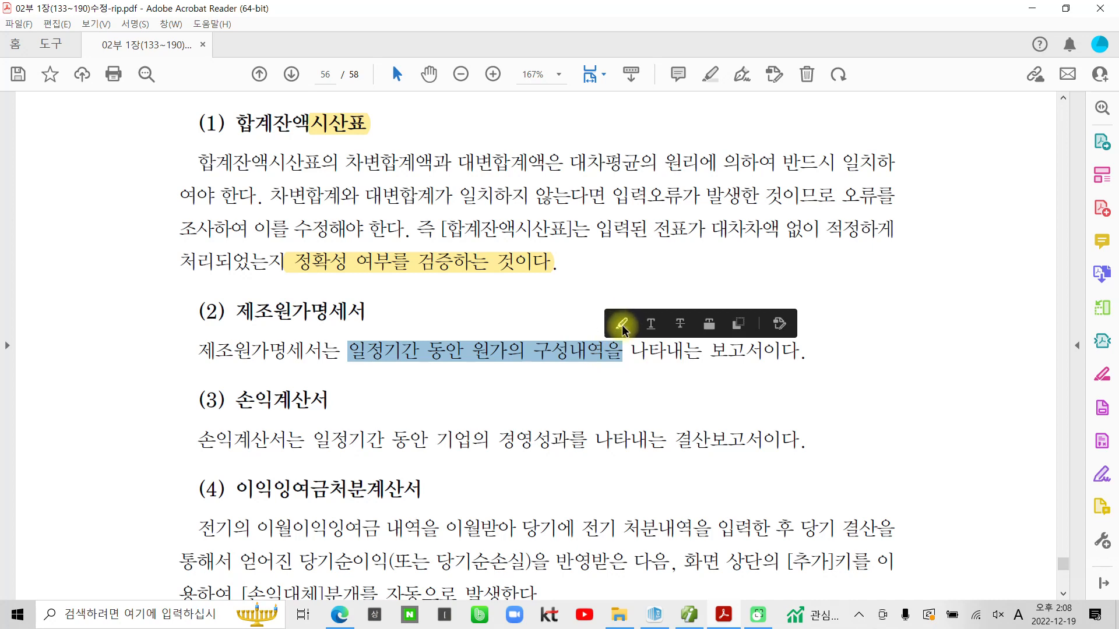
left_click(622, 325)
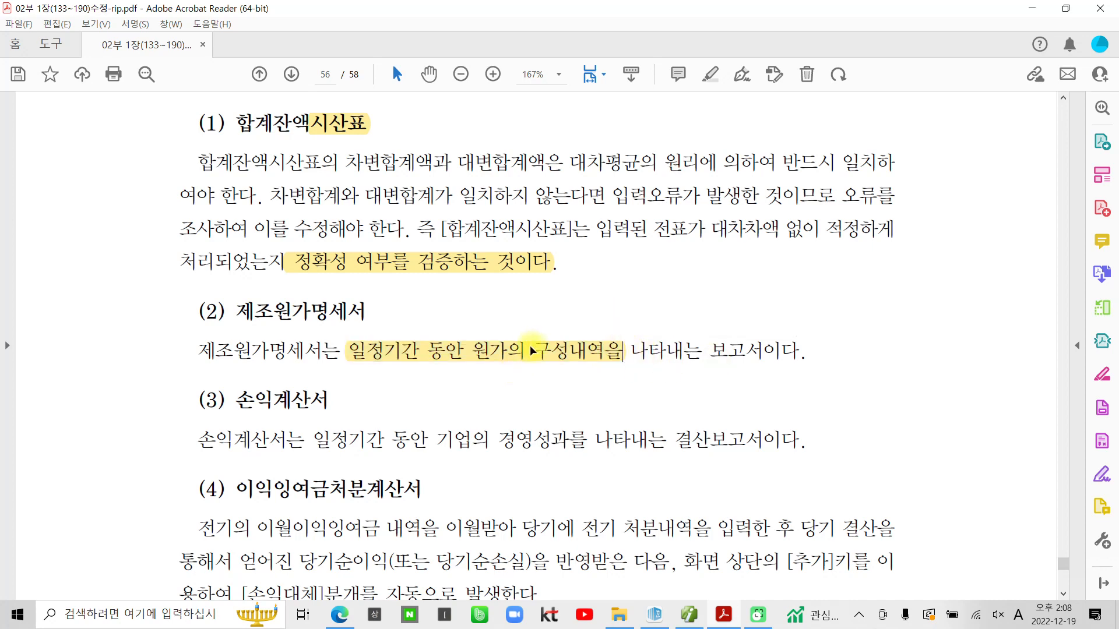
Circle 원가의 구성내역 in section (2) in red and draw a line from it to a large curly brace in the margin.
key("ctrl+2")
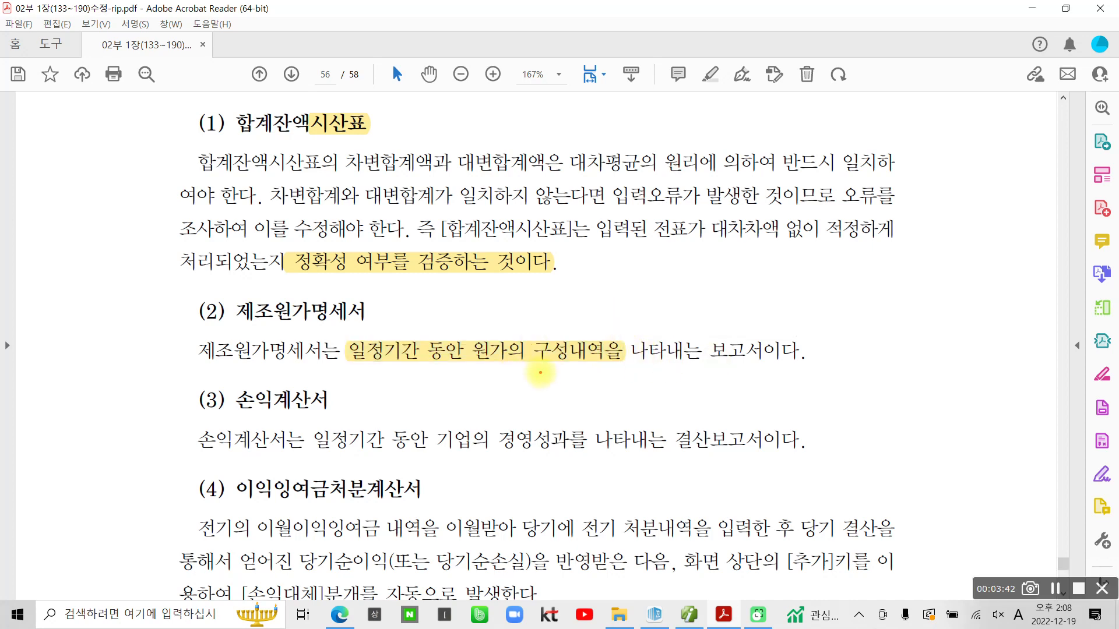
mouse_move(540, 372)
left_mouse_down()
mouse_move(608, 350)
mouse_move(532, 383)
left_mouse_up()
left_click_drag(614, 313, 822, 305)
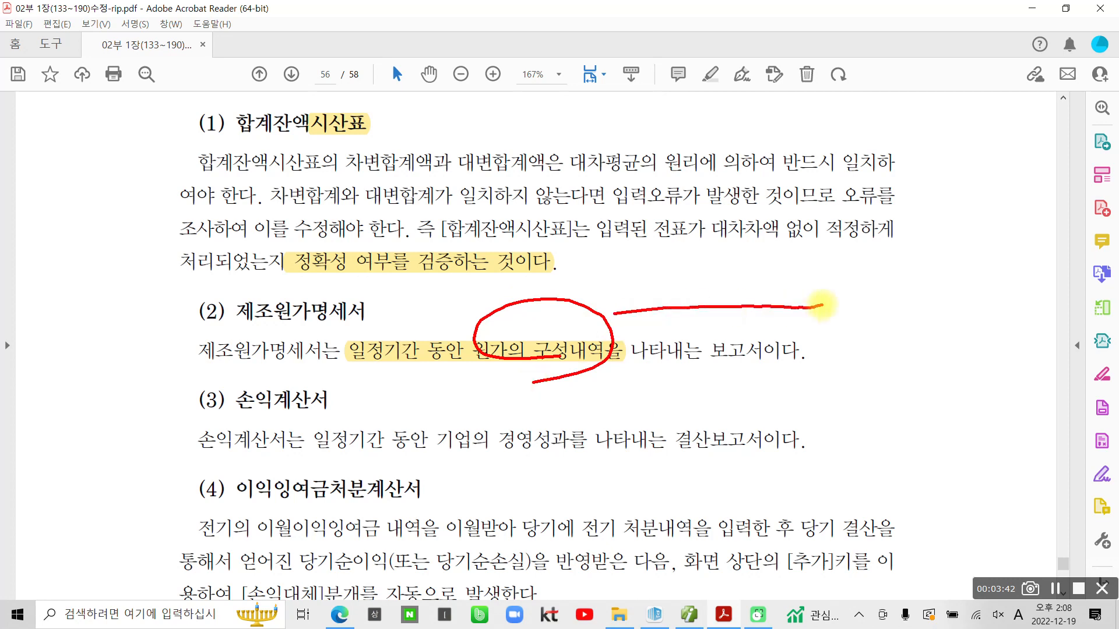
mouse_move(854, 249)
left_mouse_down()
mouse_move(834, 279)
mouse_move(830, 428)
left_mouse_up()
Handwrite 재료비 in red as the first item inside the curly brace.
mouse_move(855, 223)
left_mouse_down()
mouse_move(877, 226)
mouse_move(867, 269)
left_mouse_up()
left_click_drag(880, 250, 897, 273)
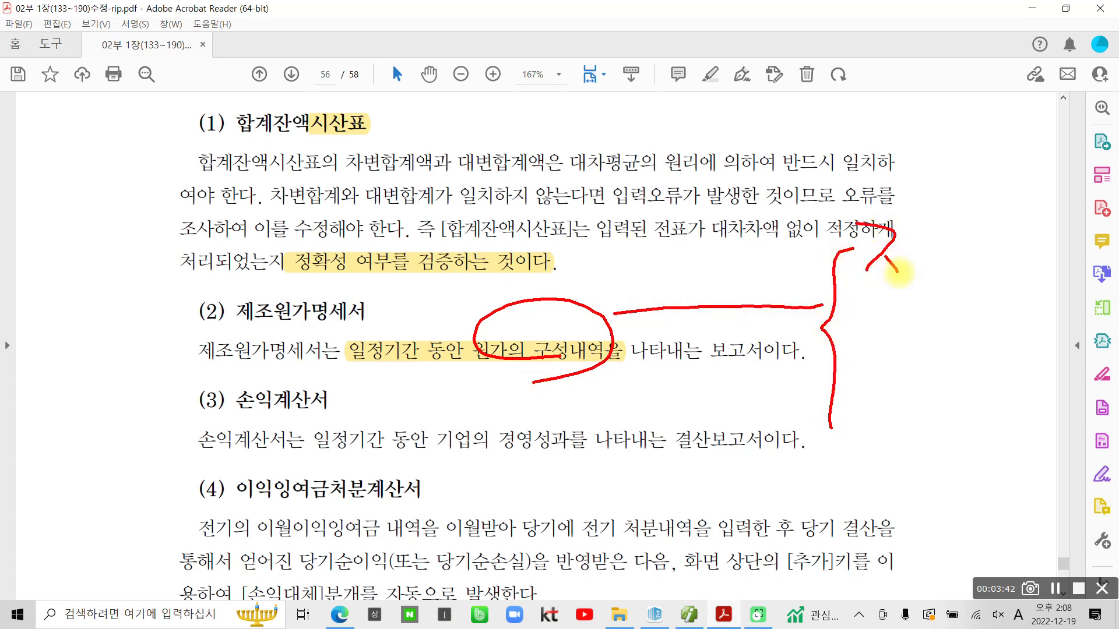
mouse_move(904, 221)
left_mouse_down()
mouse_move(903, 273)
mouse_move(920, 242)
left_mouse_up()
mouse_move(932, 213)
left_mouse_down()
mouse_move(935, 288)
mouse_move(1003, 225)
mouse_move(985, 269)
mouse_move(1011, 266)
left_mouse_up()
mouse_move(1025, 225)
left_mouse_down()
mouse_move(1027, 256)
mouse_move(1043, 248)
left_mouse_up()
mouse_move(1027, 242)
left_mouse_down()
mouse_move(1043, 239)
mouse_move(1064, 288)
left_mouse_up()
Handwrite 노무비 in red below 재료비 as the second item inside the curly brace.
left_click_drag(879, 301, 874, 357)
left_click_drag(874, 357, 962, 336)
left_click_drag(964, 312, 987, 337)
left_click_drag(977, 340, 979, 368)
left_click_drag(1013, 320, 1013, 350)
mouse_move(1028, 312)
left_mouse_down()
mouse_move(1028, 341)
mouse_move(1031, 332)
left_mouse_up()
left_click_drag(1065, 297, 1046, 407)
Handwrite 경비 in red below 노무비 as the third item inside the curly brace.
left_click_drag(835, 411, 861, 436)
left_click_drag(889, 403, 923, 399)
mouse_move(898, 430)
left_mouse_down()
mouse_move(933, 472)
mouse_move(936, 451)
left_mouse_up()
mouse_move(985, 423)
left_mouse_down()
mouse_move(985, 454)
mouse_move(1005, 449)
left_mouse_up()
left_click_drag(1017, 419, 1027, 471)
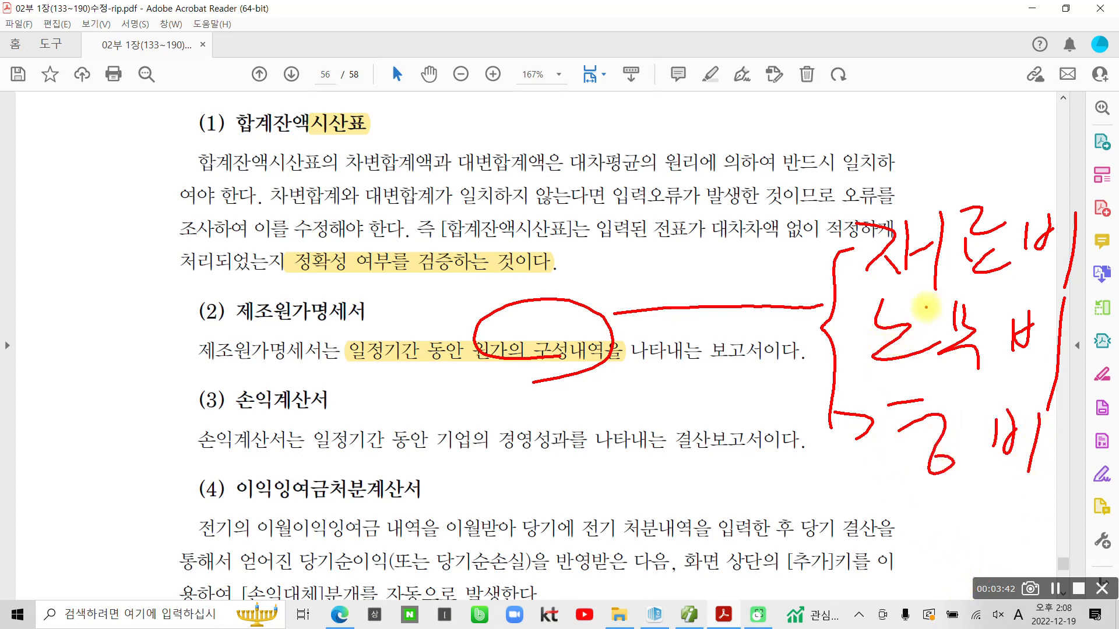
Underline 재료비, 노무비 and 경비 in red inside the curly brace, then clear all drawn annotations from the page.
left_click_drag(853, 291, 1075, 293)
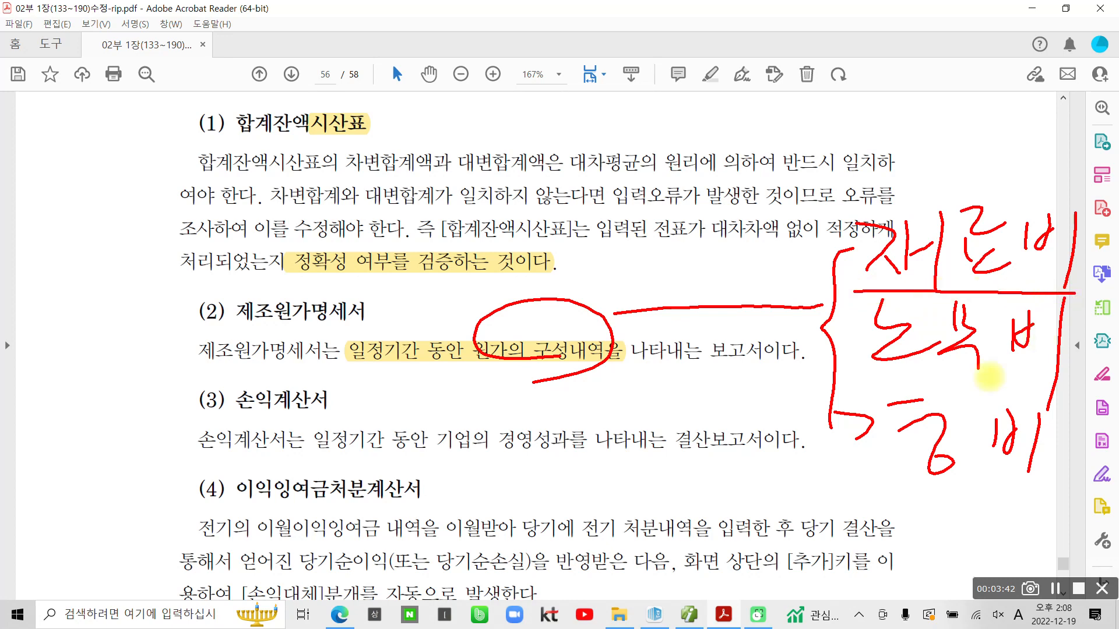
left_click_drag(852, 389, 1085, 385)
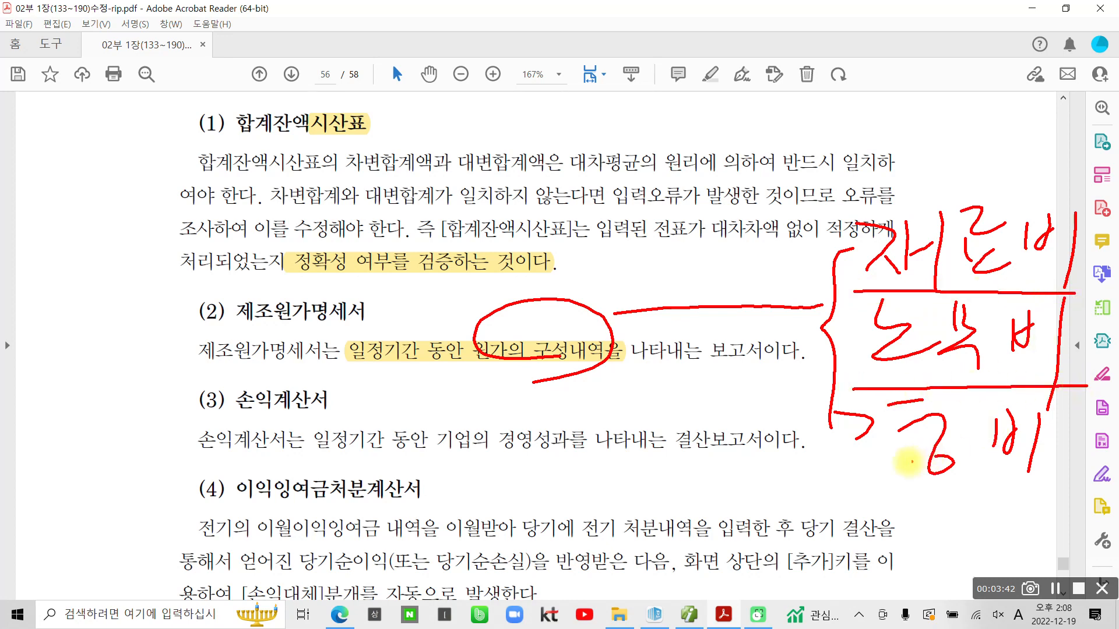
left_click_drag(848, 486, 1072, 487)
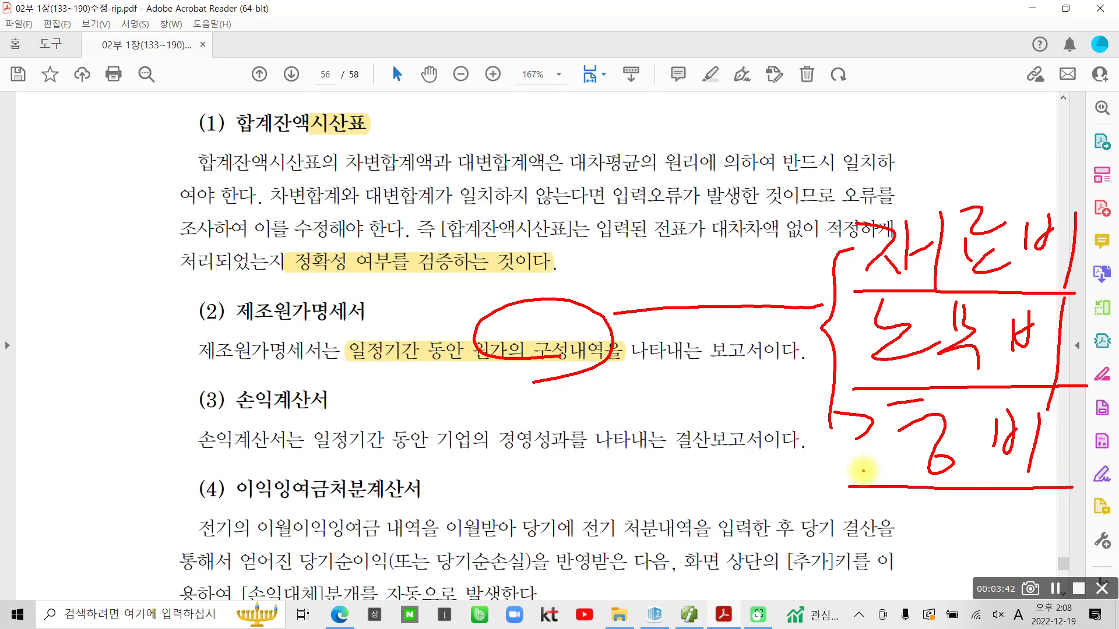
key("Escape")
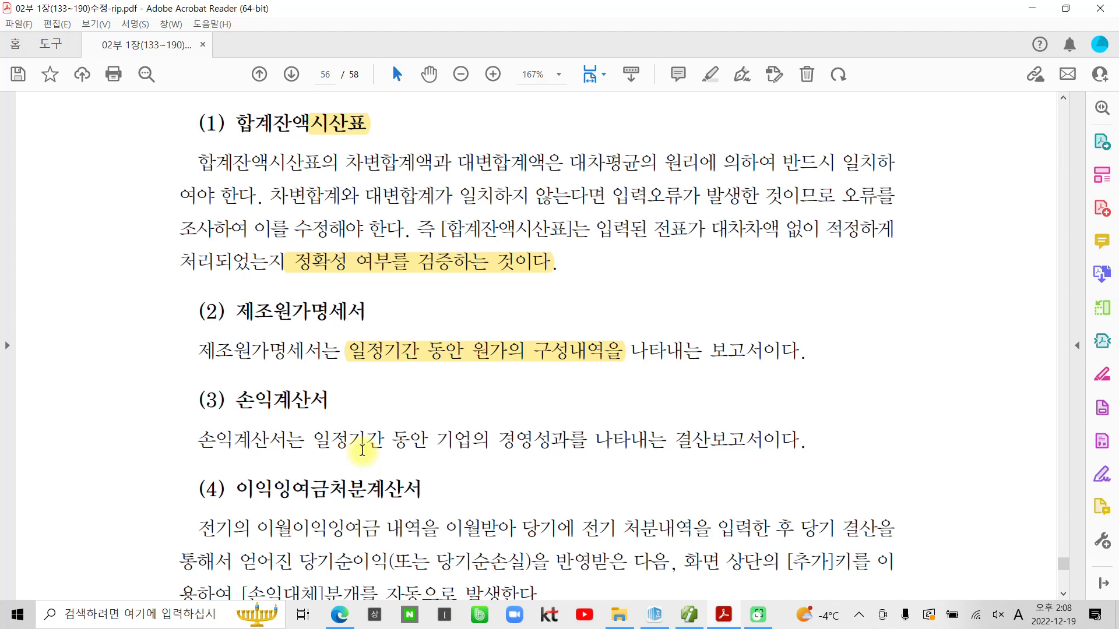
Highlight 일정기간 동안 기업의 경영성과를 나타내는 결산보고서이다 in section (3) 손익계산서.
left_click_drag(312, 442, 679, 444)
left_click(704, 413)
Highlight [추가] and [손익대체] in the paragraph of section (4) 이익잉여금처분계산서.
scroll(706, 443, "down", 3)
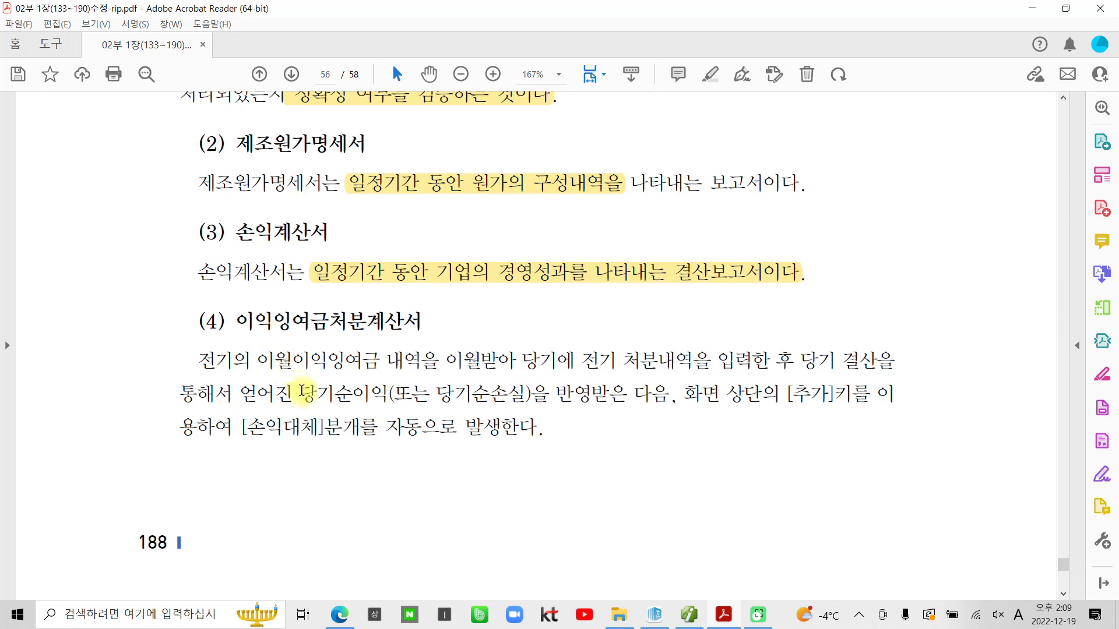
scroll(303, 389, "down", 4)
scroll(300, 384, "down", 8)
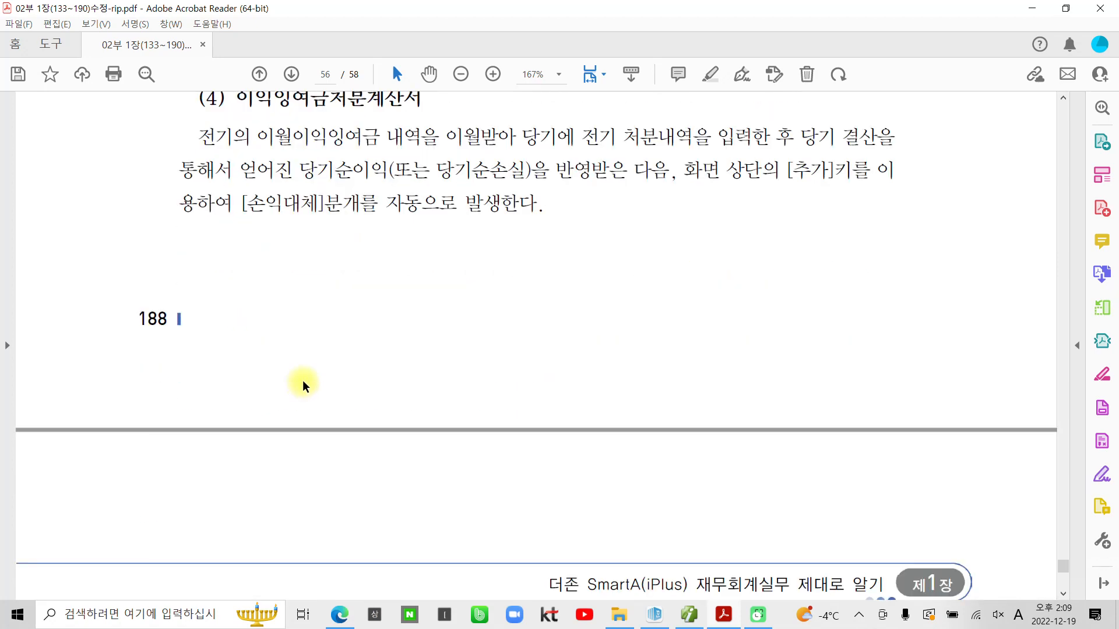
scroll(310, 380, "up", 7)
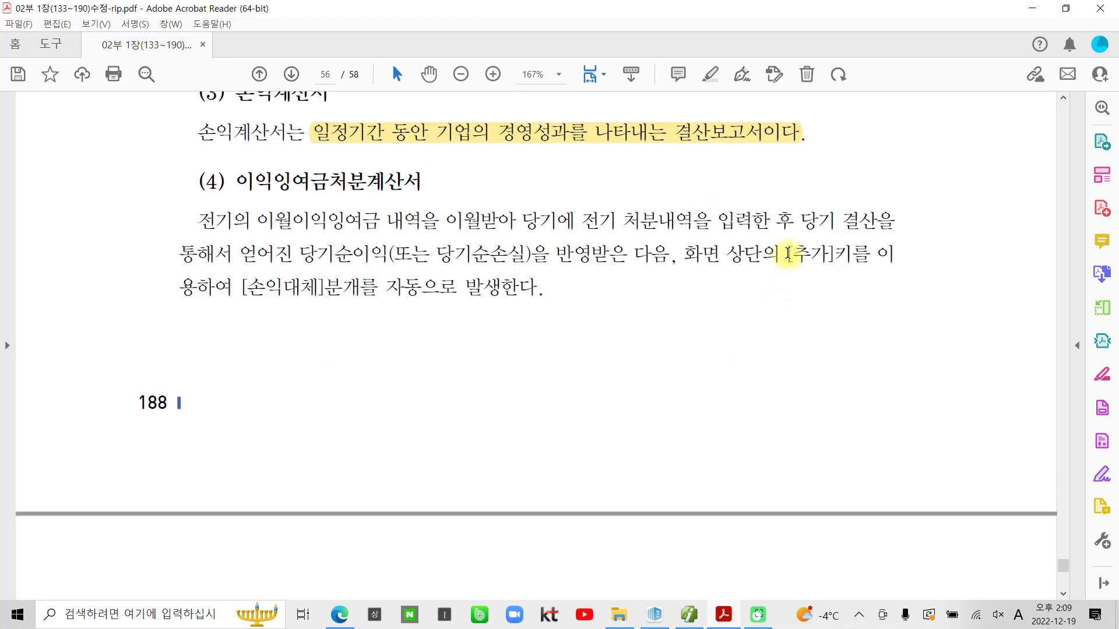
left_click_drag(787, 253, 829, 255)
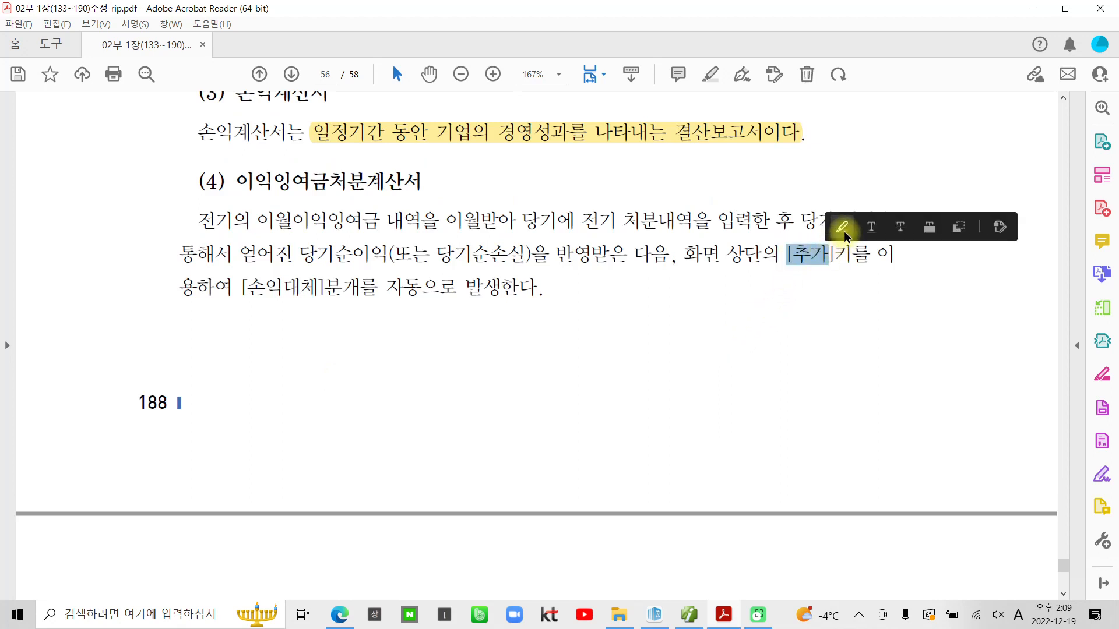
left_click(843, 229)
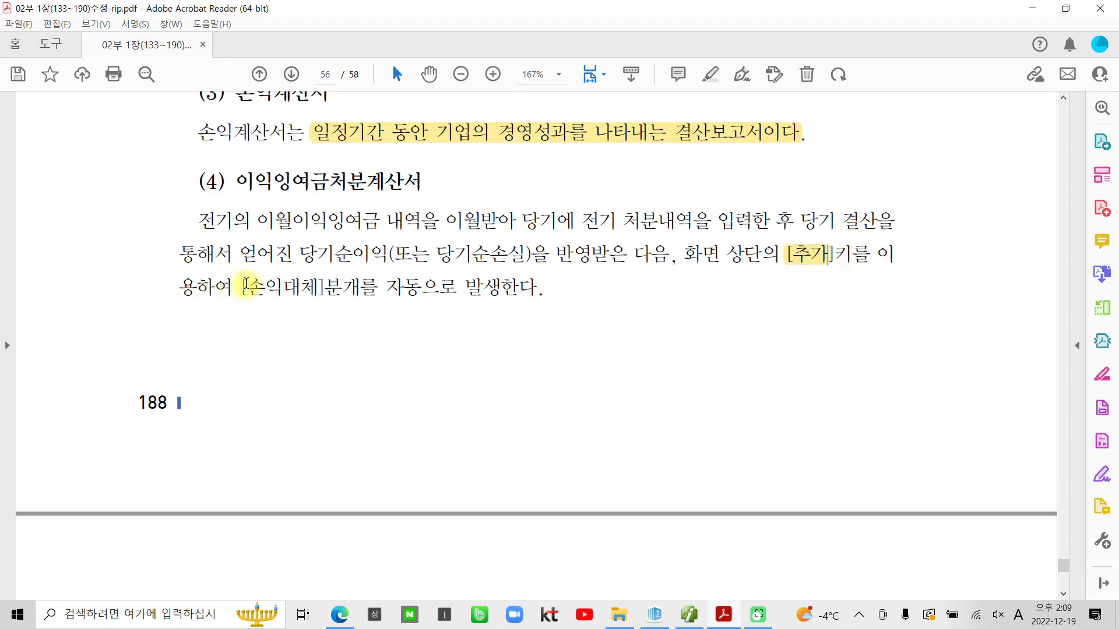
left_click_drag(245, 284, 315, 286)
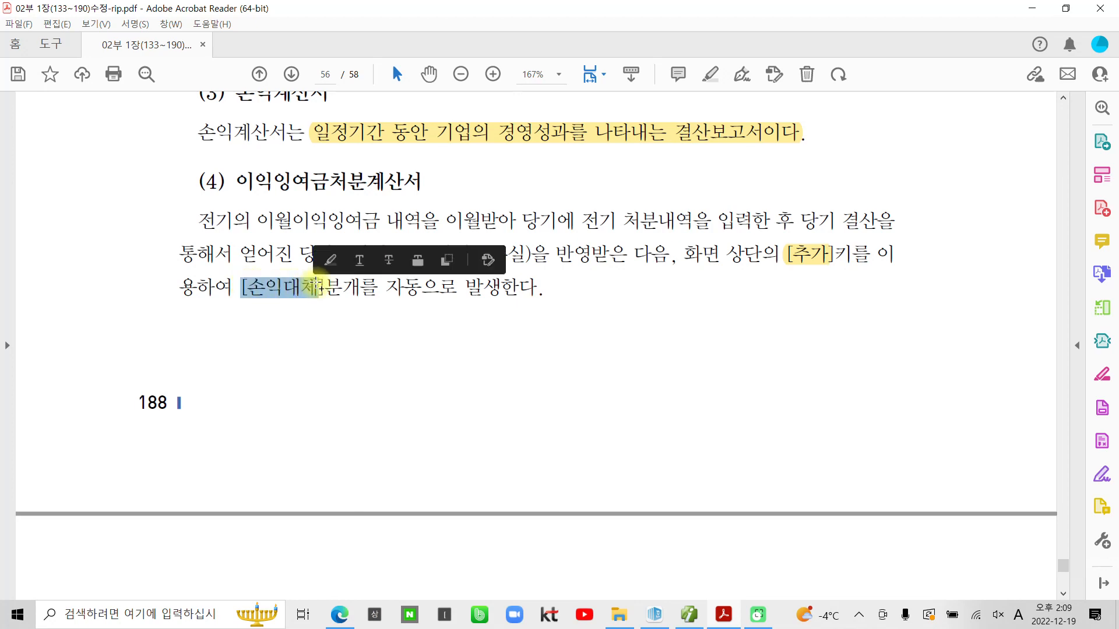
left_click(331, 262)
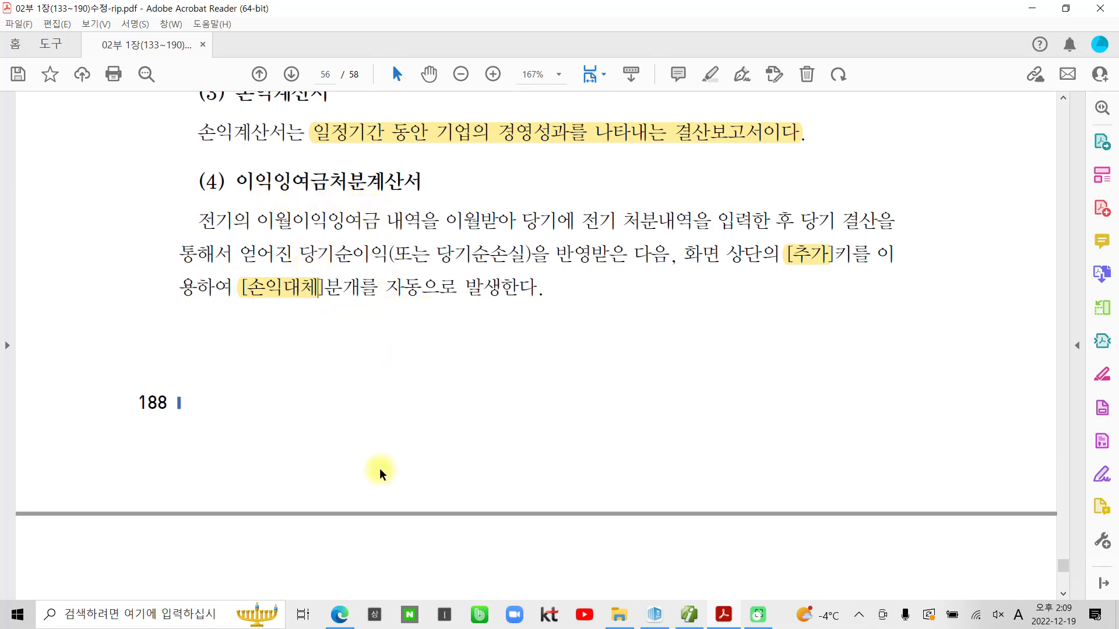
Highlight the 수행과제 heading 이익잉여금처분계산서 작성하기 and the instruction 이익잉여금처분계산서를 작성을 수행하시오 below it.
scroll(379, 536, "down", 8)
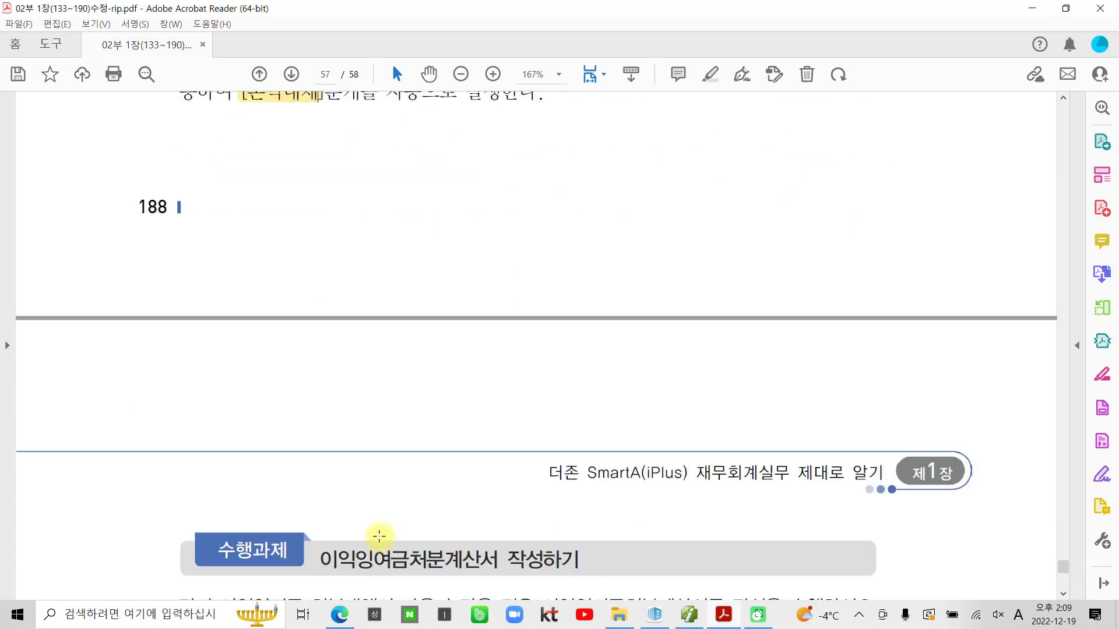
scroll(369, 519, "down", 2)
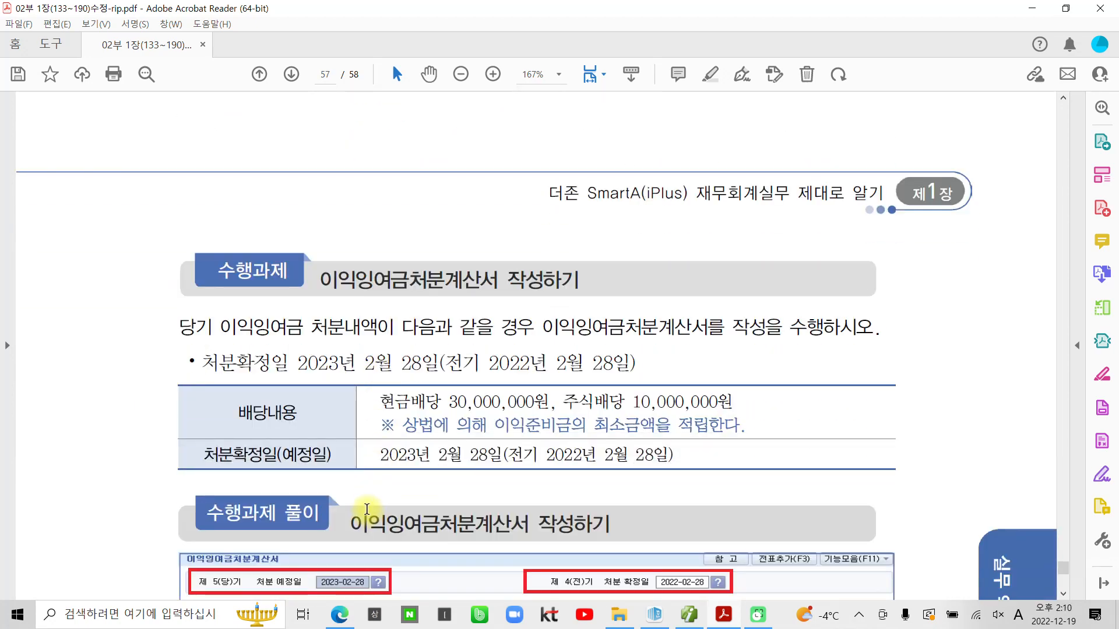
scroll(366, 509, "down", 2)
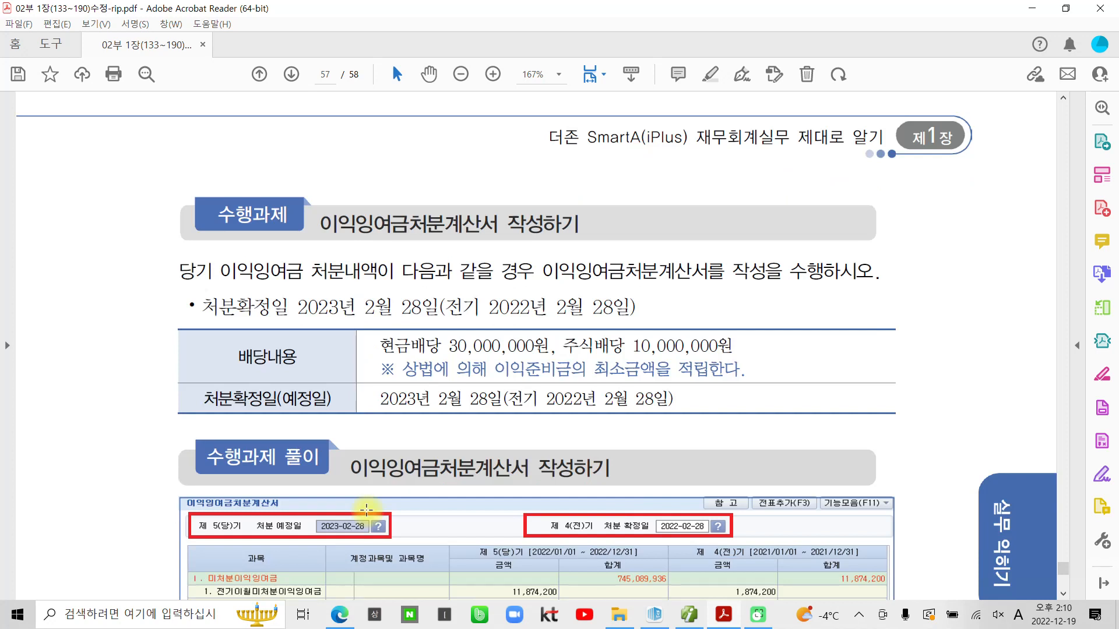
left_click_drag(333, 224, 579, 224)
left_click(562, 199)
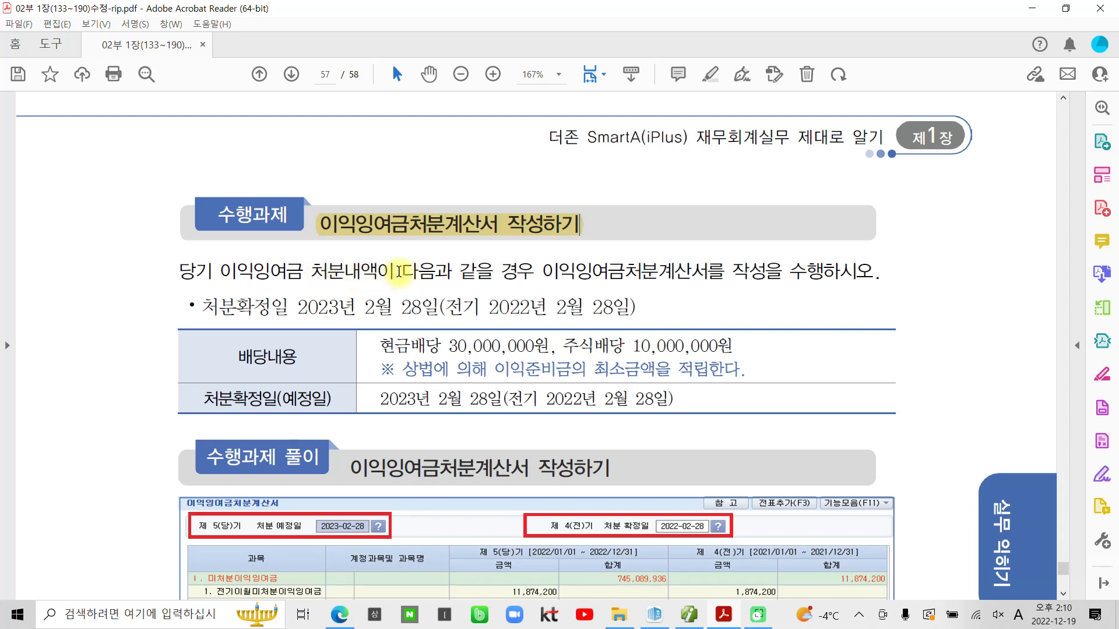
left_click_drag(542, 273, 901, 266)
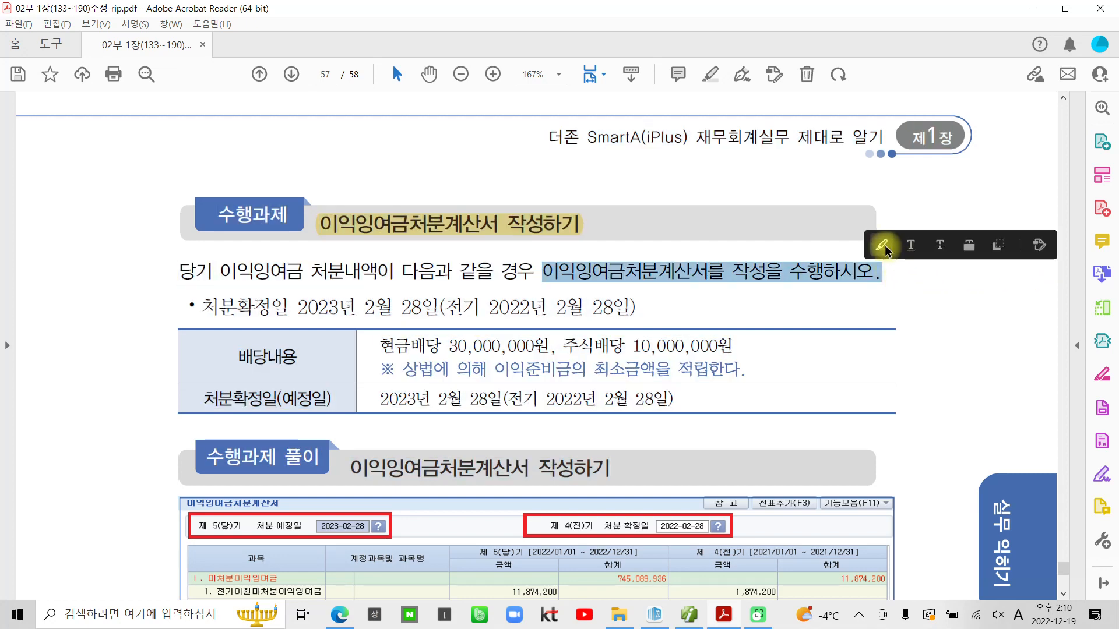
left_click(881, 245)
Highlight 2023년 2월 28일 and the prior-period date 2022년 2월 28일 in the 처분확정일 line.
scroll(408, 308, "down", 3)
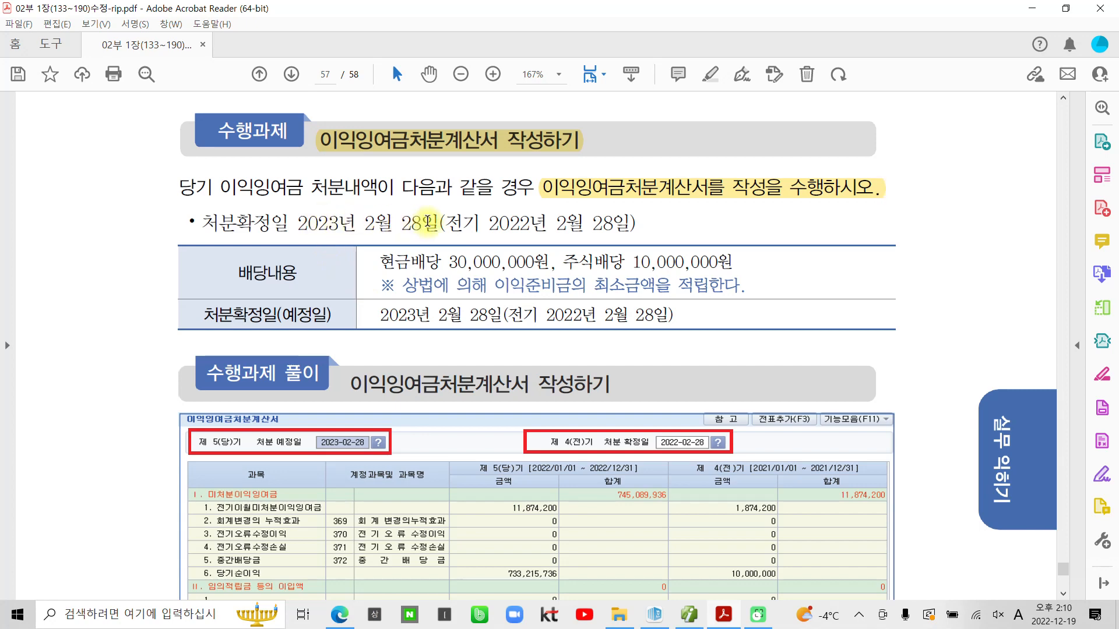
left_click_drag(444, 223, 294, 223)
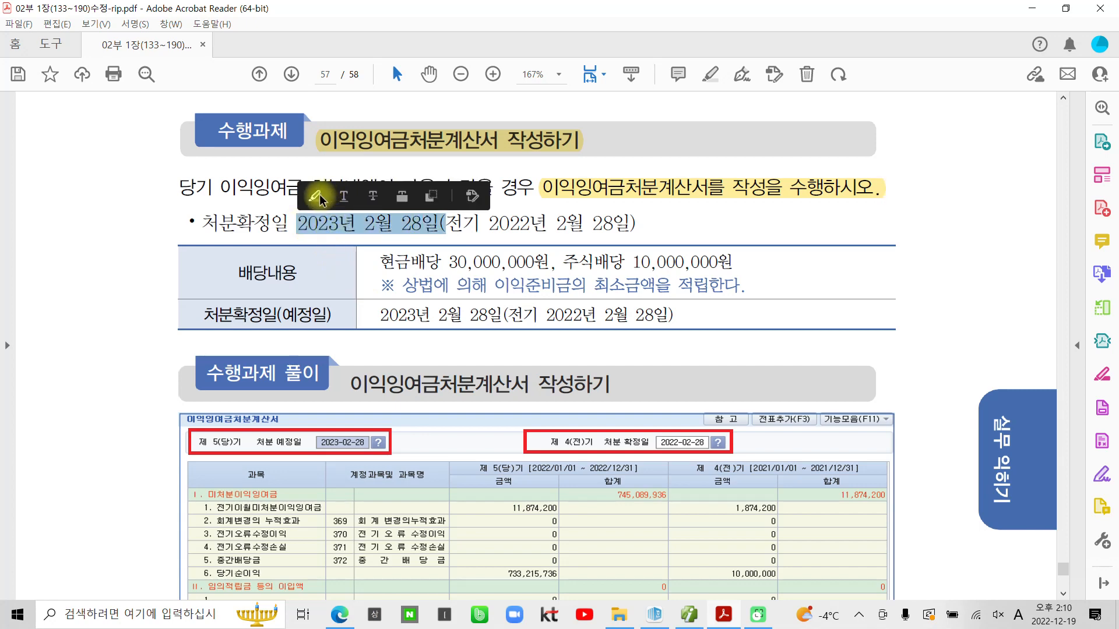
left_click(331, 197)
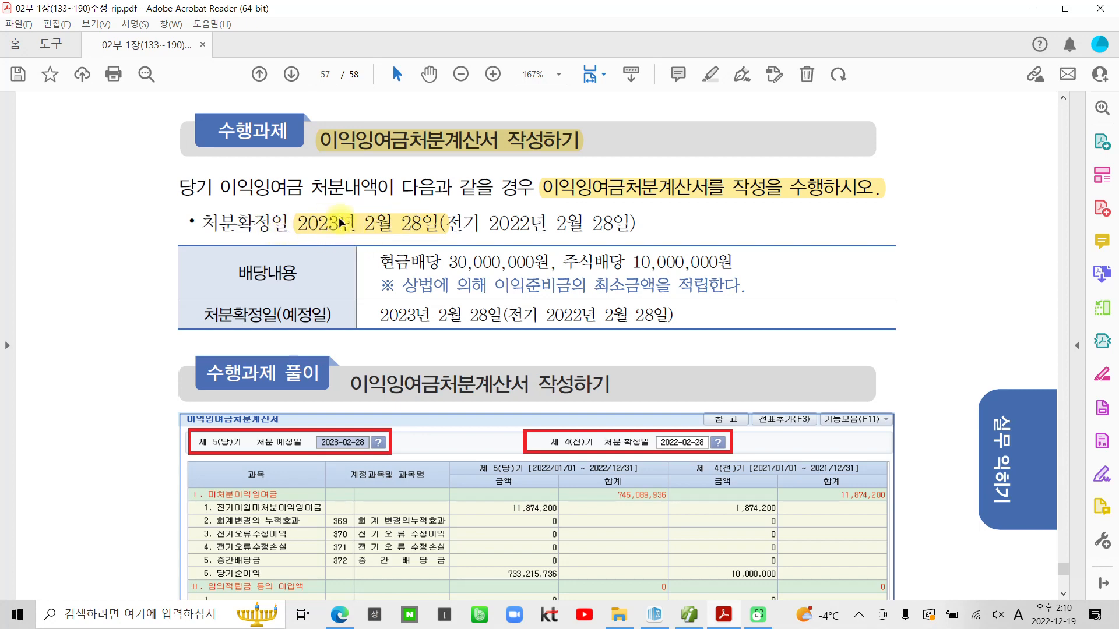
left_click_drag(480, 223, 609, 224)
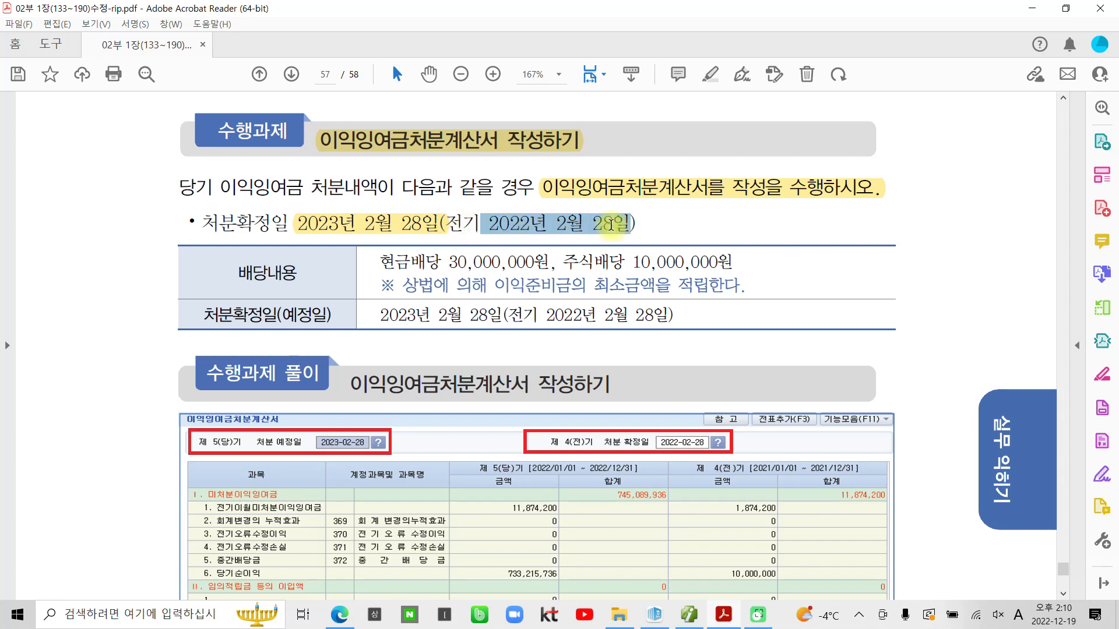
left_click(625, 192)
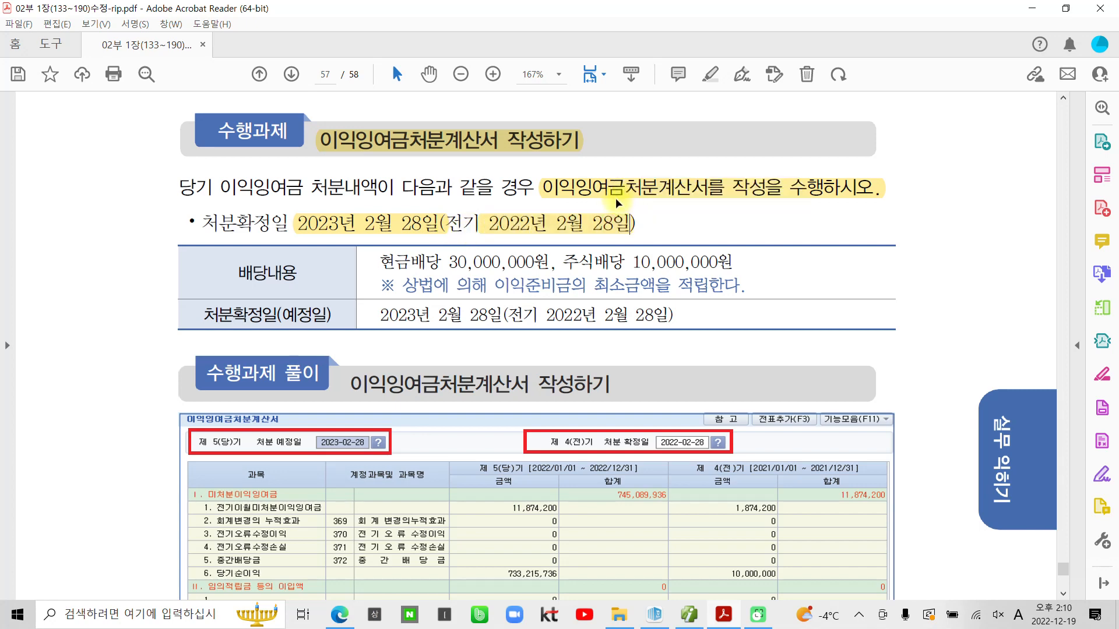
Box the date 2022년 2월 28일 in red and underline the cash dividend, stock dividend and 이익준비금 note in the table.
scroll(413, 245, "down", 2)
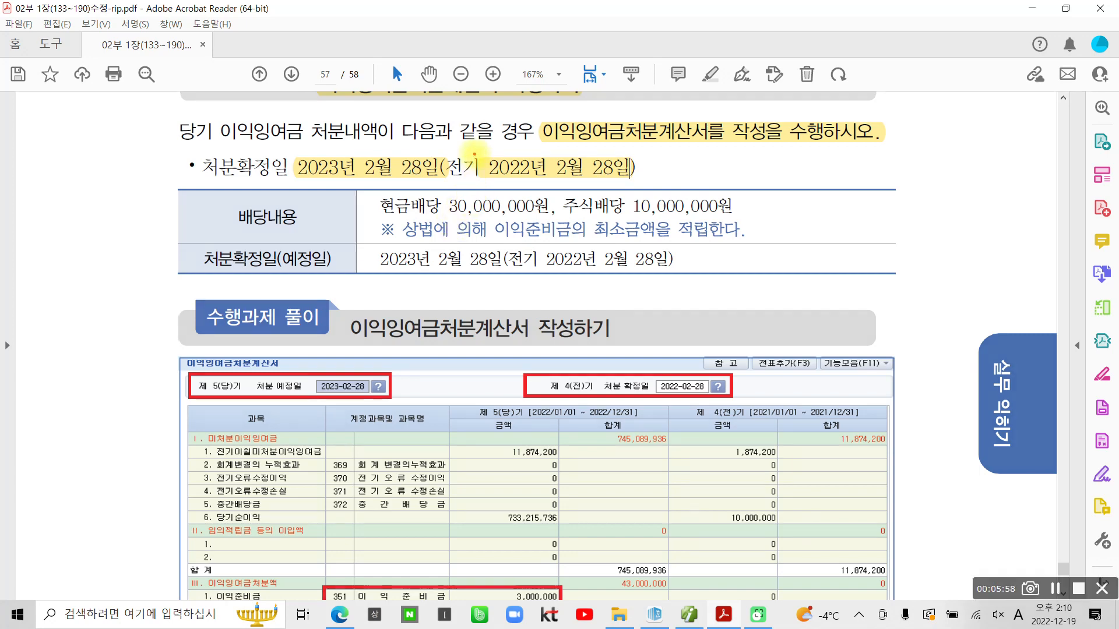
left_click_drag(475, 154, 670, 181)
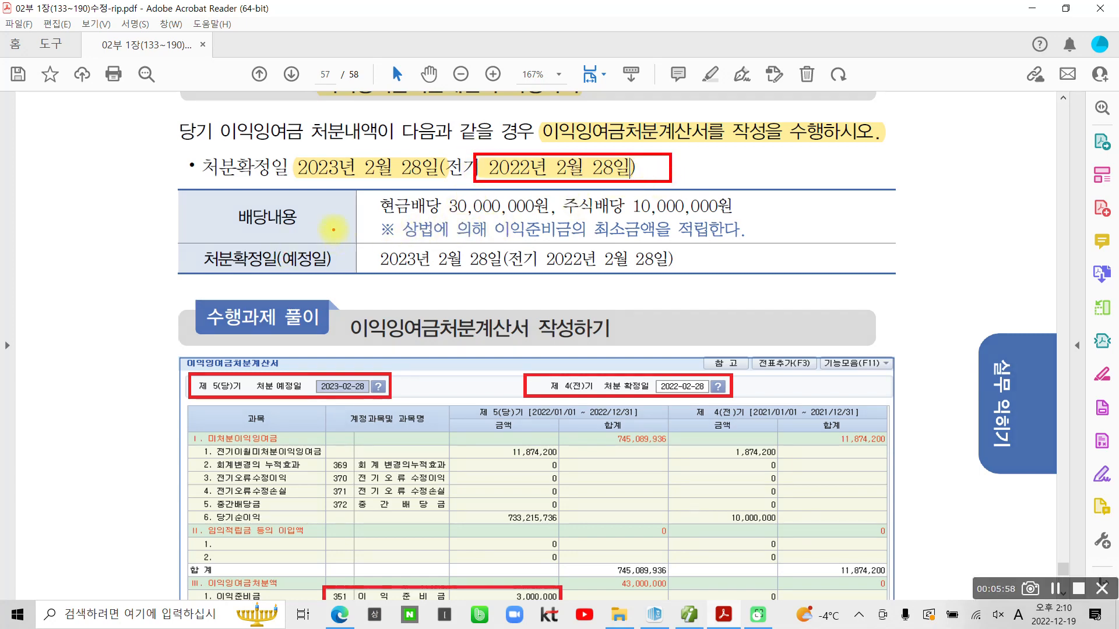
left_click_drag(378, 219, 551, 215)
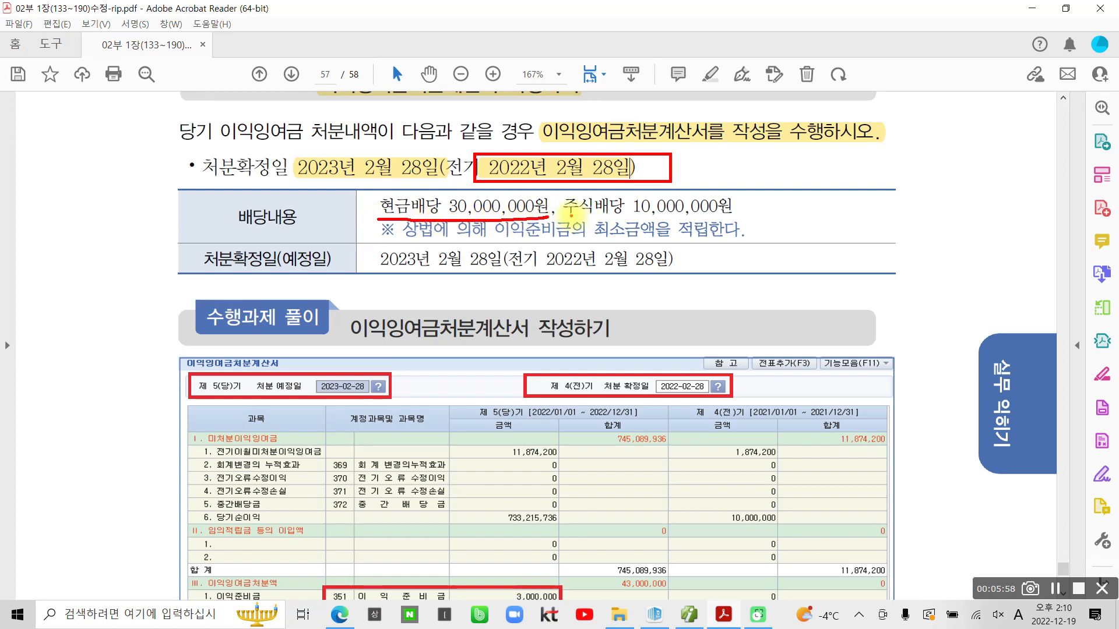
left_click_drag(562, 216, 732, 212)
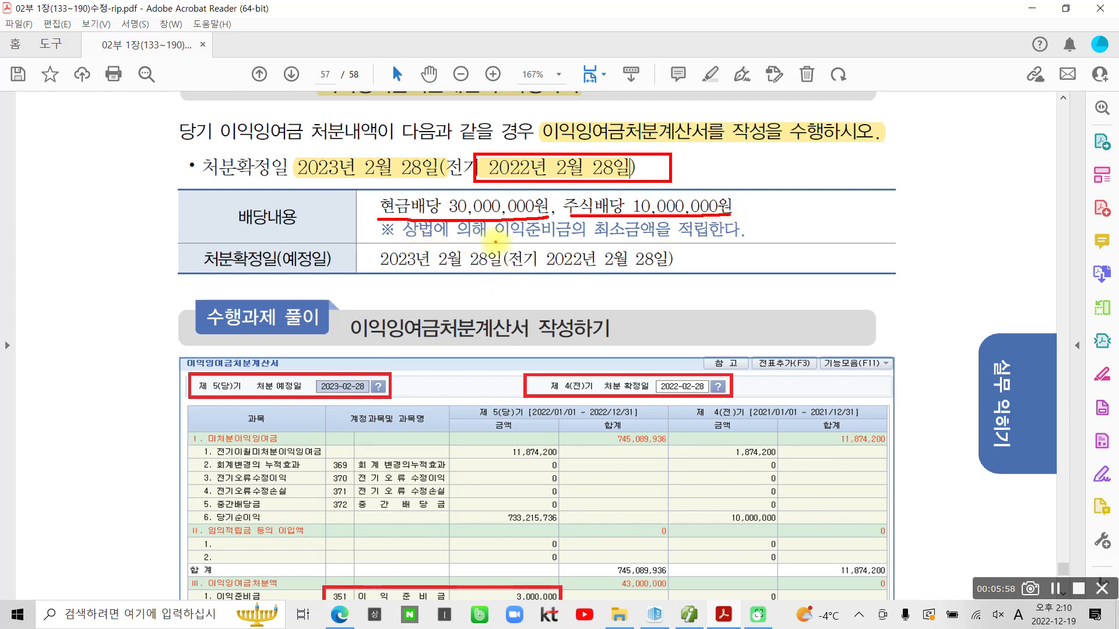
left_click_drag(496, 241, 740, 237)
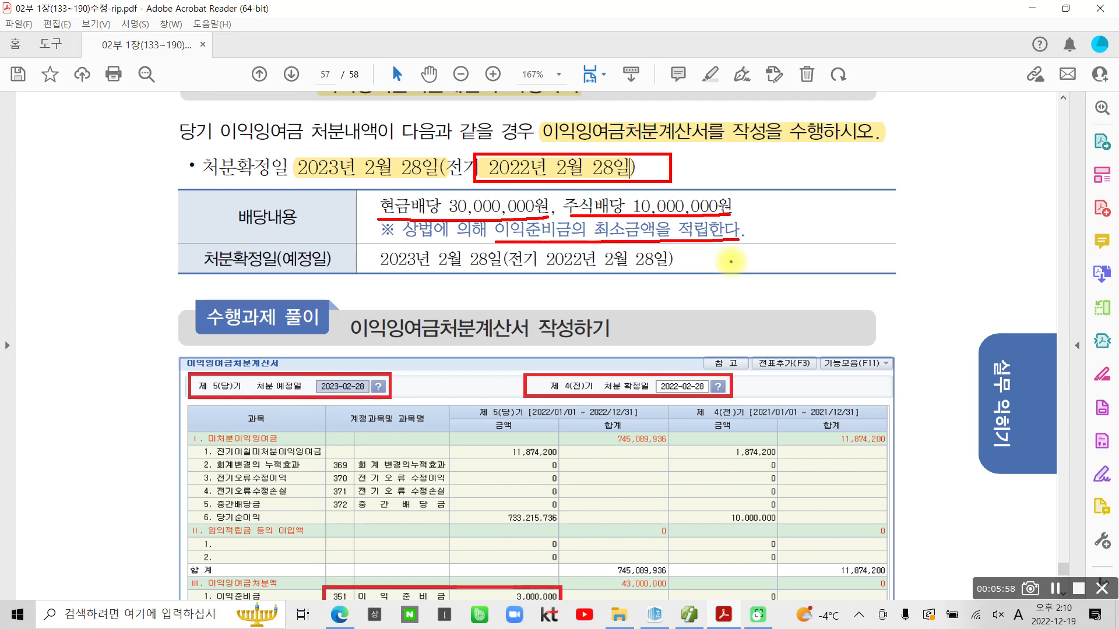
Box 현금배당 30,000,000원 in blue, draw an arrow from it to the margin, and handwrite an underlined 10% 이상 there.
mouse_move(389, 187)
left_mouse_down()
mouse_move(381, 230)
mouse_move(568, 221)
mouse_move(368, 184)
mouse_move(768, 184)
mouse_move(745, 199)
left_mouse_up()
left_click_drag(833, 163, 818, 195)
mouse_move(864, 175)
left_mouse_down()
mouse_move(853, 195)
mouse_move(867, 173)
left_mouse_up()
mouse_move(925, 156)
left_mouse_down()
mouse_move(914, 175)
mouse_move(921, 166)
left_mouse_up()
mouse_move(958, 157)
left_mouse_down()
mouse_move(917, 211)
mouse_move(941, 206)
left_mouse_up()
left_click_drag(996, 182, 1017, 214)
left_click_drag(1044, 168, 1031, 201)
left_click_drag(1039, 181, 1054, 194)
mouse_move(1073, 151)
left_mouse_down()
mouse_move(1072, 195)
mouse_move(1089, 184)
left_mouse_up()
mouse_move(1053, 216)
left_mouse_down()
mouse_move(1060, 222)
mouse_move(1056, 213)
left_mouse_up()
left_click_drag(791, 224, 1072, 231)
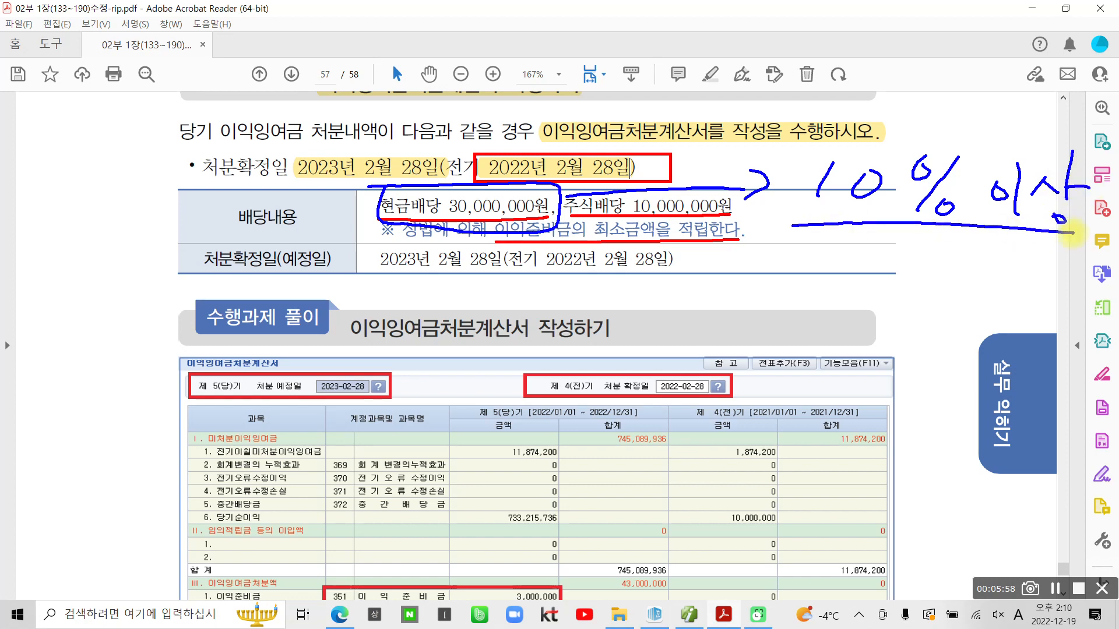
Draw a blue arrow from the 이익준비금 note toward 10% 이상, handwrite 3,000,000 beneath it, and clear all drawings.
mouse_move(705, 247)
left_mouse_down()
mouse_move(830, 235)
mouse_move(839, 245)
left_mouse_up()
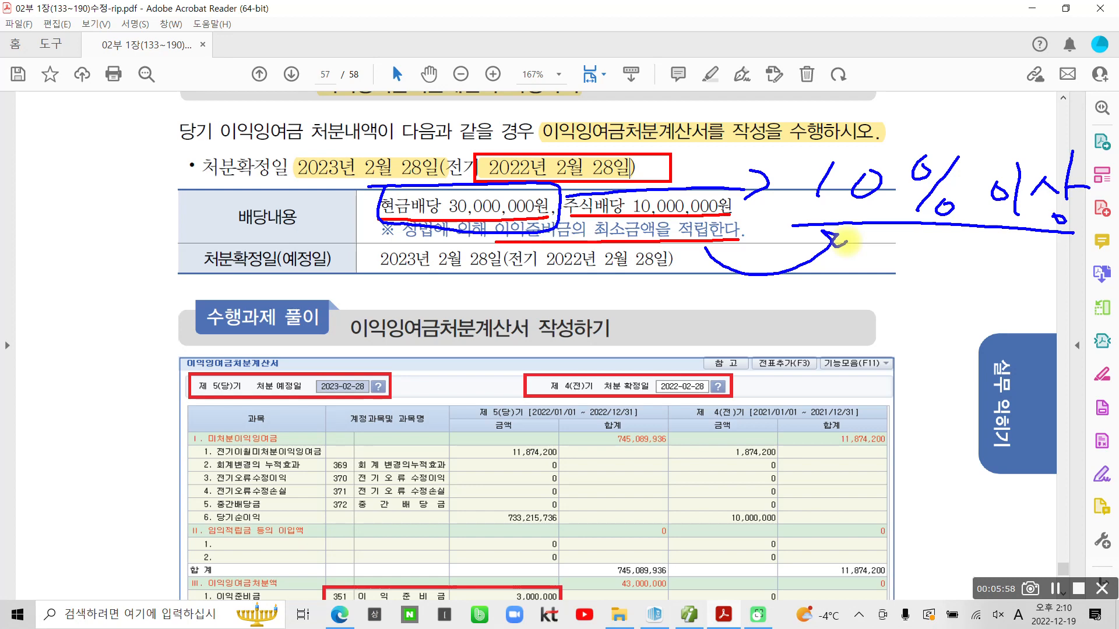
left_click_drag(853, 254, 914, 305)
left_click_drag(935, 262, 985, 263)
left_click_drag(985, 287, 983, 304)
mouse_move(1014, 257)
left_mouse_down()
mouse_move(1043, 265)
mouse_move(1031, 256)
left_mouse_up()
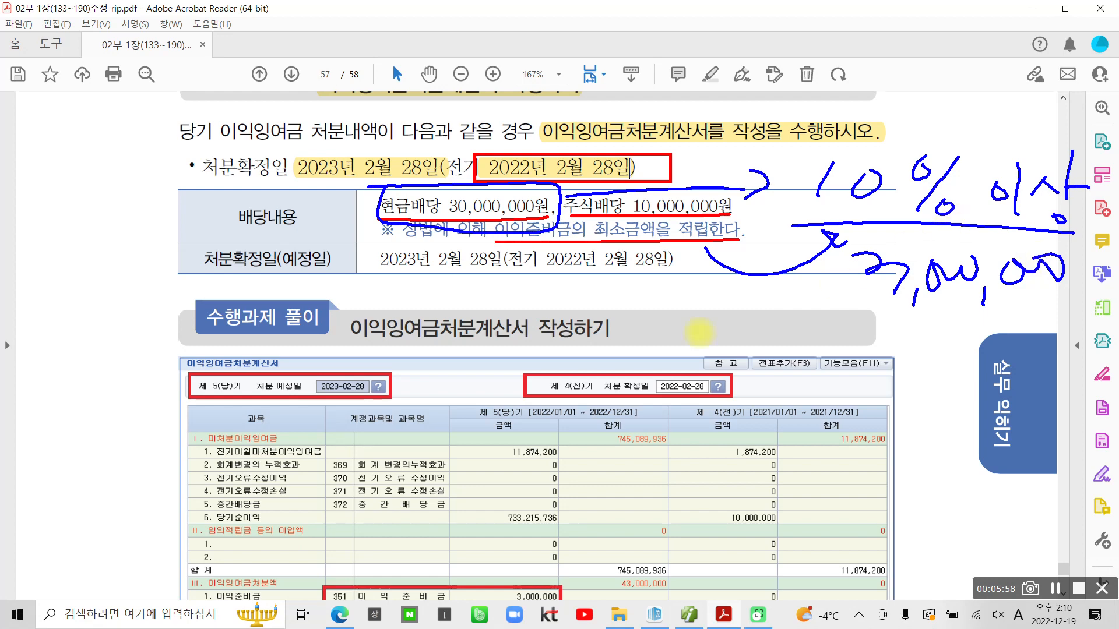
key("Escape")
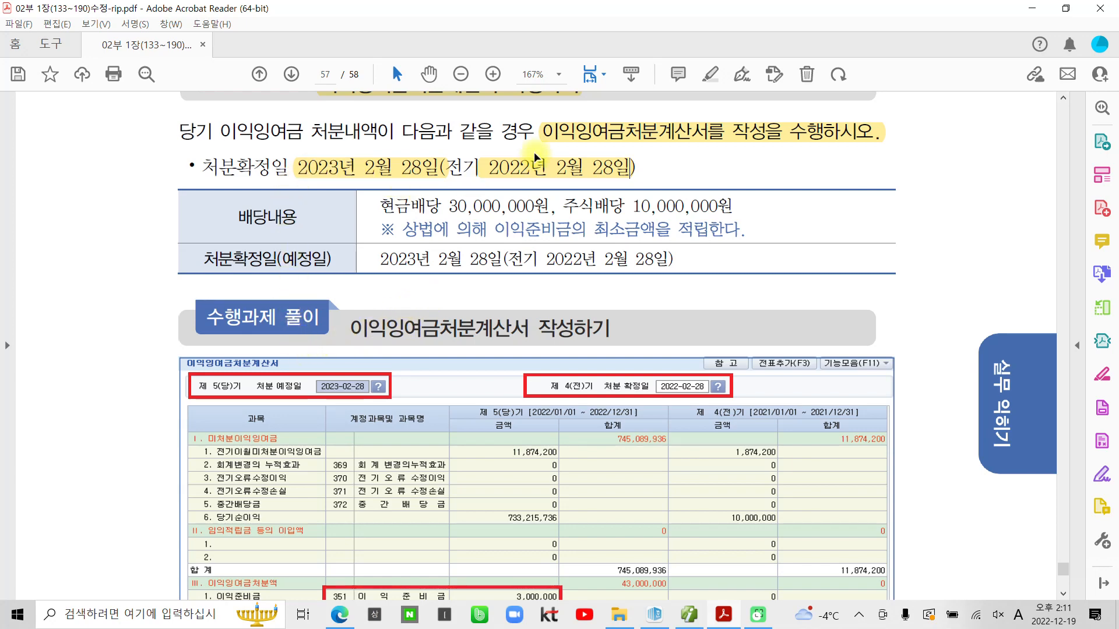
Switch to Smart A, mark 이익잉여금처분계산서 under 결산/재무제표 I in blue in the accounting menu, and open it.
left_click(693, 624)
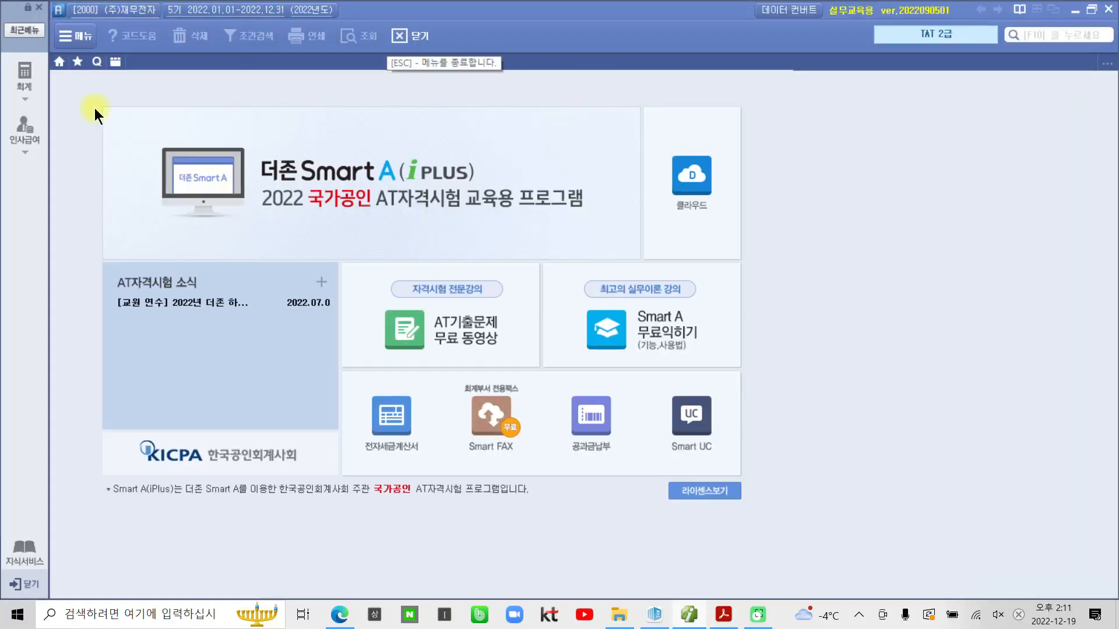
left_click(24, 73)
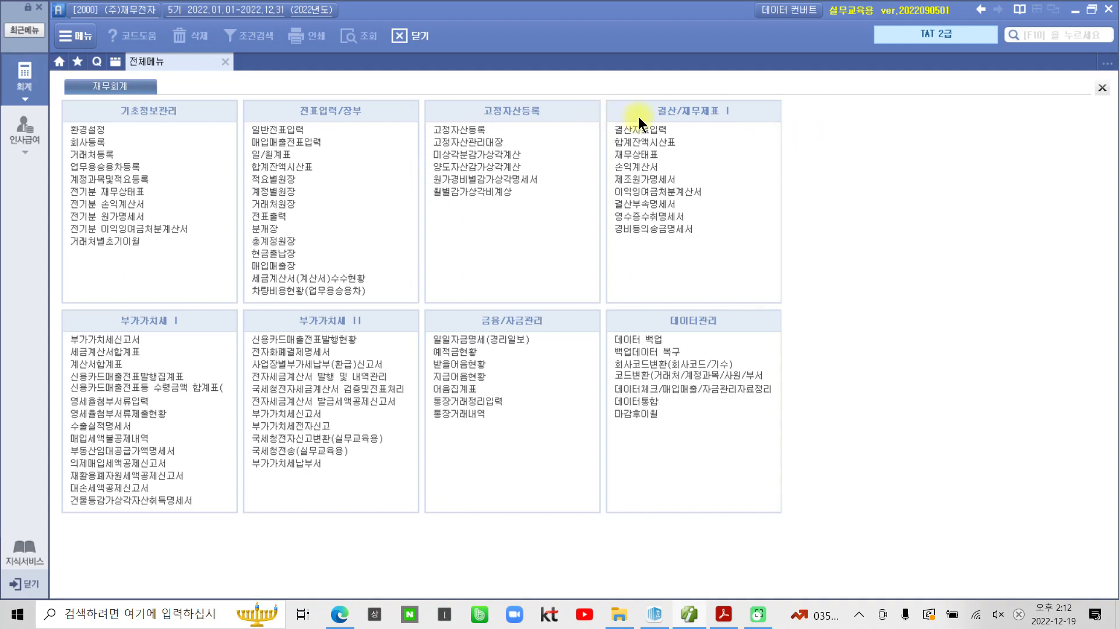
mouse_move(588, 91)
left_mouse_down()
mouse_move(779, 322)
mouse_move(832, 302)
left_mouse_up()
mouse_move(595, 182)
left_mouse_down()
mouse_move(770, 204)
mouse_move(751, 187)
left_mouse_up()
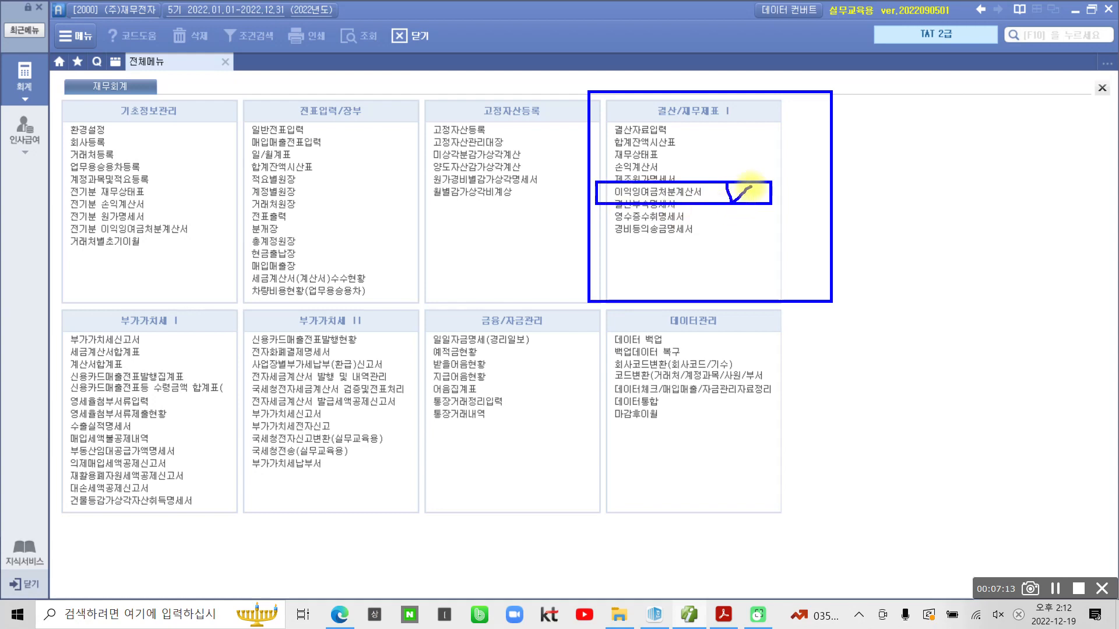
left_click(694, 194)
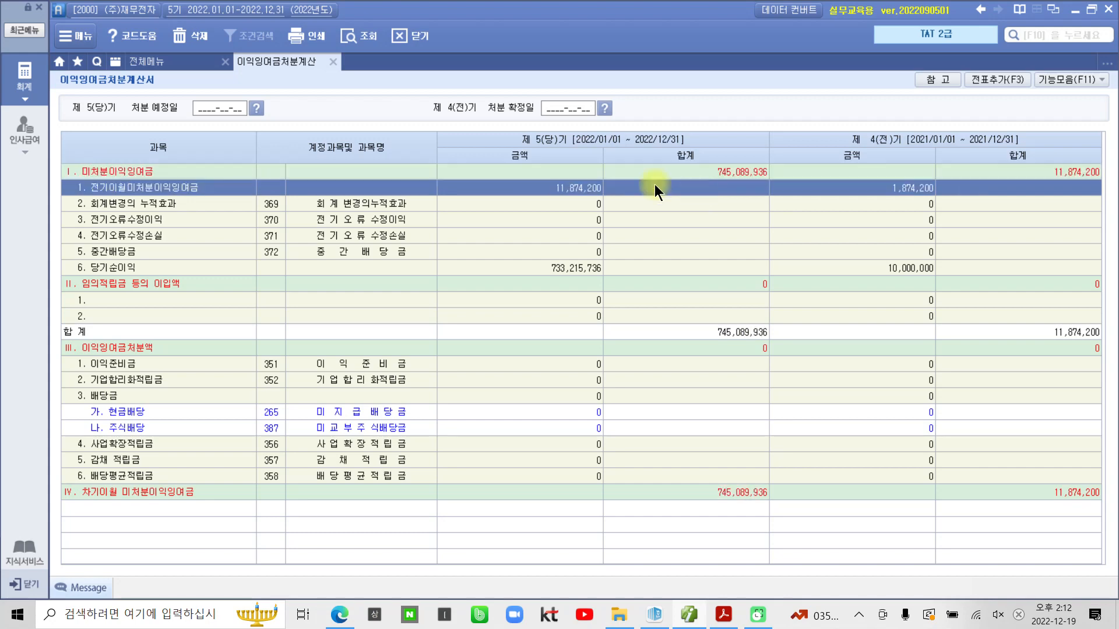
Set the 제 5(당)기 처분 예정일 to 2023-02-28 and the 제 4(전)기 처분 확정일 to 2022-02-28.
left_click(218, 110)
type("2023-")
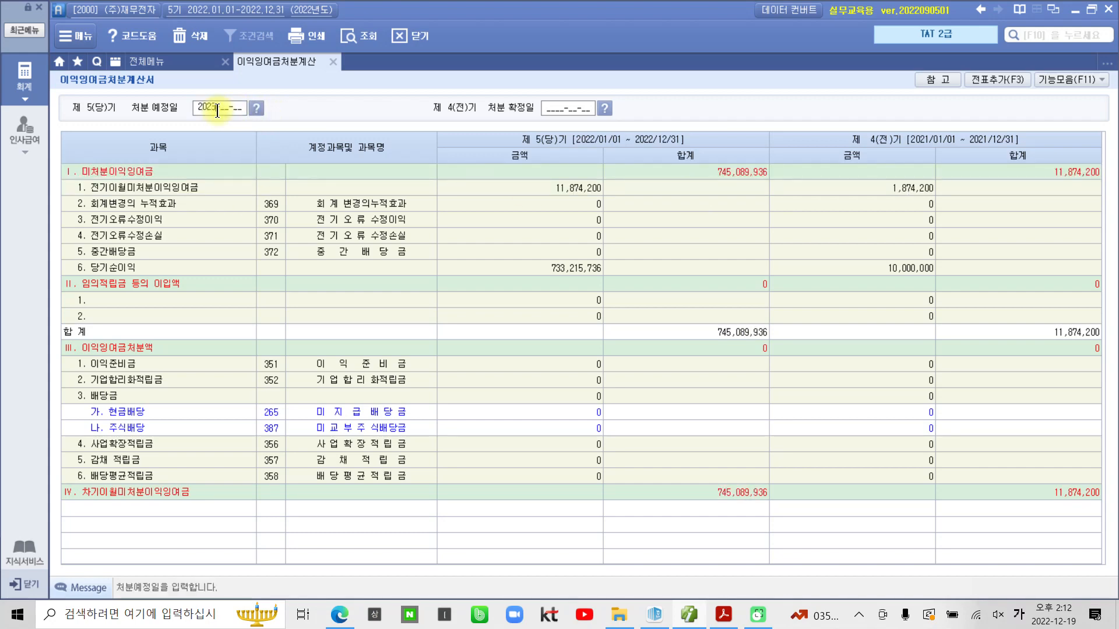
type("02-28")
key("Return")
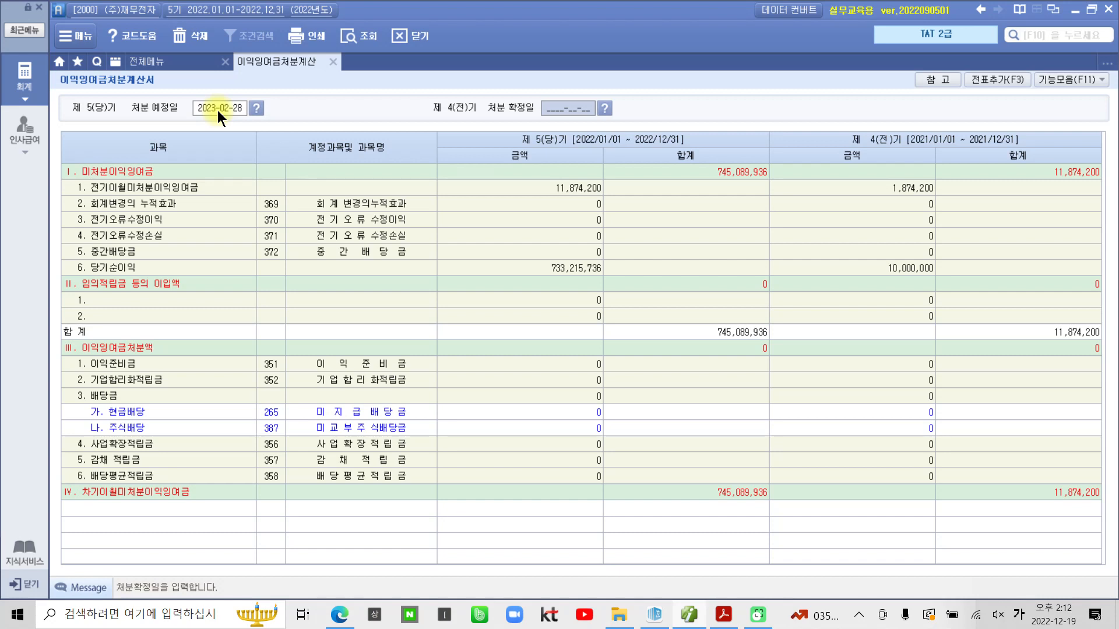
type("2022-")
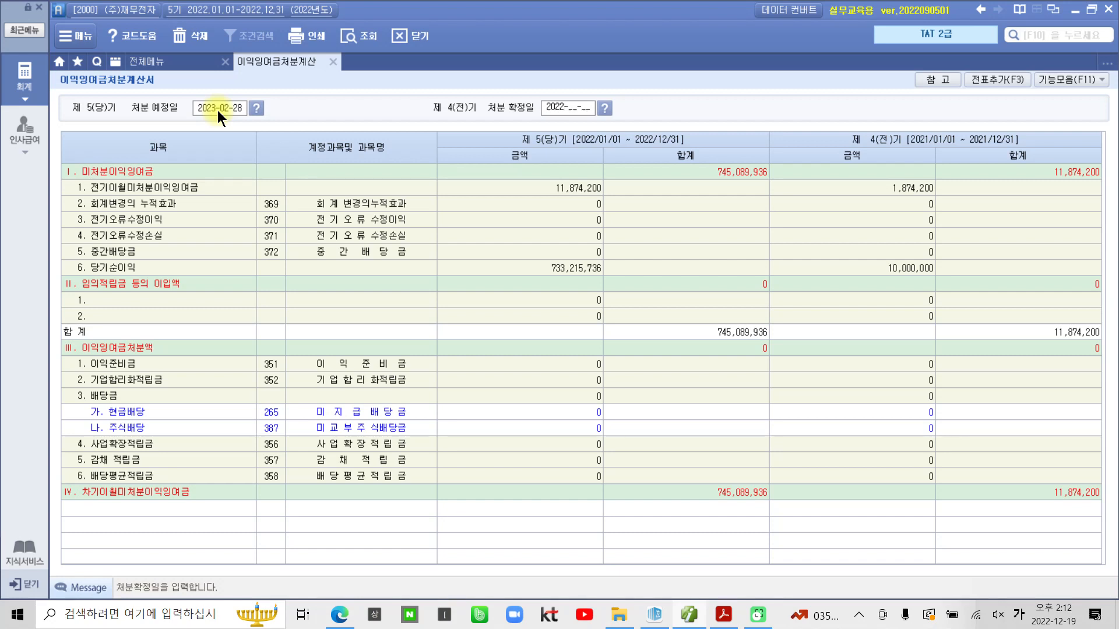
type("02-28")
key("Return")
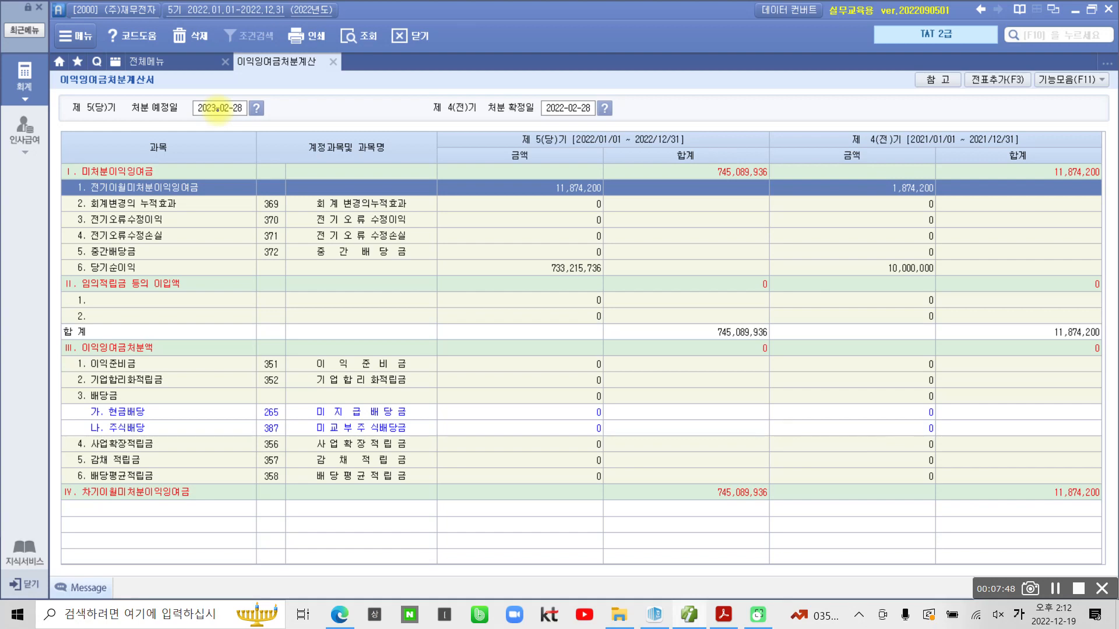
Circle the 당기 disposition entry area and the 이익잉여금처분액 heading in blue, and add check marks beside the amounts.
mouse_move(582, 528)
left_mouse_down()
mouse_move(299, 507)
mouse_move(530, 317)
mouse_move(564, 532)
mouse_move(557, 550)
left_mouse_up()
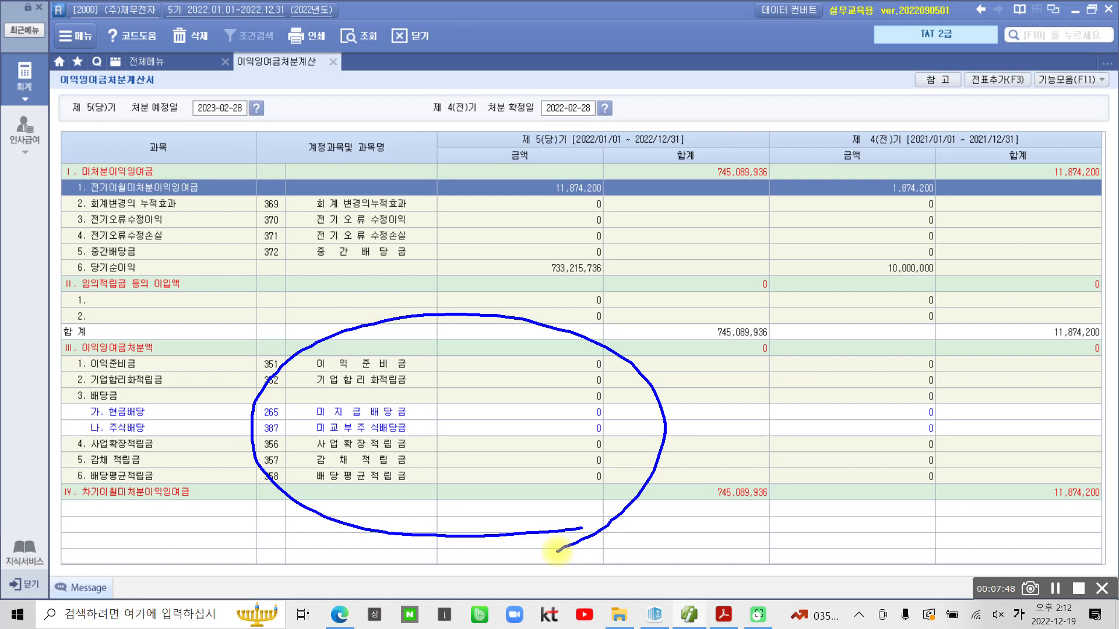
mouse_move(61, 337)
left_mouse_down()
mouse_move(57, 356)
mouse_move(175, 358)
mouse_move(153, 336)
mouse_move(38, 346)
left_mouse_up()
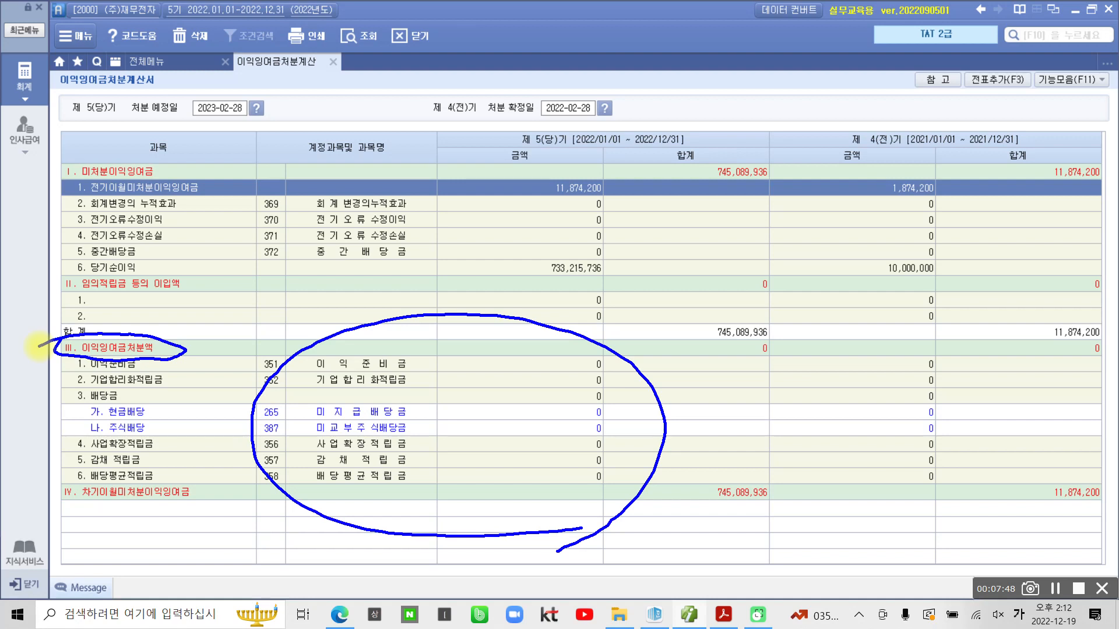
left_click_drag(550, 351, 577, 346)
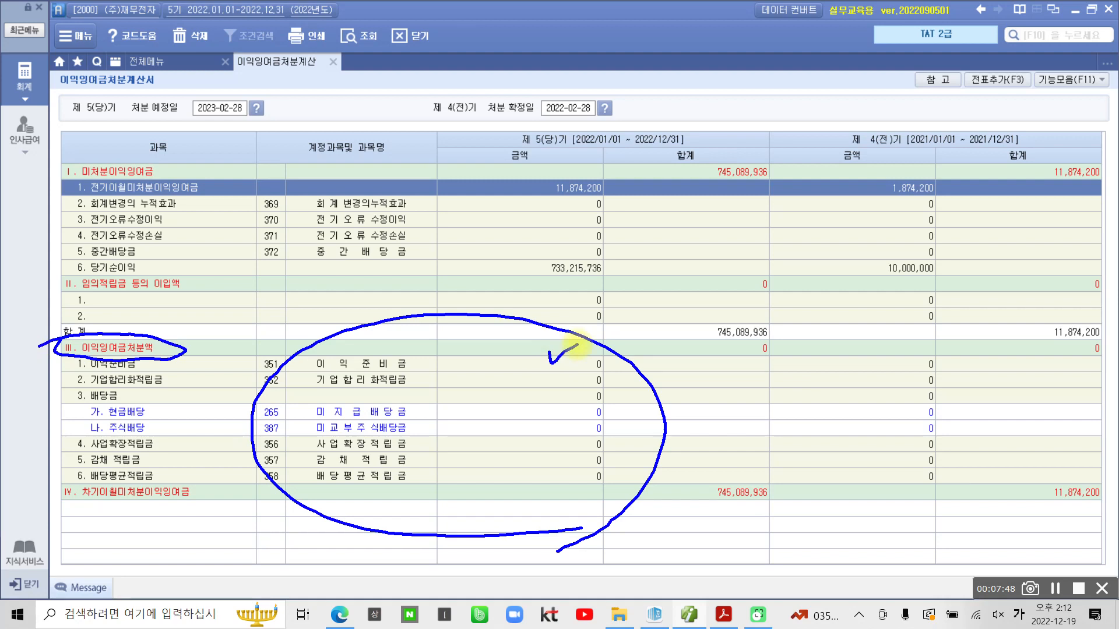
left_click_drag(528, 398, 545, 398)
left_click_drag(524, 434, 553, 427)
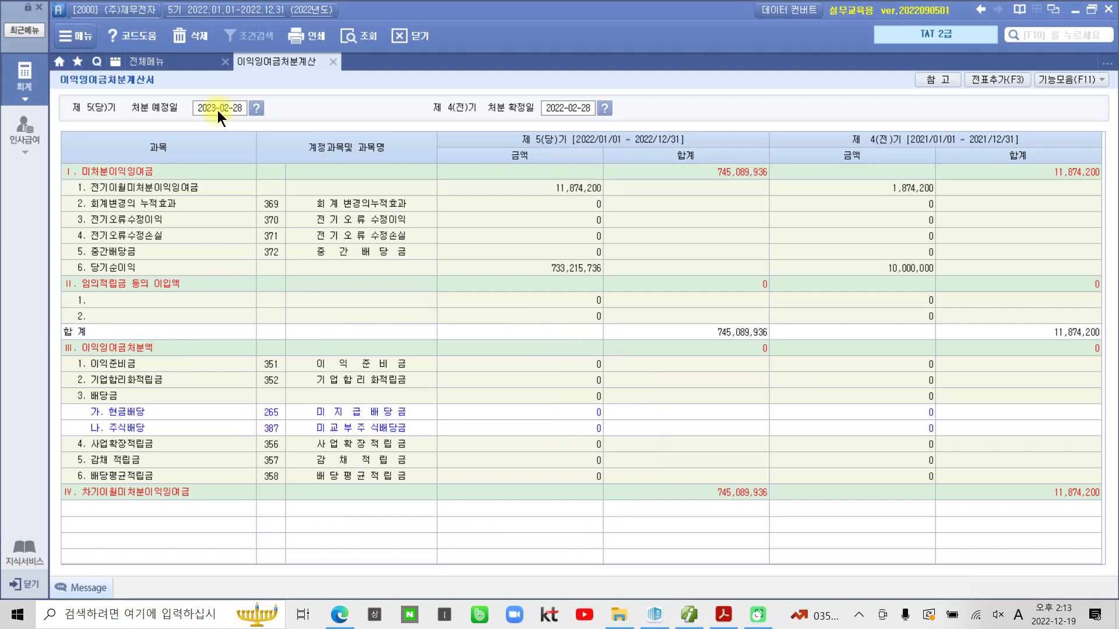
Enter 3,000,000 as the 제 5(당)기 amount for 이익준비금.
left_click(536, 367)
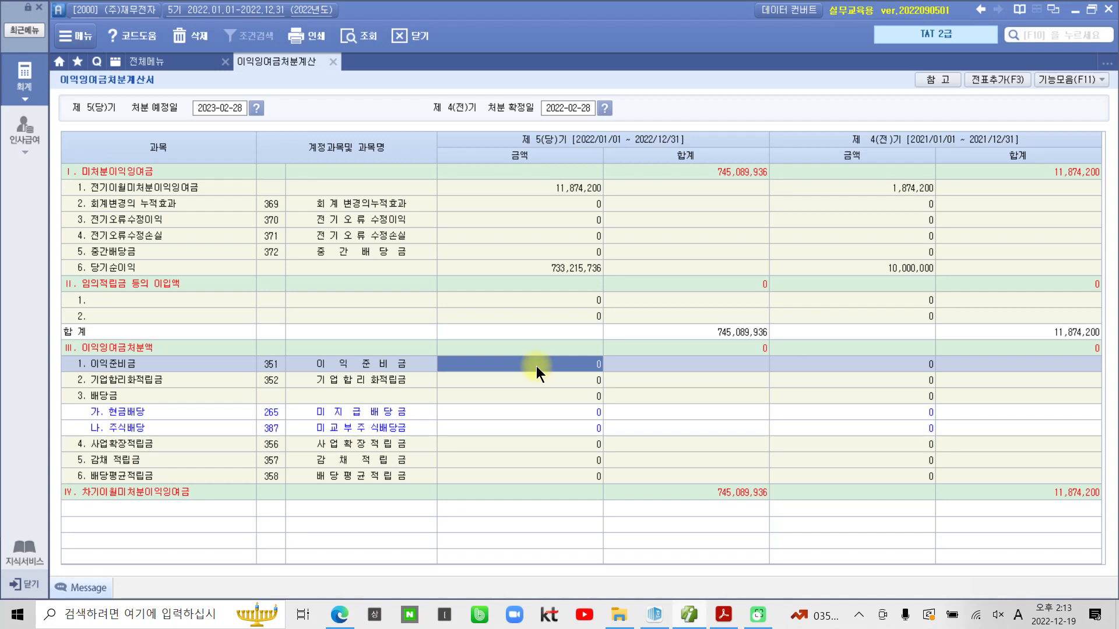
type("3")
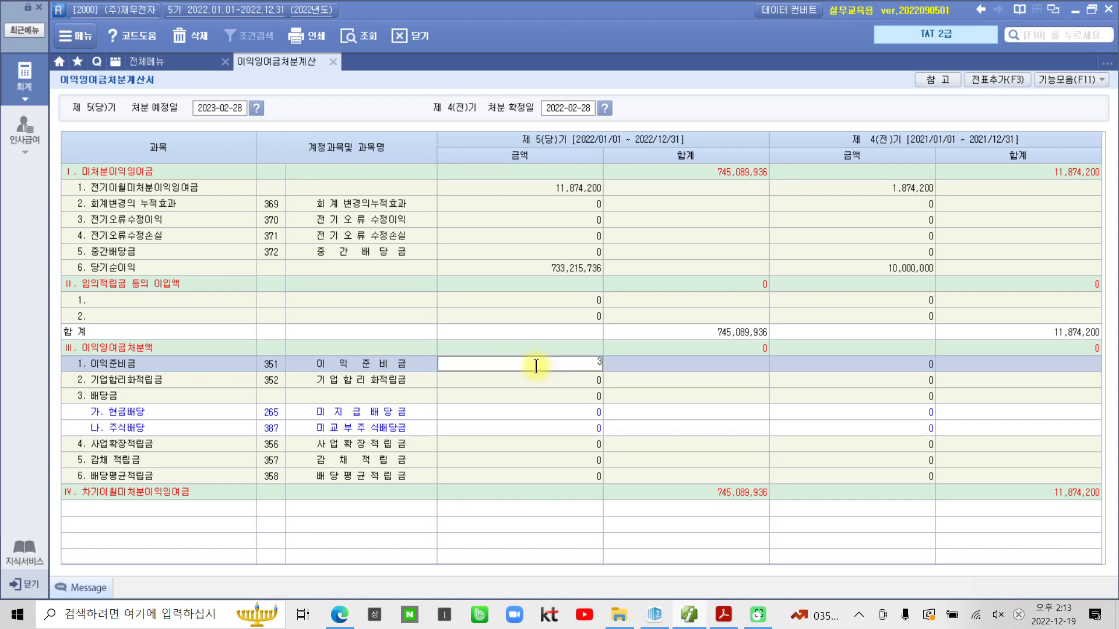
type(",000,000")
key("Return")
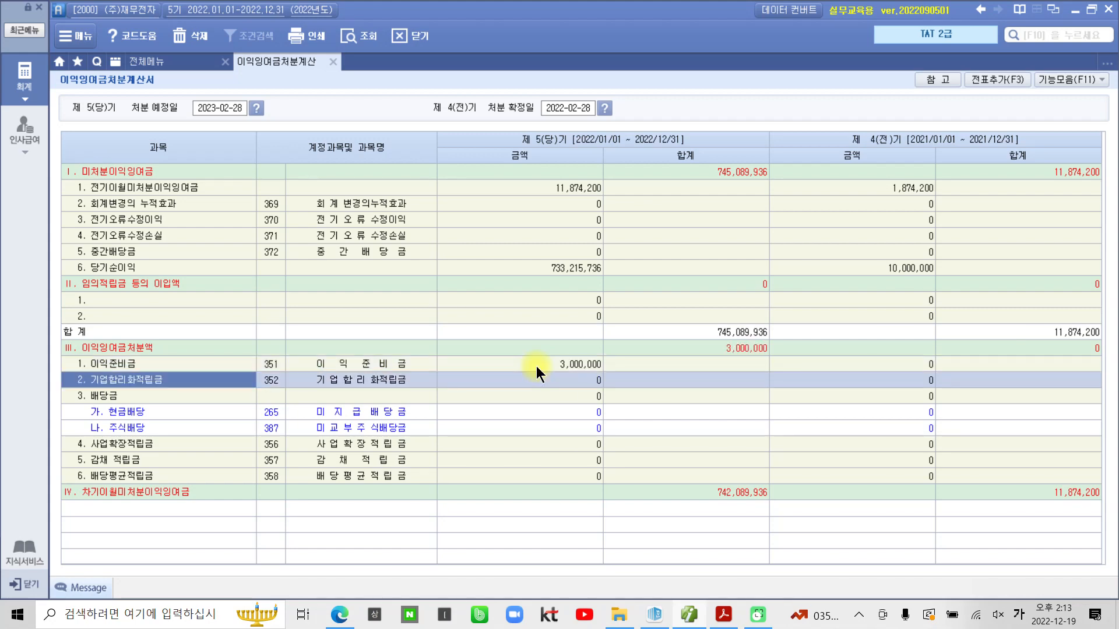
Enter 30,000,000 for 현금배당 and 10,000,000 for 주식배당 in the 제 5(당)기 amounts.
left_click(547, 419)
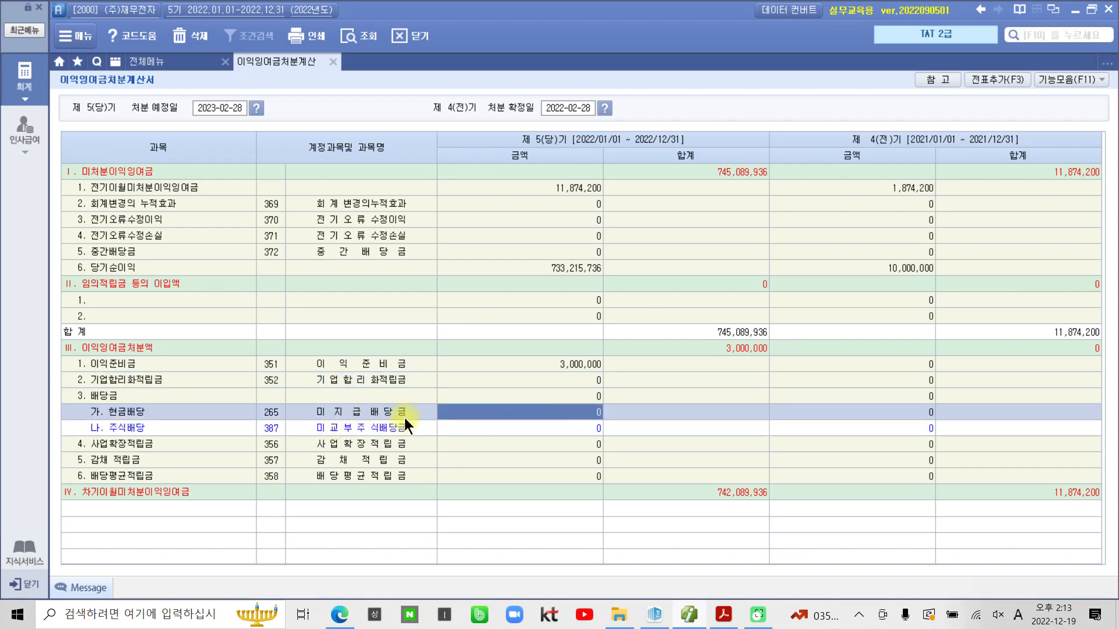
left_click(506, 414)
type("30,000,000")
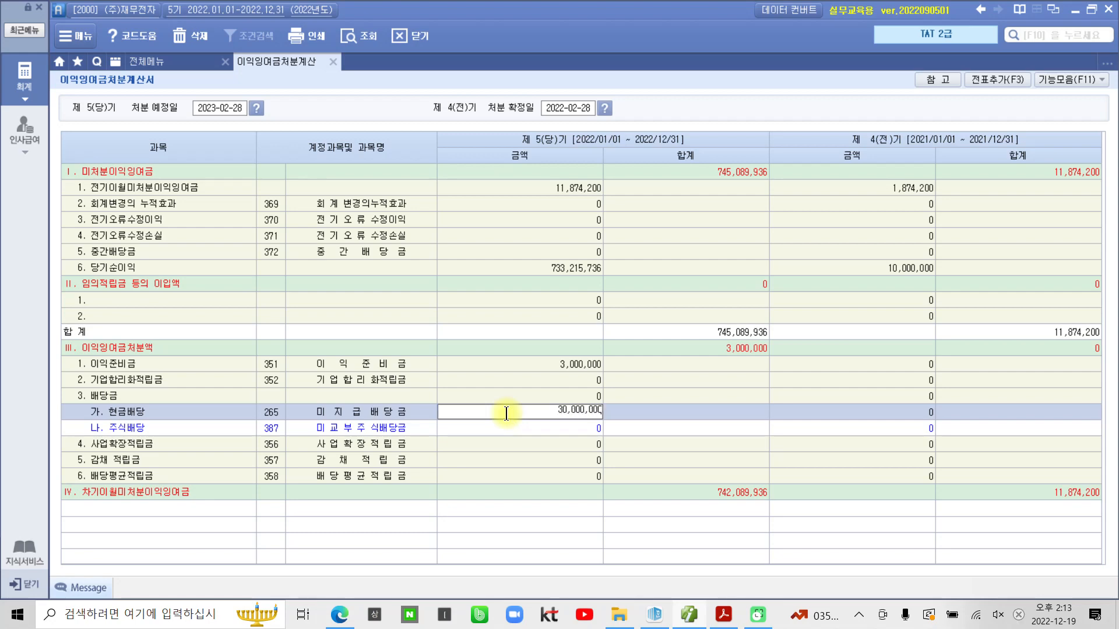
key("Return")
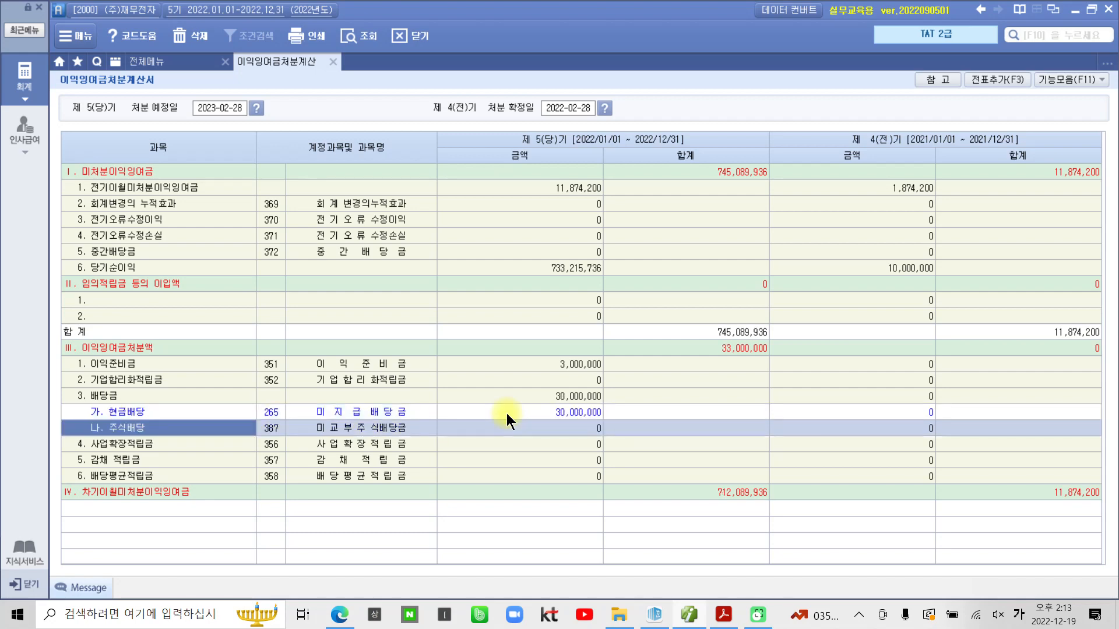
left_click(532, 428)
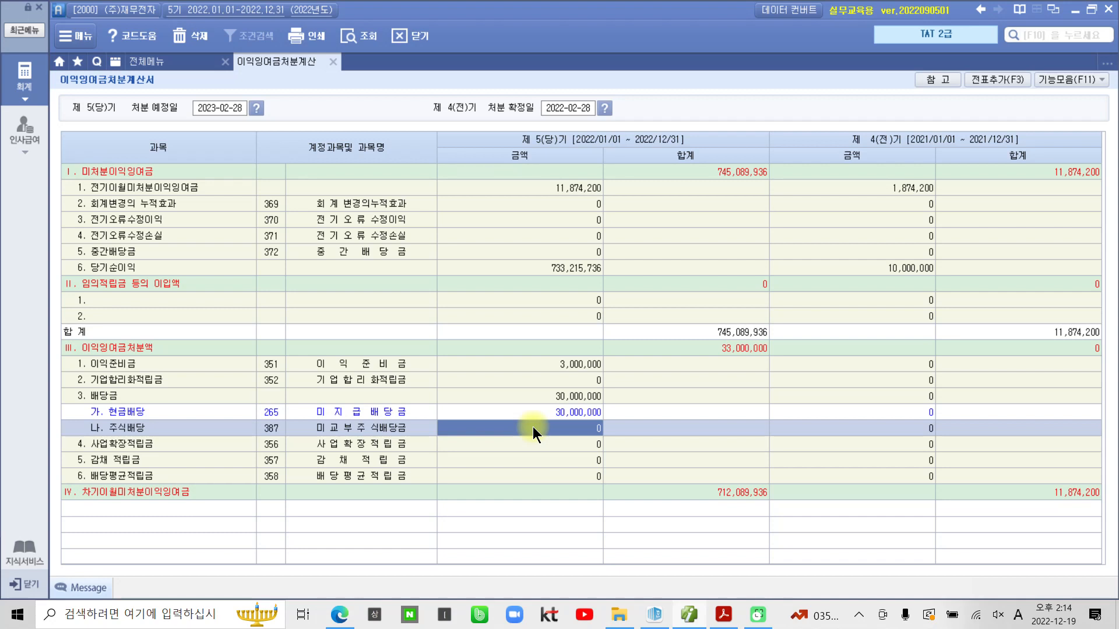
type("10000000")
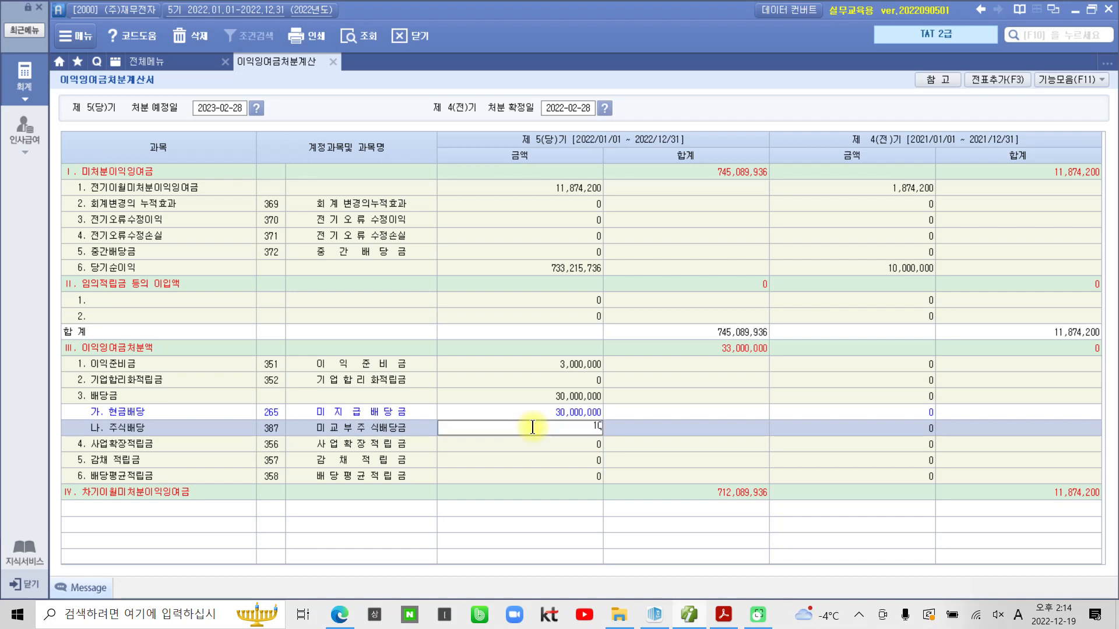
key("Return")
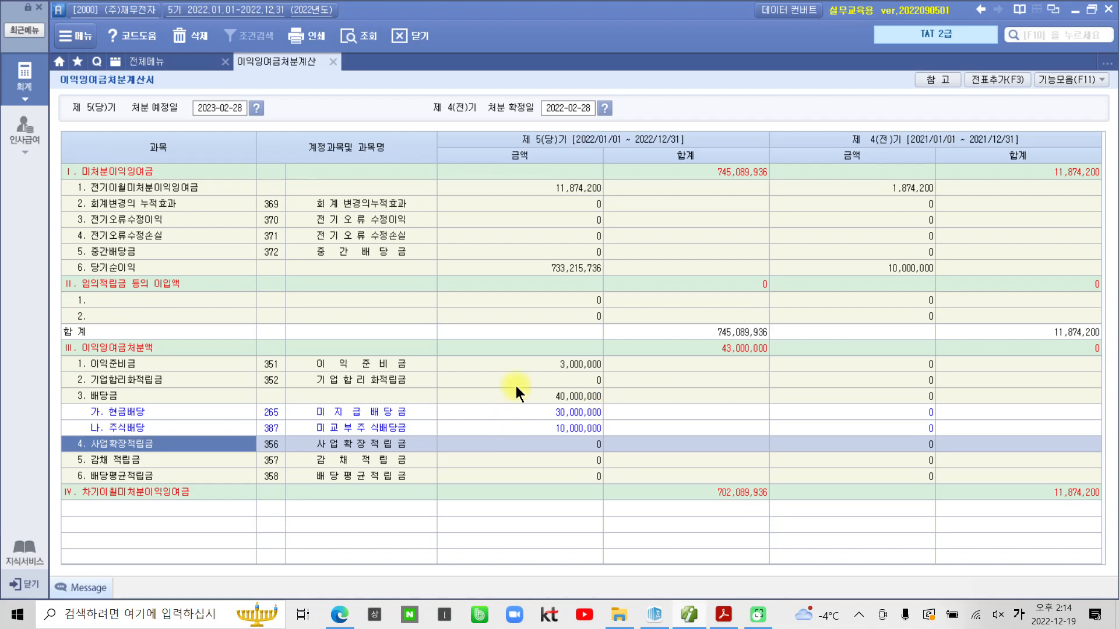
Box the 당기 이익잉여금처분액 total and circle the 전기 차기이월미처분이익잉여금 total in blue, and clear the drawings.
left_click(533, 363)
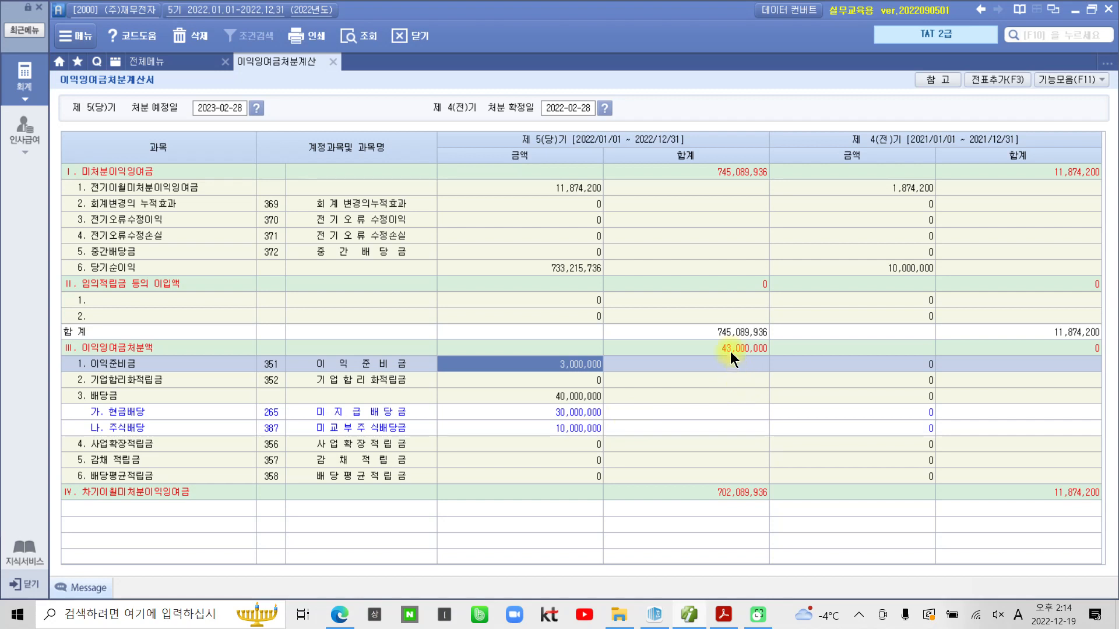
mouse_move(700, 341)
left_mouse_down()
mouse_move(799, 361)
mouse_move(826, 348)
left_mouse_up()
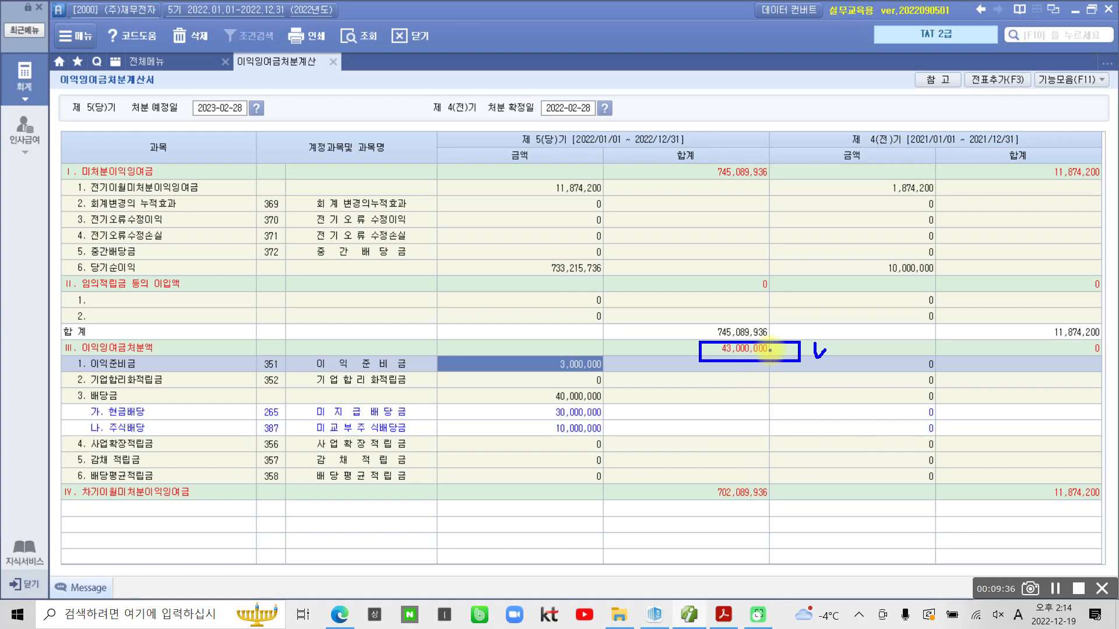
mouse_move(1089, 516)
left_mouse_down()
mouse_move(1027, 494)
mouse_move(1110, 481)
mouse_move(1111, 513)
mouse_move(1098, 527)
left_mouse_up()
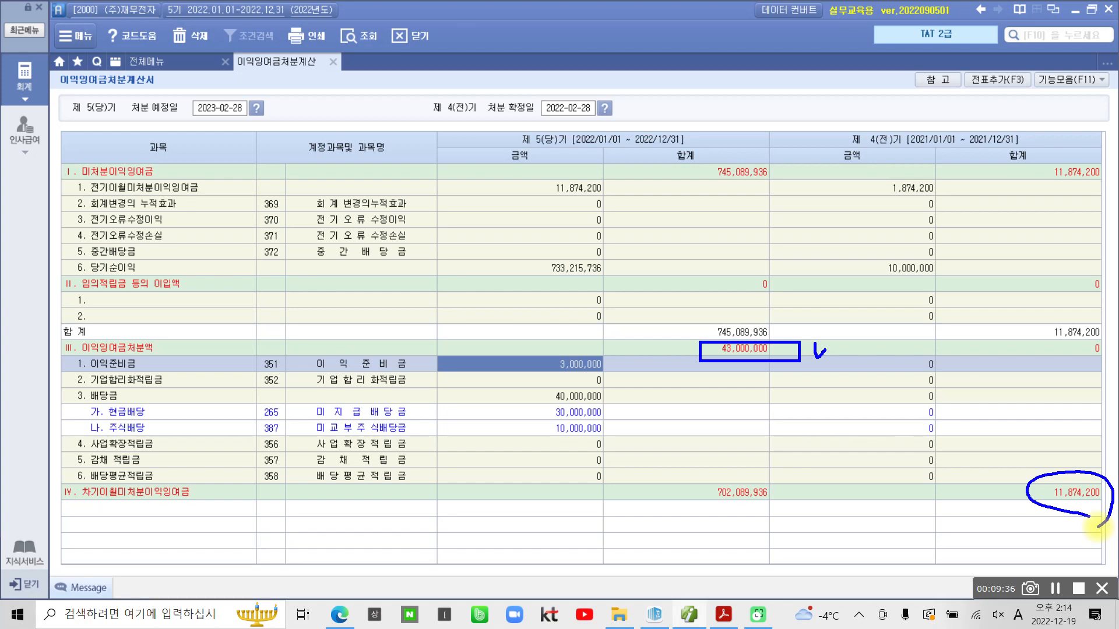
key("Escape")
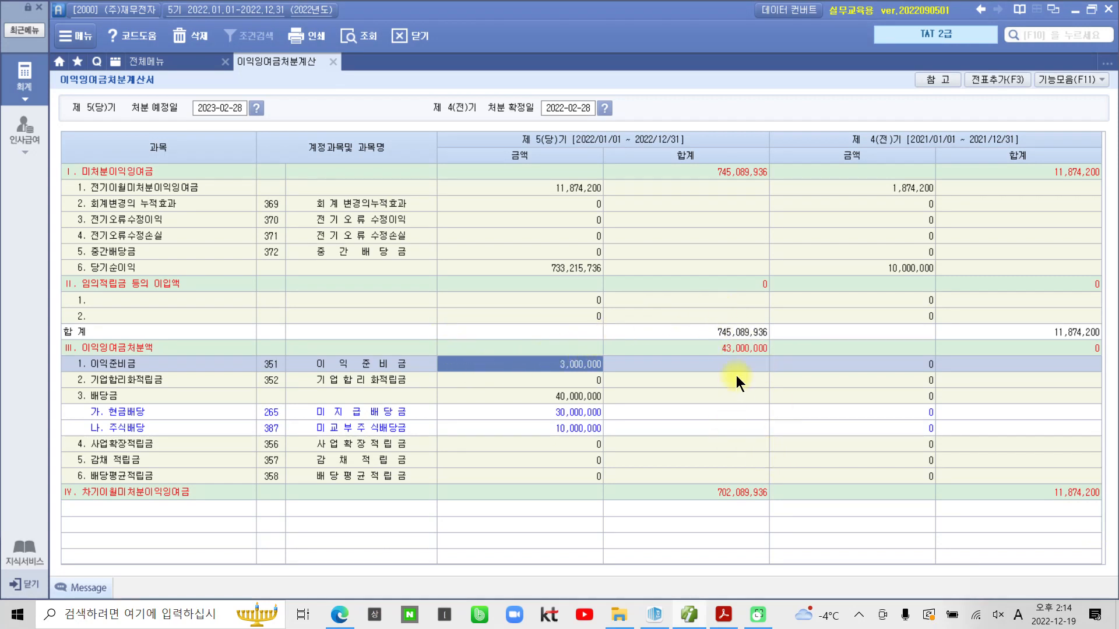
left_click(737, 348)
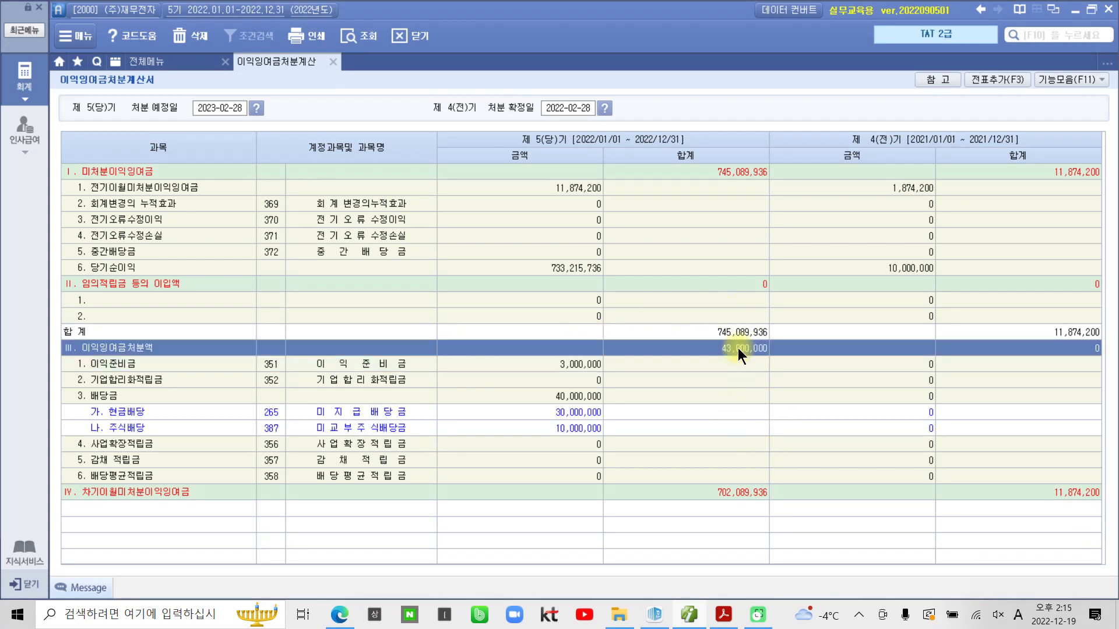
Outline the 당기 전기이월미처분이익잉여금 and 당기순이익 amounts in blue, and link them by an arrow to the circled 미처분이익잉여금 total.
left_click(140, 191)
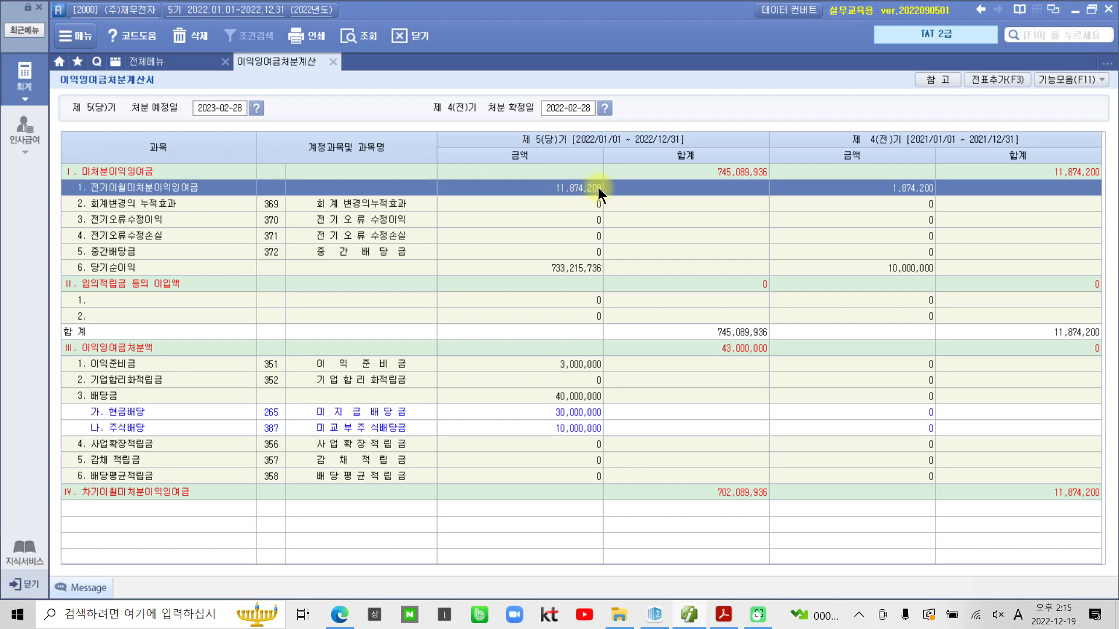
left_click(562, 188)
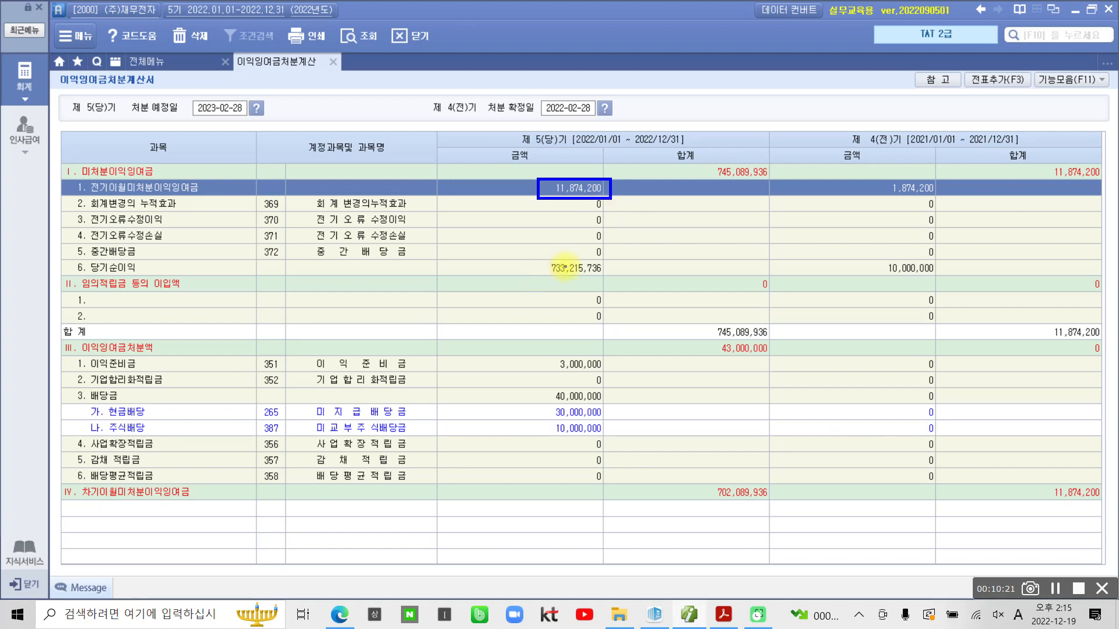
mouse_move(529, 258)
left_mouse_down()
mouse_move(532, 274)
mouse_move(568, 276)
mouse_move(606, 276)
mouse_move(617, 261)
mouse_move(523, 258)
left_mouse_up()
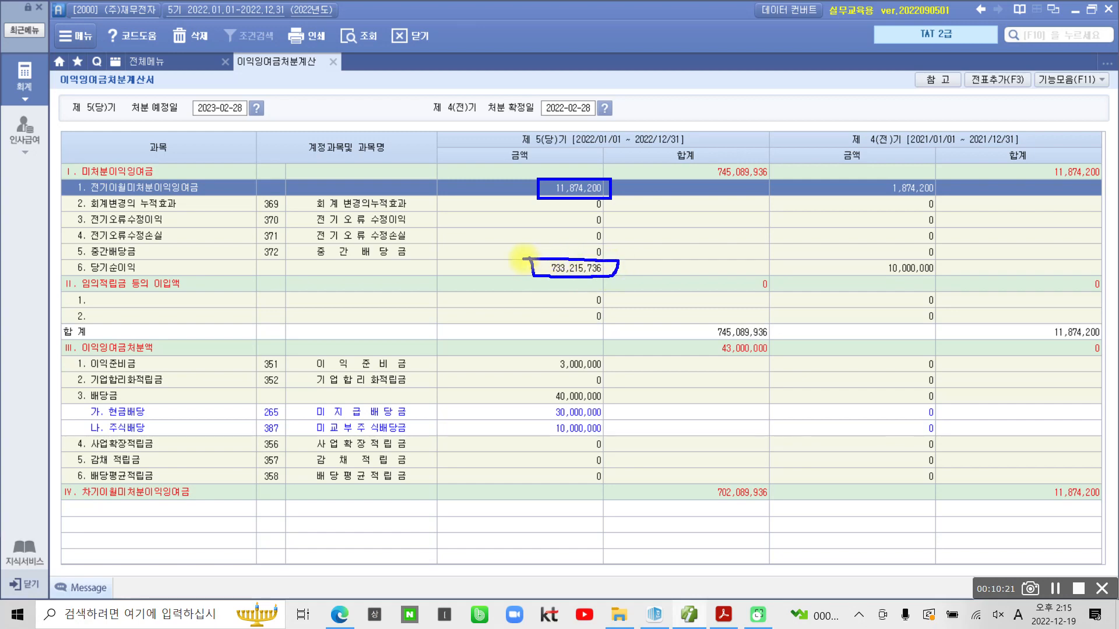
mouse_move(610, 189)
left_mouse_down()
mouse_move(631, 200)
mouse_move(634, 272)
mouse_move(618, 274)
mouse_move(687, 185)
mouse_move(706, 187)
left_mouse_up()
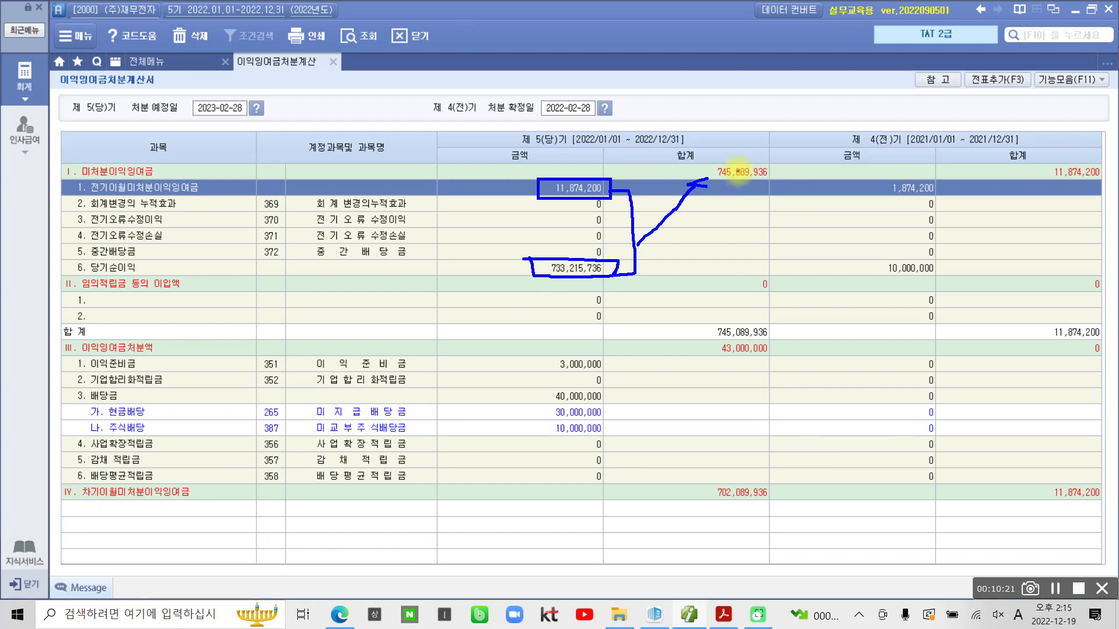
mouse_move(705, 156)
left_mouse_down()
mouse_move(701, 185)
mouse_move(768, 187)
mouse_move(774, 165)
mouse_move(703, 157)
left_mouse_up()
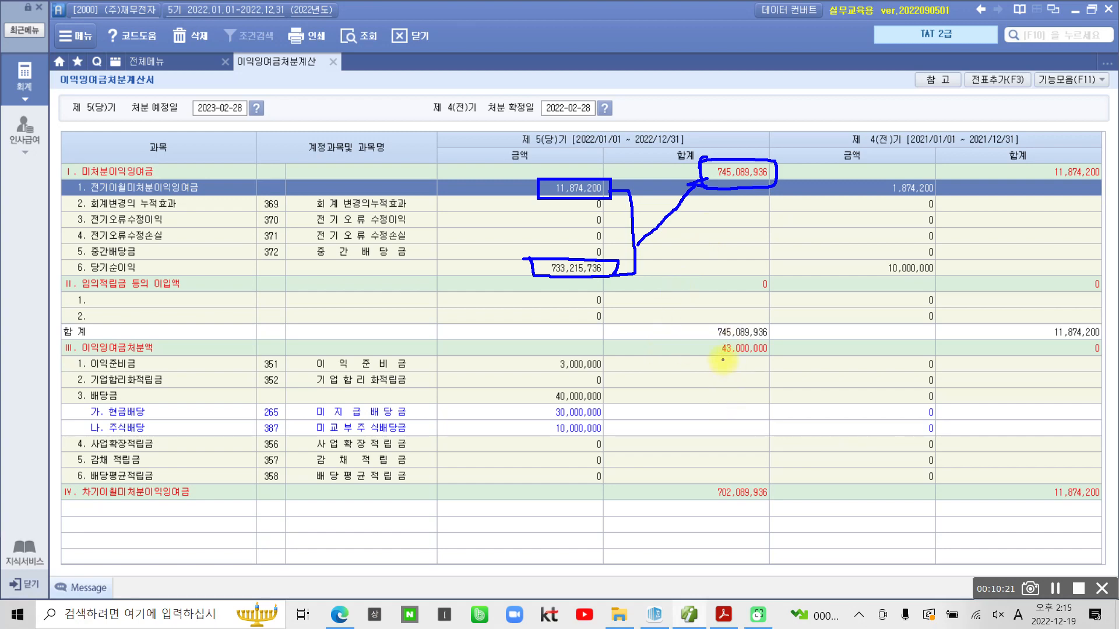
Circle the 당기 이익잉여금처분액 and 차기이월미처분이익잉여금 totals, handwrite 이월 below them, and clear all drawings.
mouse_move(723, 359)
left_mouse_down()
mouse_move(773, 357)
mouse_move(776, 337)
mouse_move(709, 339)
mouse_move(728, 367)
left_mouse_up()
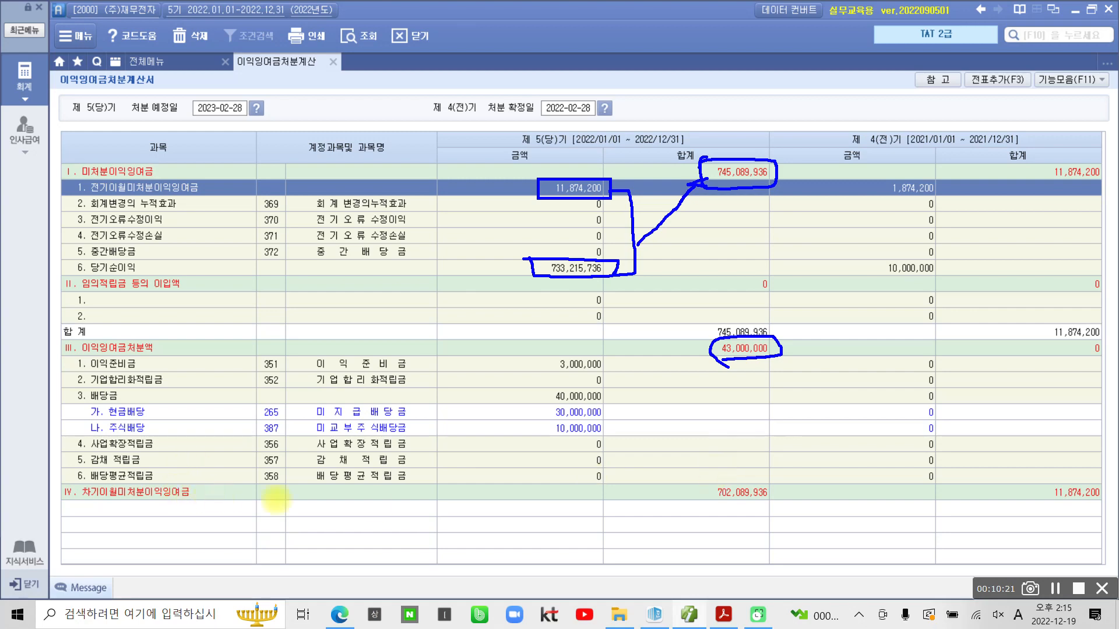
mouse_move(718, 479)
left_mouse_down()
mouse_move(704, 496)
mouse_move(775, 501)
mouse_move(714, 473)
mouse_move(705, 480)
left_mouse_up()
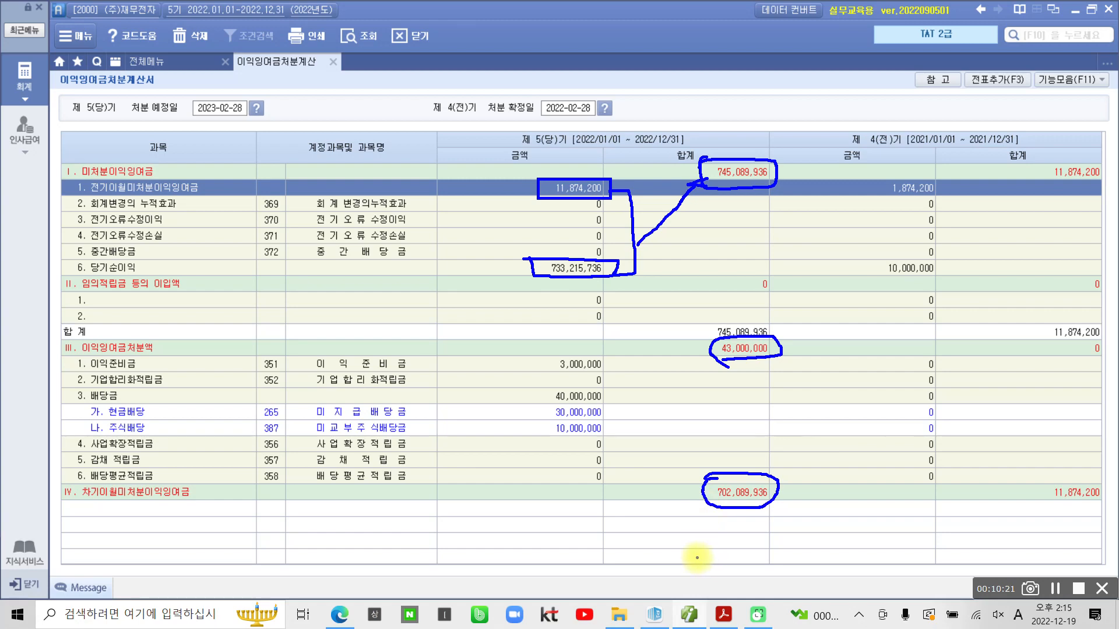
mouse_move(743, 524)
left_mouse_down()
mouse_move(756, 547)
mouse_move(826, 512)
mouse_move(811, 553)
left_mouse_up()
left_click_drag(804, 554, 844, 573)
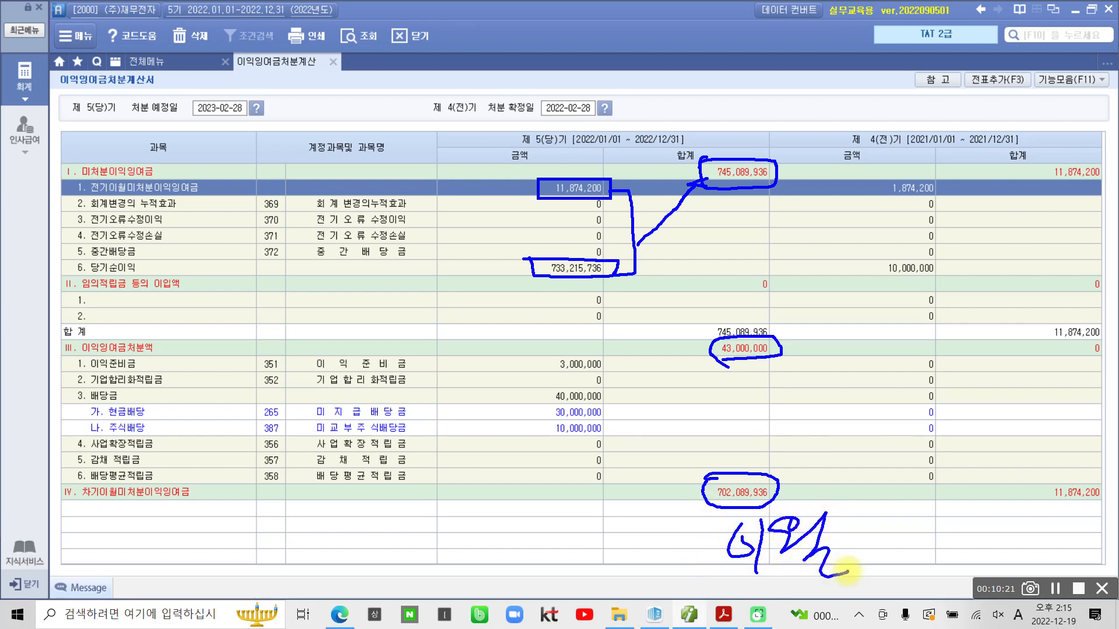
key("Escape")
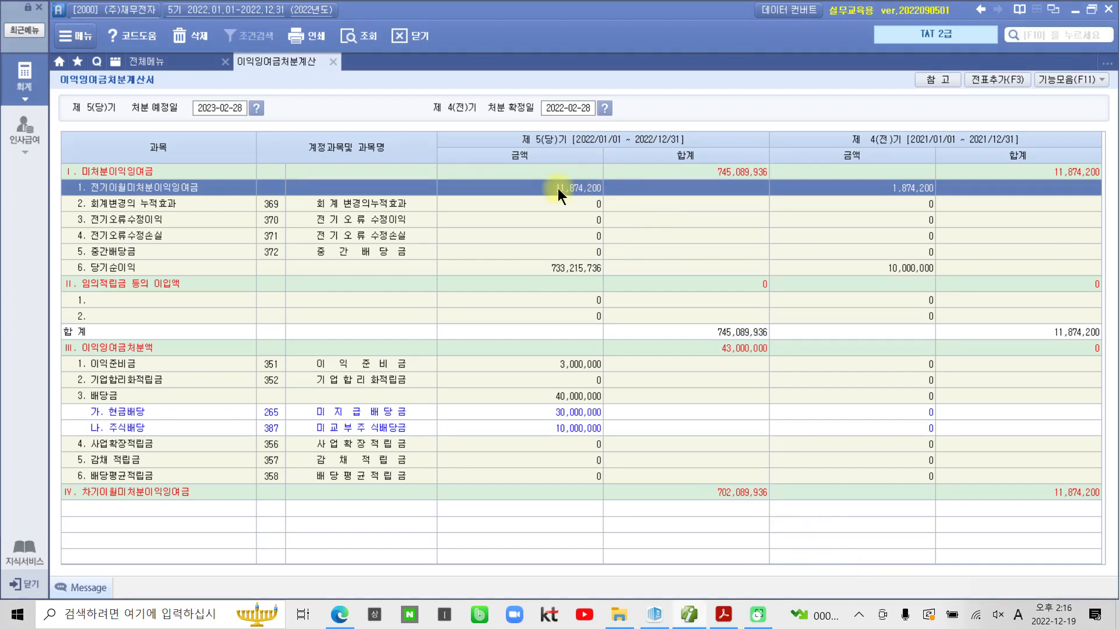
Circle and clear the 제 4(전)기 header, and draw a blue arrow from the circled 전기 차기이월미처분이익잉여금 to the circled 당기 전기이월미처분이익잉여금.
mouse_move(982, 169)
left_mouse_down()
mouse_move(877, 158)
mouse_move(998, 196)
left_mouse_up()
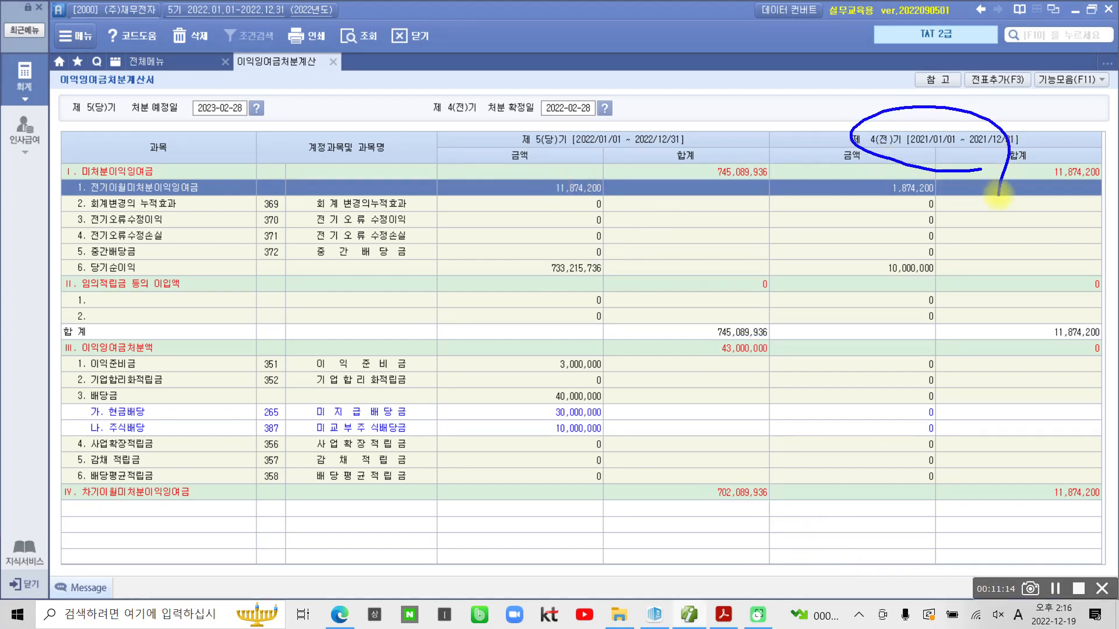
key("Escape")
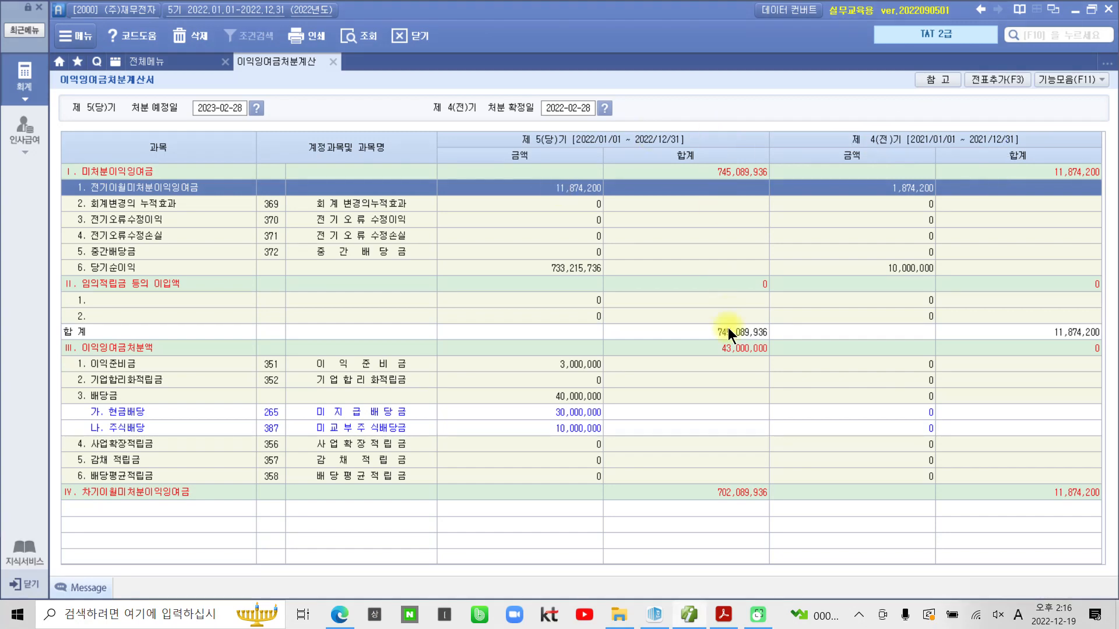
key("ctrl+2")
mouse_move(1089, 522)
left_mouse_down()
mouse_move(1029, 475)
mouse_move(1099, 512)
mouse_move(609, 198)
mouse_move(618, 209)
mouse_move(545, 183)
mouse_move(594, 201)
left_mouse_up()
Circle the 당기순이익 amount in blue, and draw arrows from it and the 전기이월미처분이익잉여금 to the 미처분이익잉여금 total.
mouse_move(600, 269)
left_mouse_down()
mouse_move(544, 252)
mouse_move(595, 284)
left_mouse_up()
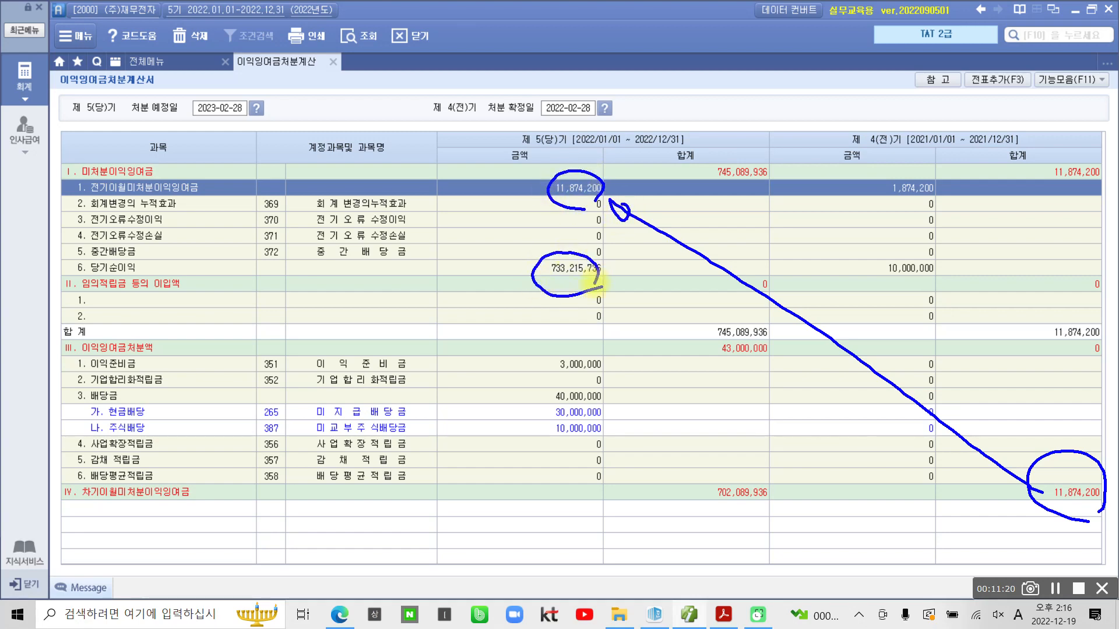
left_click_drag(609, 199, 695, 164)
mouse_move(603, 287)
left_mouse_down()
mouse_move(707, 176)
mouse_move(693, 177)
left_mouse_up()
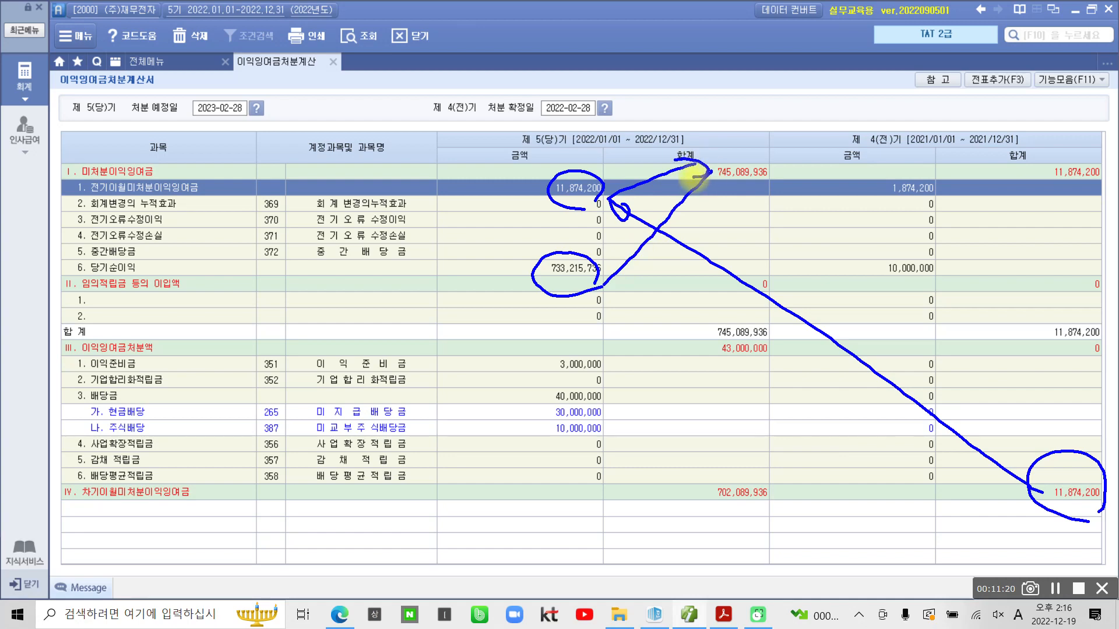
Circle the 당기 이익잉여금처분액 total in blue with an arrow stroke, outline the 차기이월미처분이익잉여금 row through its 당기 total, and clear all drawings.
mouse_move(757, 338)
left_mouse_down()
mouse_move(757, 370)
mouse_move(728, 406)
left_mouse_up()
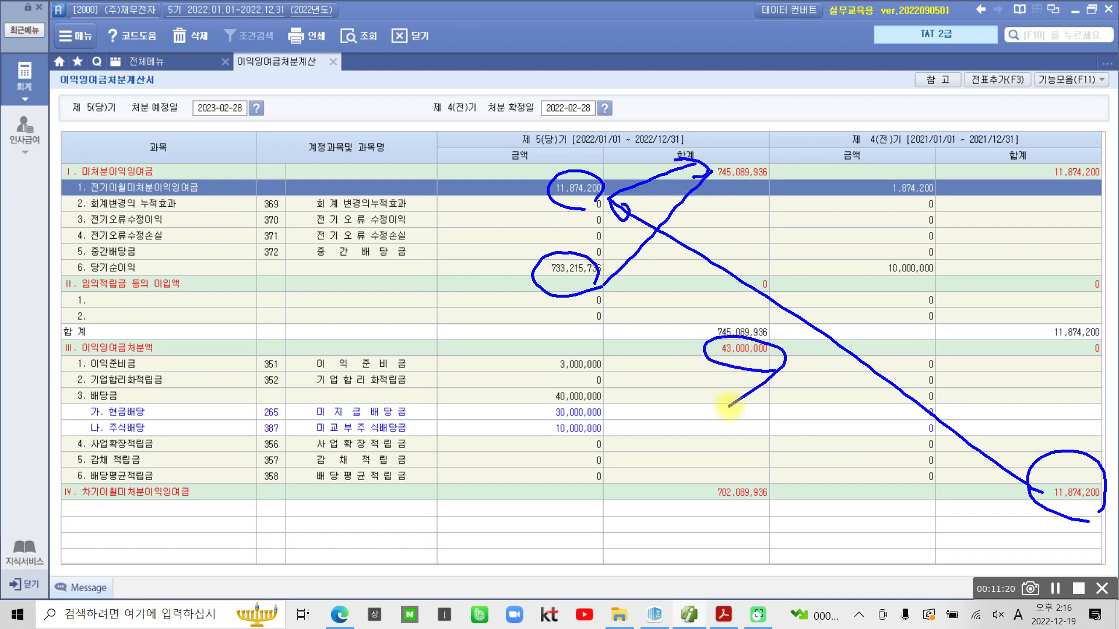
mouse_move(46, 473)
left_mouse_down()
mouse_move(51, 523)
mouse_move(542, 527)
mouse_move(813, 473)
mouse_move(46, 480)
left_mouse_up()
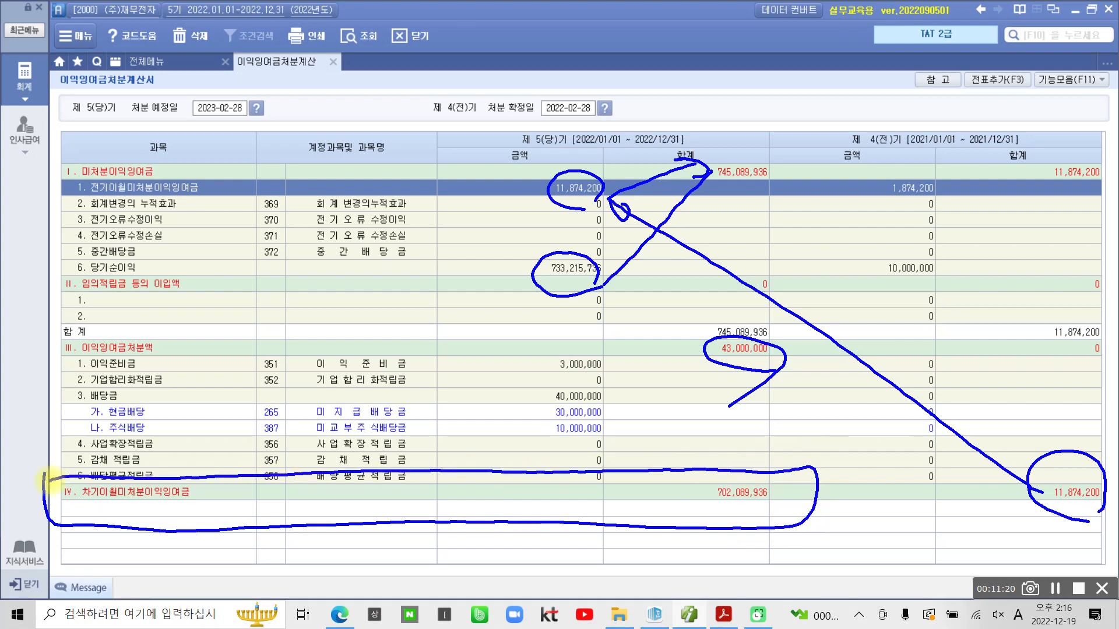
key("Escape")
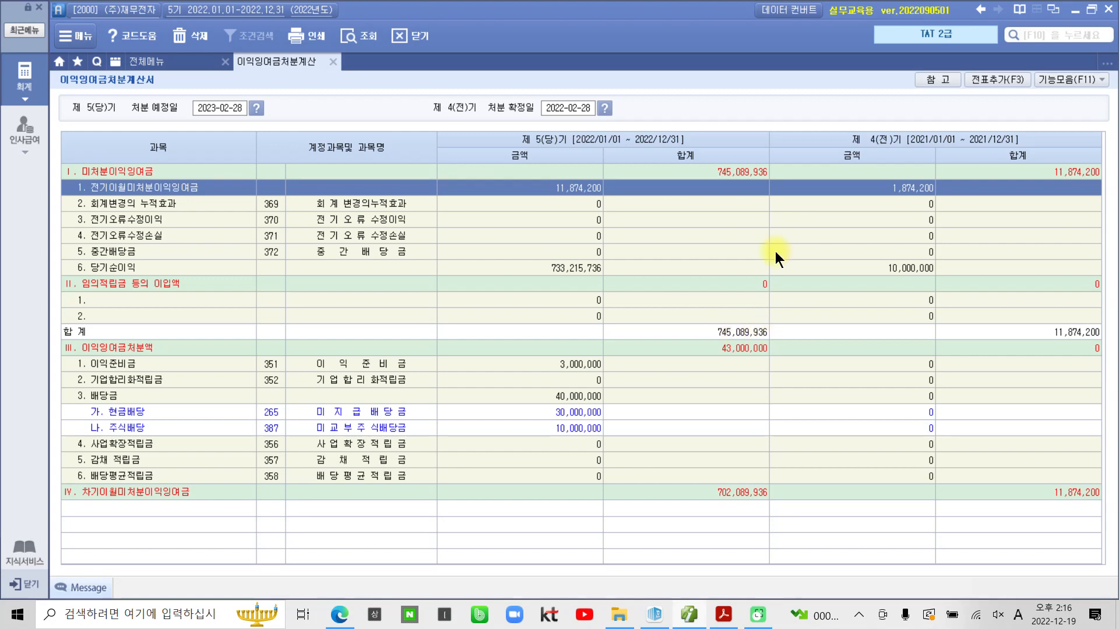
Add the 이익잉여금처분계산서 closing entries to the general vouchers, and display the 일반전표입력 entries for December 31.
left_click(991, 78)
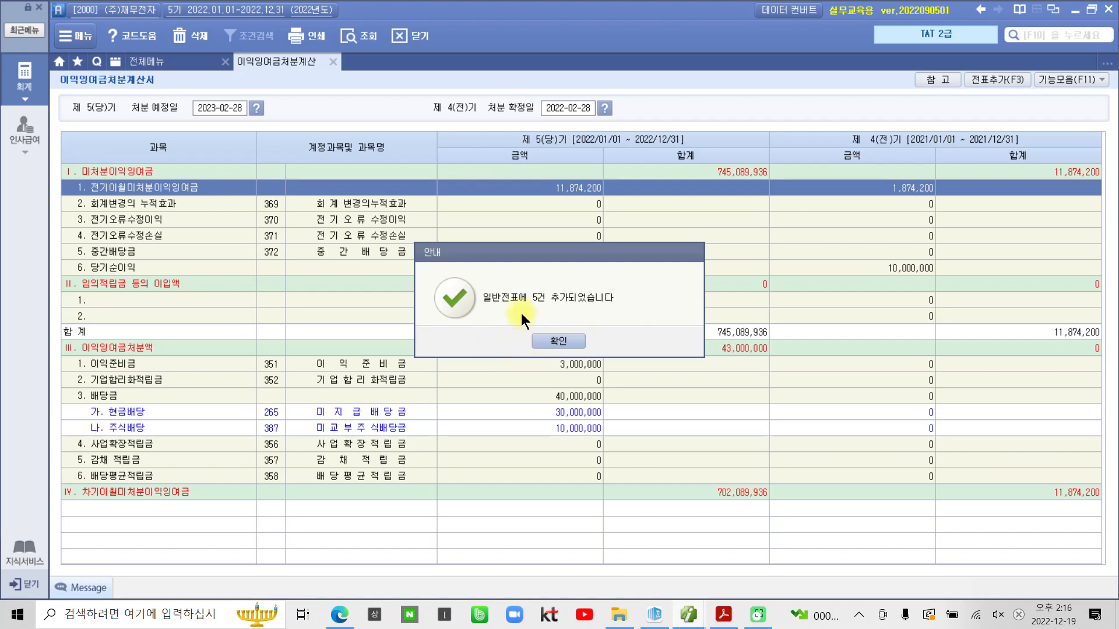
left_click(555, 341)
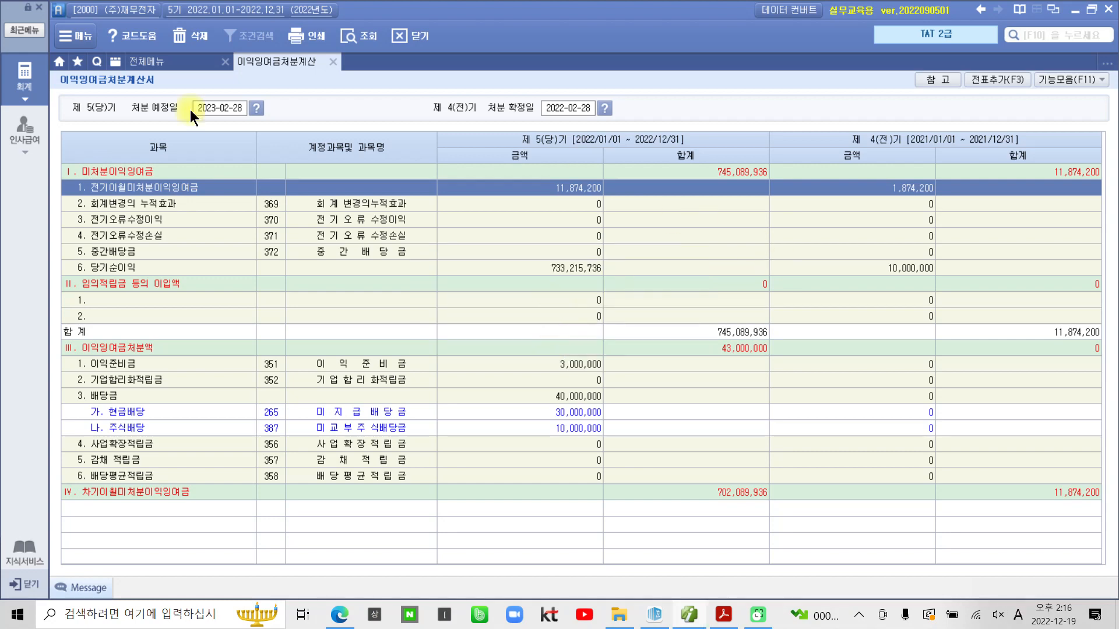
left_click(178, 62)
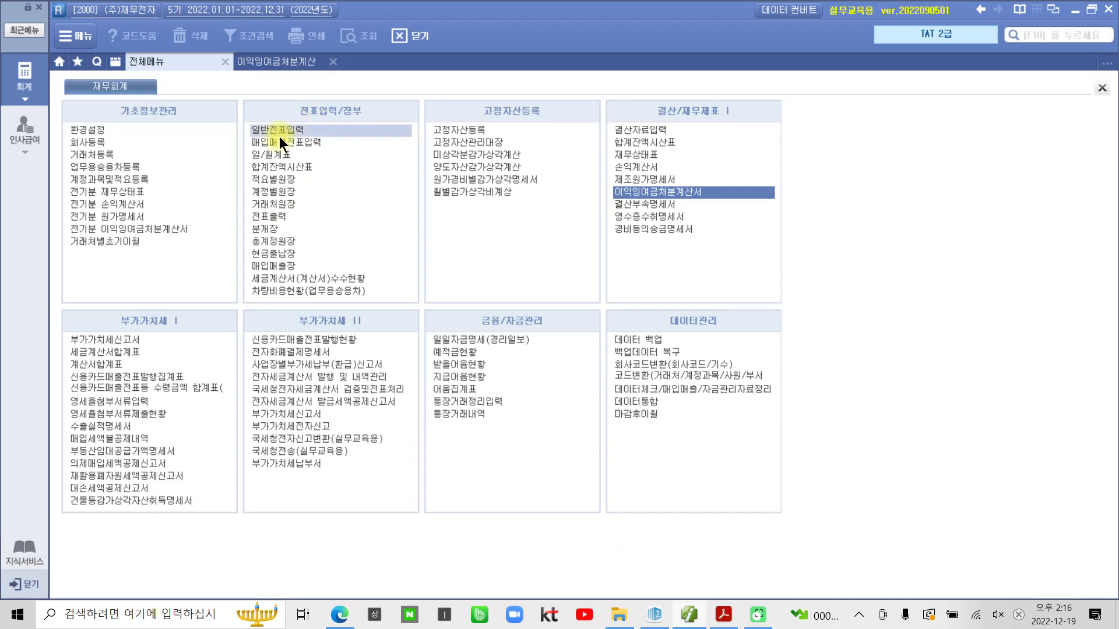
left_click(282, 130)
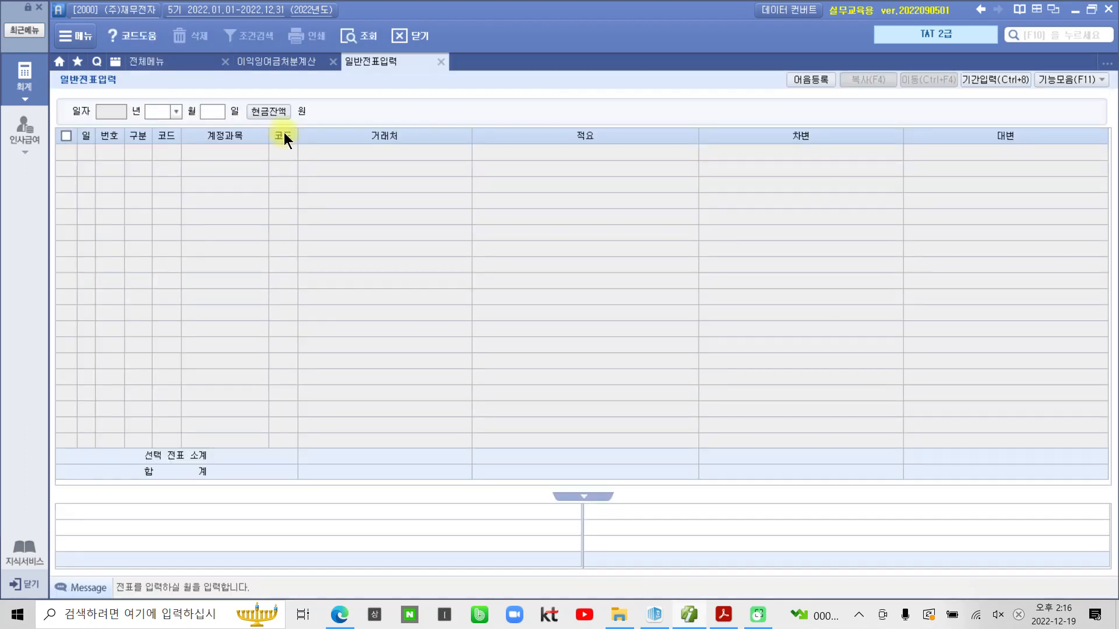
type("12")
key("Return")
type("31")
key("Return")
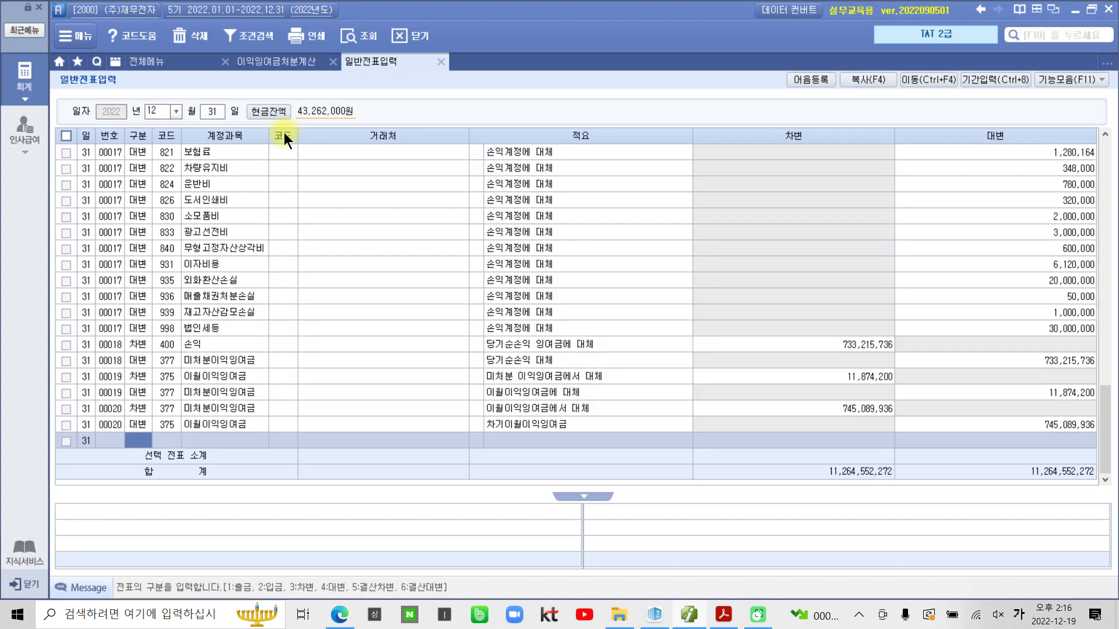
Examine voucher 00016, covering the 제품매출 and 이자수익 debits and the 손익 credit.
left_click(229, 297)
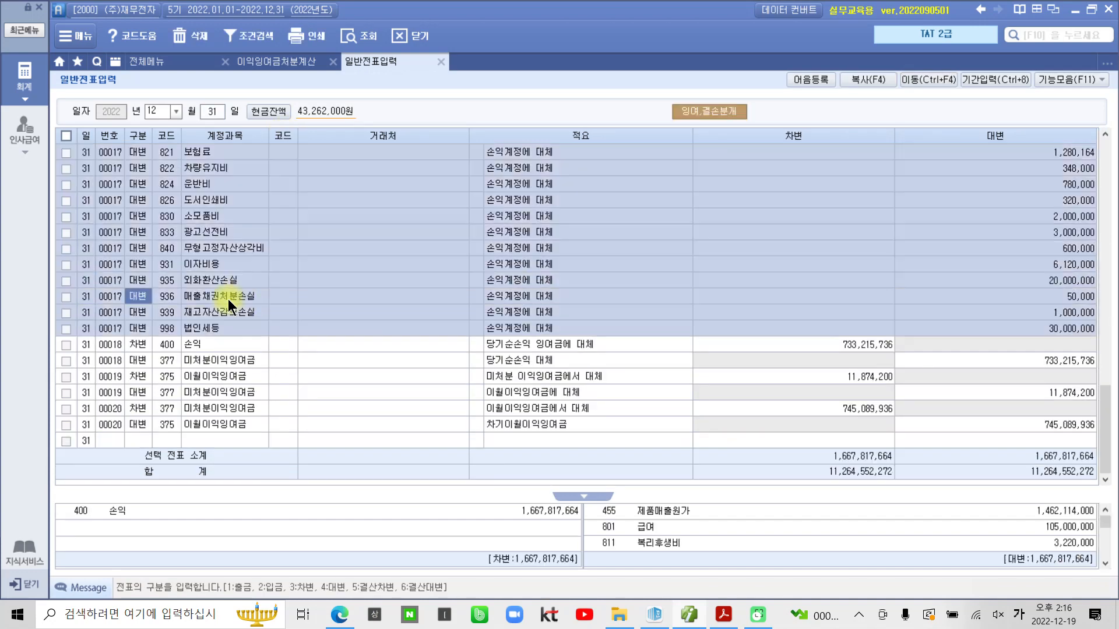
scroll(124, 324, "up", 7)
left_click(138, 338)
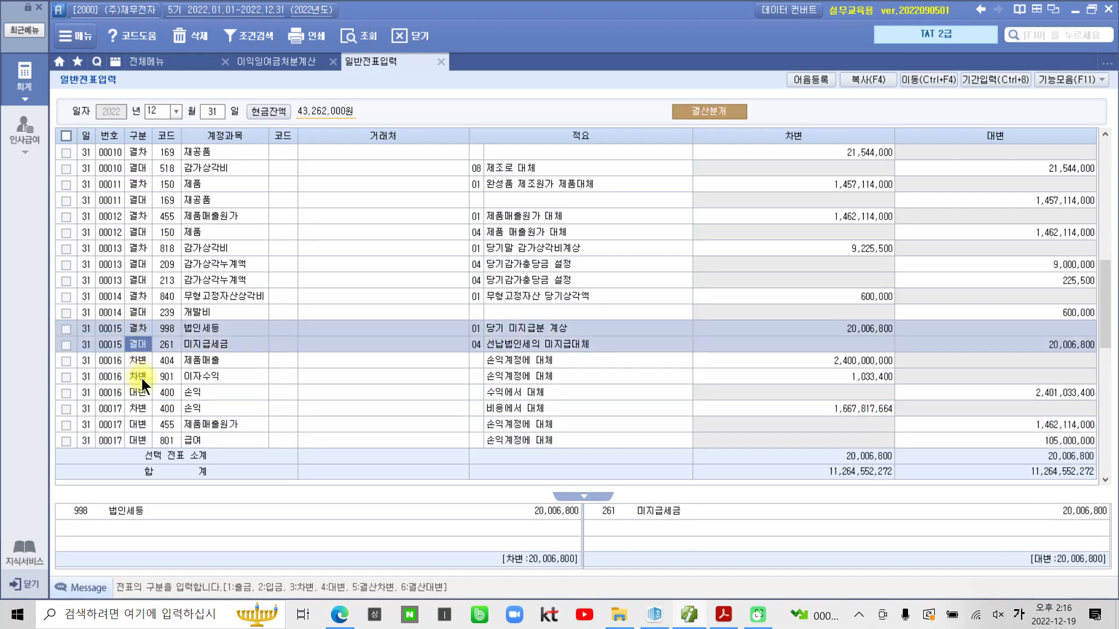
left_click(144, 366)
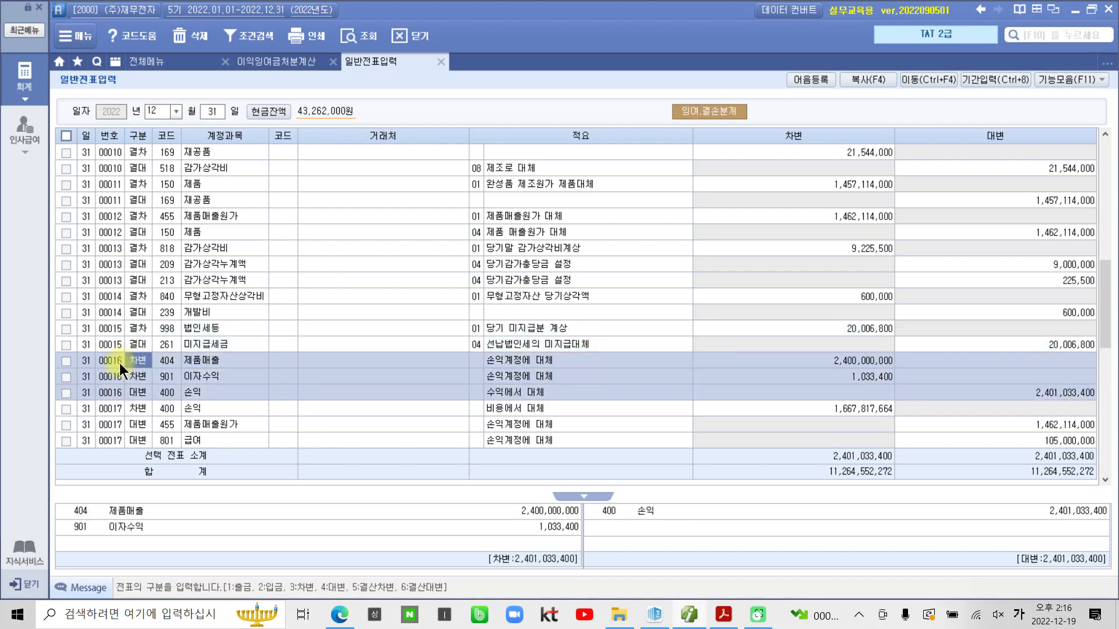
scroll(164, 362, "down", 3)
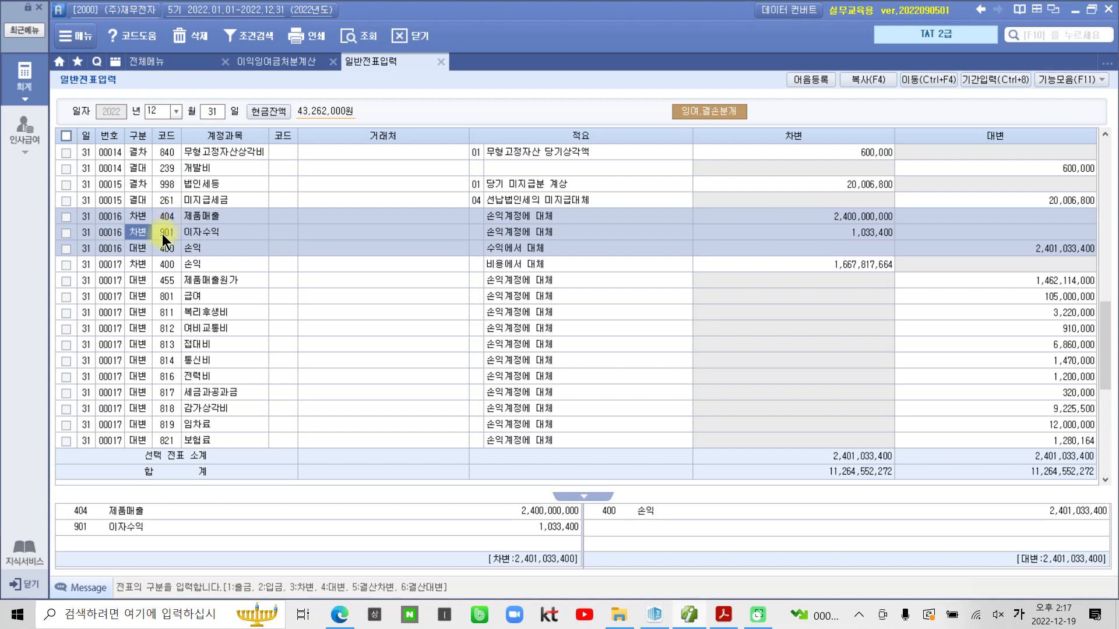
left_click(167, 233)
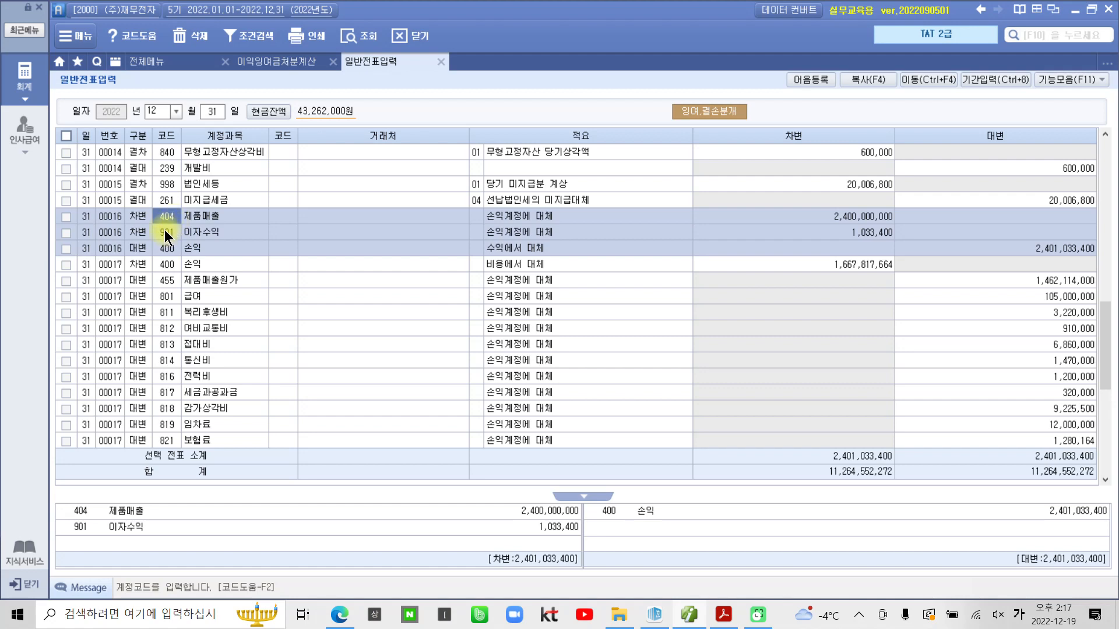
left_click(165, 232)
left_click(1054, 247)
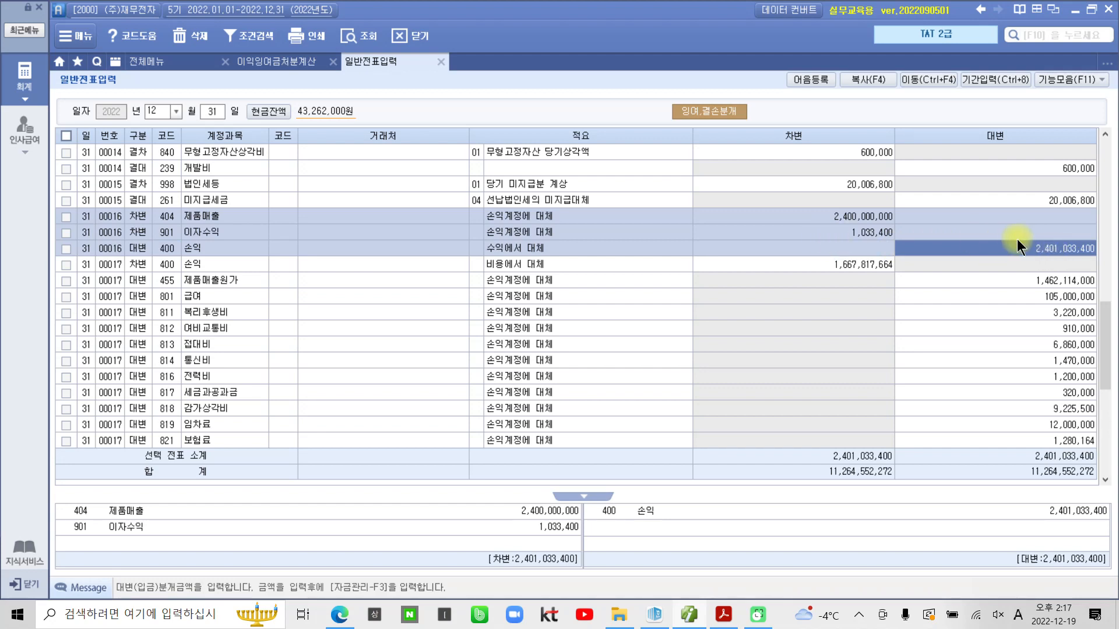
Examine the expense accounts closed to 손익 in voucher 00017, including the 제품매출원가, 급여 and 복리후생비 credits.
left_click(110, 275)
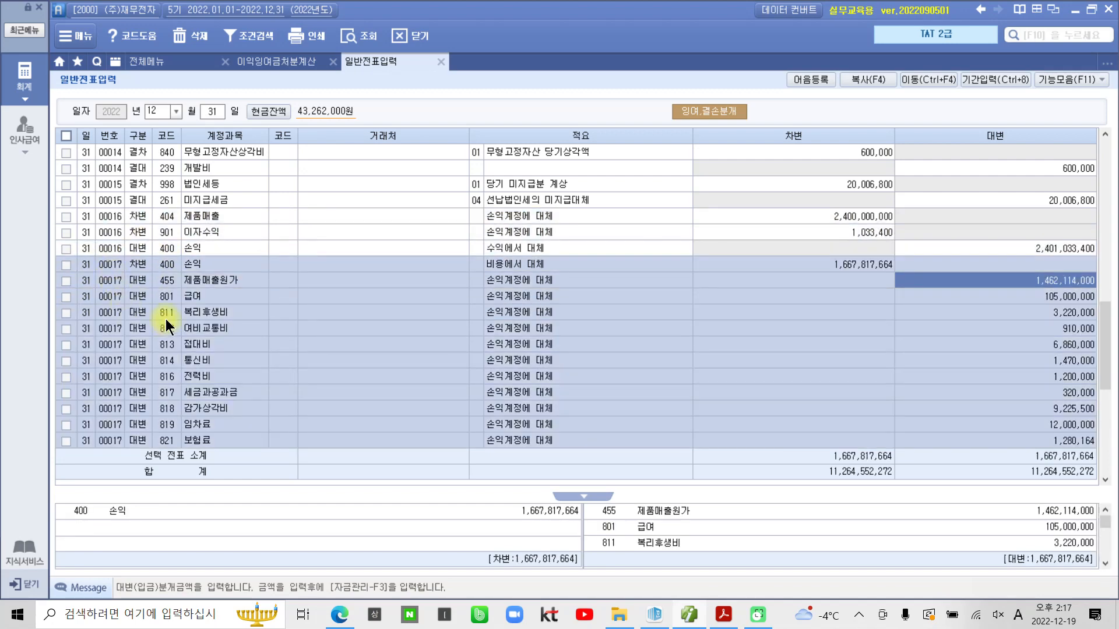
scroll(165, 320, "down", 6)
scroll(168, 316, "up", 6)
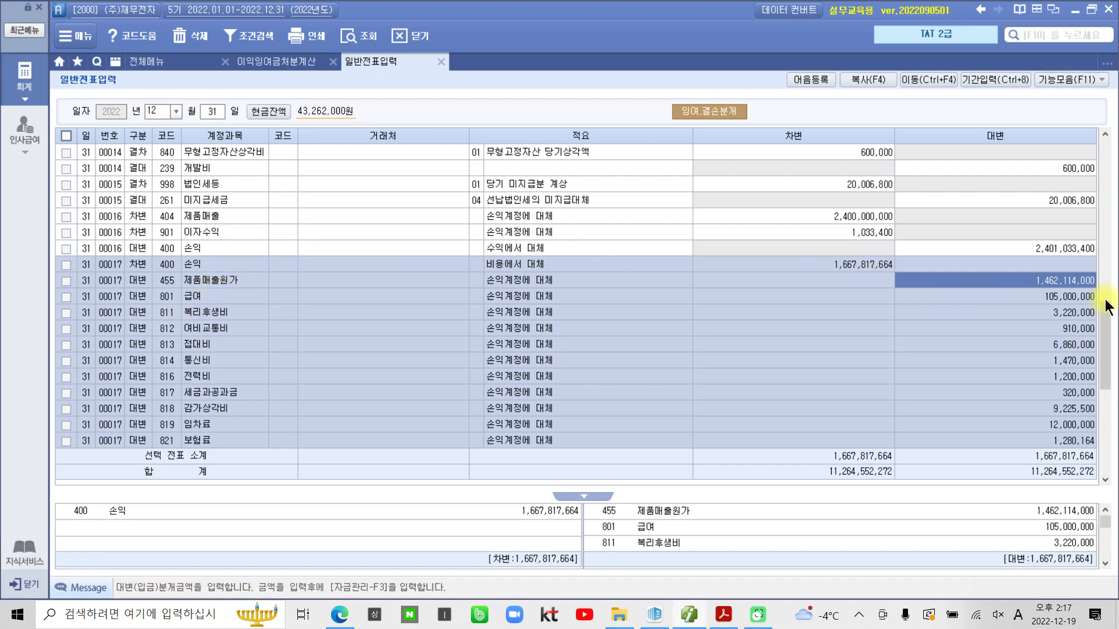
left_click(1078, 299)
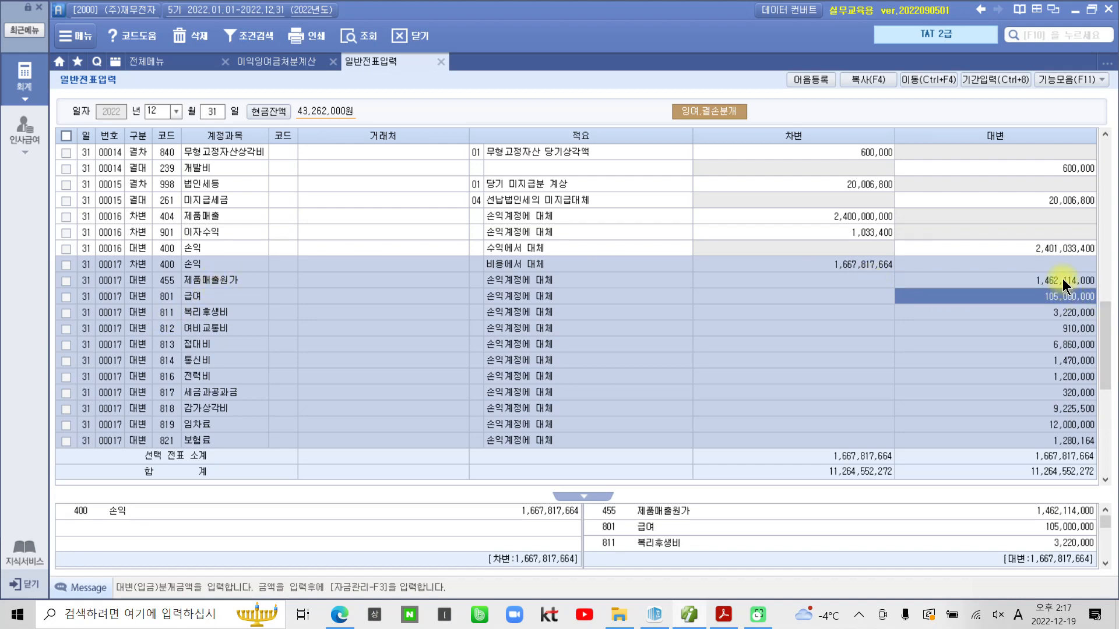
left_click(1061, 281)
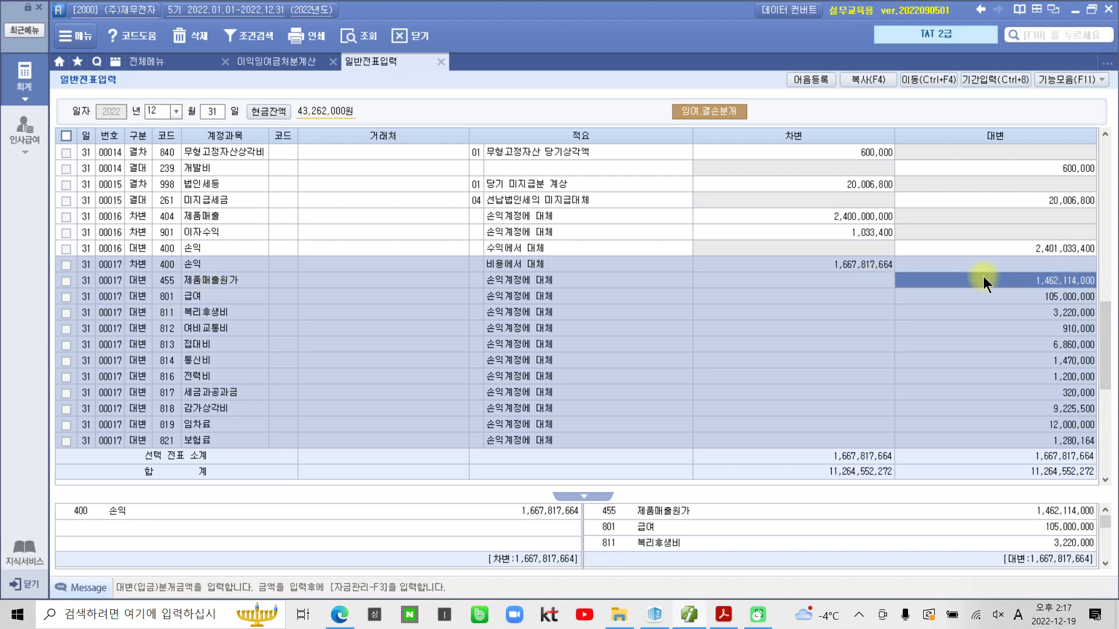
left_click(1028, 295)
left_click(1032, 312)
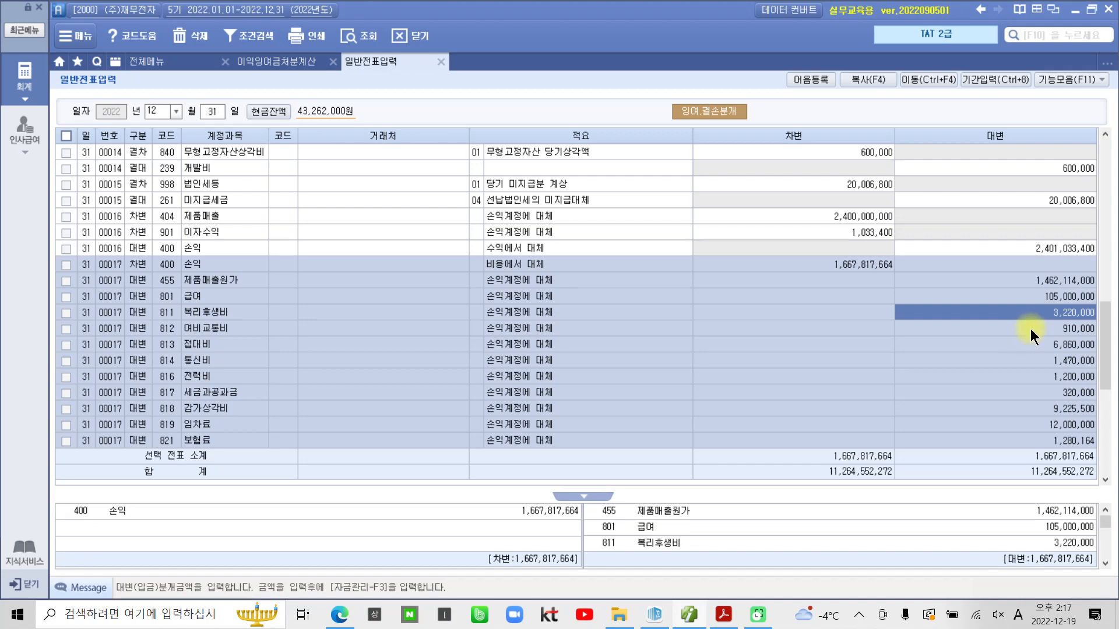
left_click(1057, 280)
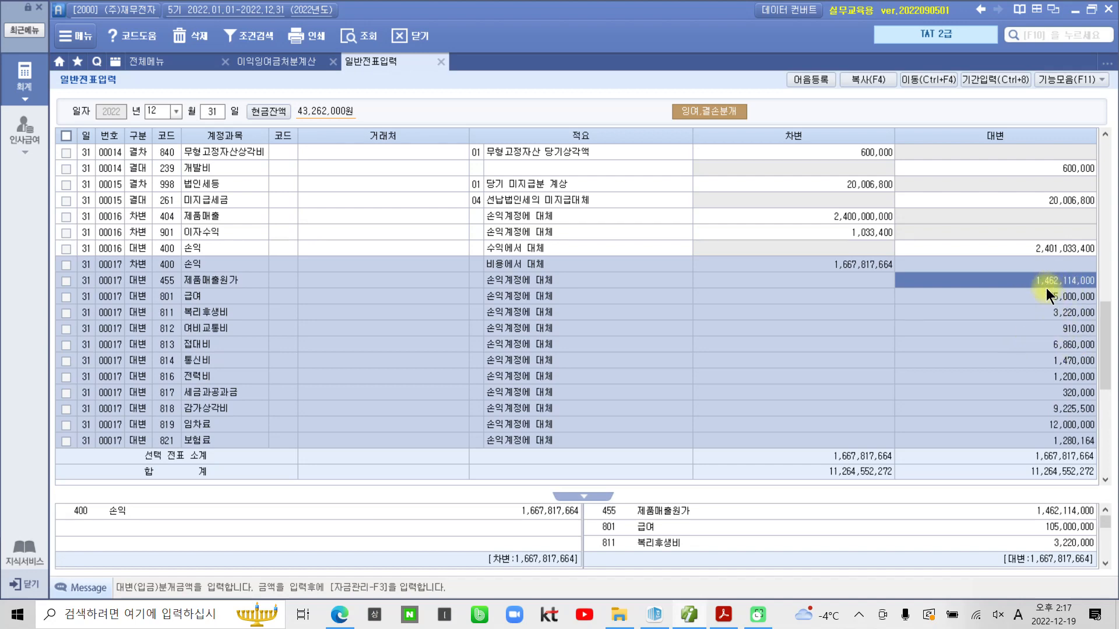
Outline the 손익 debit amount of voucher 00017 and the 손익 credit amount of voucher 00016 with blue rectangles.
left_click(839, 265)
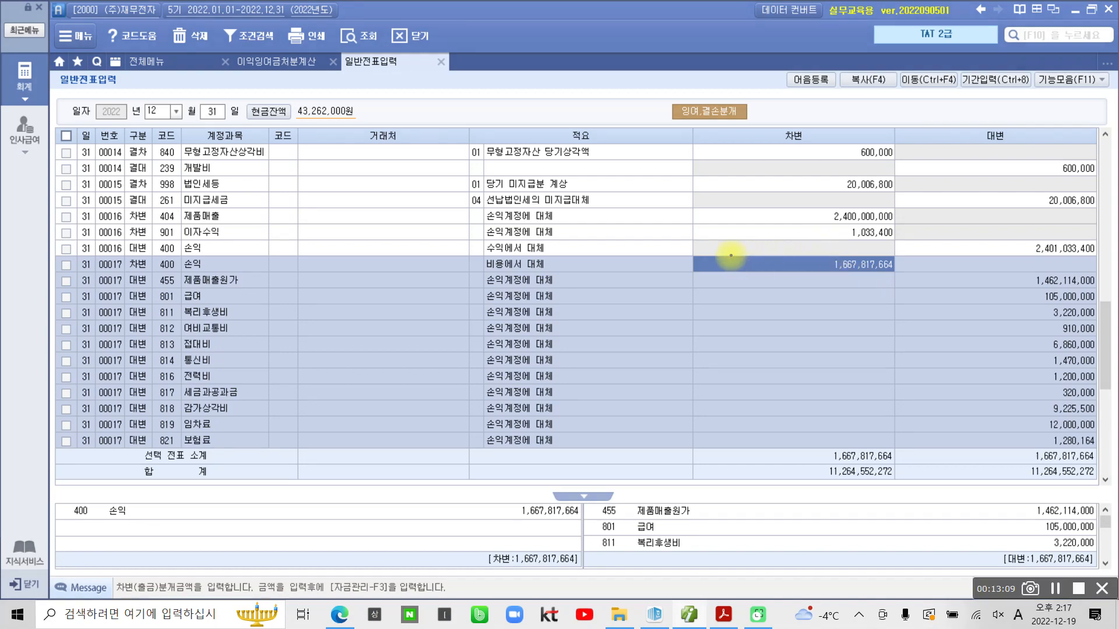
left_click_drag(732, 249, 911, 272)
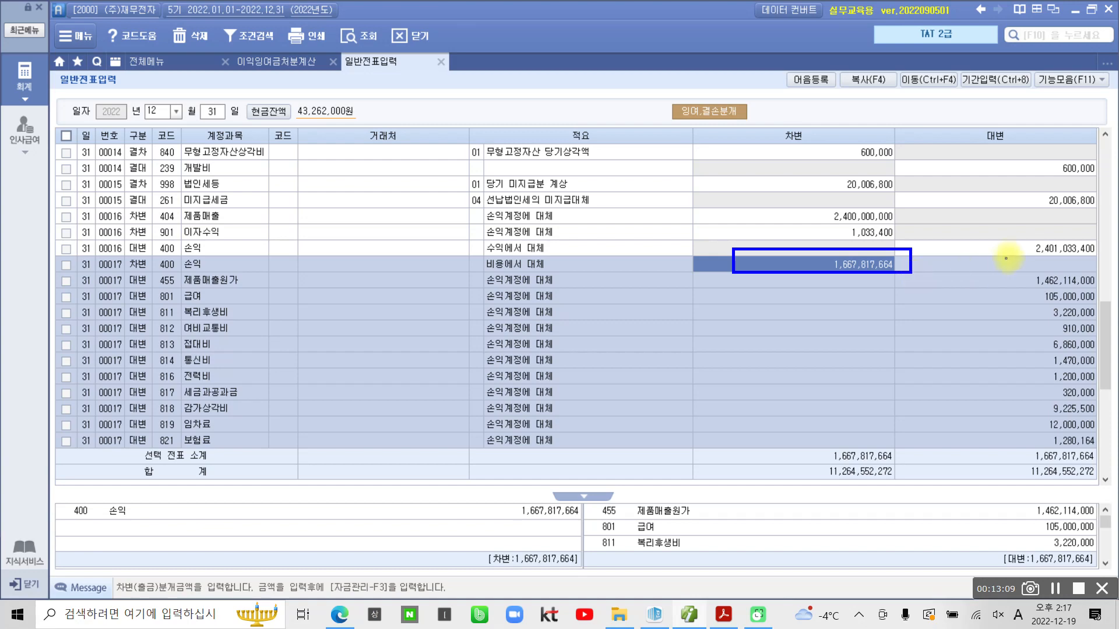
mouse_move(1017, 232)
left_mouse_down()
mouse_move(1085, 267)
mouse_move(1102, 261)
left_mouse_up()
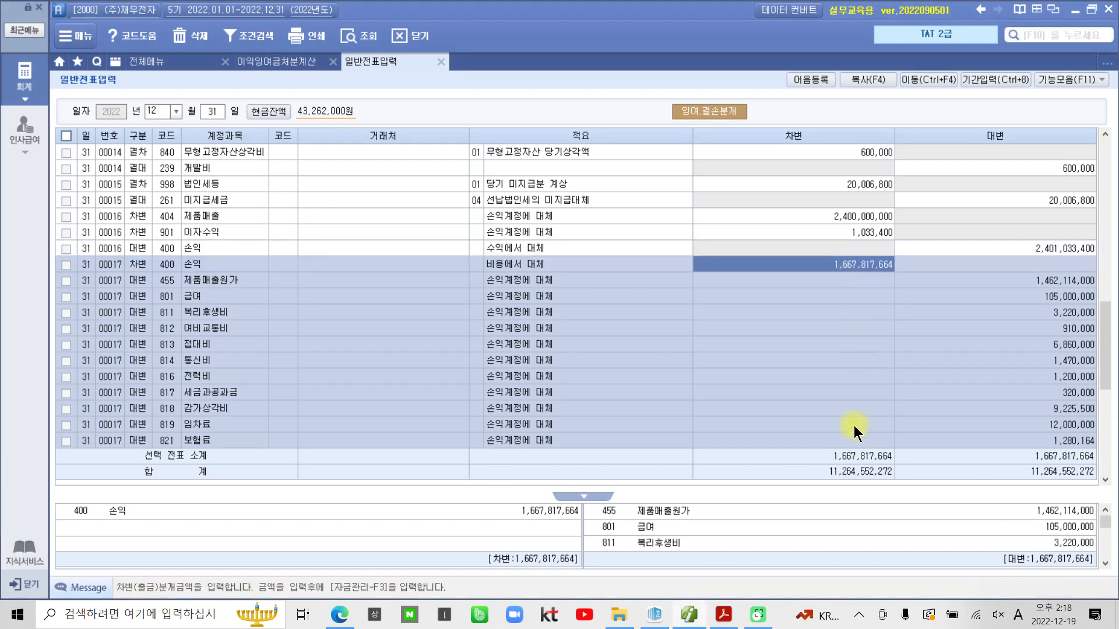
Outline voucher 00018 in blue, draw an arrow from its debit towards its credit, underline 손익 and 미처분이익잉여금, and clear the drawings.
scroll(870, 375, "down", 3)
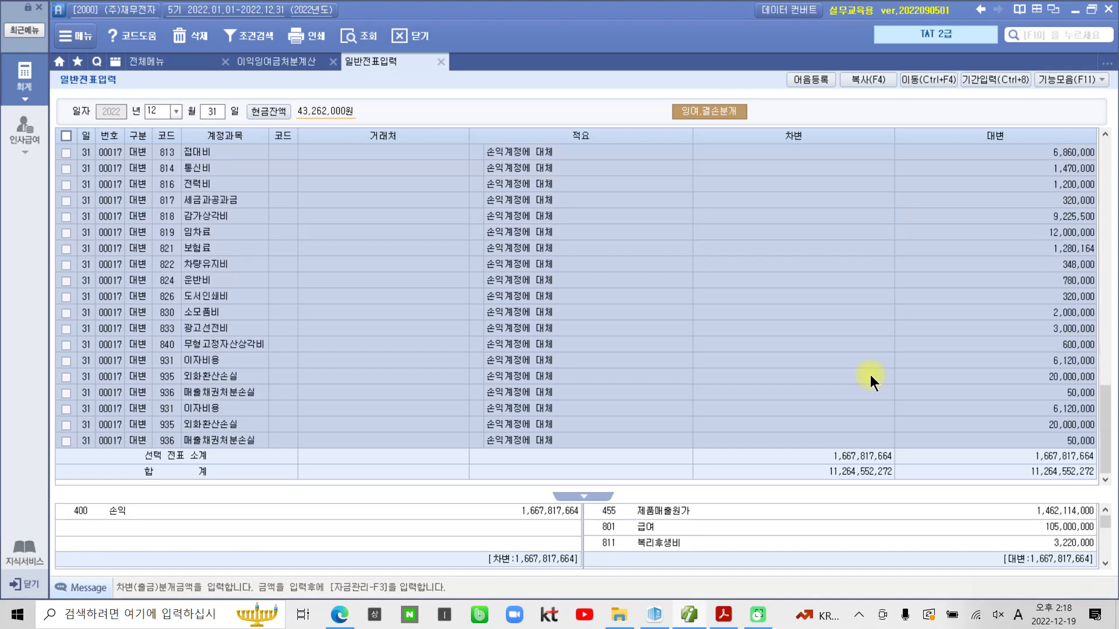
left_click(866, 348)
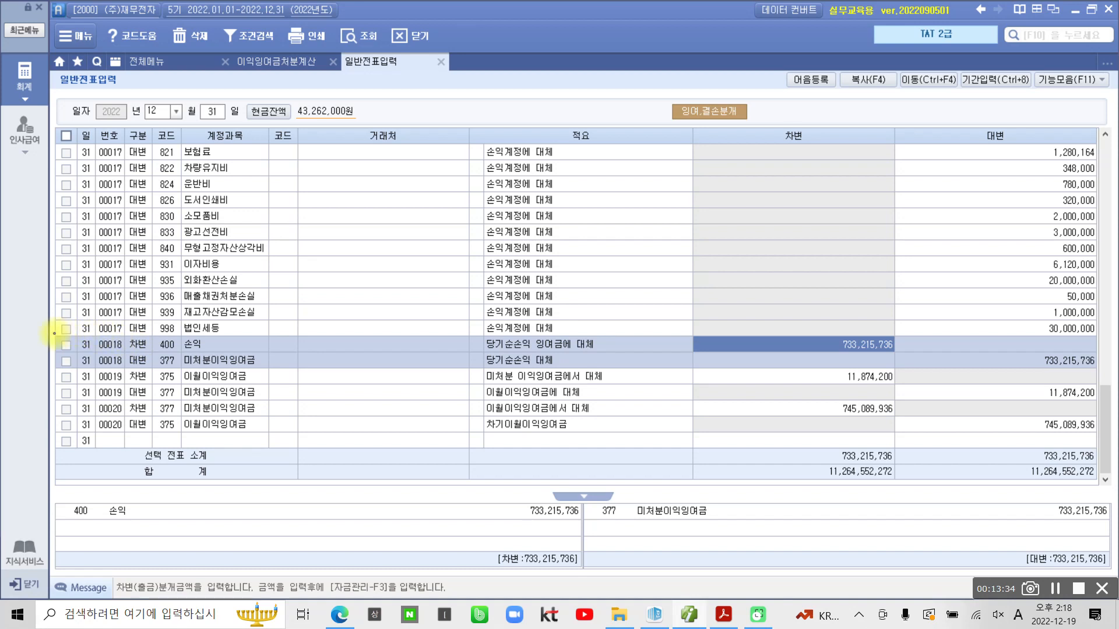
mouse_move(54, 334)
left_mouse_down()
mouse_move(250, 378)
mouse_move(984, 397)
mouse_move(1104, 376)
left_mouse_up()
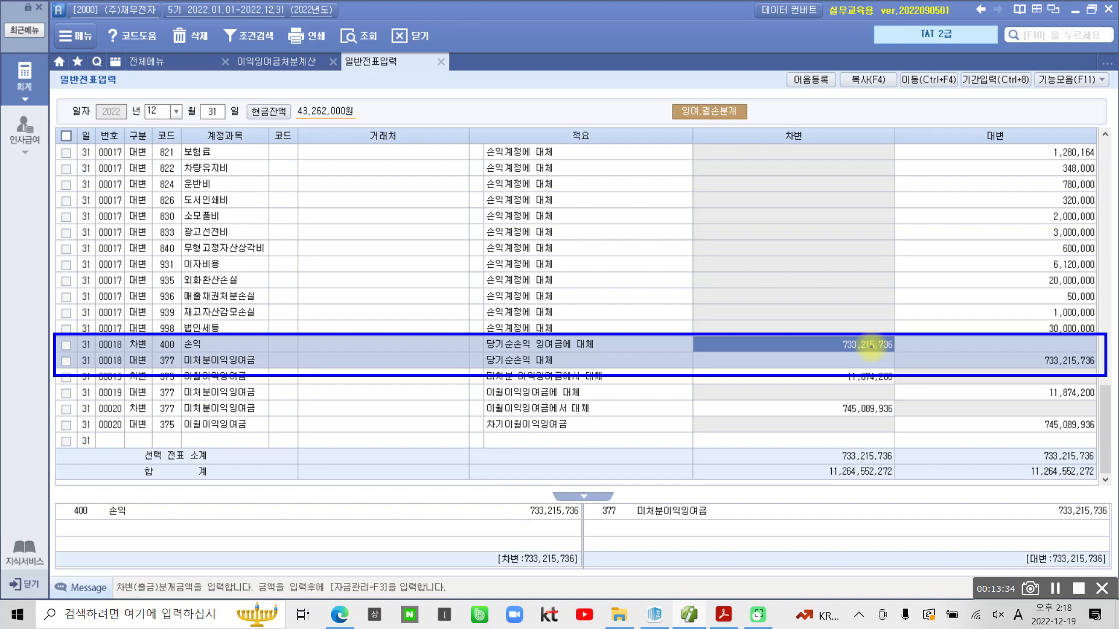
left_click_drag(903, 349, 1023, 351)
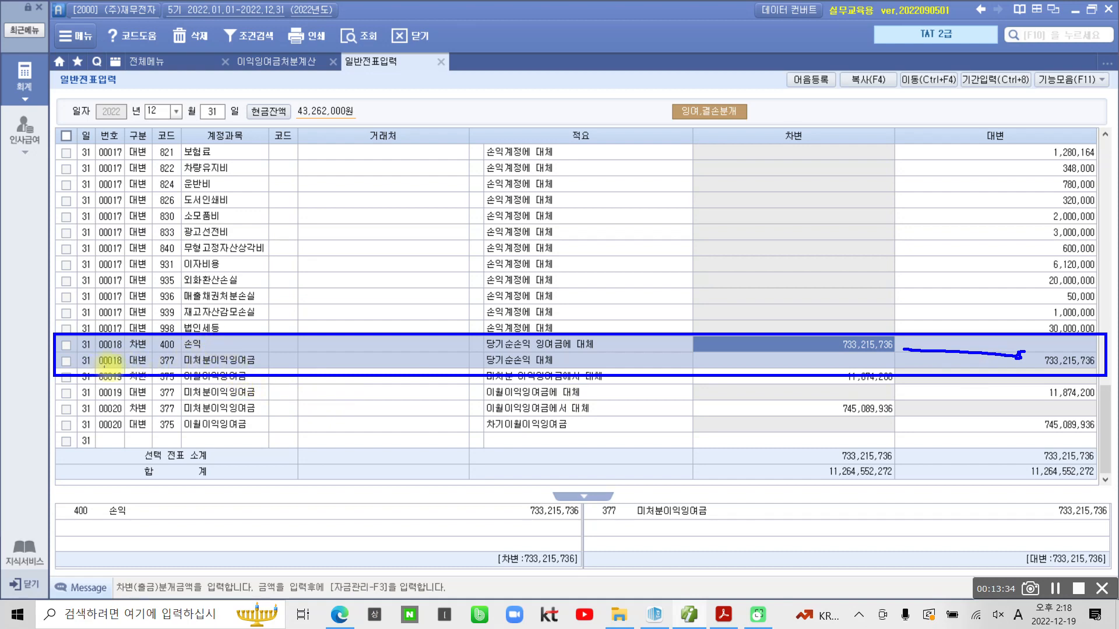
left_click_drag(142, 352, 203, 351)
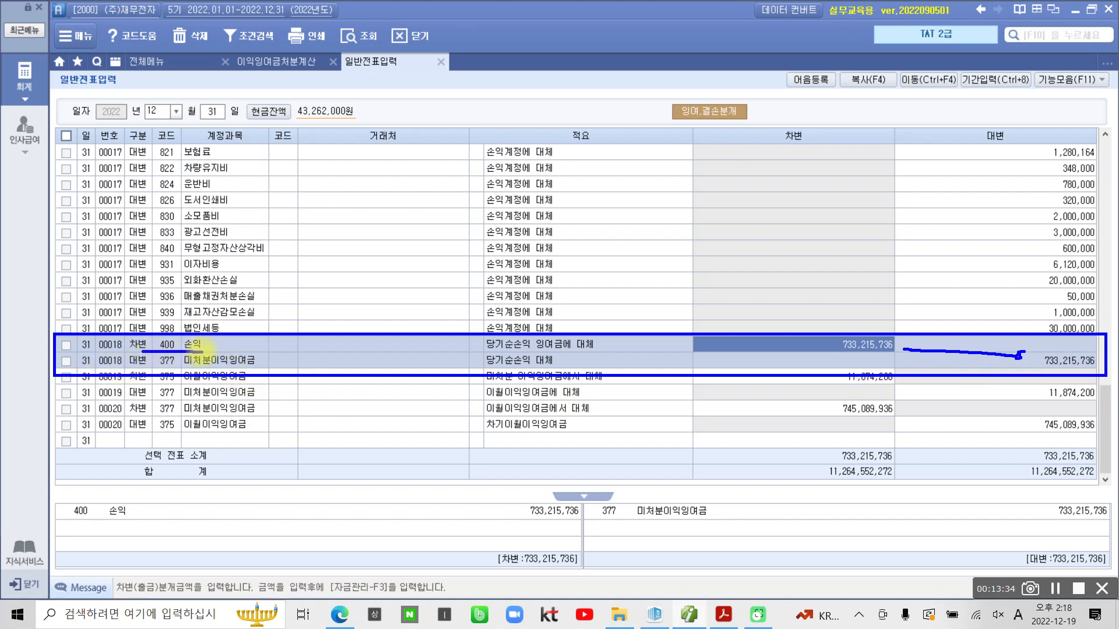
left_click_drag(129, 365, 276, 366)
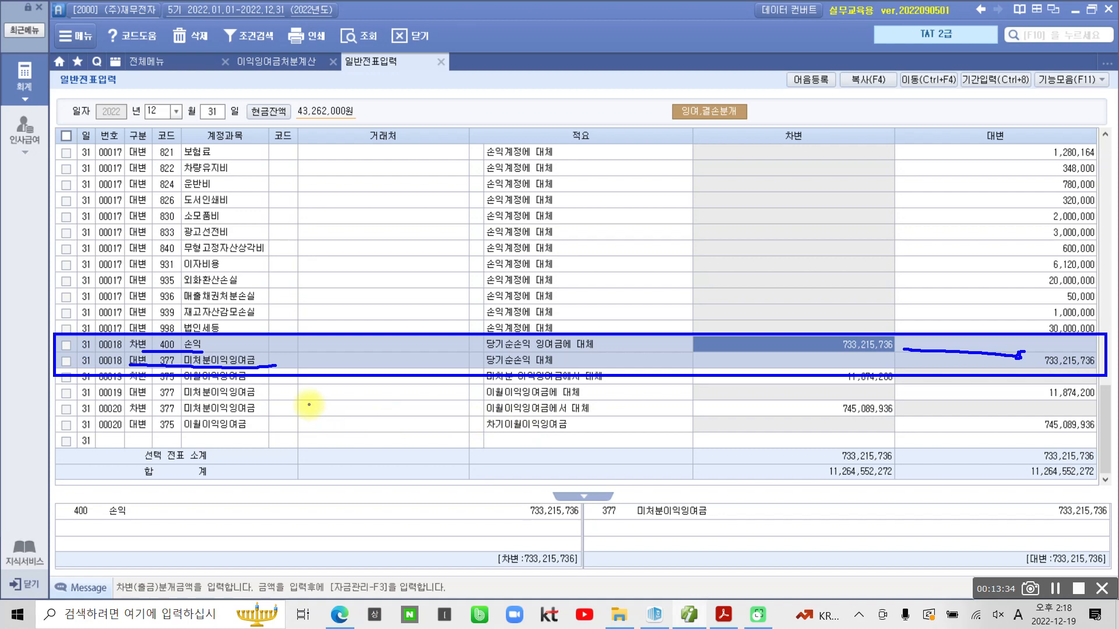
key("Escape")
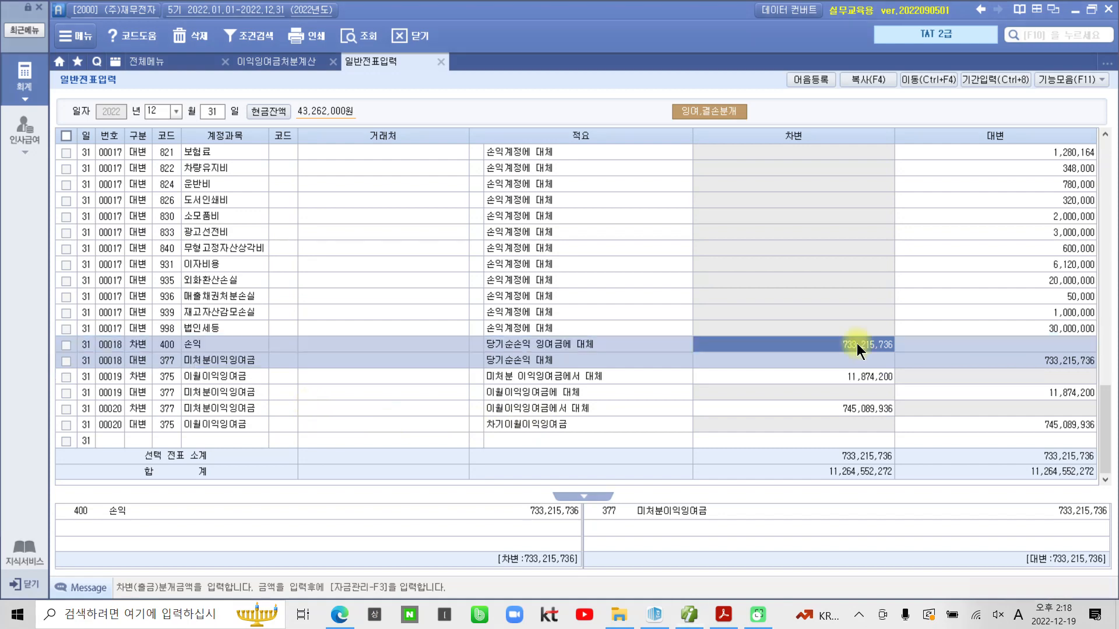
Examine the 이월이익잉여금 and 미처분이익잉여금 entries in vouchers 00019 and 00020, and compare them with the 미처분이익잉여금 total in 이익잉여금처분계산서.
left_click(238, 384)
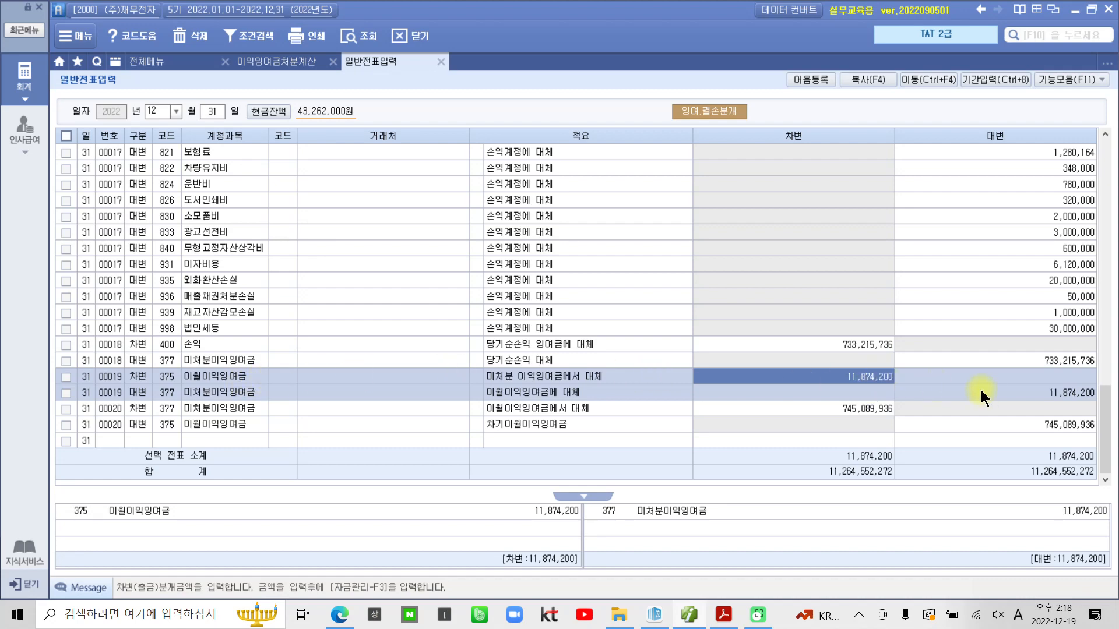
left_click(1042, 394)
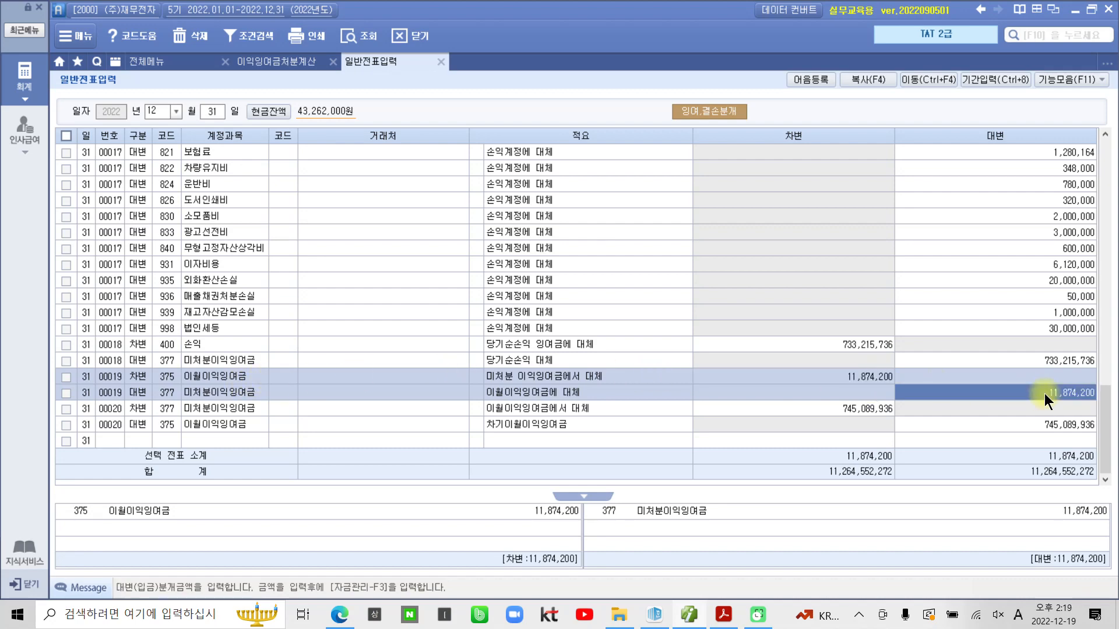
left_click(1057, 361)
left_click(1059, 393)
left_click(145, 412)
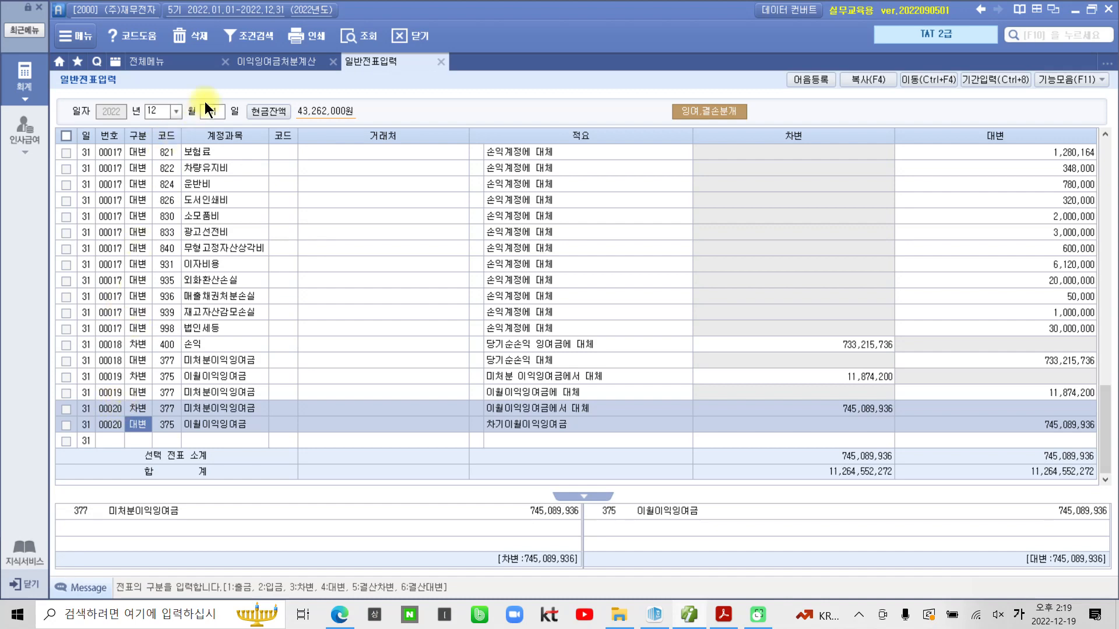
left_click(257, 62)
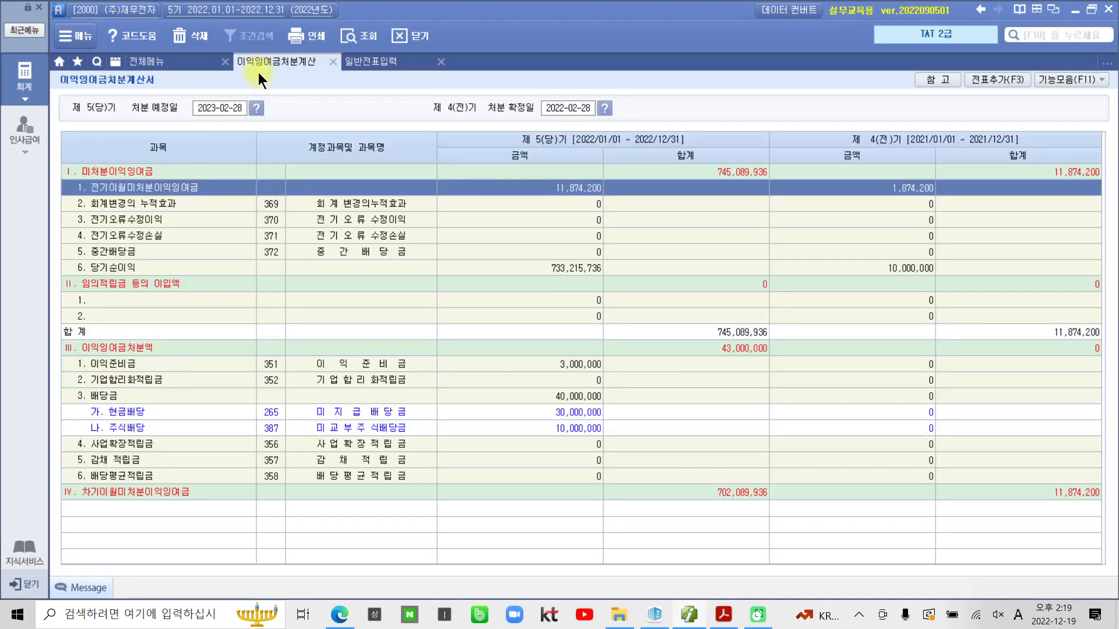
left_click(726, 177)
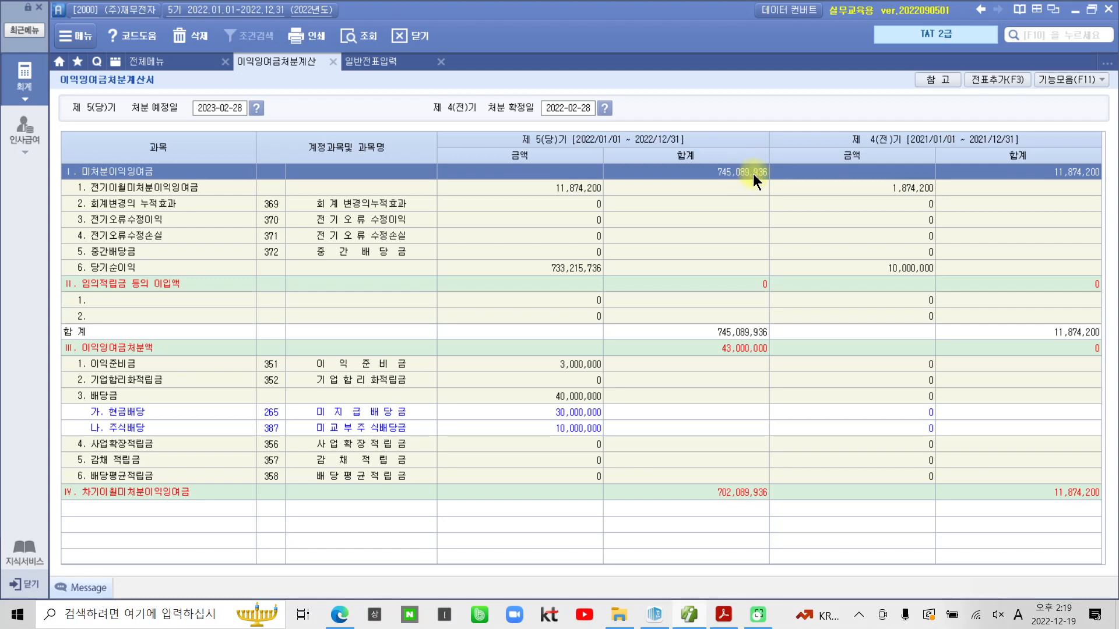
Return to 일반전표입력 and check the 미처분이익잉여금 and 이월이익잉여금 lines of vouchers 00019 and 00020.
left_click(365, 70)
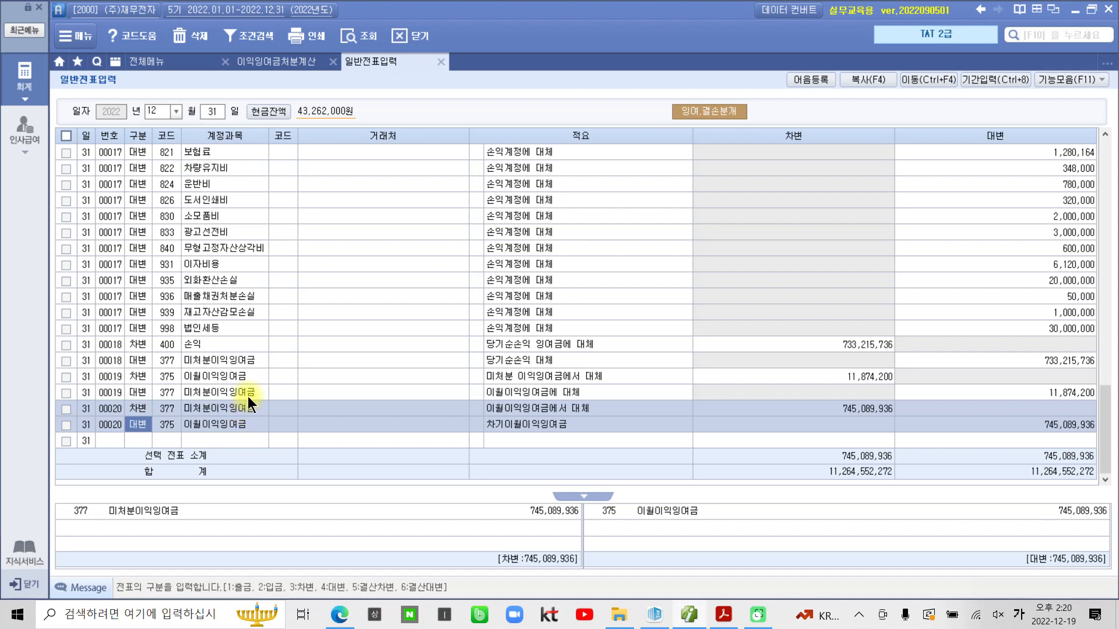
left_click(247, 396)
left_click(233, 420)
key("Up")
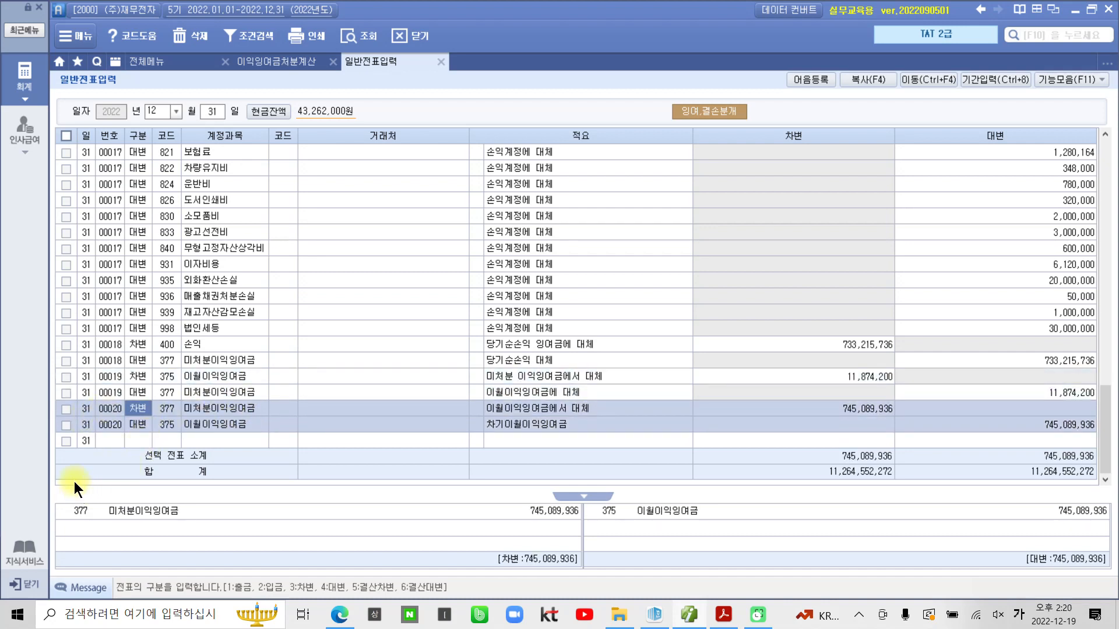
Switch to the textbook PDF in Acrobat Reader and review the 이익잉여금처분계산서 solution through to section (5) 재무상태표.
left_click(721, 616)
scroll(471, 318, "down", 3)
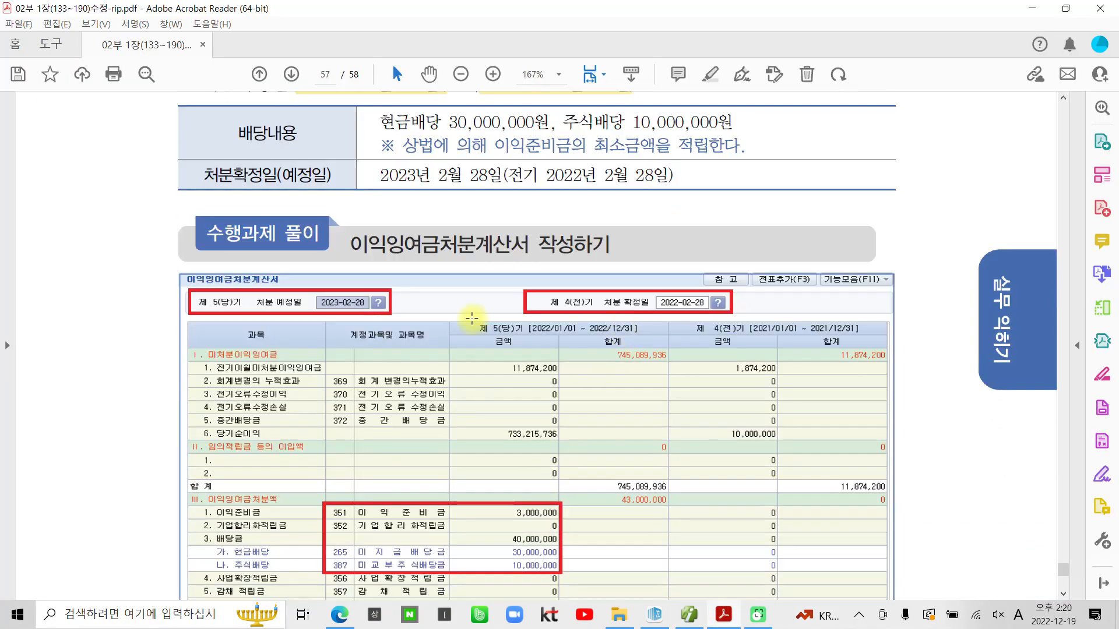
scroll(472, 318, "down", 3)
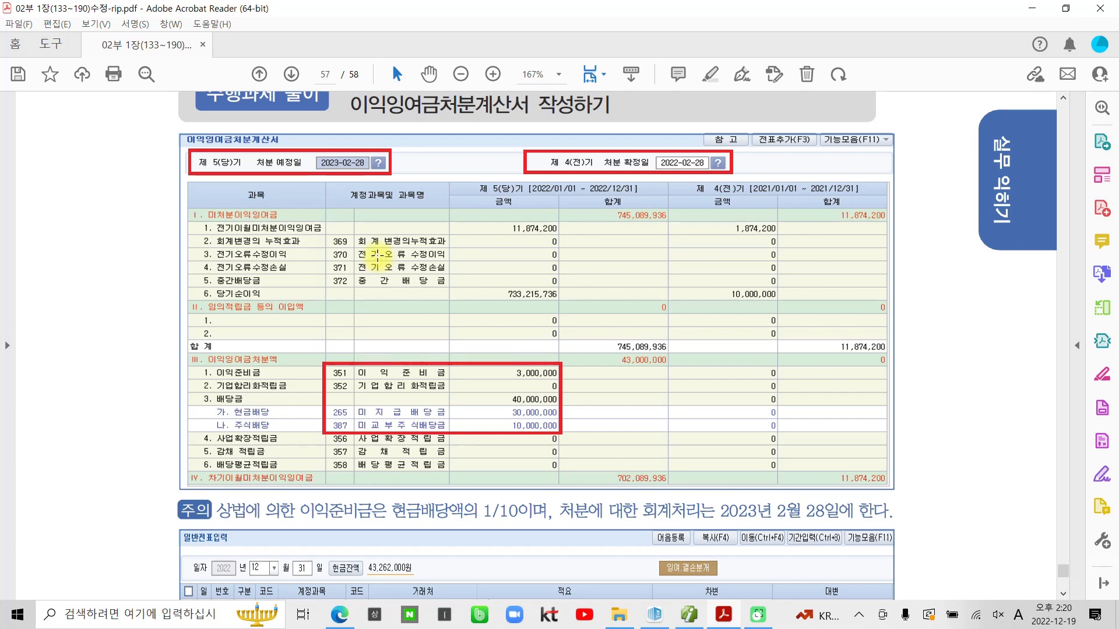
scroll(377, 254, "down", 3)
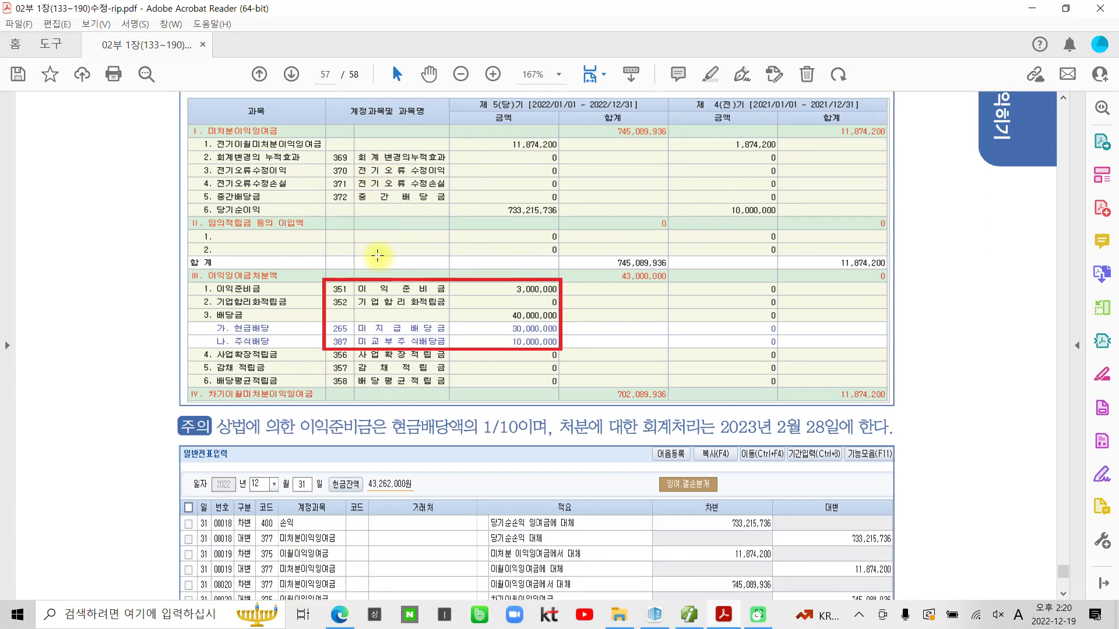
scroll(378, 254, "down", 5)
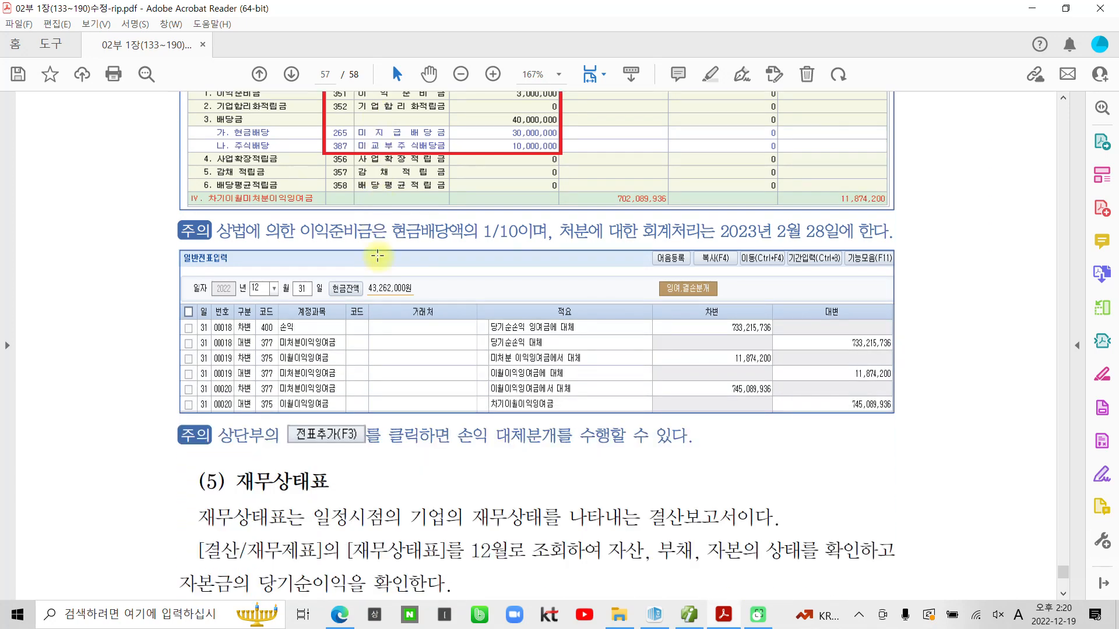
scroll(378, 255, "down", 5)
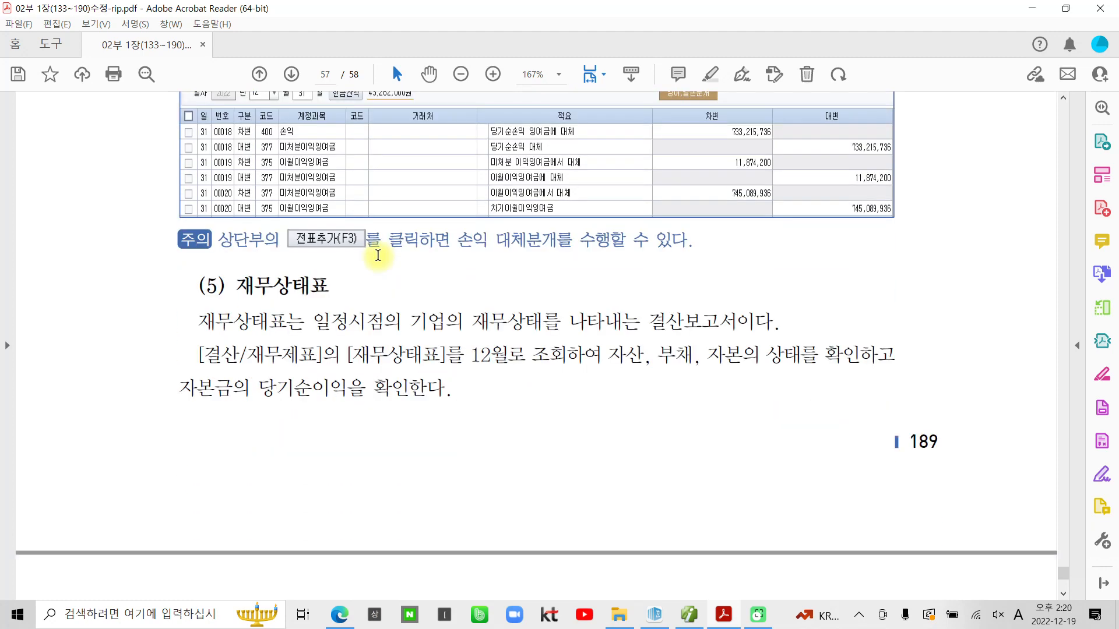
scroll(378, 255, "down", 3)
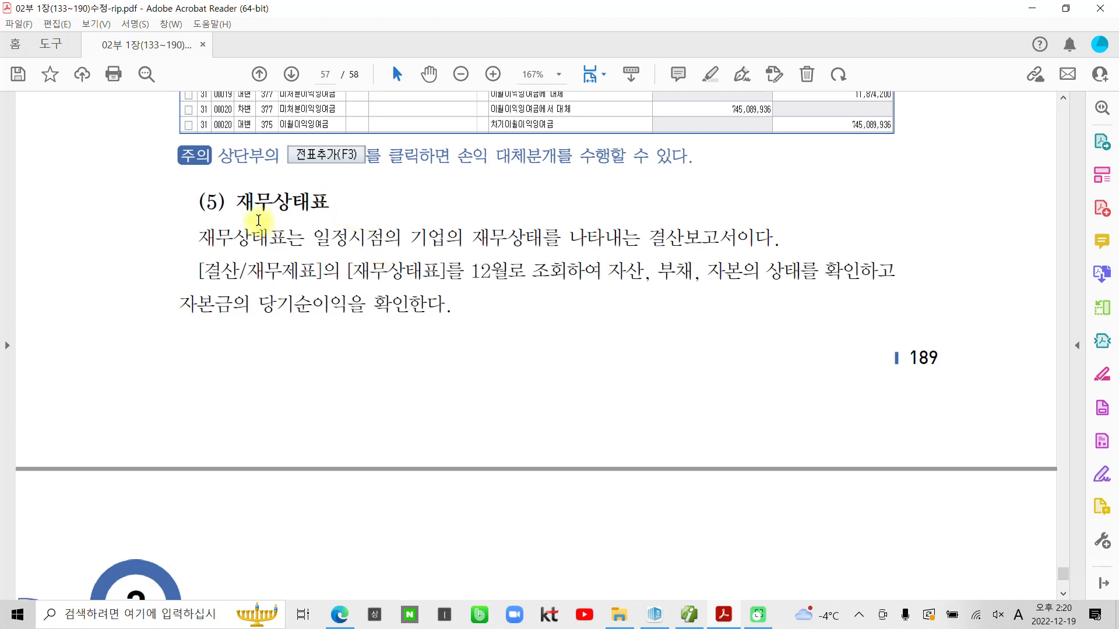
Highlight the heading 재무상태표 and the phrase 일정시점의 기업의 재무상태를 나타내는 결산보고서이다, and point out 자본금의 당기순이익을.
left_click_drag(236, 202, 336, 193)
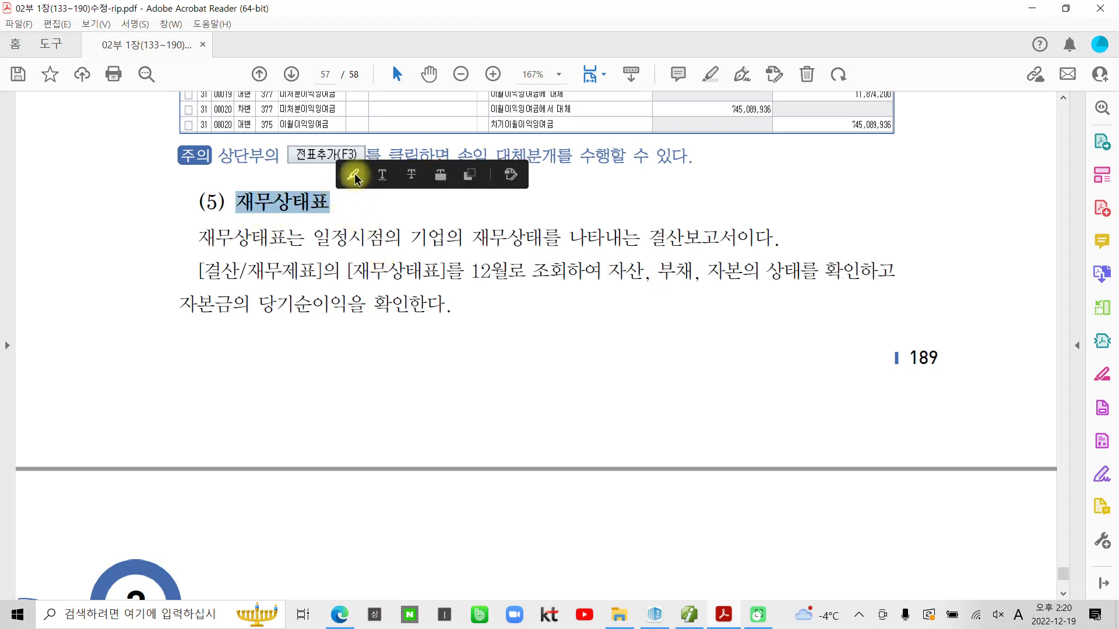
left_click(355, 174)
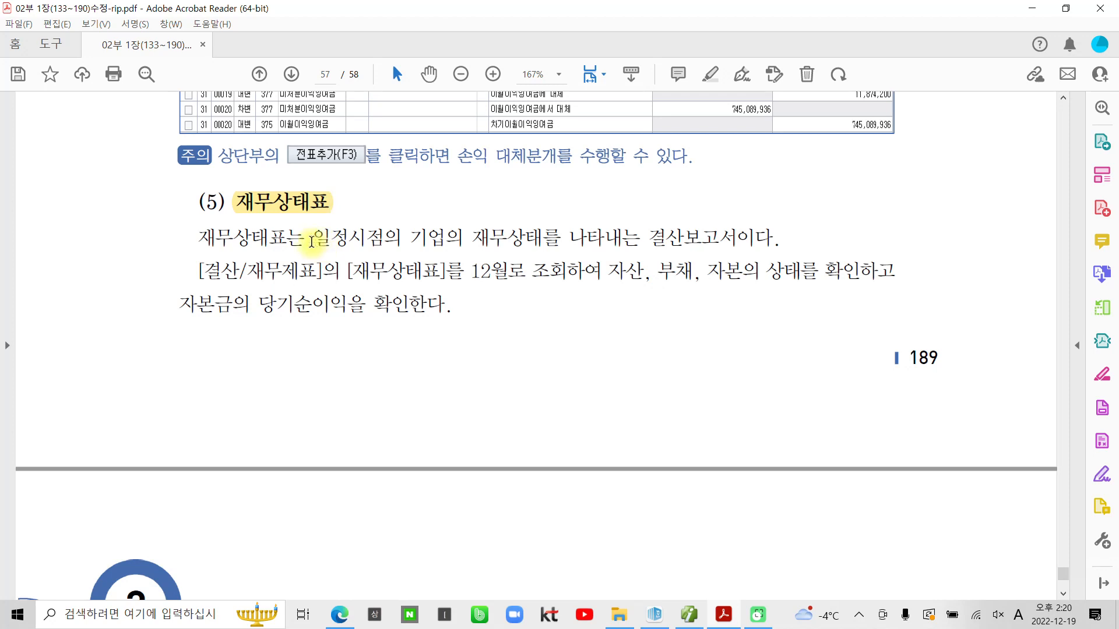
left_click_drag(313, 248, 775, 239)
left_click(707, 210)
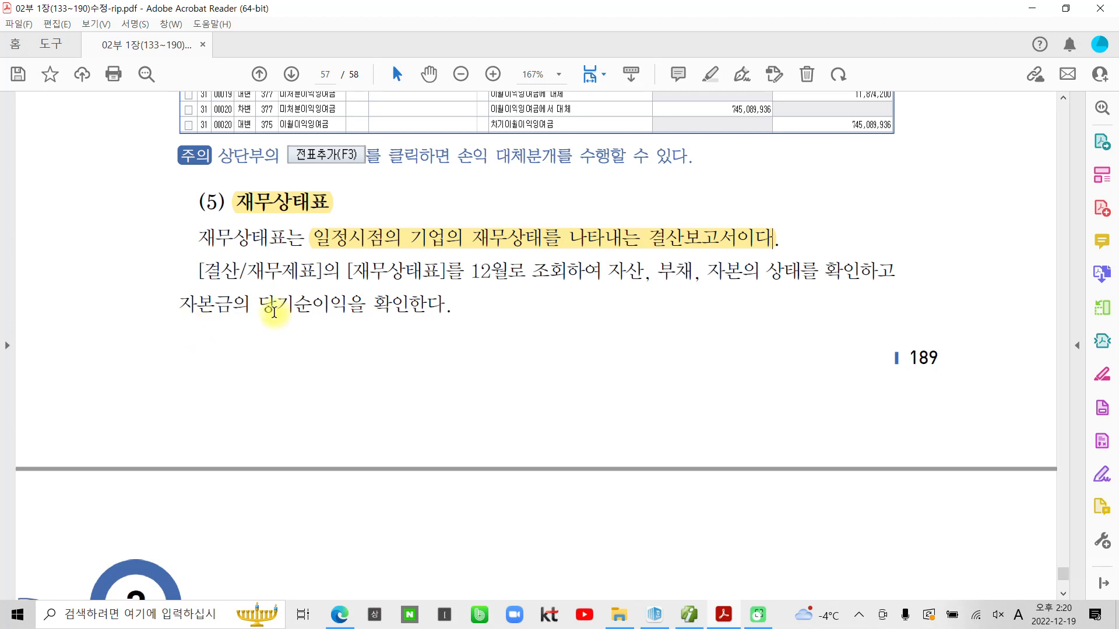
left_click_drag(181, 304, 355, 303)
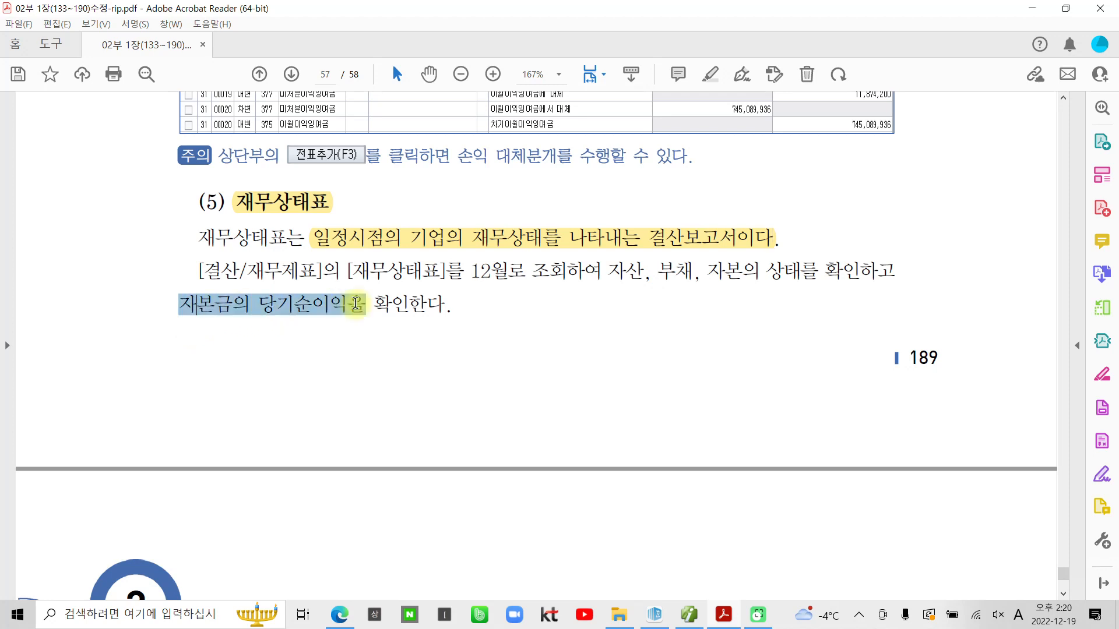
left_click(365, 307)
Highlight 11.명세서제출 제외대상 in question 01 of the 출제예상 평가문제 section.
scroll(332, 306, "down", 4)
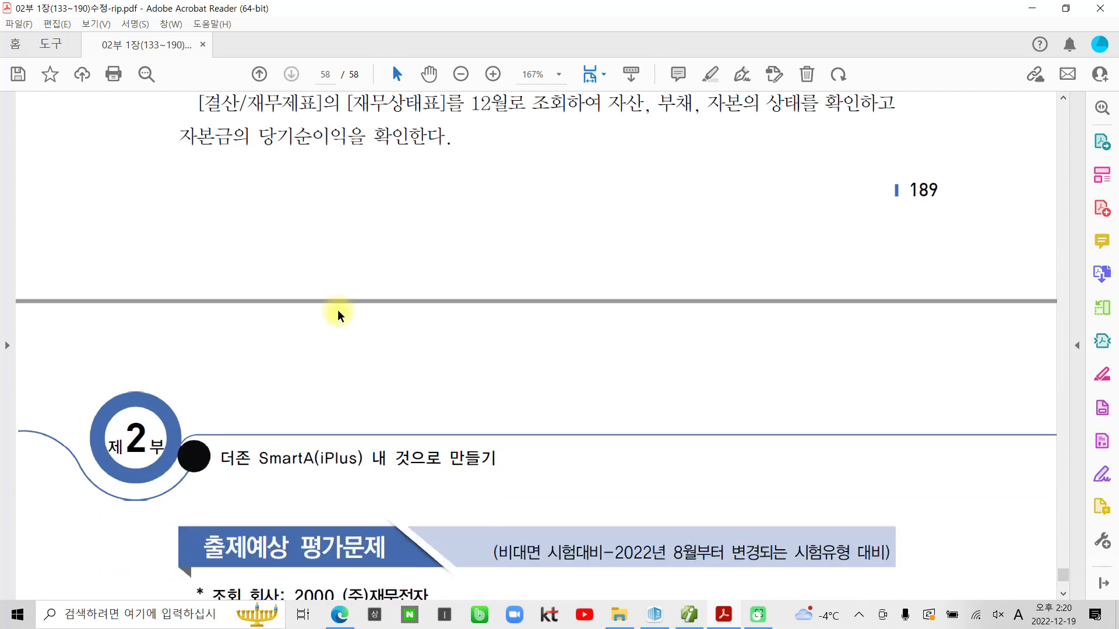
scroll(350, 312, "down", 4)
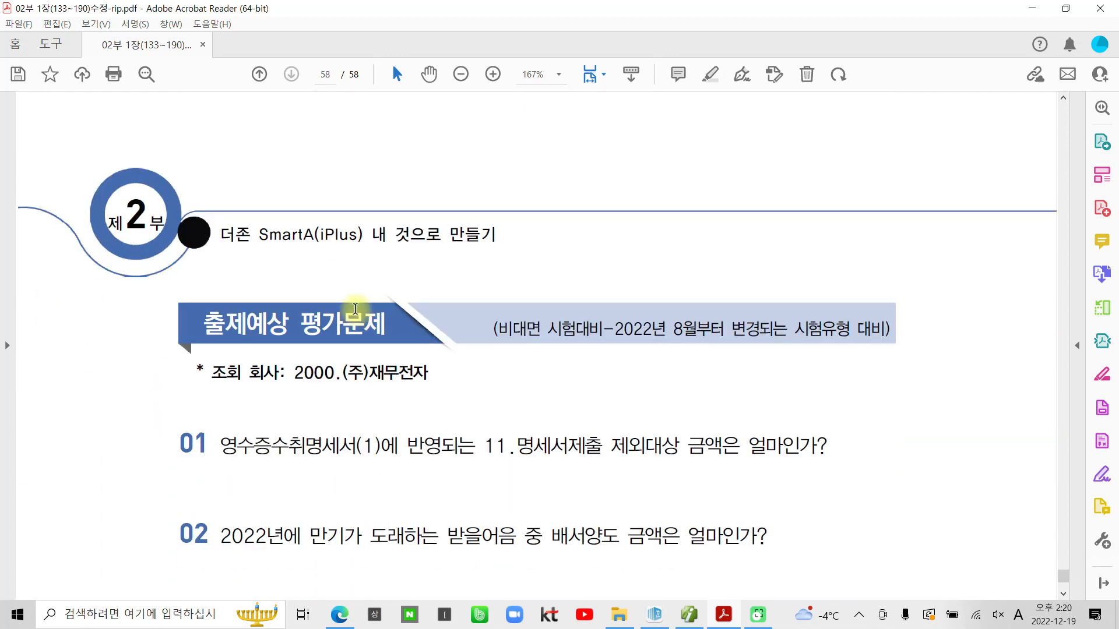
scroll(355, 307, "down", 4)
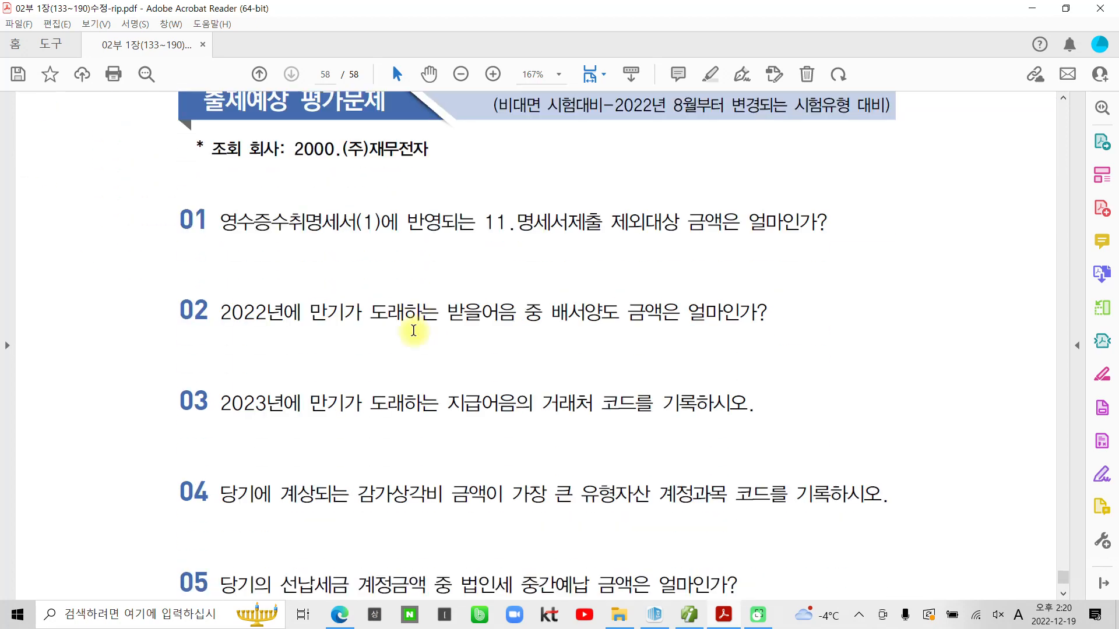
scroll(413, 327, "down", 4)
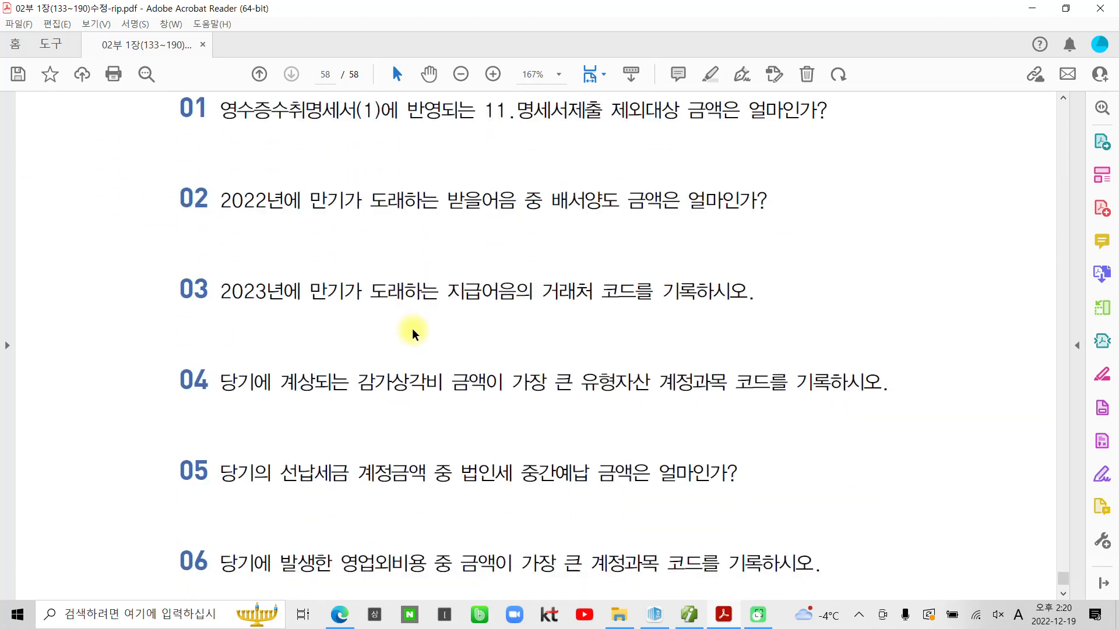
scroll(411, 329, "up", 1)
scroll(412, 329, "up", 1)
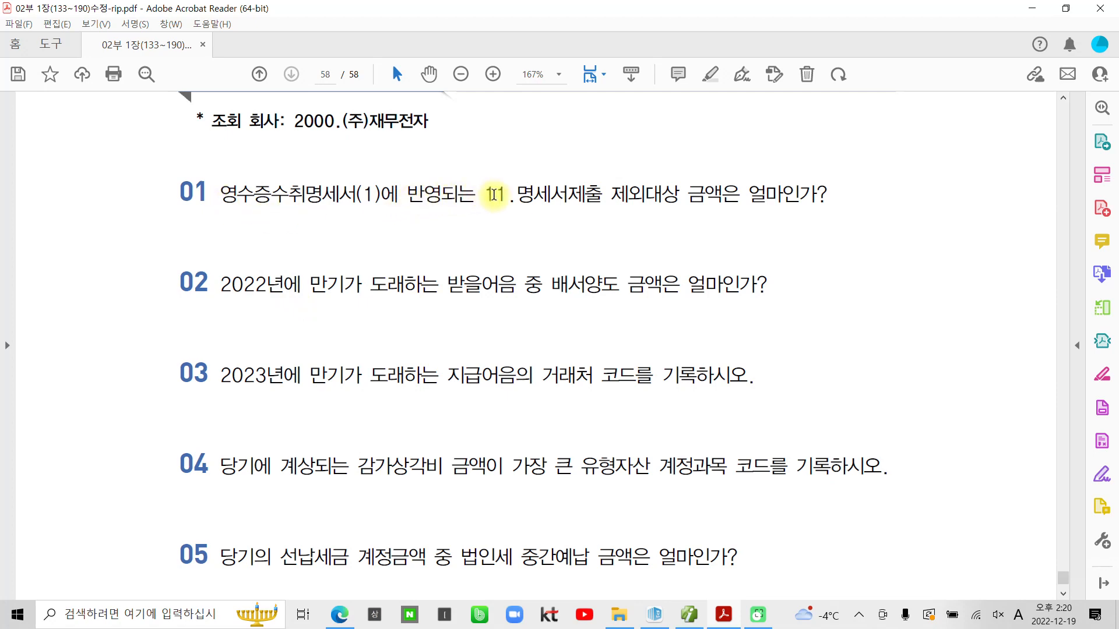
left_click_drag(487, 194, 679, 194)
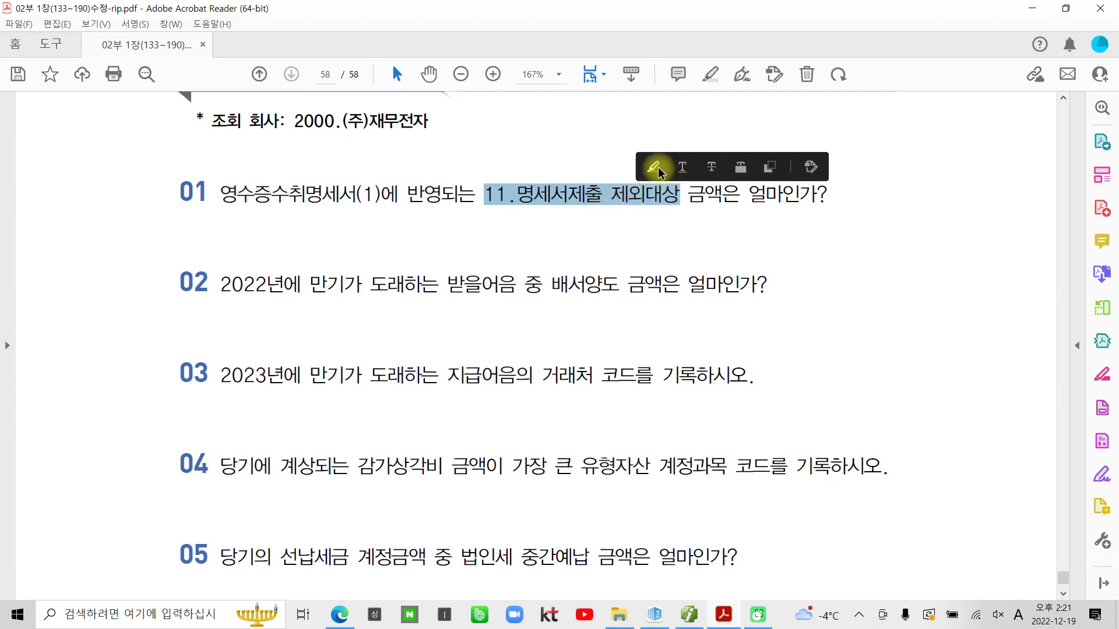
left_click(654, 171)
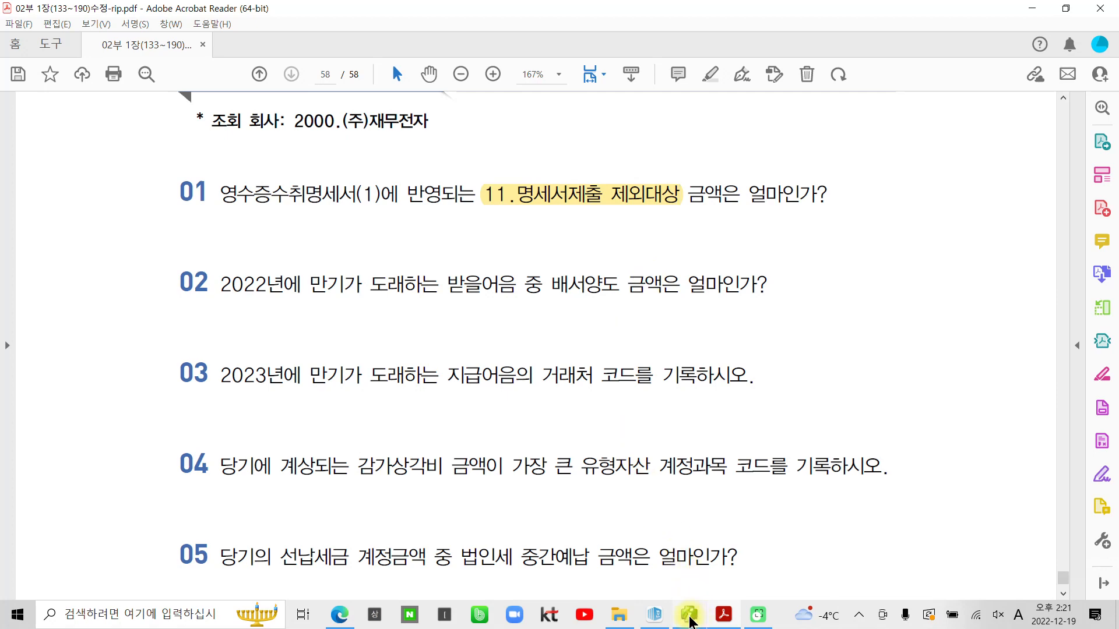
Switch to Smart A and display the 영수증수취명세서(1) form of 영수증수취명세서.
mouse_move(689, 620)
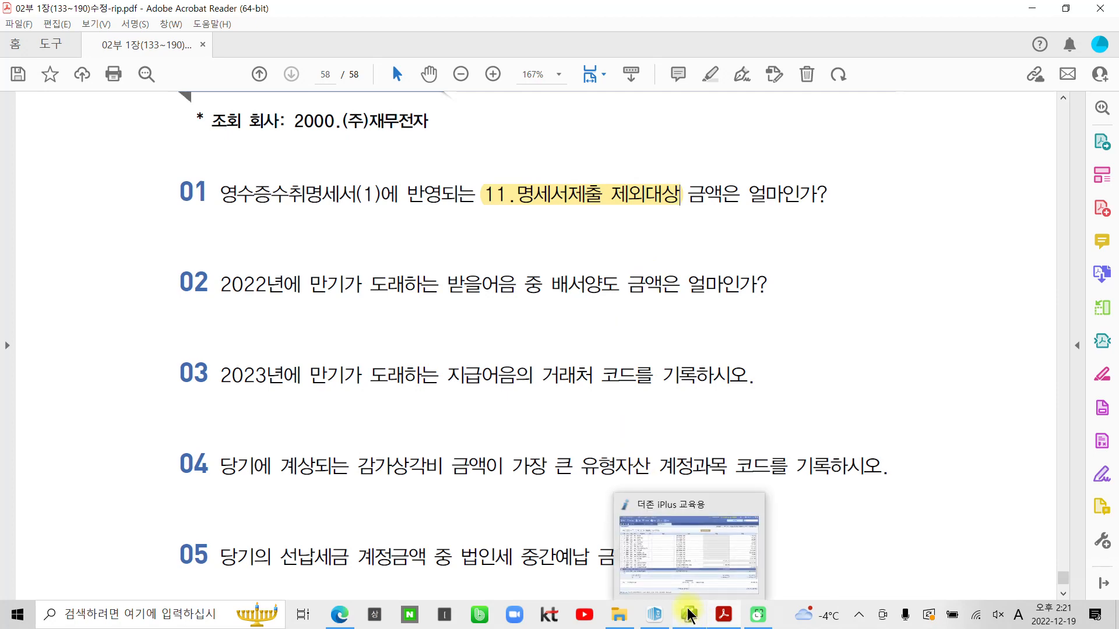
left_click(688, 612)
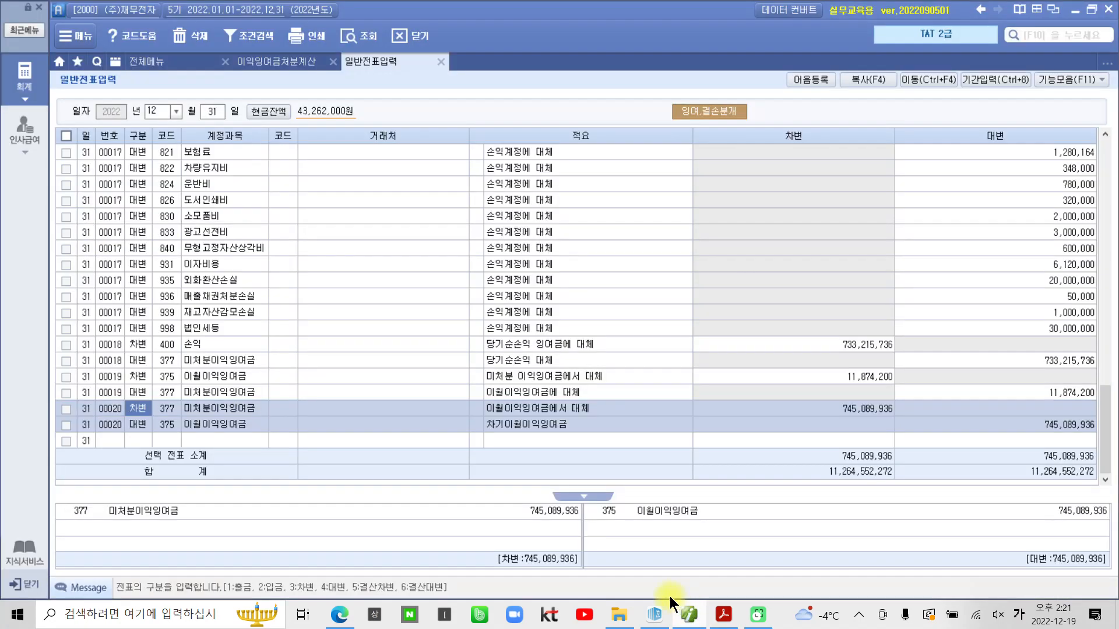
left_click(177, 61)
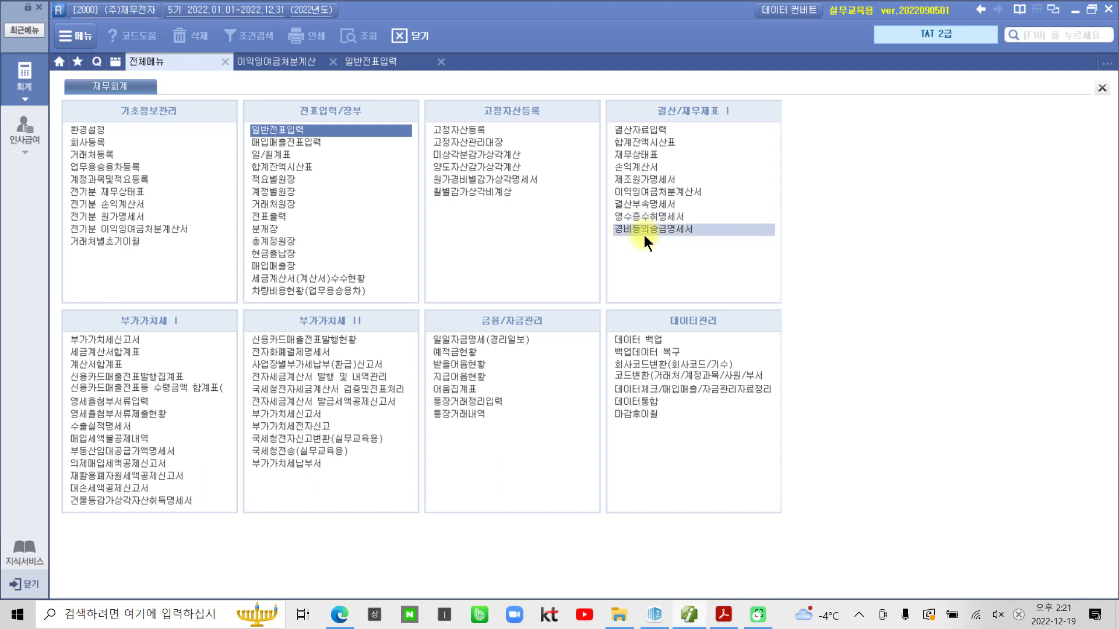
left_click(676, 218)
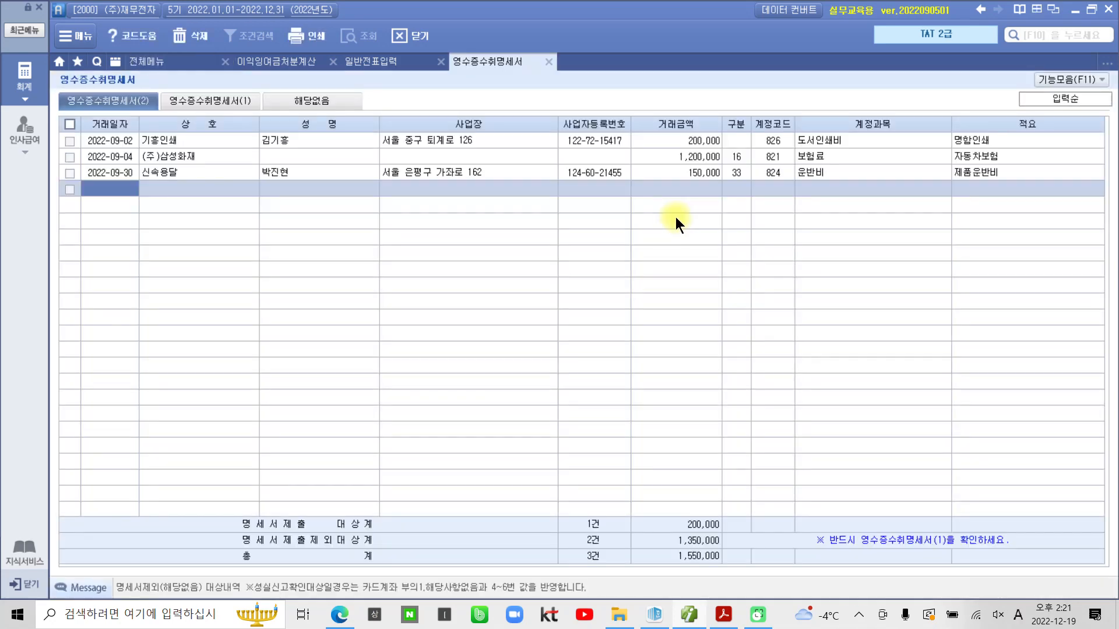
left_click(217, 100)
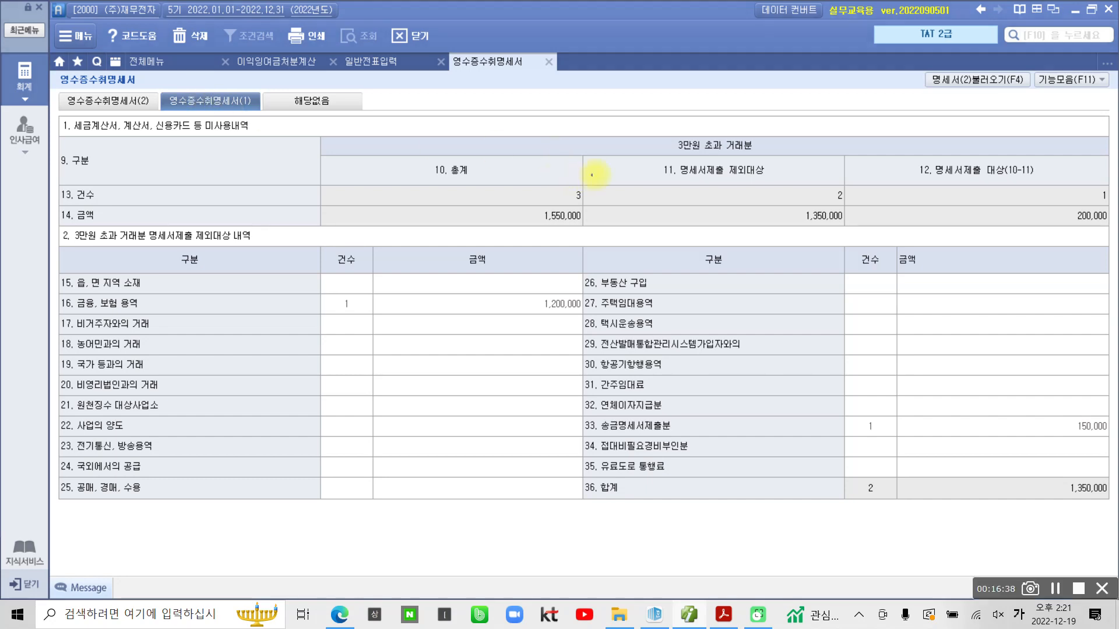
Outline the 11. 명세서제출 제외대상 column in blue, circle its 금액, clear the drawings and select that amount.
left_click_drag(597, 150, 870, 232)
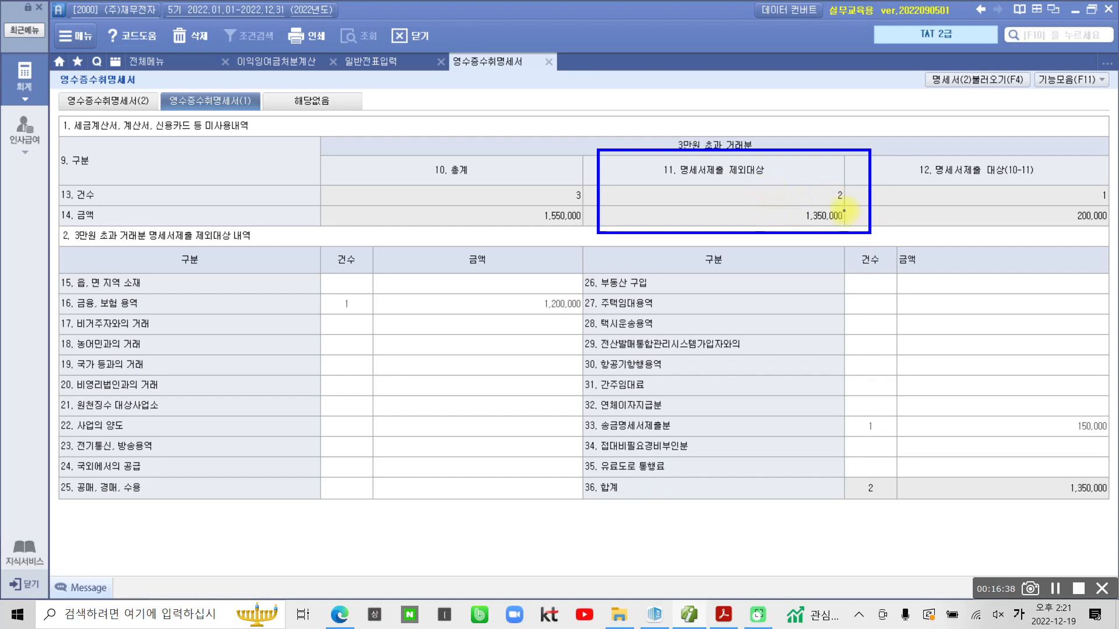
mouse_move(839, 205)
left_mouse_down()
mouse_move(780, 227)
mouse_move(842, 221)
mouse_move(840, 196)
left_mouse_up()
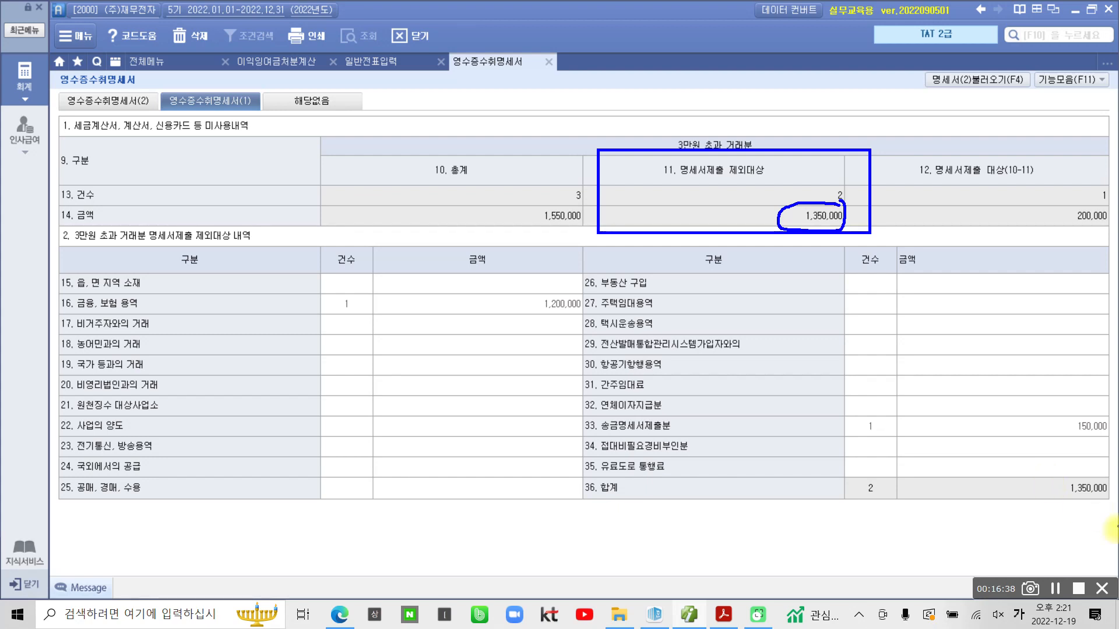
key("Escape")
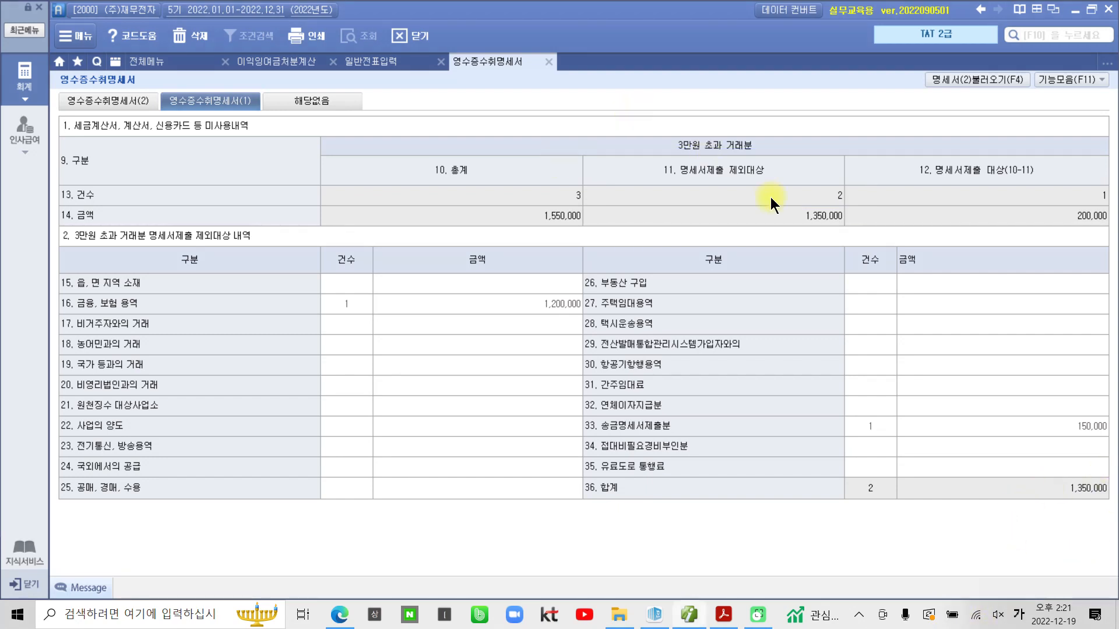
left_click(813, 221)
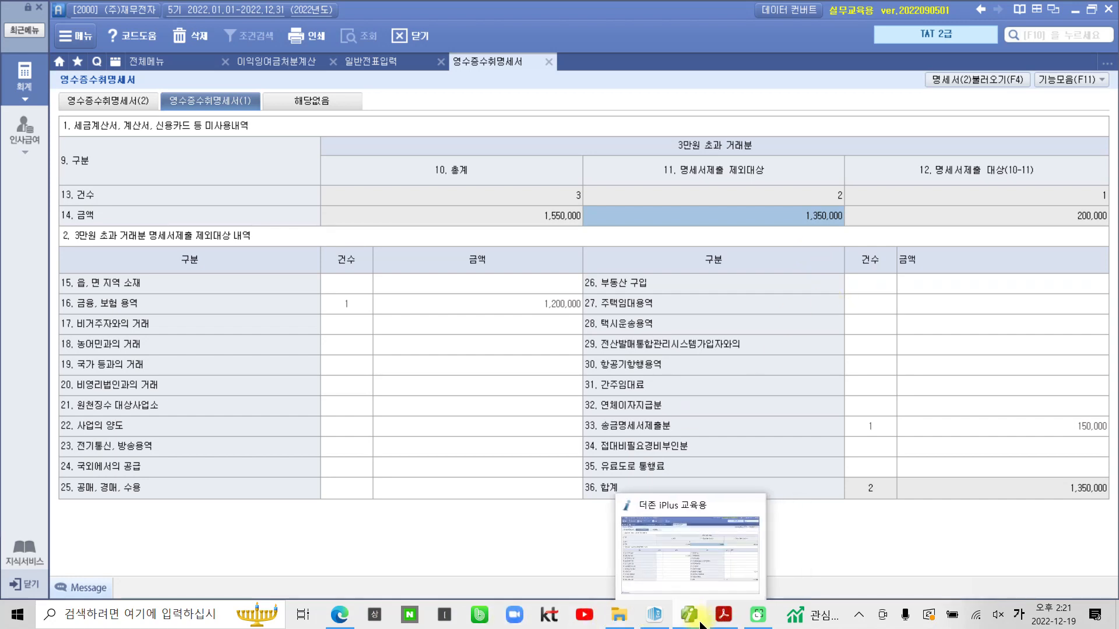
Switch to the textbook PDF in Acrobat Reader and highlight 받을어음 중 배서양도 in question 02.
left_click(721, 618)
left_click(342, 284)
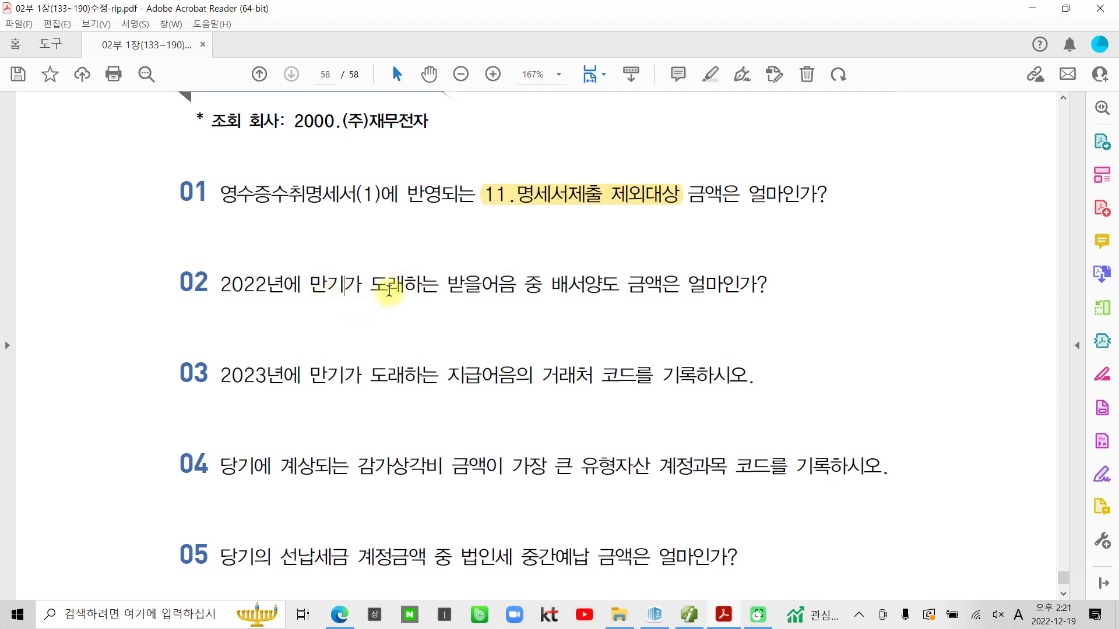
left_click_drag(452, 289, 551, 285)
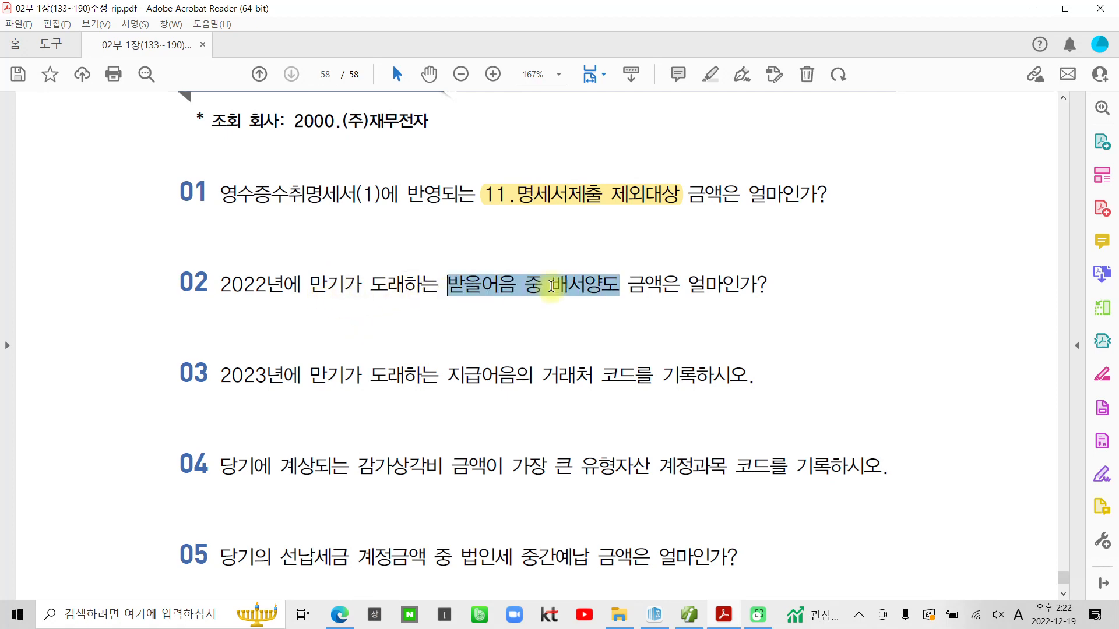
left_click(567, 257)
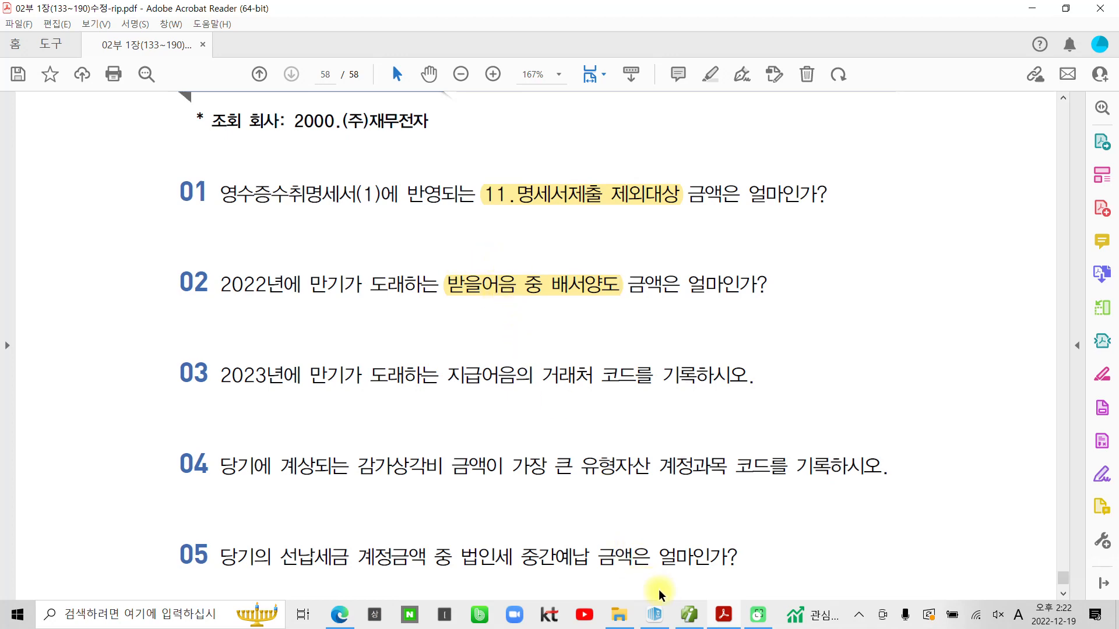
Switch to Smart A and open 받을어음현황 from the 금융/자금관리 group.
left_click(700, 619)
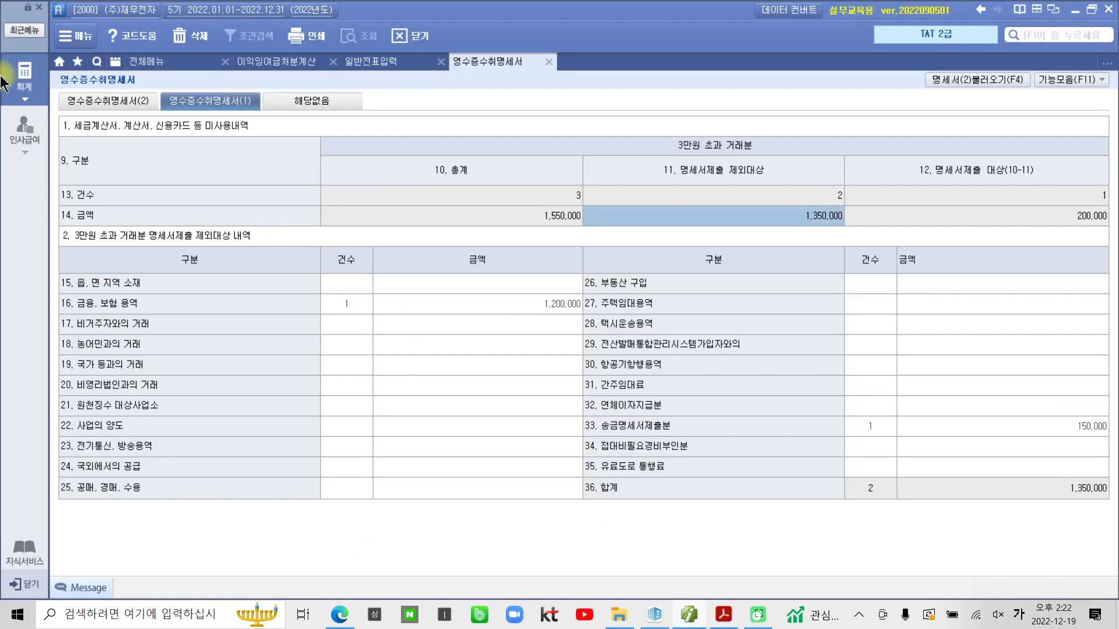
left_click(18, 92)
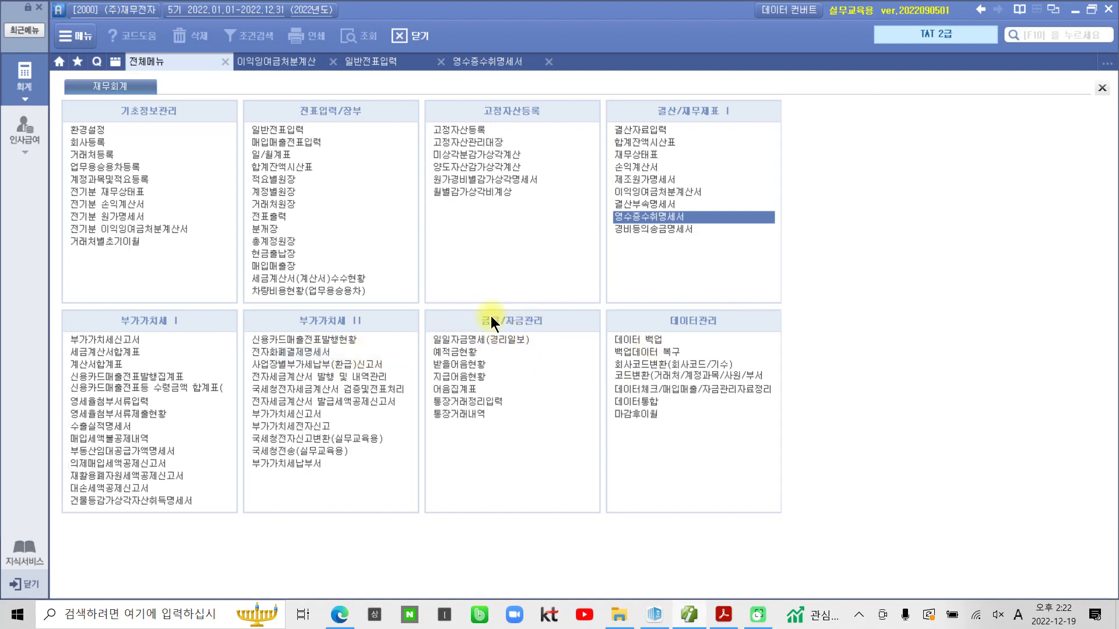
left_click(449, 364)
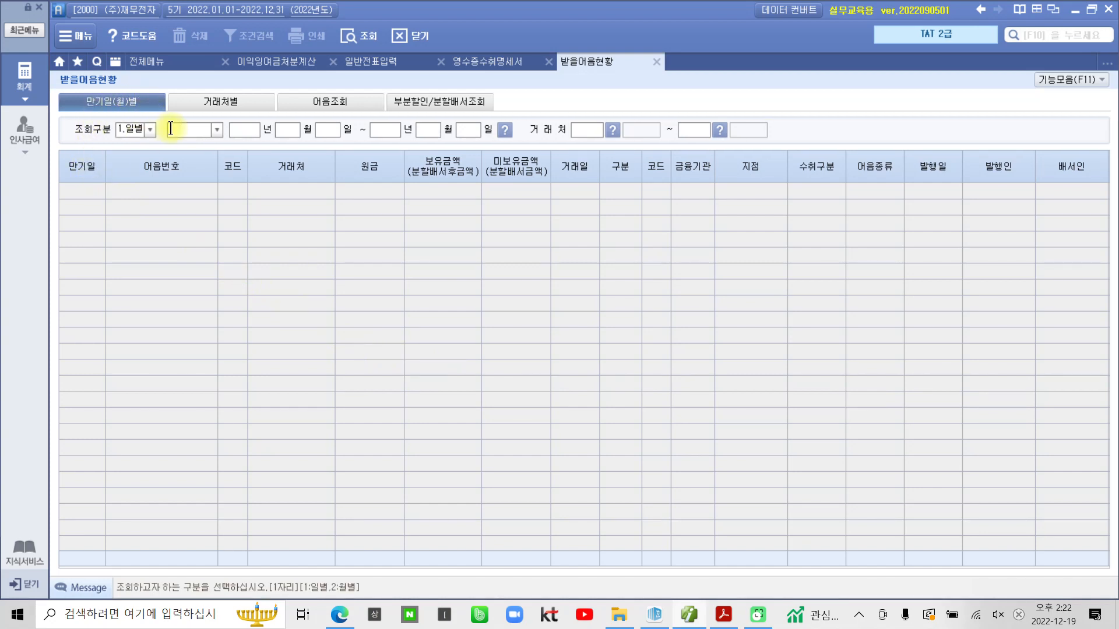
Query the 받을어음 by 만기일 from 2022-01-01 to 2022-12-31 for all 거래처, from 처음 to 끝.
left_click(217, 130)
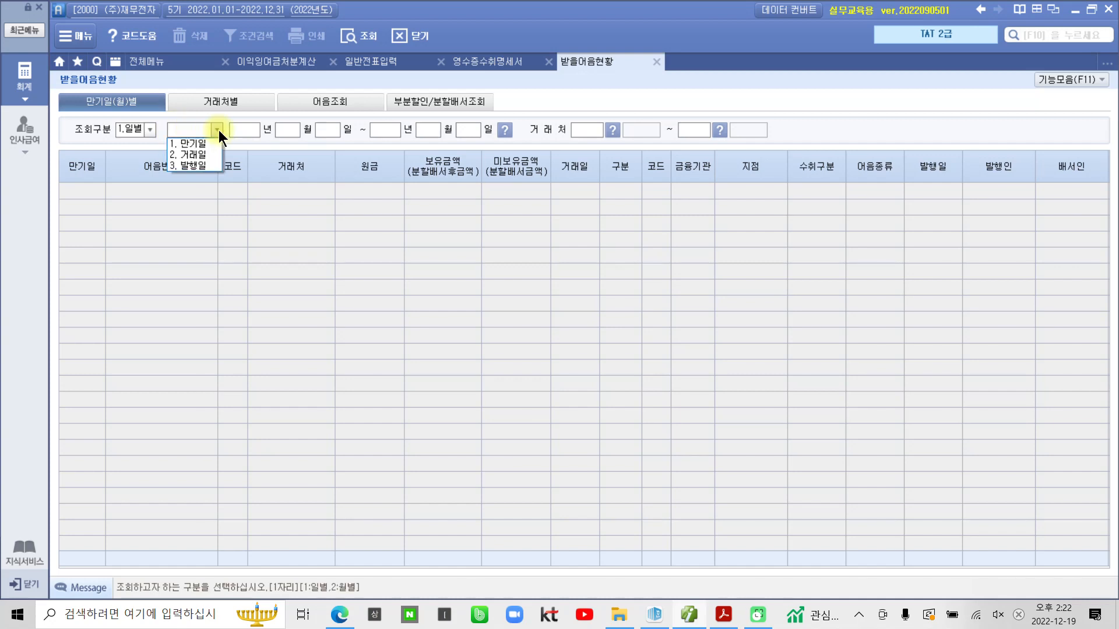
left_click(195, 146)
left_click(246, 131)
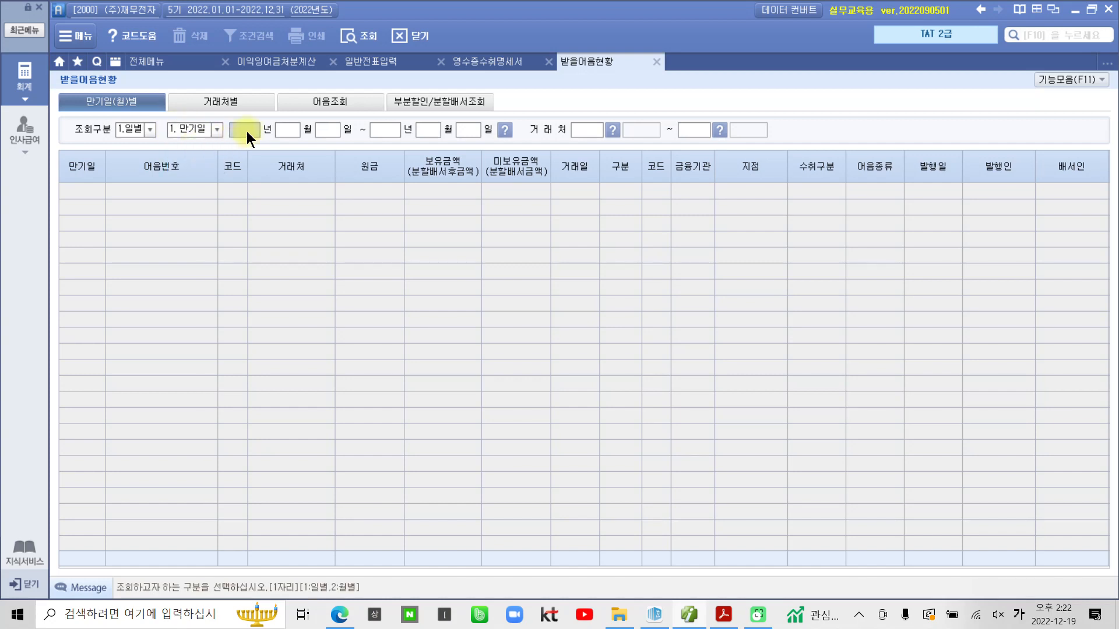
type("202202201012022")
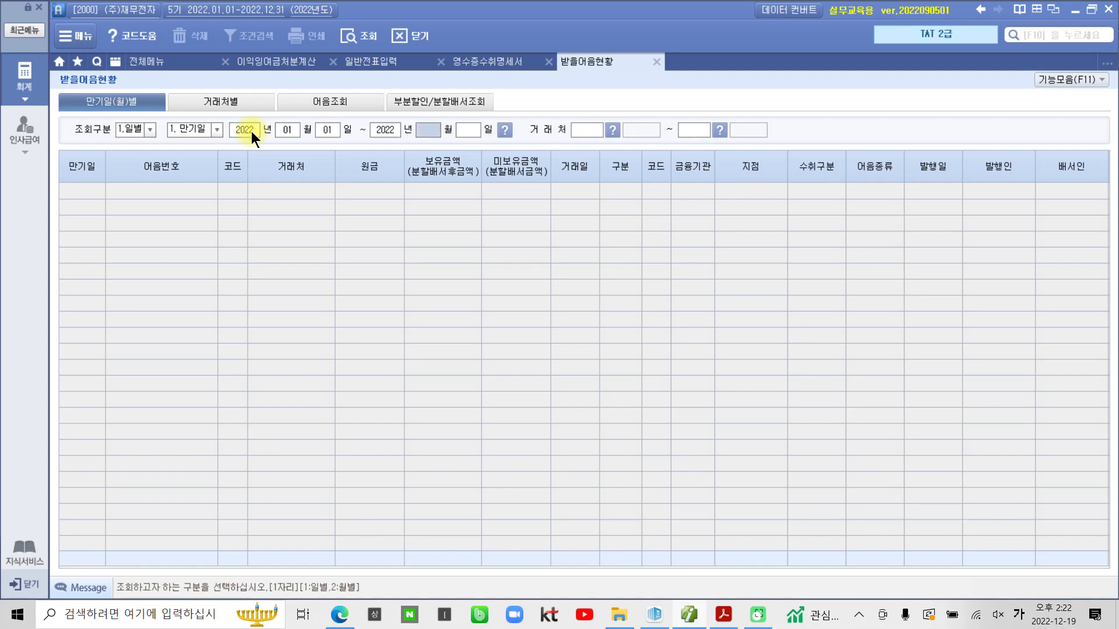
type("1231")
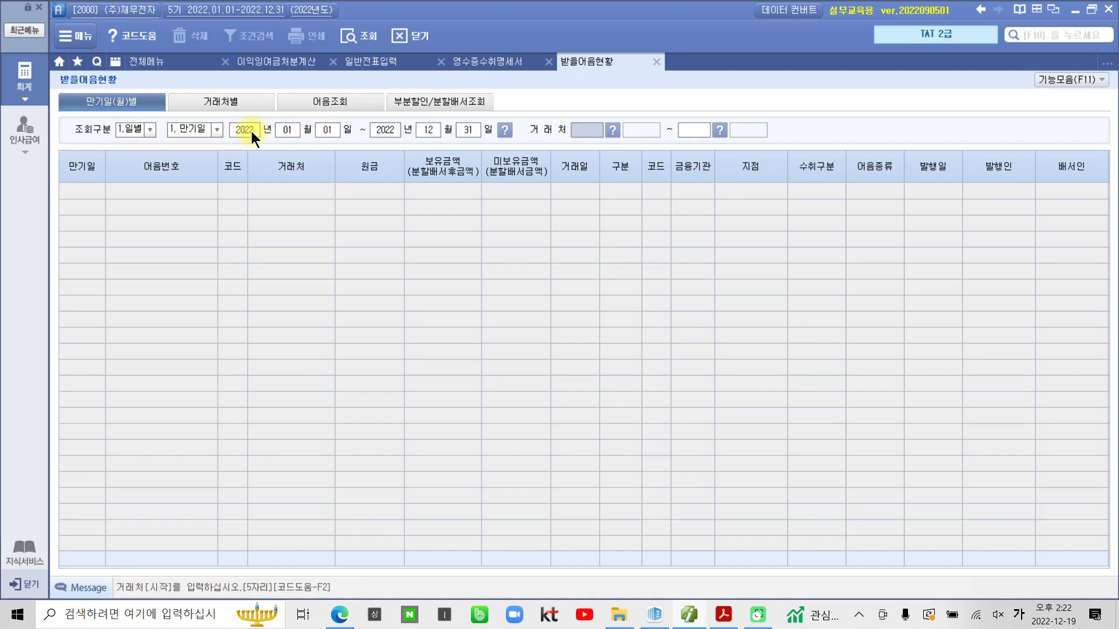
key("Return")
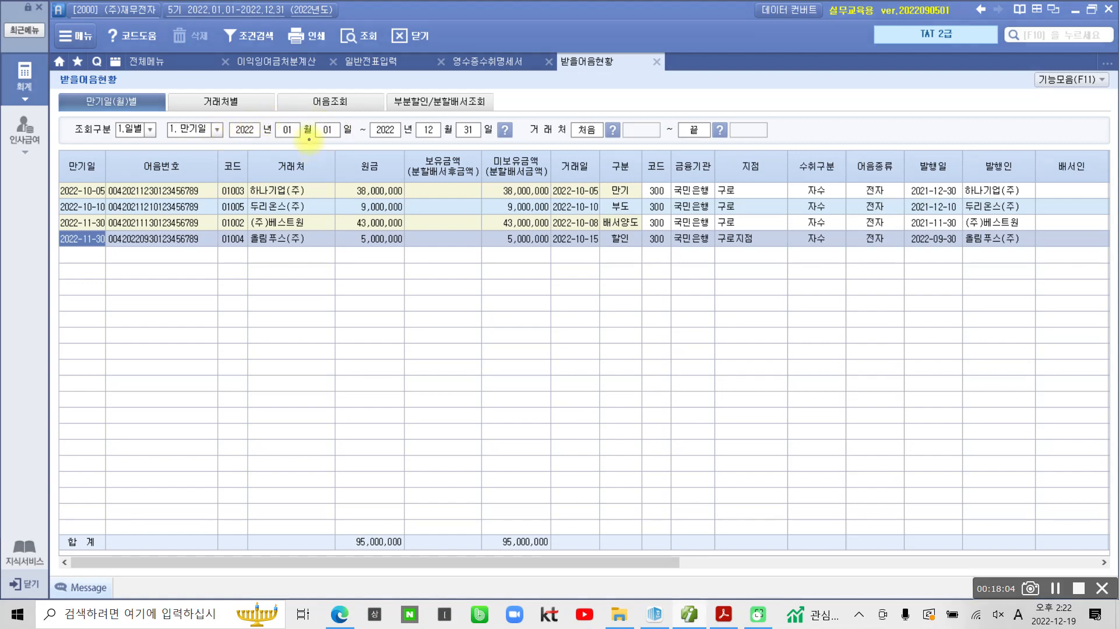
Mark the 만기일 criteria, the 만기일(월)별 view and the 배서양도 entry in red, clear the drawings and select that entry's 미보유금액.
left_click(240, 117)
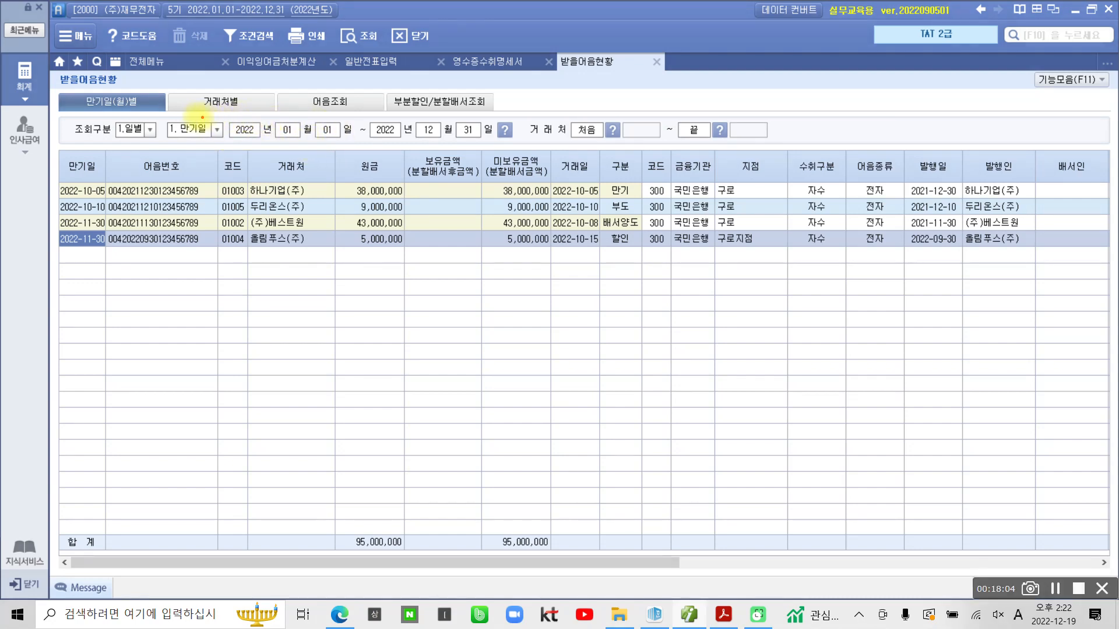
mouse_move(162, 116)
left_mouse_down()
mouse_move(183, 133)
mouse_move(491, 143)
left_mouse_up()
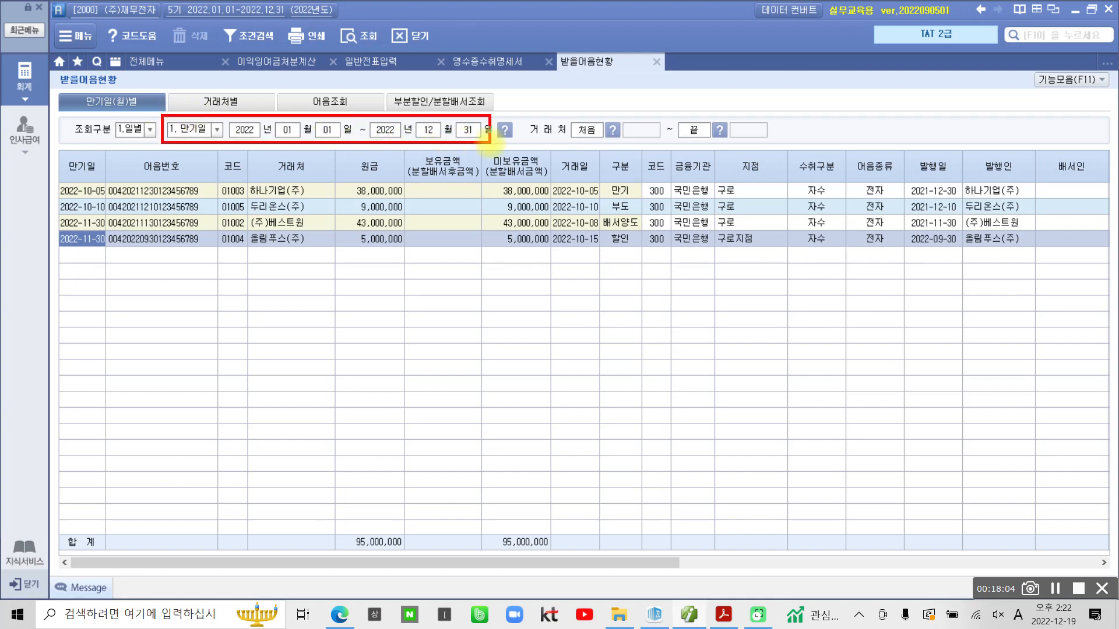
mouse_move(169, 96)
left_mouse_down()
mouse_move(102, 83)
mouse_move(76, 108)
mouse_move(153, 115)
mouse_move(164, 98)
left_mouse_up()
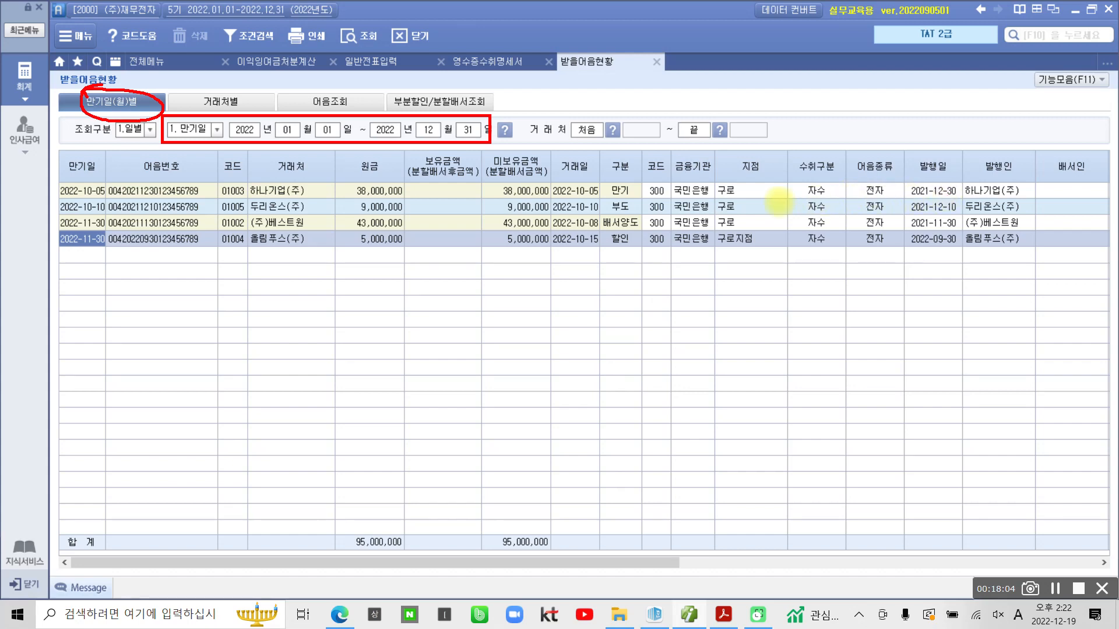
mouse_move(602, 219)
left_mouse_down()
mouse_move(644, 220)
mouse_move(606, 220)
left_mouse_up()
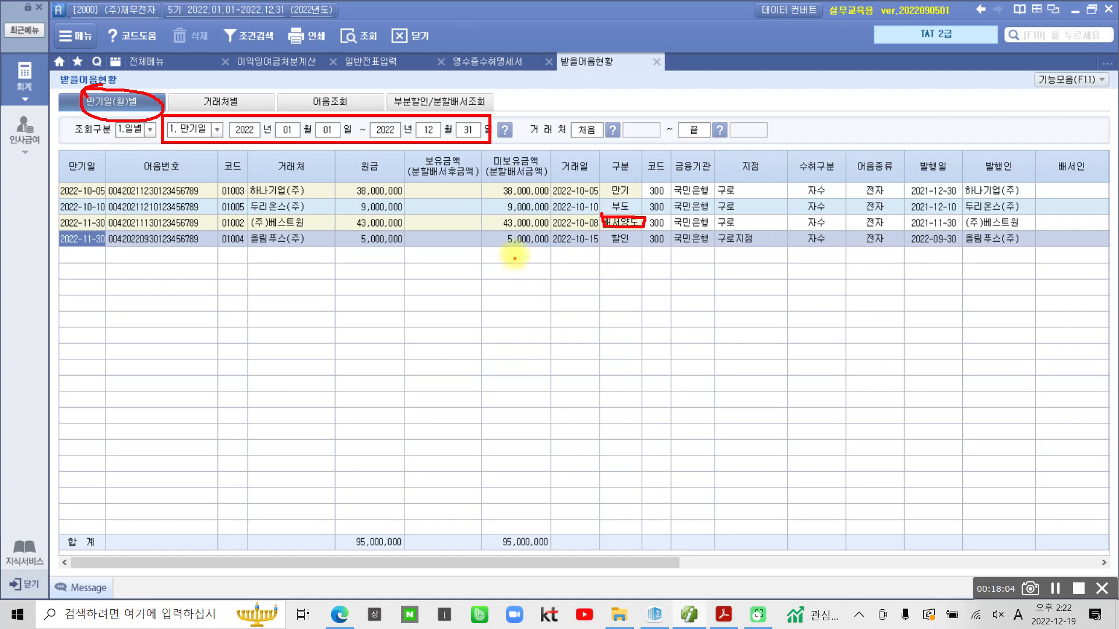
left_click_drag(481, 218, 496, 215)
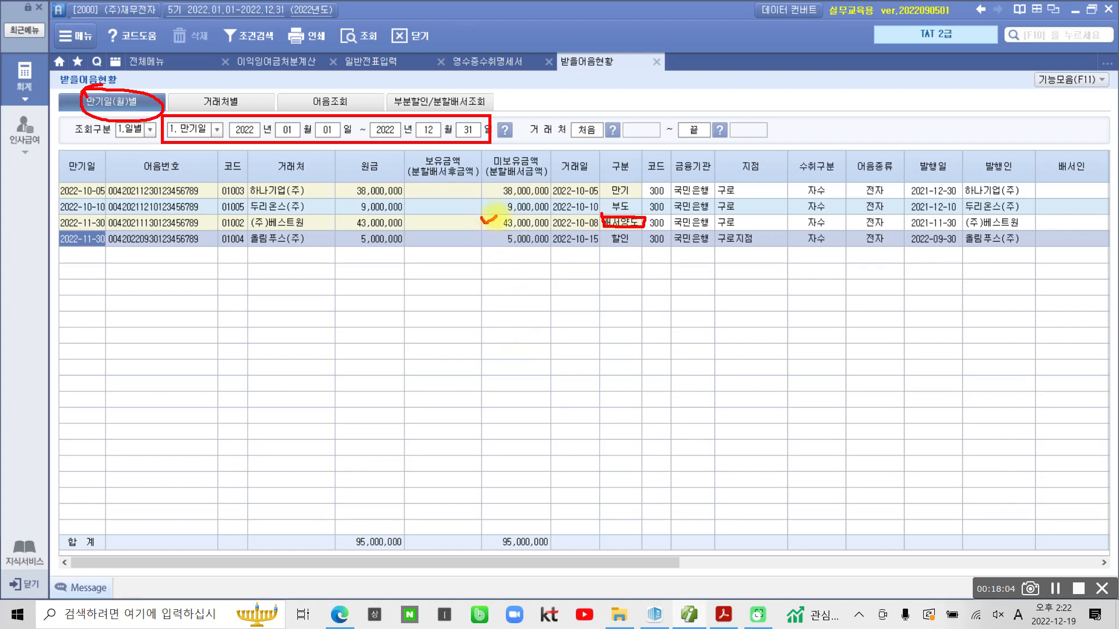
left_click(511, 229)
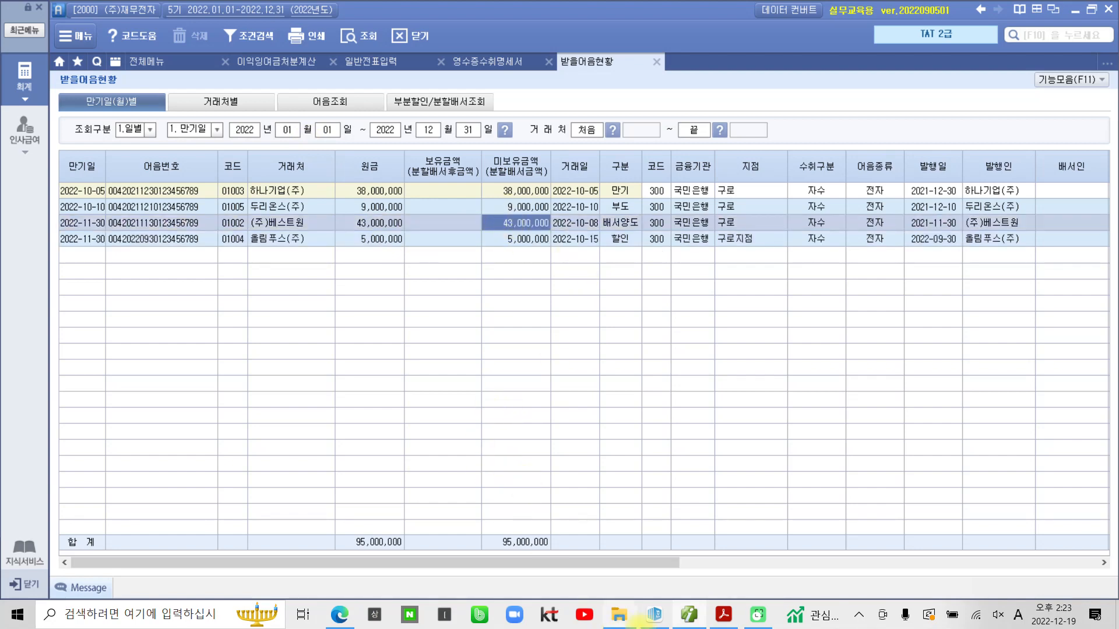
Switch to the textbook PDF in Acrobat Reader and highlight 지급어음의 거래처 코드를 and 2023년에 만기가 in question 03.
left_click(723, 615)
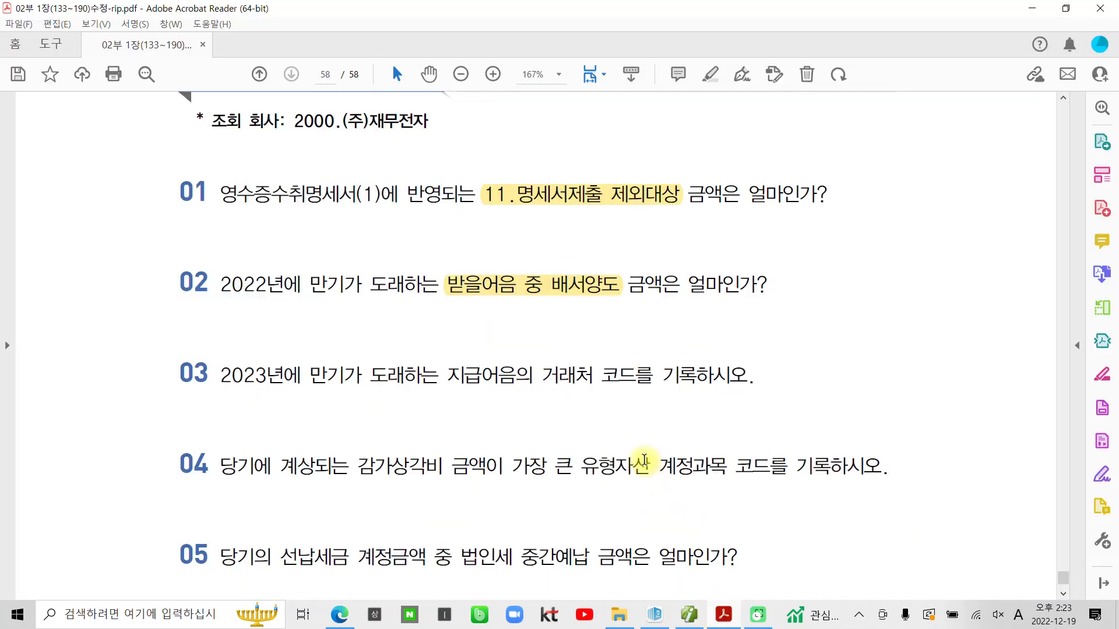
scroll(535, 396, "down", 2)
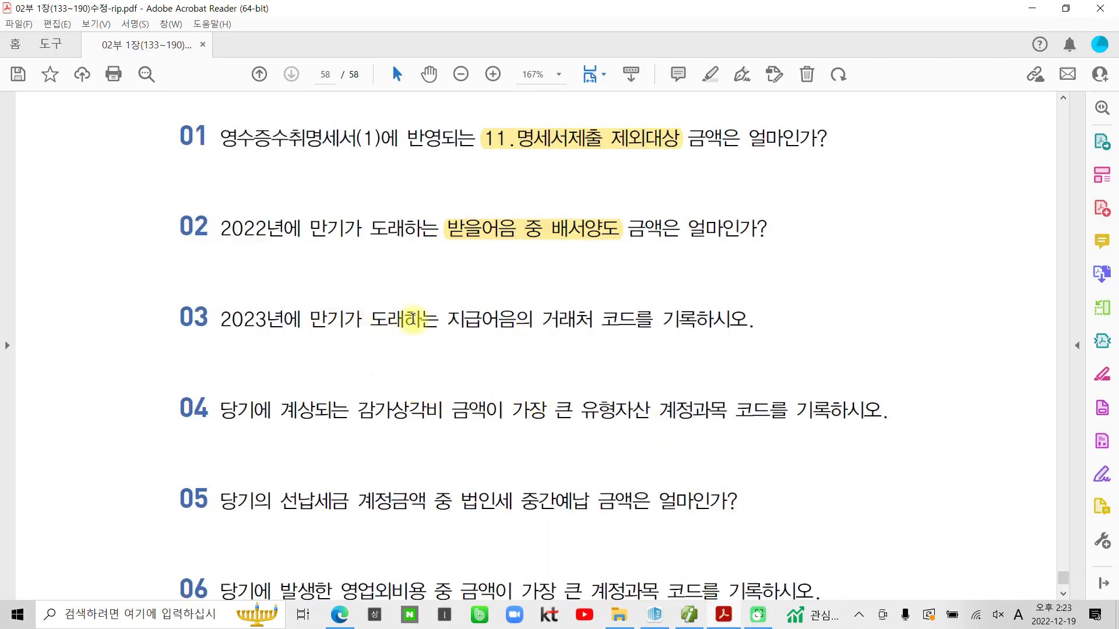
left_click_drag(439, 318, 654, 319)
left_click(655, 291)
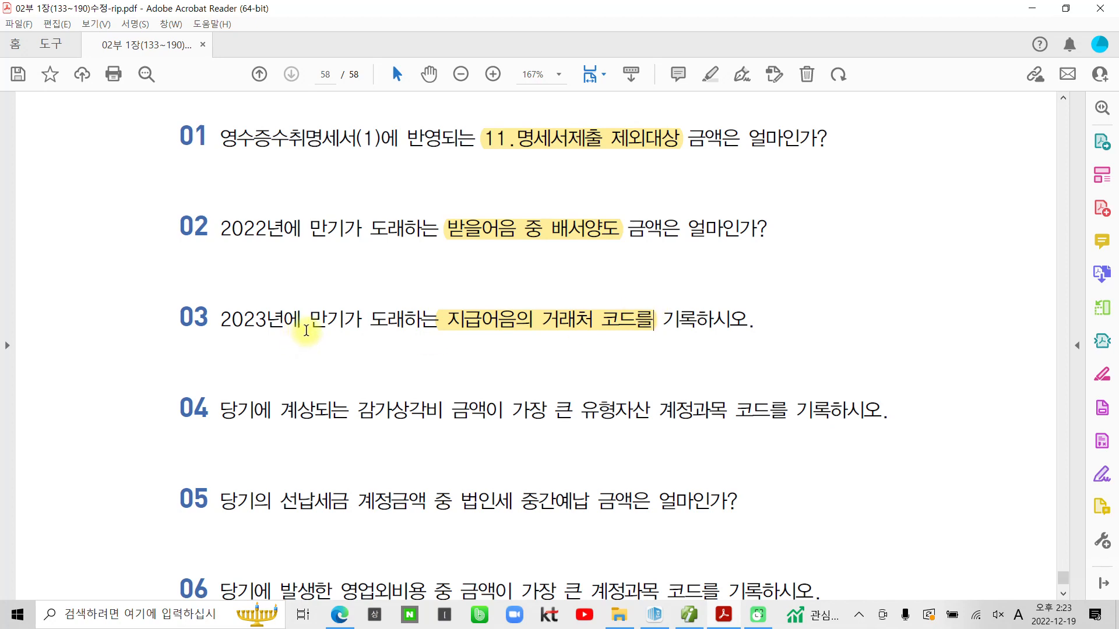
left_click_drag(224, 326, 362, 321)
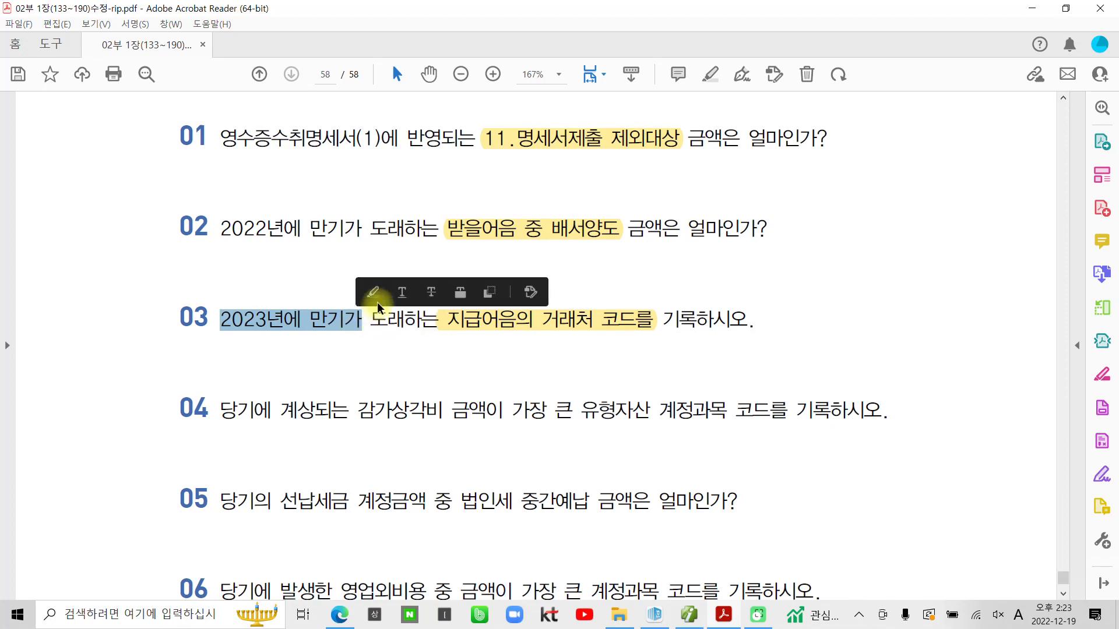
left_click(382, 305)
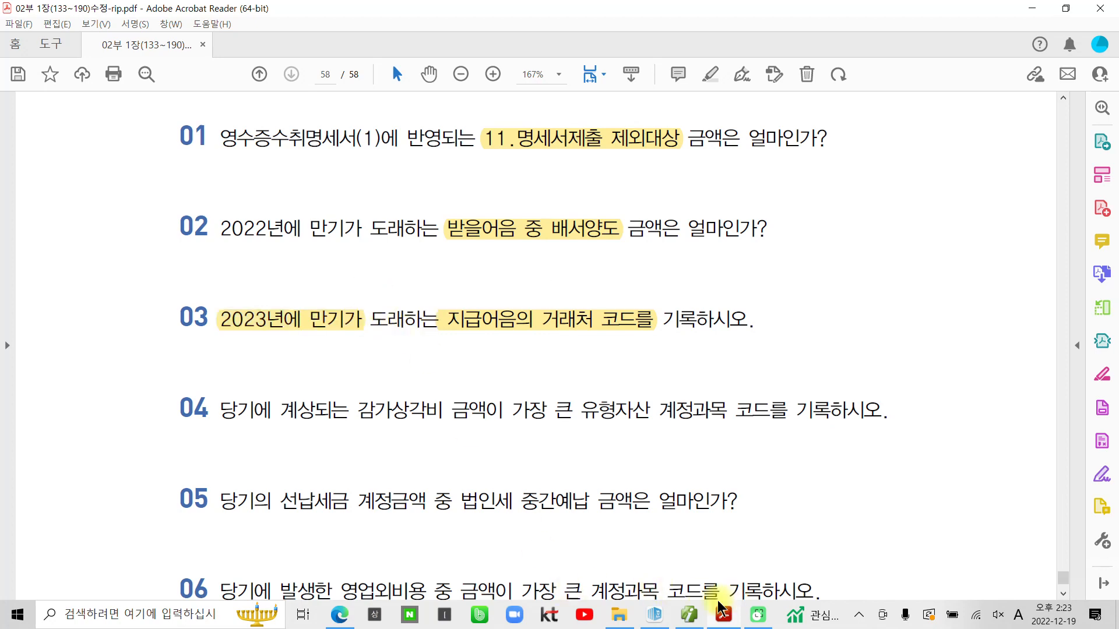
Switch to Smart A and open 지급어음현황 from the 금융/자금관리 group.
left_click(689, 616)
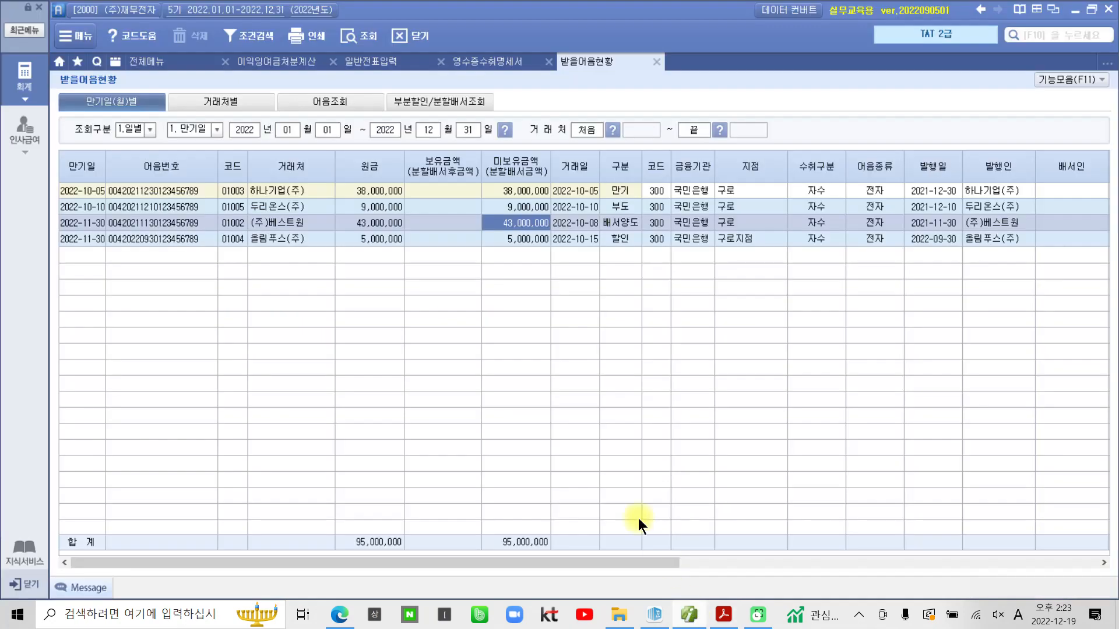
left_click(144, 61)
left_click(462, 377)
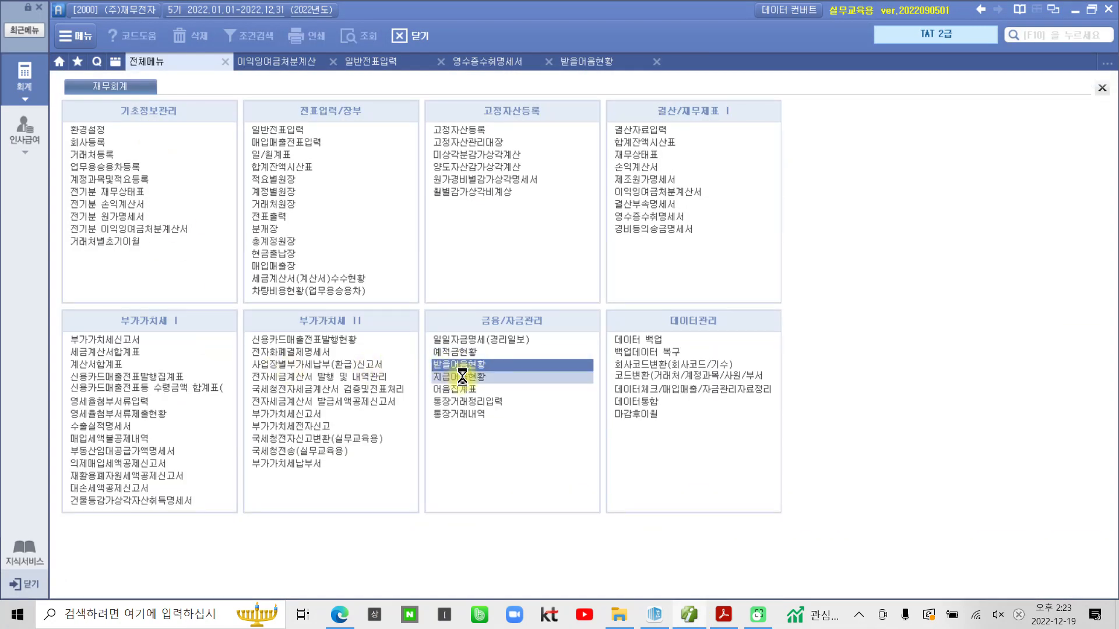
Query the 지급어음 with 만기일 from 2023-01-01 to 2023-12-31 for all 거래처 and outline the listed 거래처 코드.
left_click(162, 105)
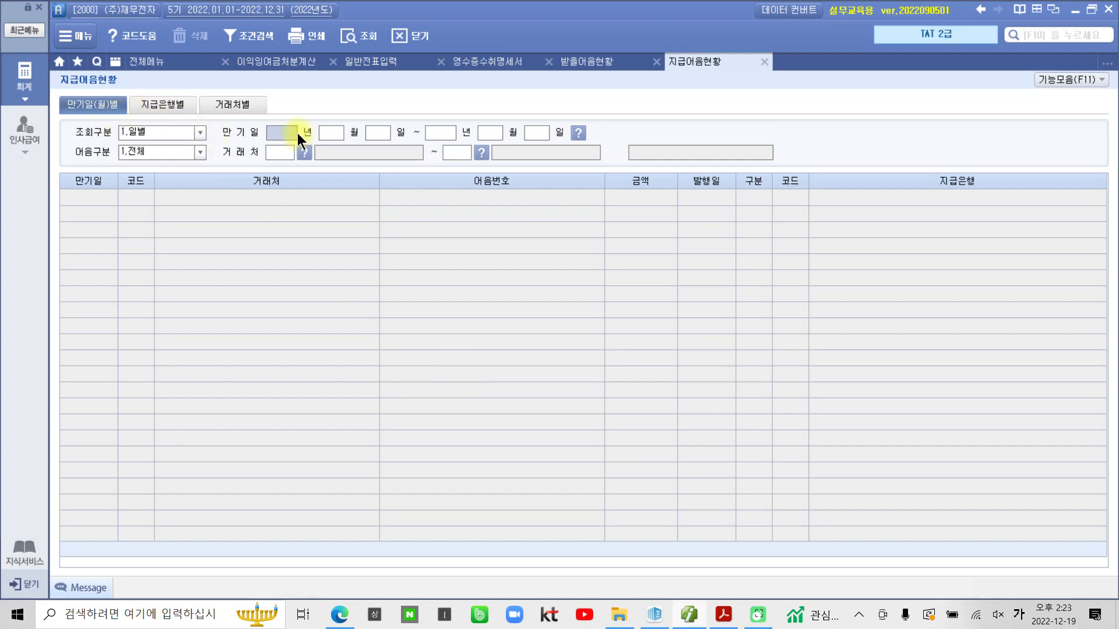
type("2022")
left_click(283, 132)
type("2301")
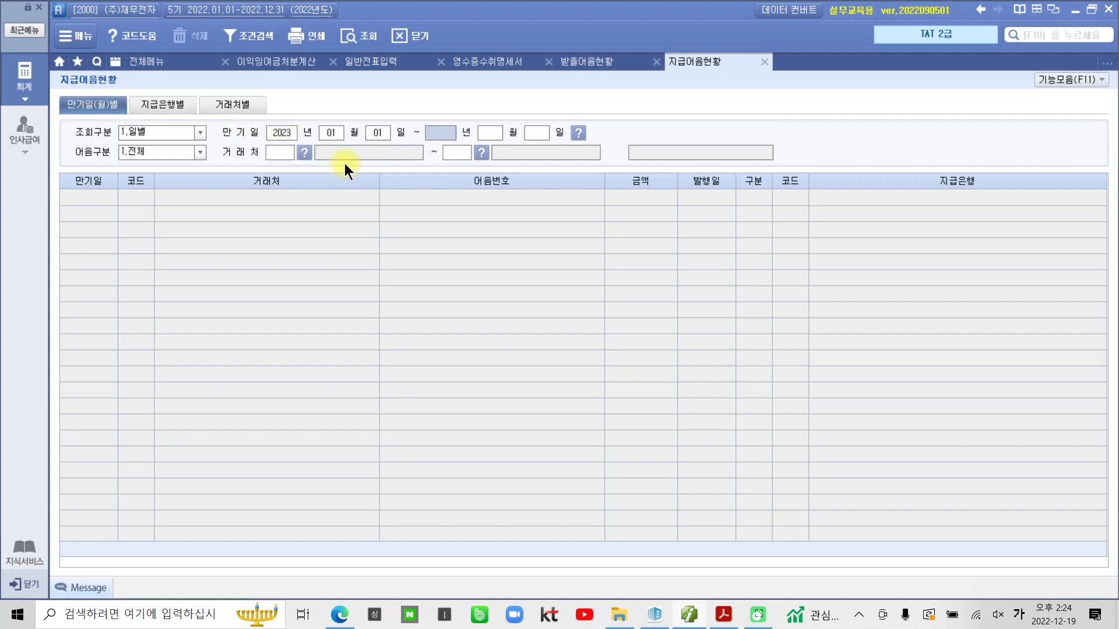
type("012023")
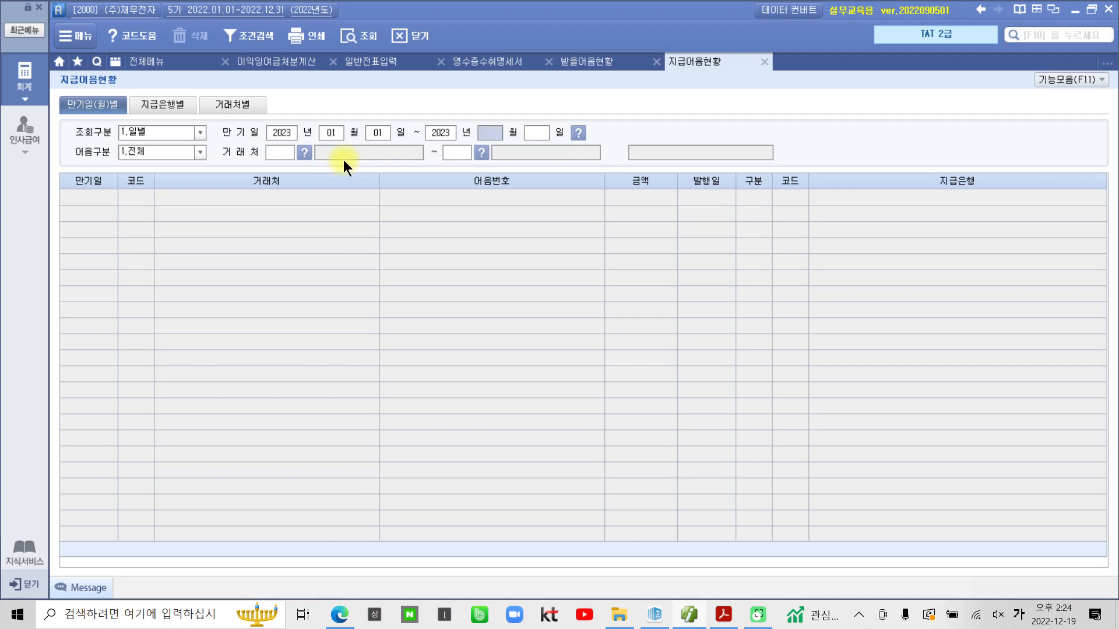
type("1231")
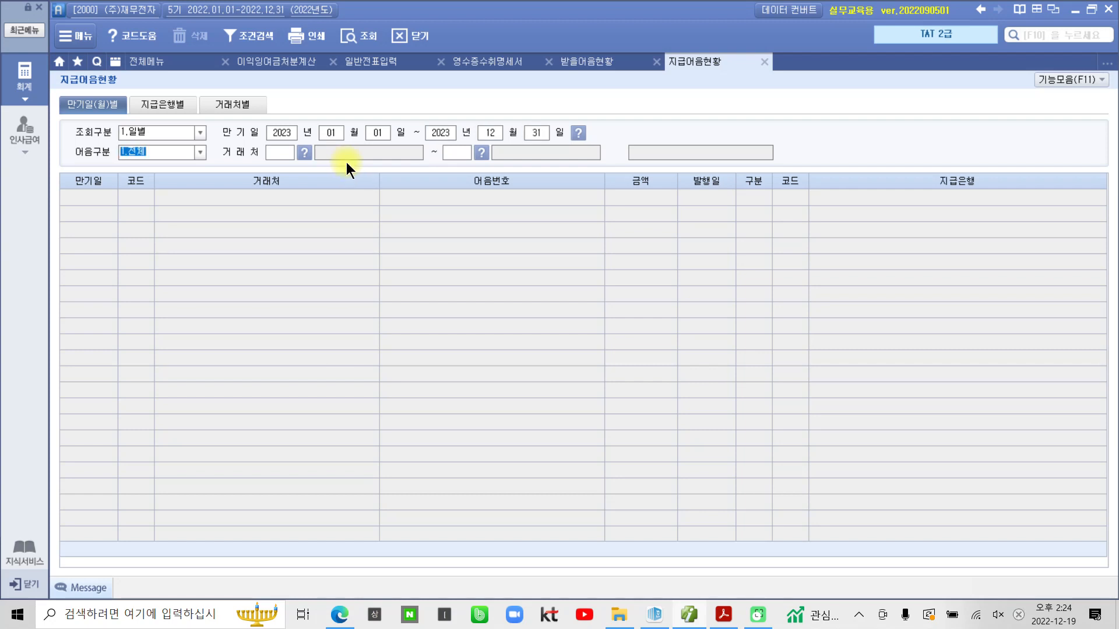
key("Return")
key("Return")
key("Return")
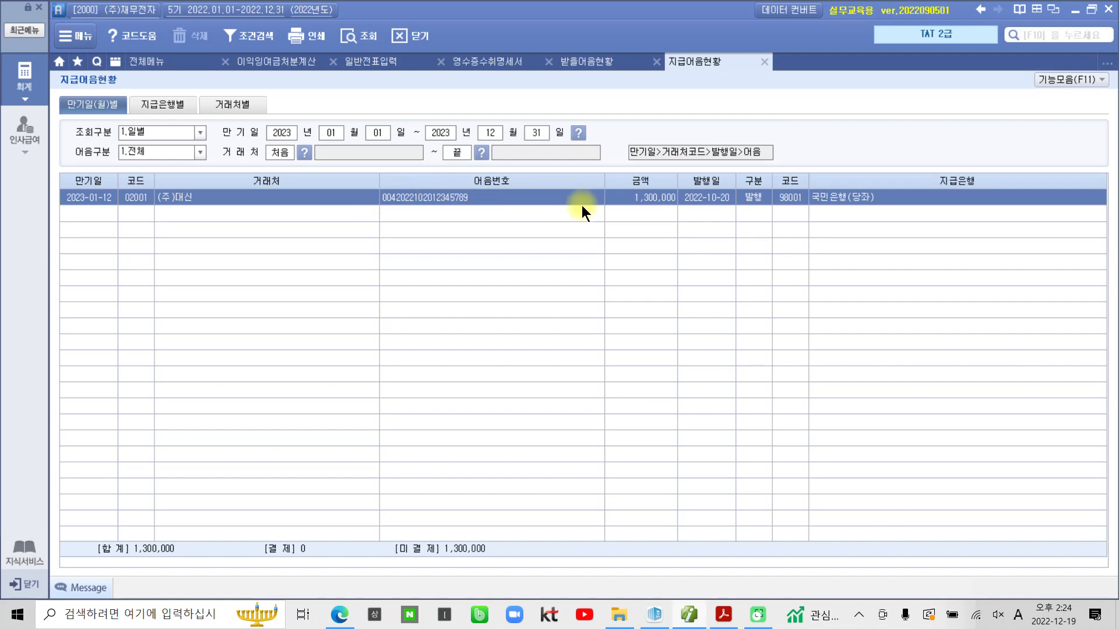
key("Hangul")
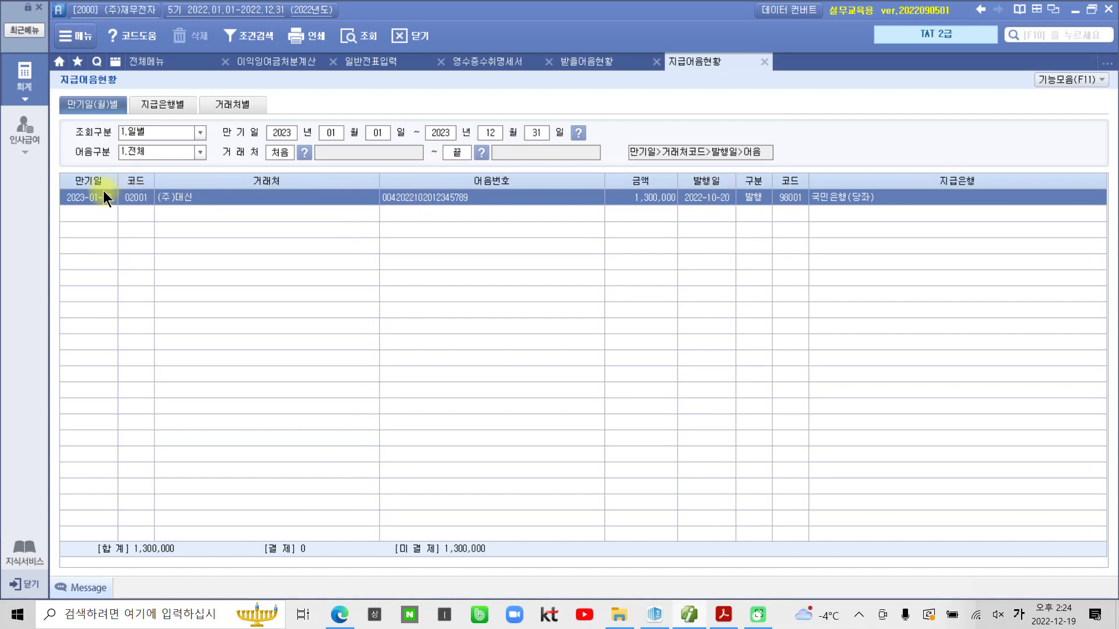
left_click_drag(101, 166, 159, 215)
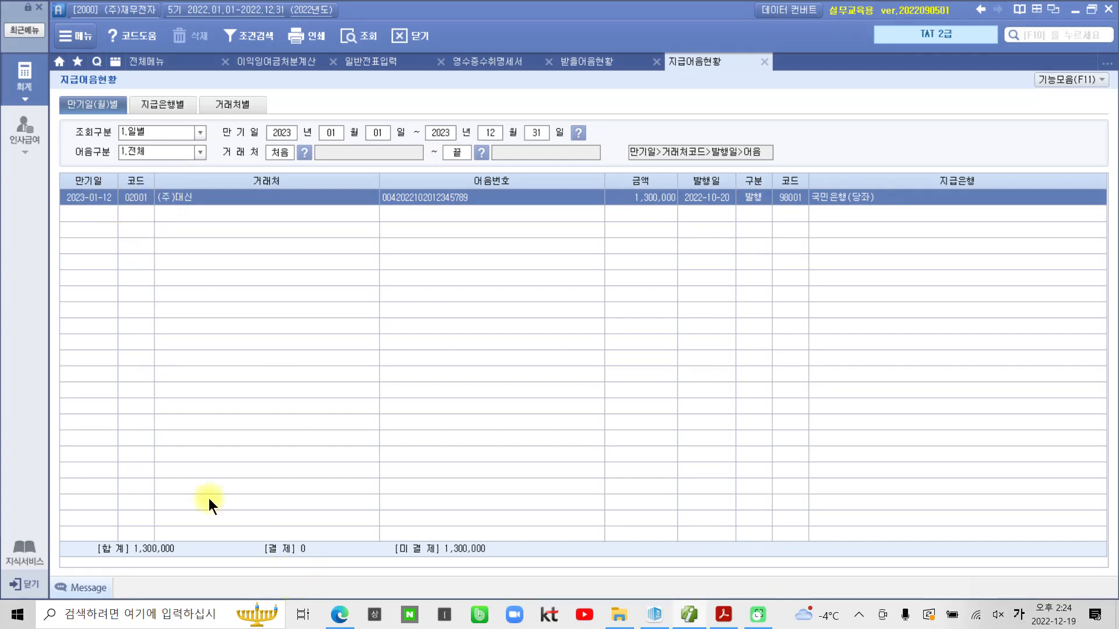
Switch to the textbook PDF in Acrobat Reader and highlight 당기에 계상되는 감가상각비 금액이 in question 04.
left_click(724, 614)
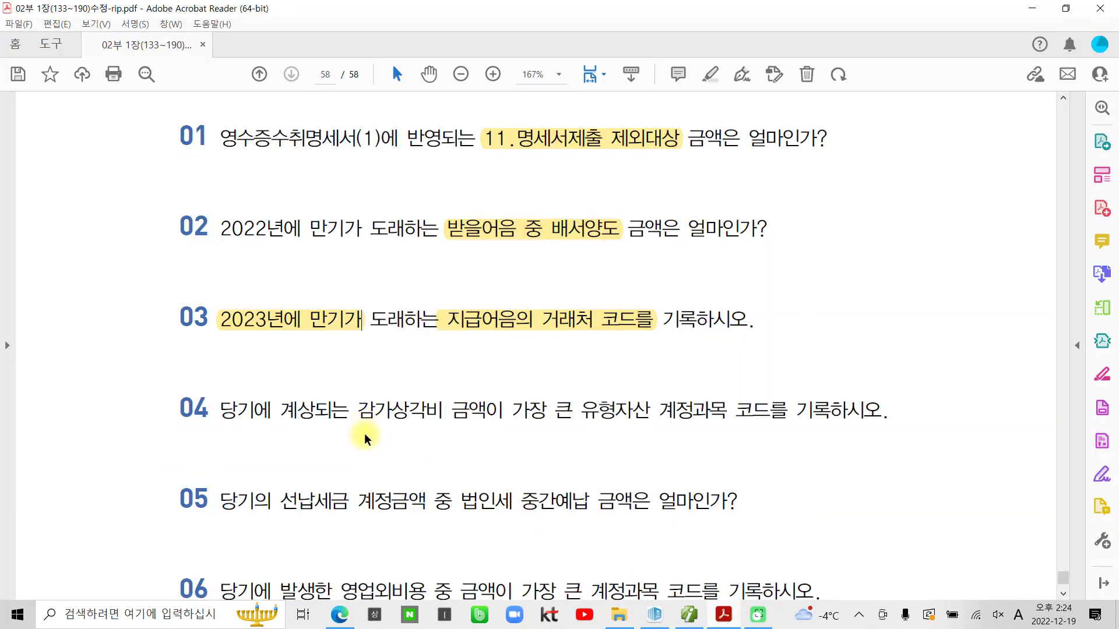
scroll(366, 431, "down", 2)
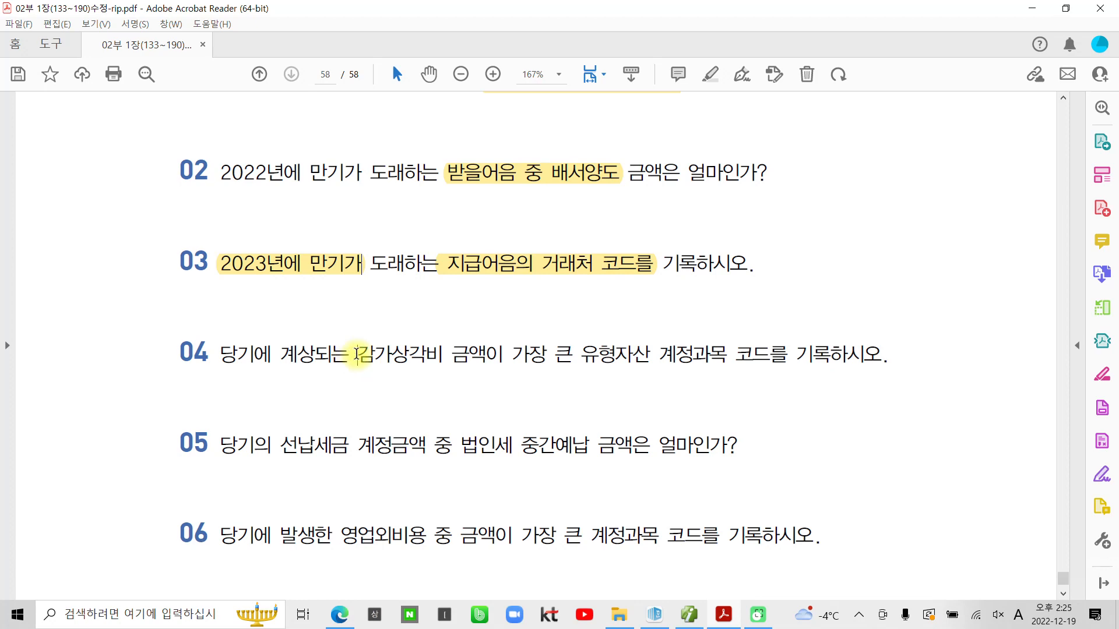
left_click_drag(356, 354, 555, 350)
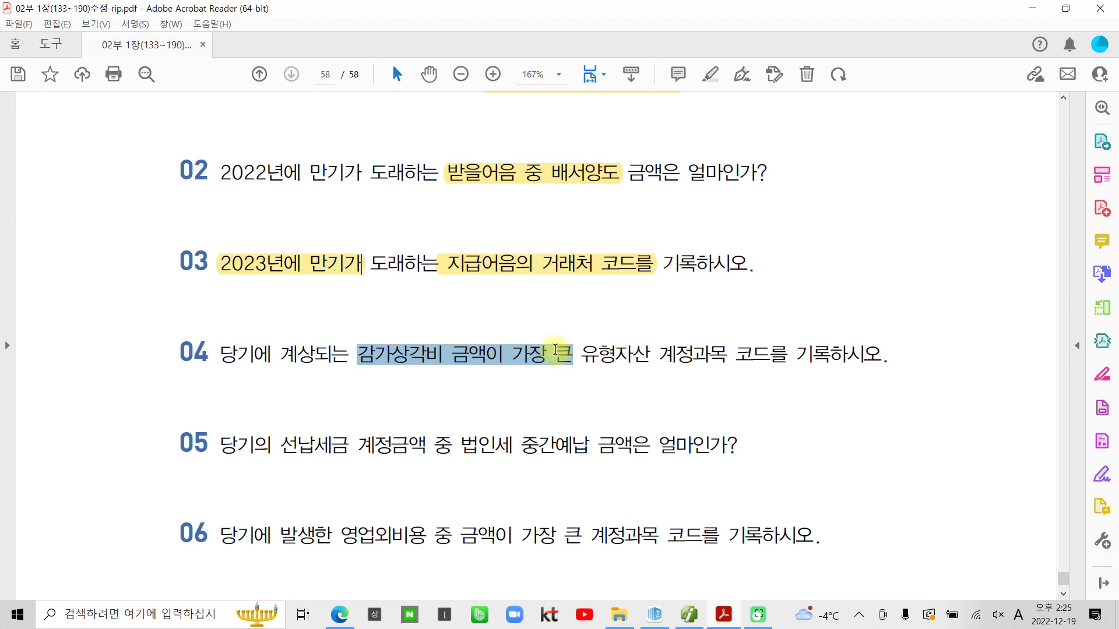
left_click(373, 384)
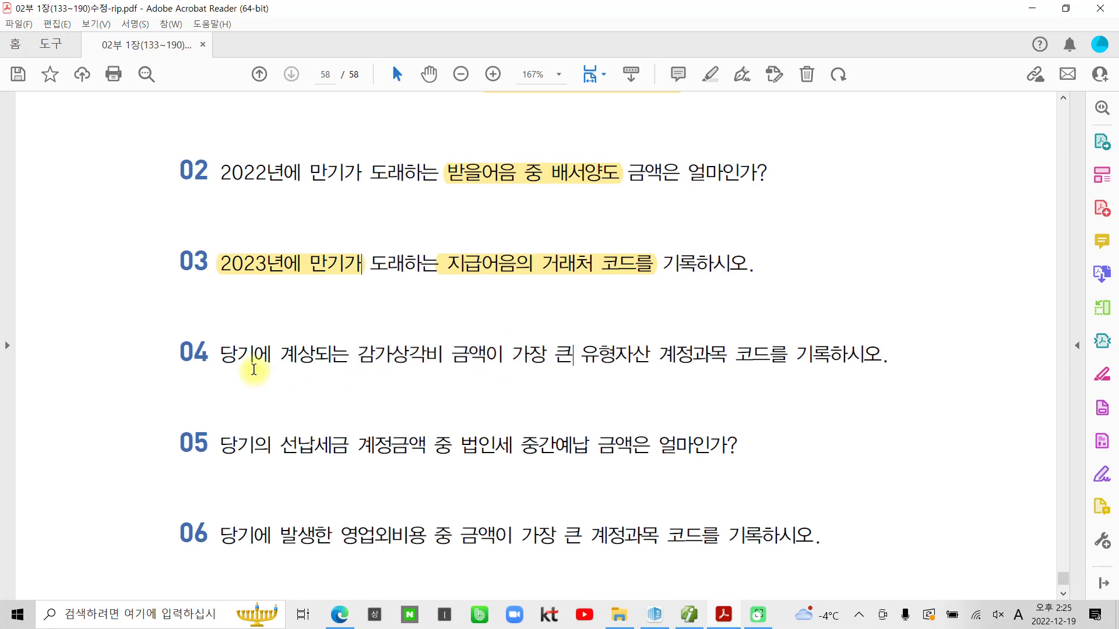
left_click_drag(227, 358, 501, 353)
left_click(476, 326)
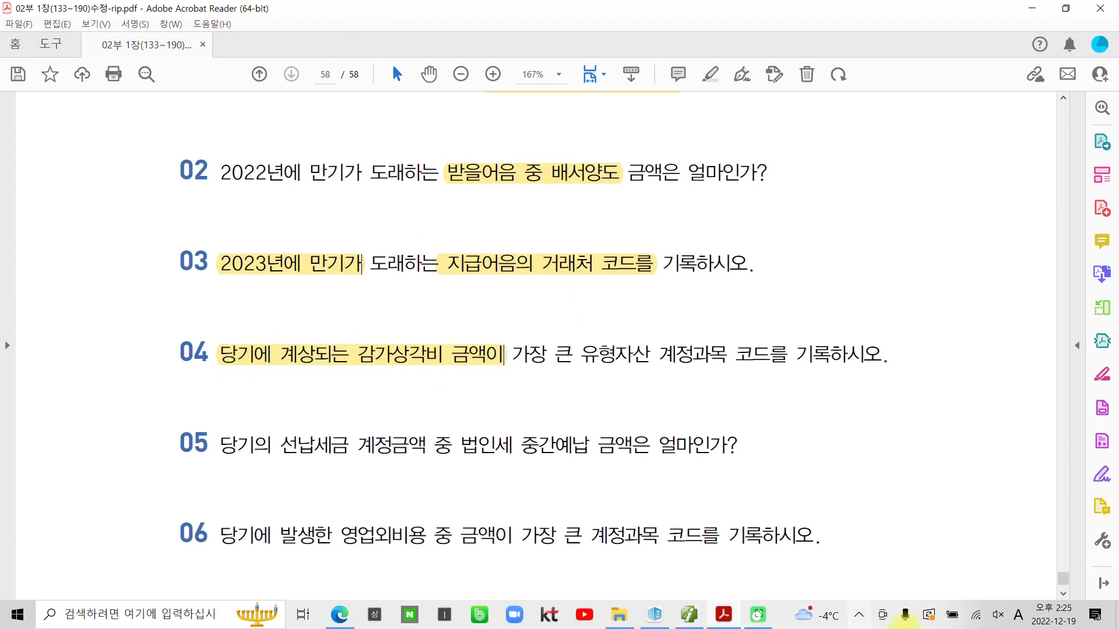
left_click(860, 616)
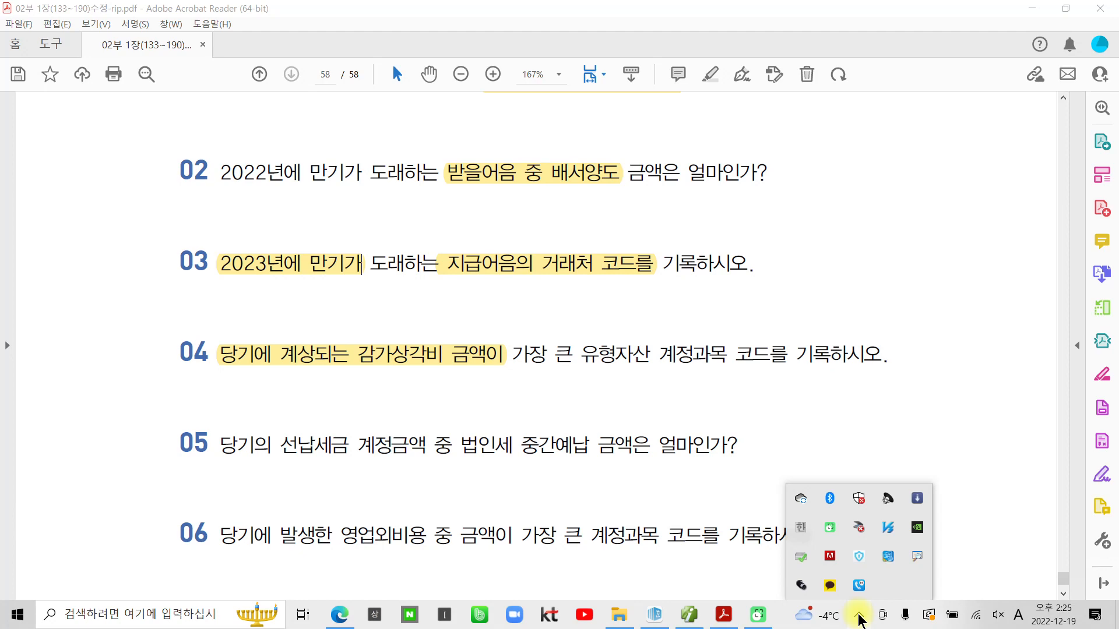
left_click(577, 488)
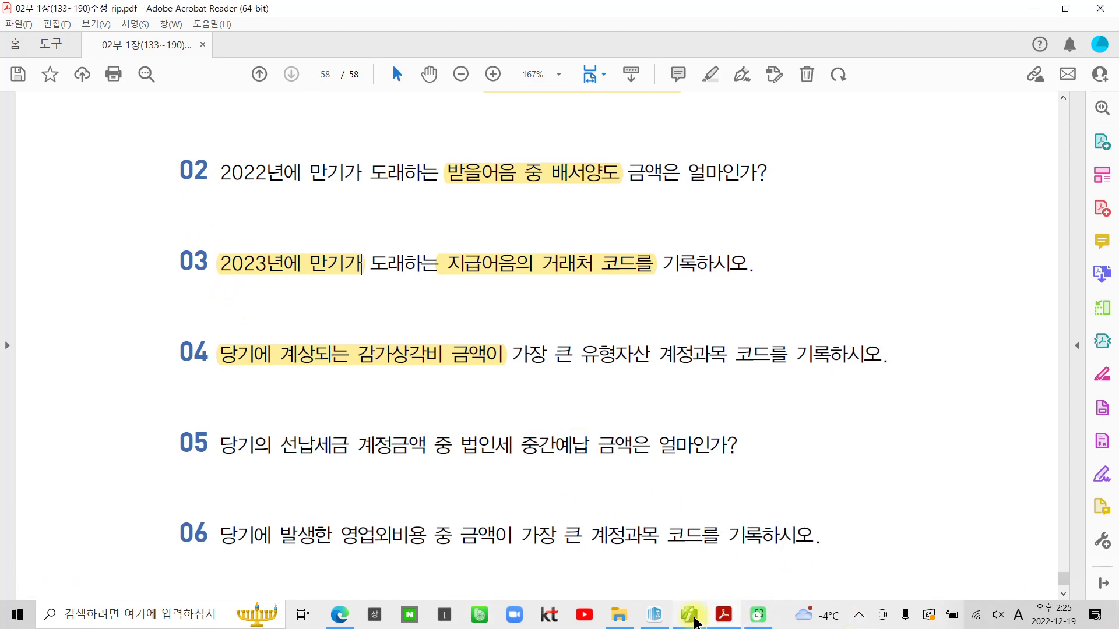
Switch to Smart A and open 일/월계표 from the 전표입력/장부 group.
left_click(689, 615)
left_click(145, 60)
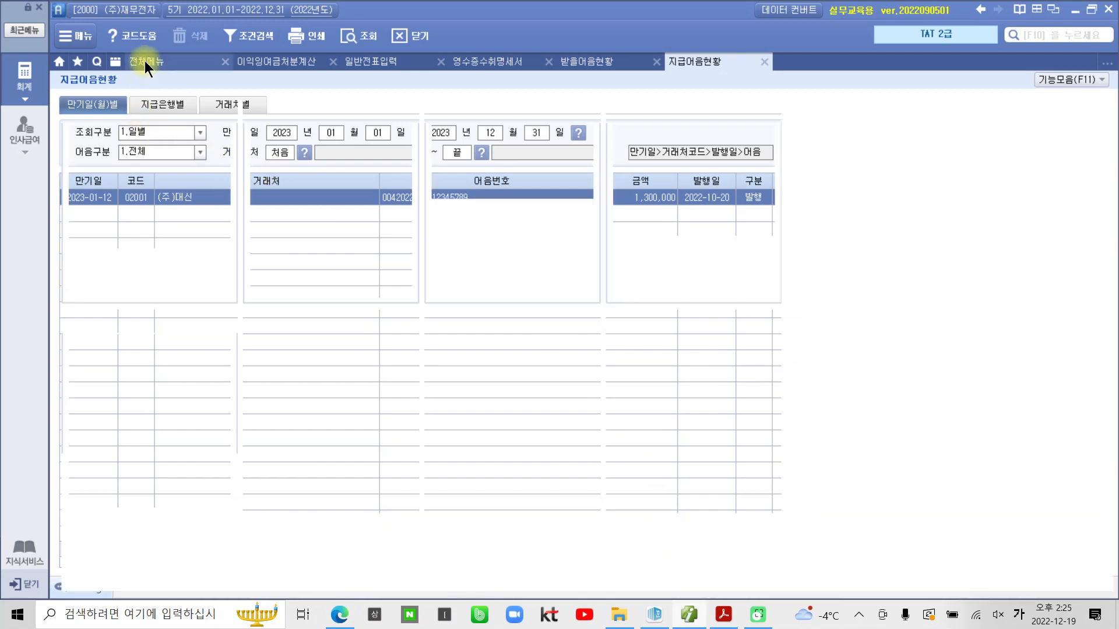
left_click(285, 159)
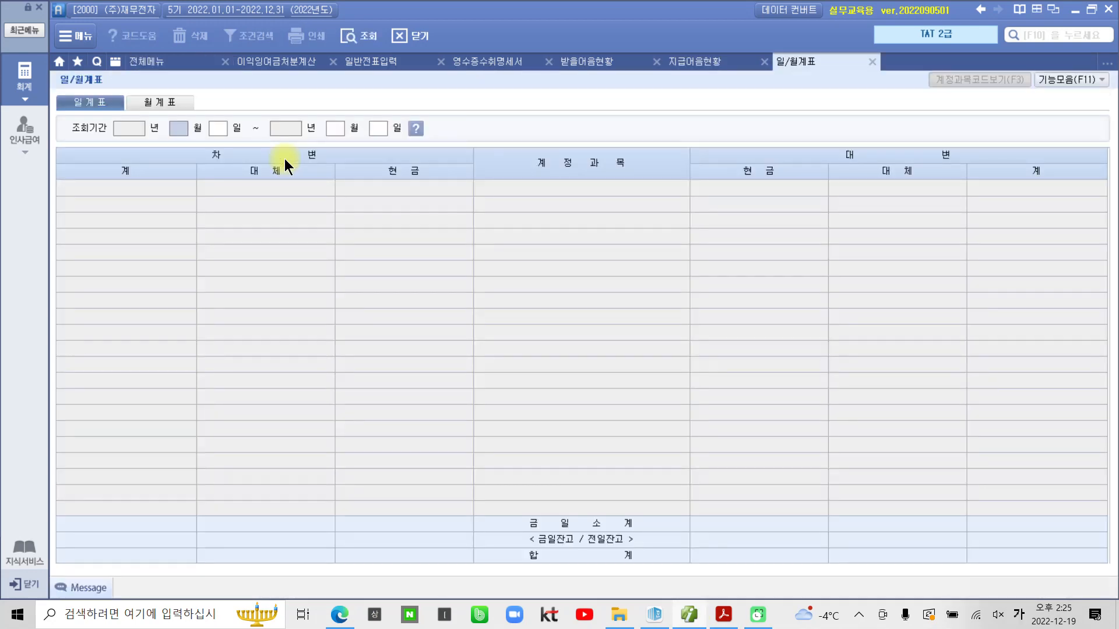
Query the 월계표 for the period from month 1 to month 12 of 2022.
left_click(172, 99)
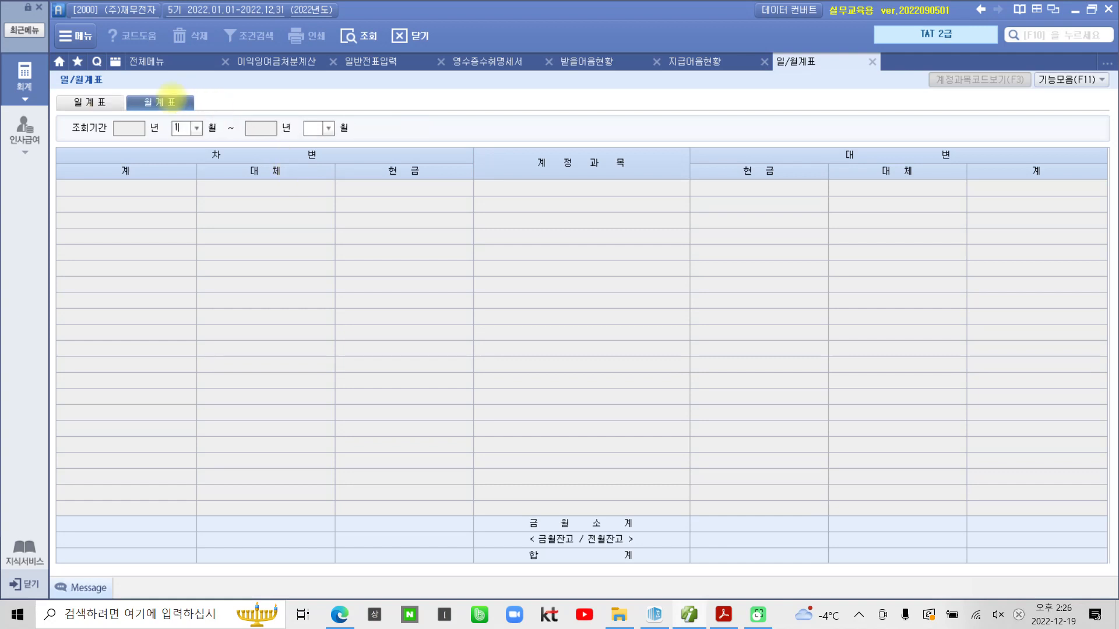
type("1")
key("Return")
type("12")
key("Return")
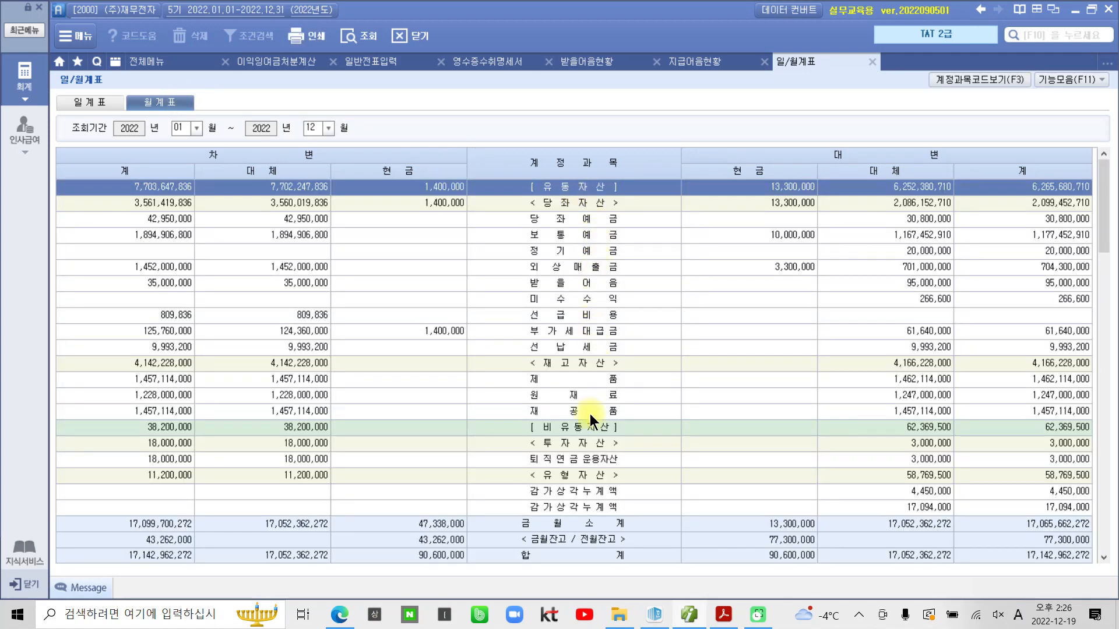
Compare the credit amounts of the 감가상각누계액 rows listed under 유형자산 in the 월계표.
left_click(590, 413)
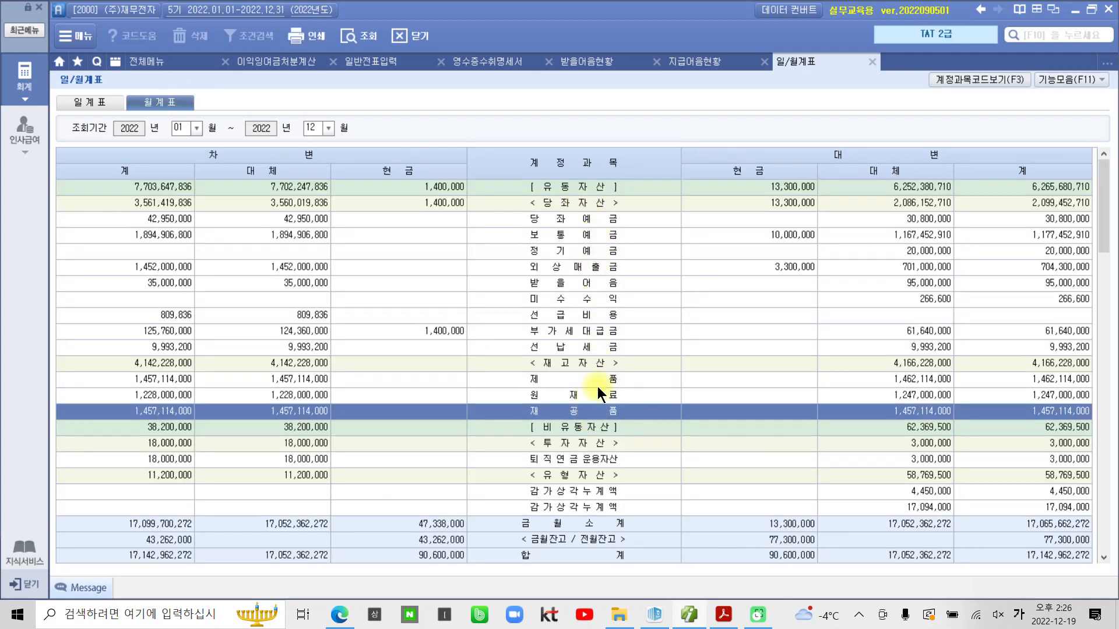
scroll(596, 386, "down", 3)
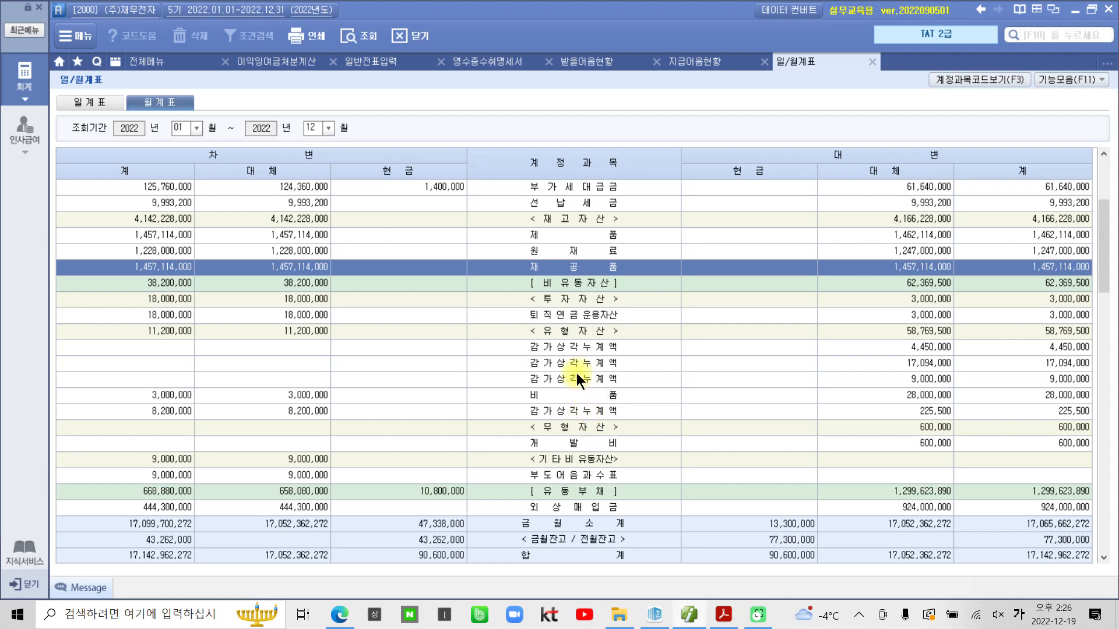
left_click(576, 378)
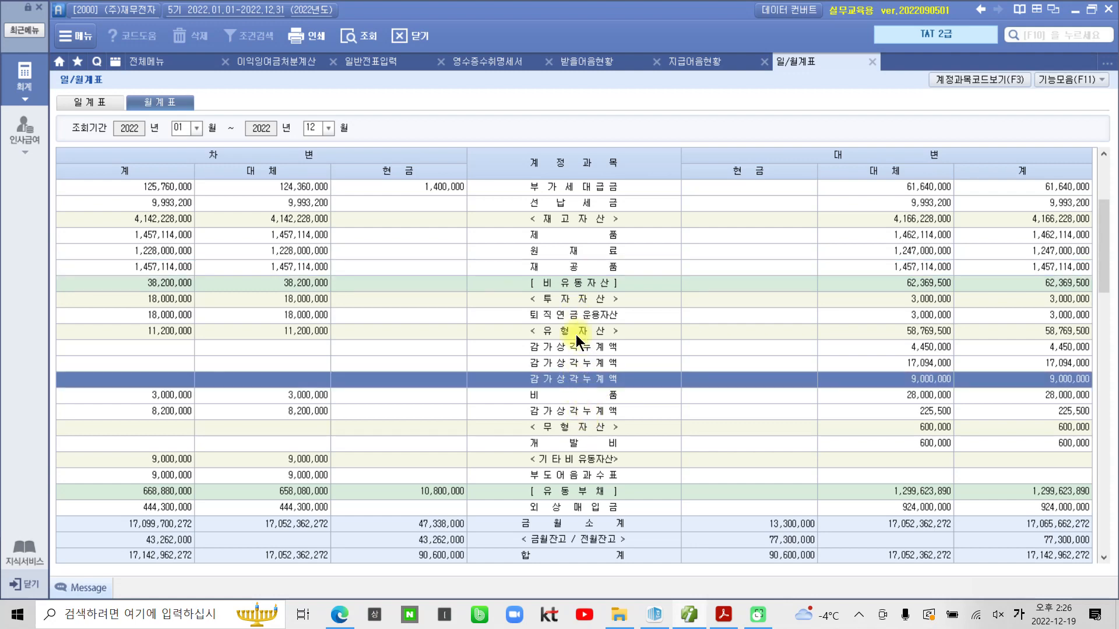
left_click(575, 335)
left_click(579, 346)
left_click(580, 361)
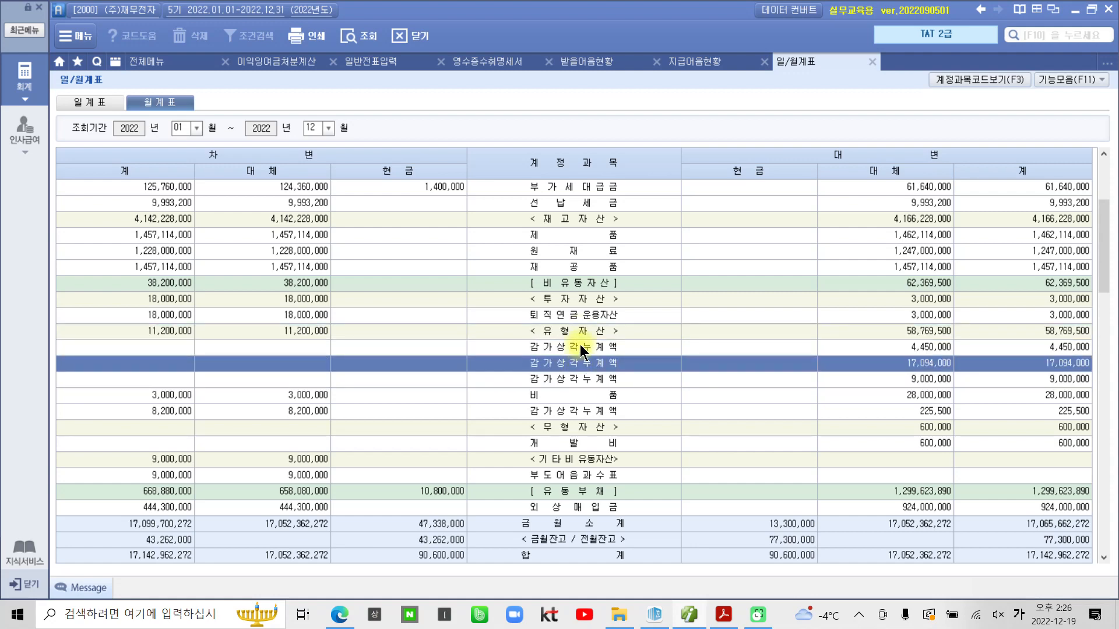
left_click(582, 347)
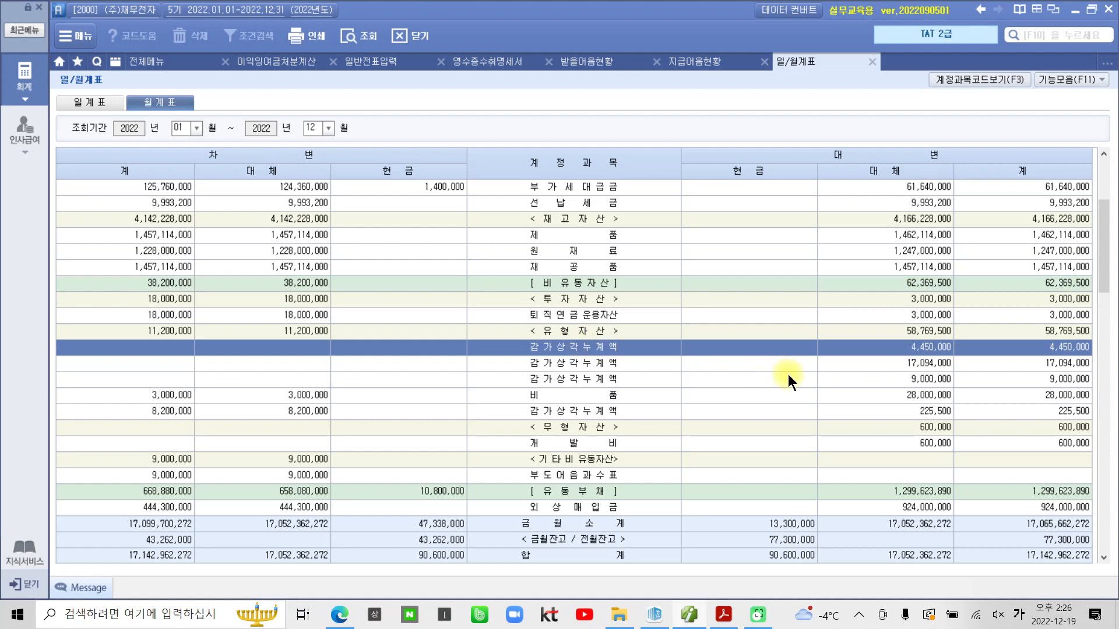
left_click(825, 368)
left_click(823, 385)
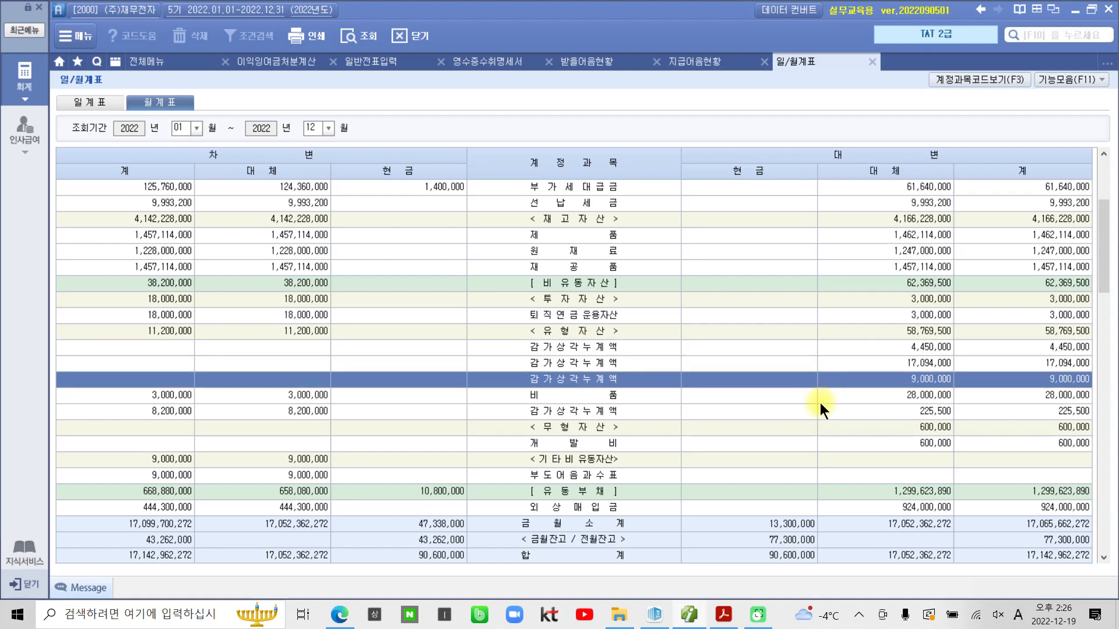
left_click(816, 408)
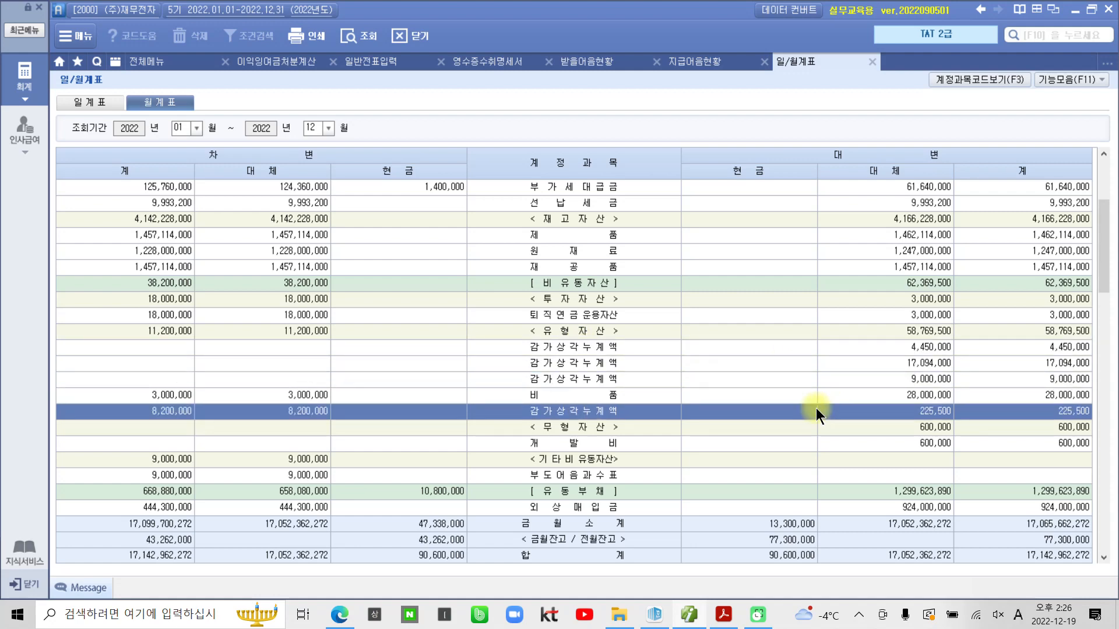
left_click(813, 394)
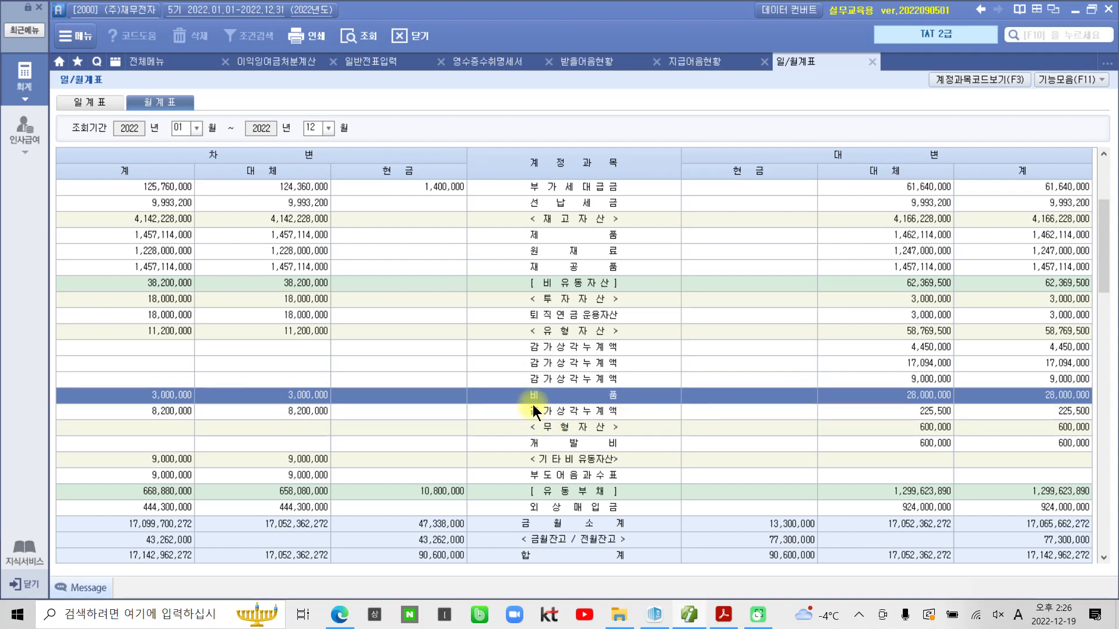
left_click(911, 382)
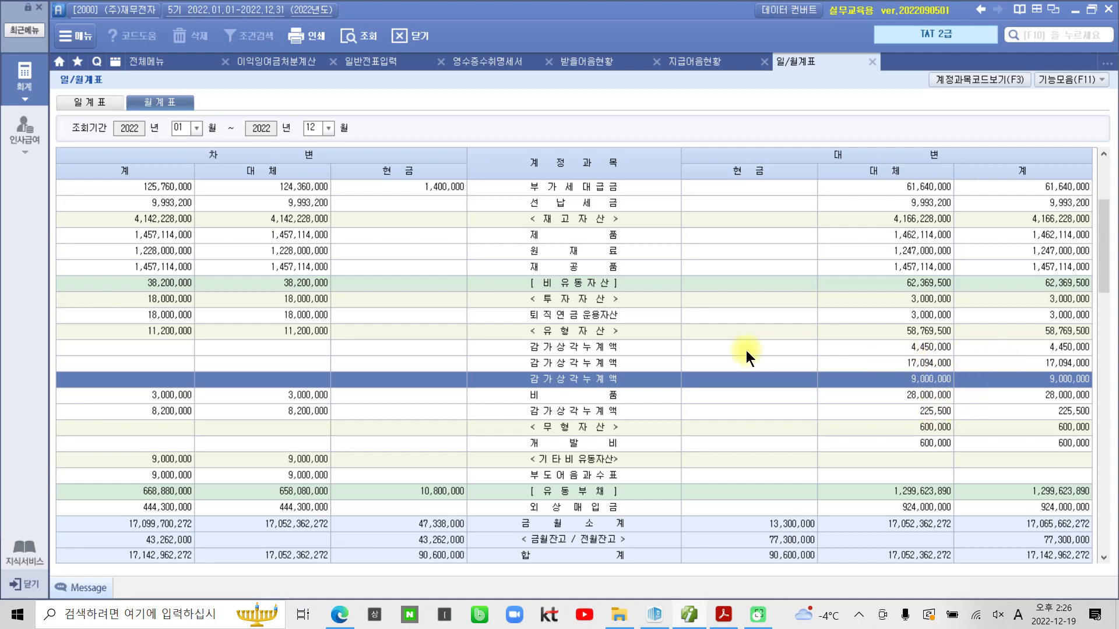
left_click(861, 353)
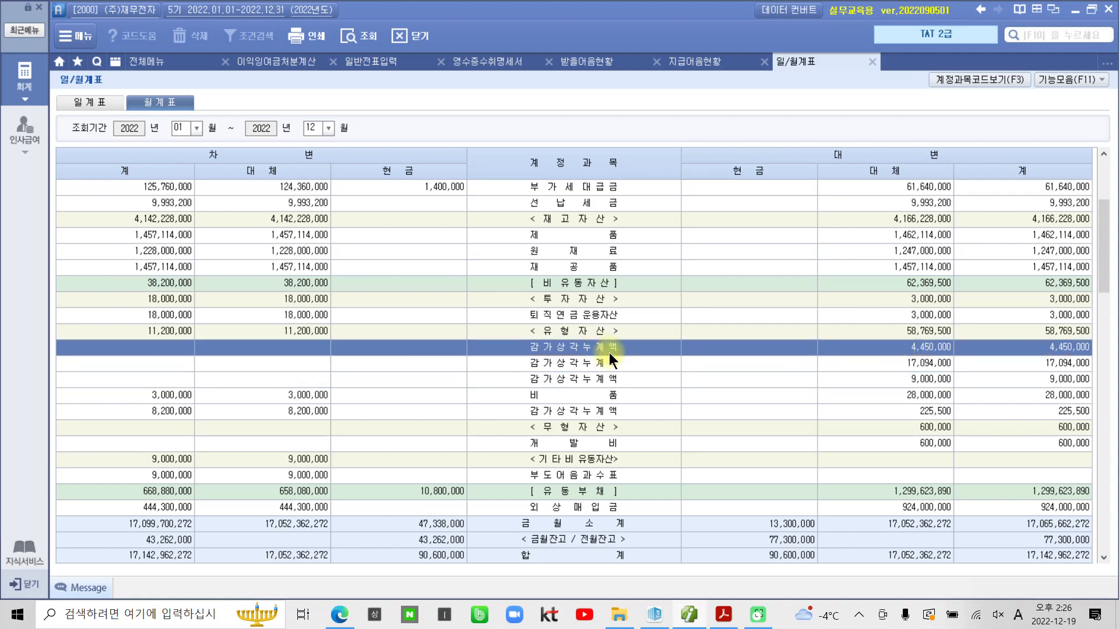
left_click(568, 363)
left_click(588, 379)
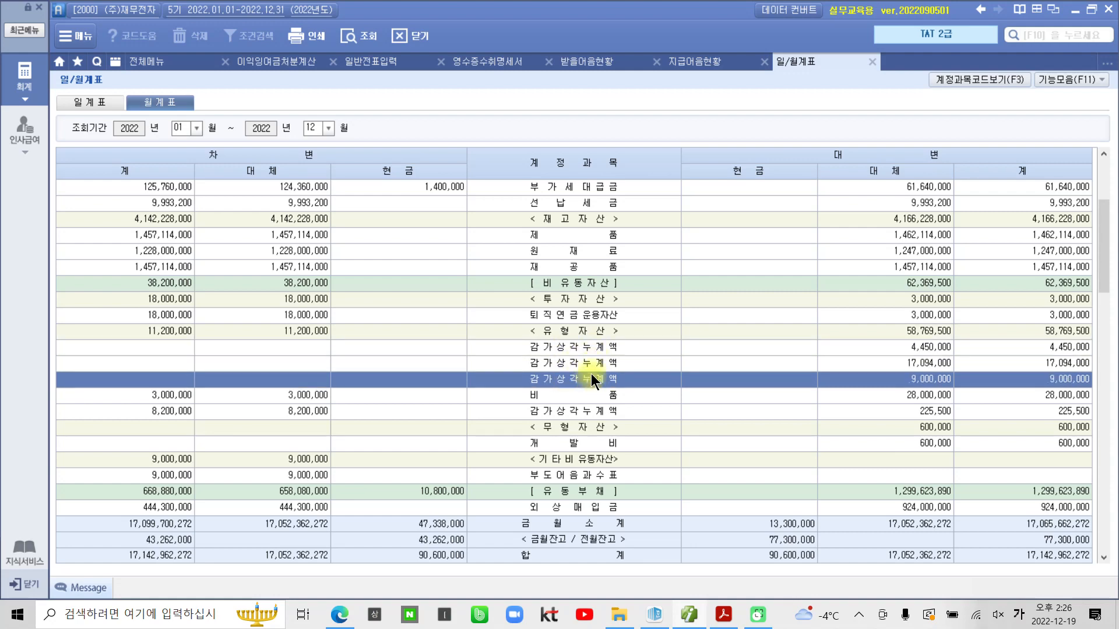
left_click(655, 352)
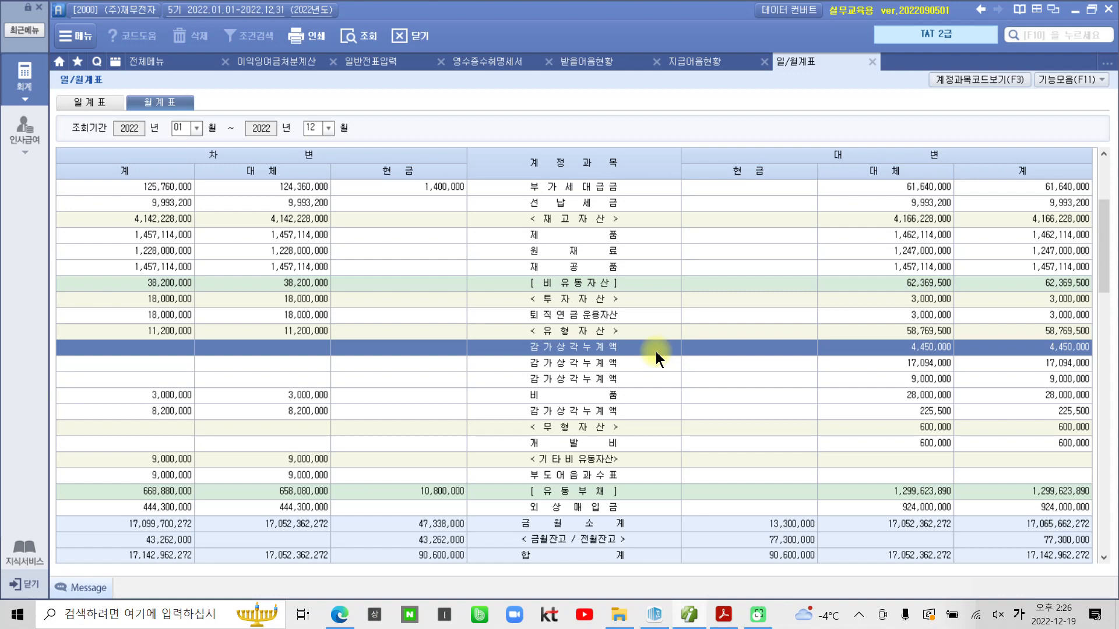
Open 합계잔액시산표 from the 전표입력/장부 group and query it as of 2022-12-31.
left_click(199, 62)
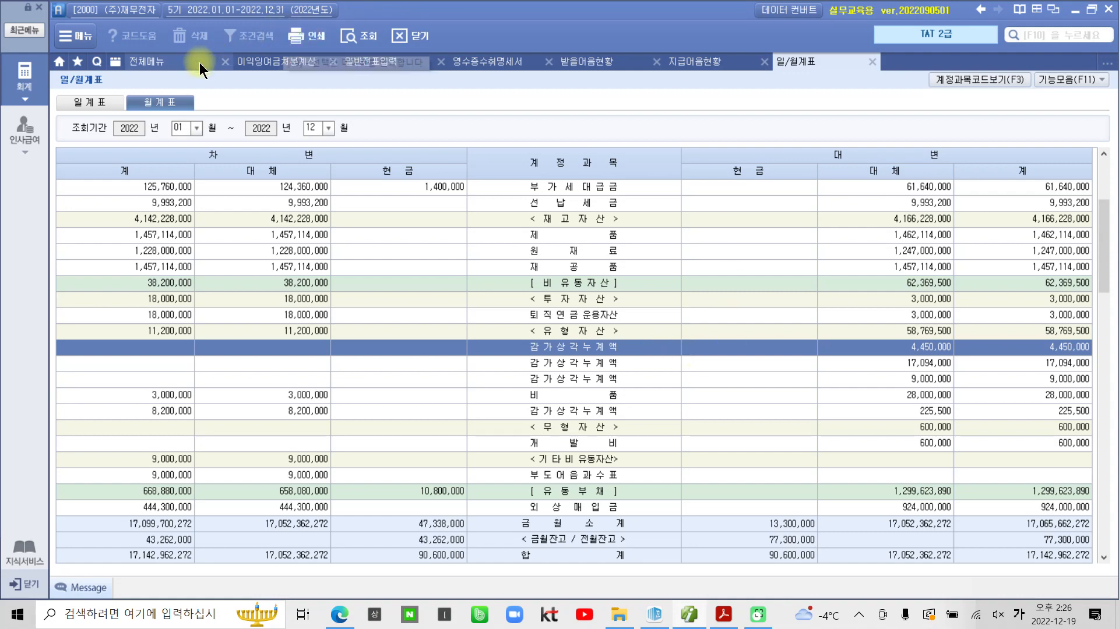
left_click(295, 167)
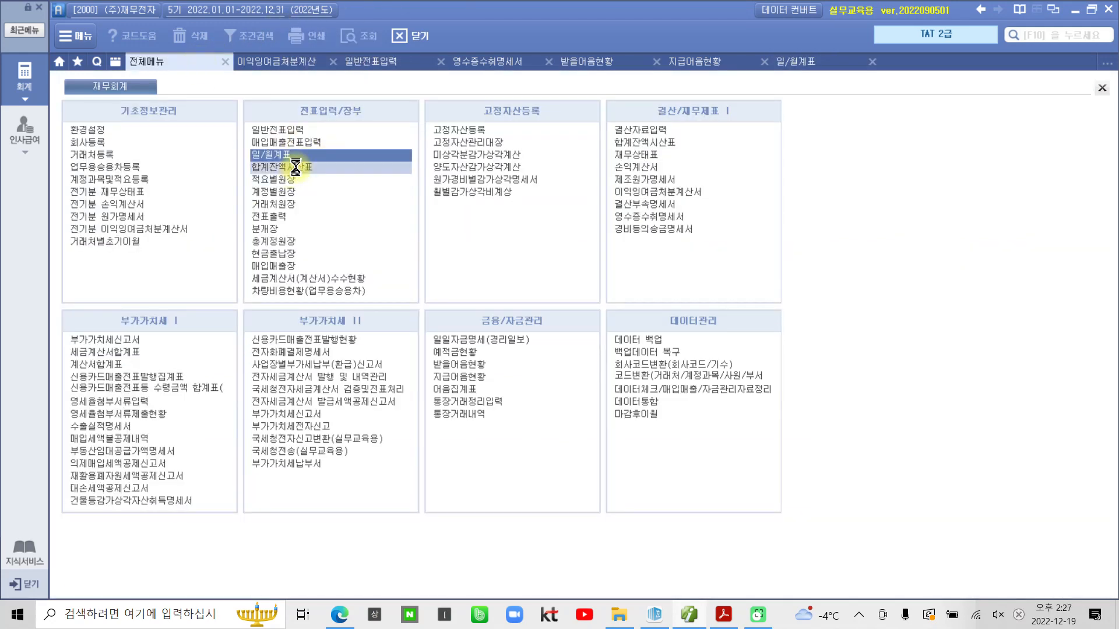
type("12")
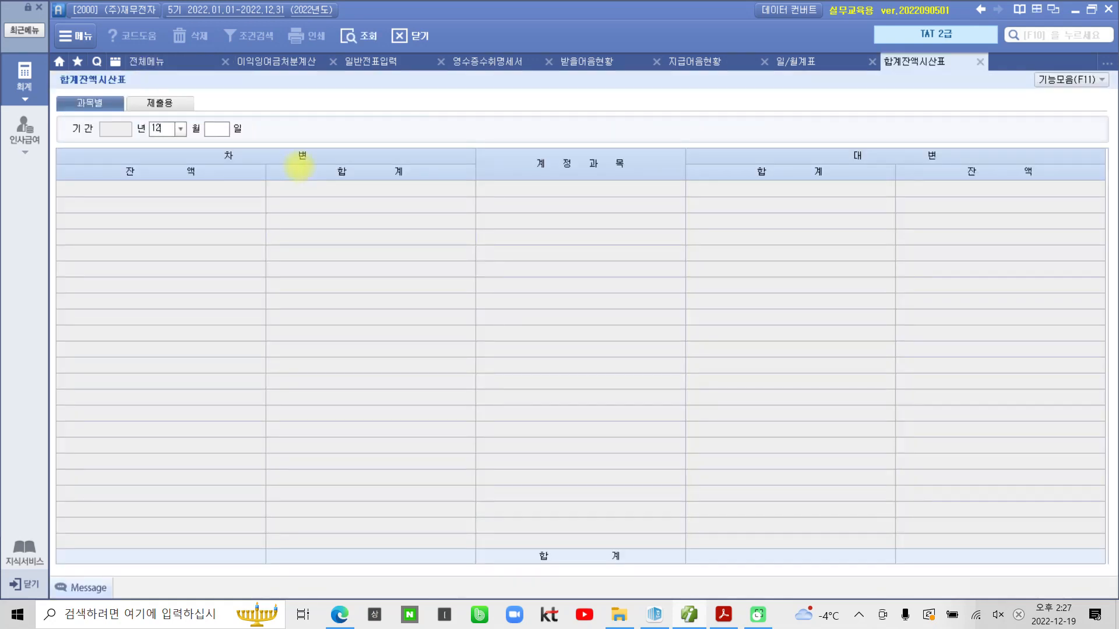
key("Return")
key("Return")
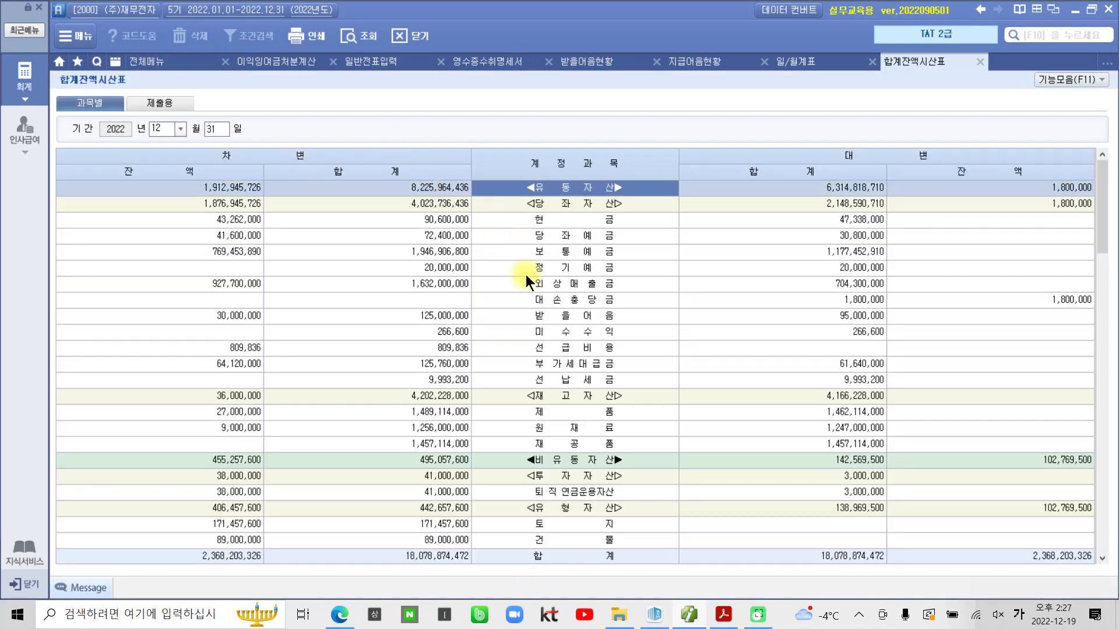
Examine which 유형자산 account each 감가상각누계액 row belongs to in the 합계잔액시산표, from 건물 down to 비품.
left_click(558, 406)
scroll(558, 406, "down", 10)
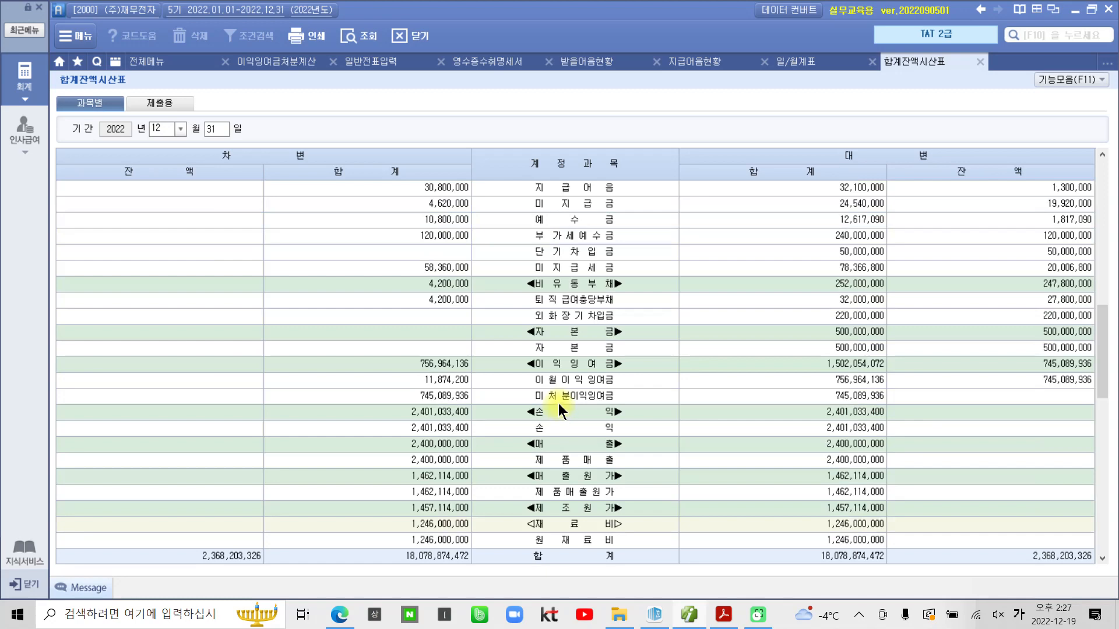
scroll(558, 405, "up", 3)
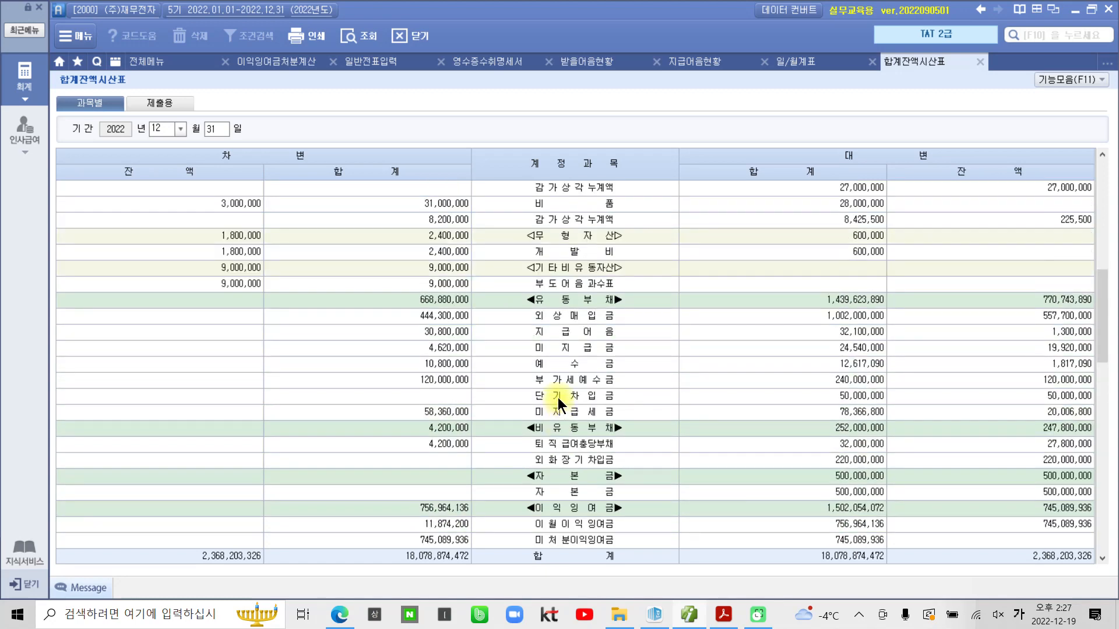
scroll(558, 397, "up", 6)
left_click(558, 397)
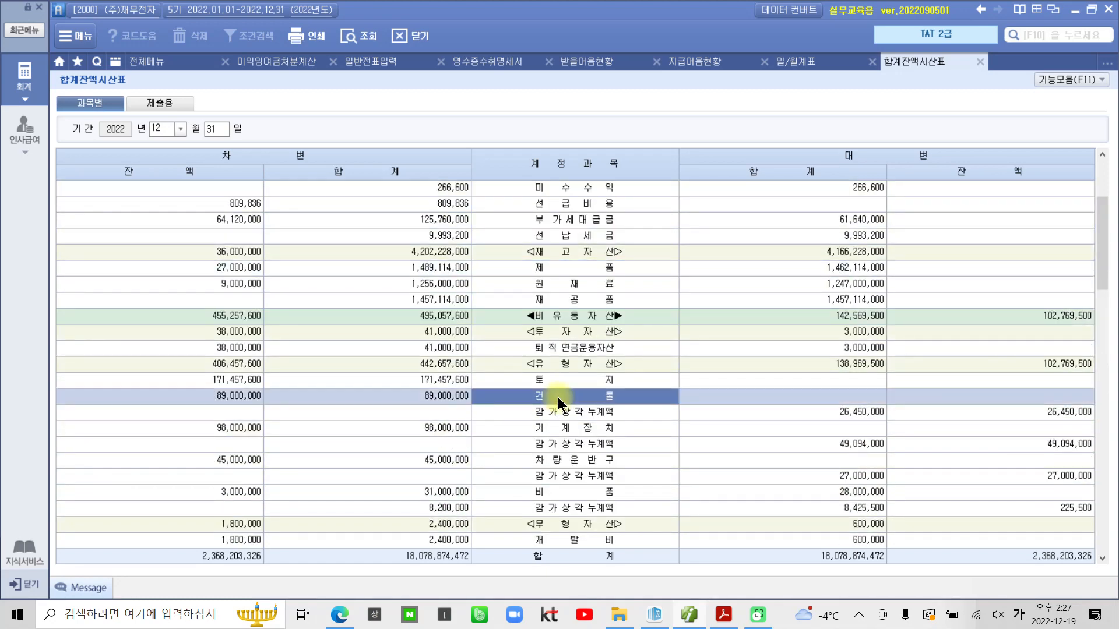
left_click(555, 412)
left_click(556, 429)
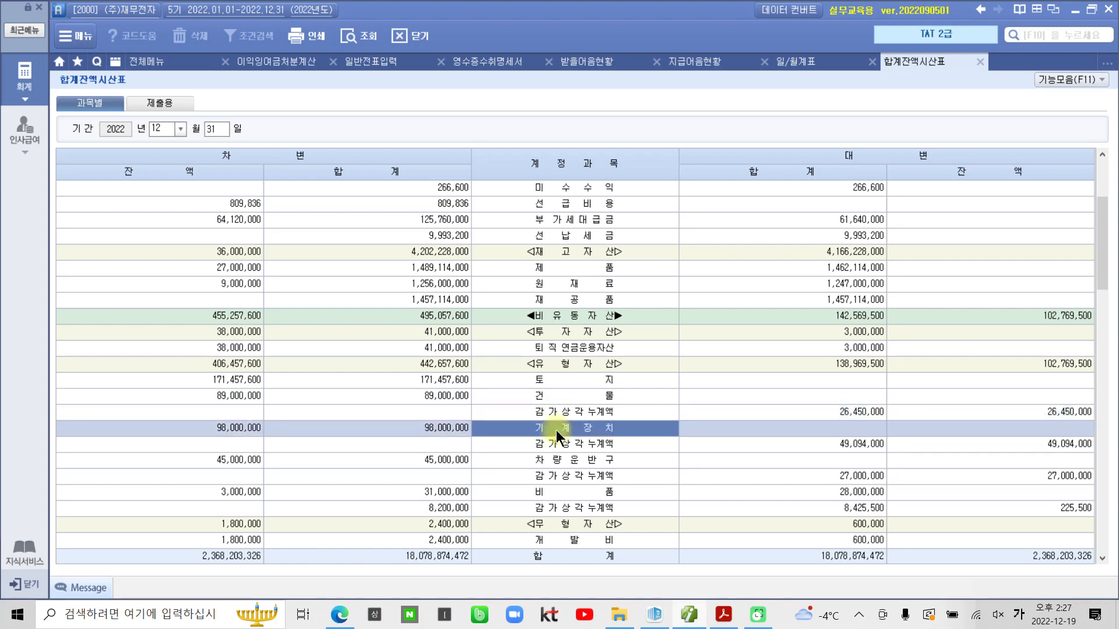
left_click(558, 460)
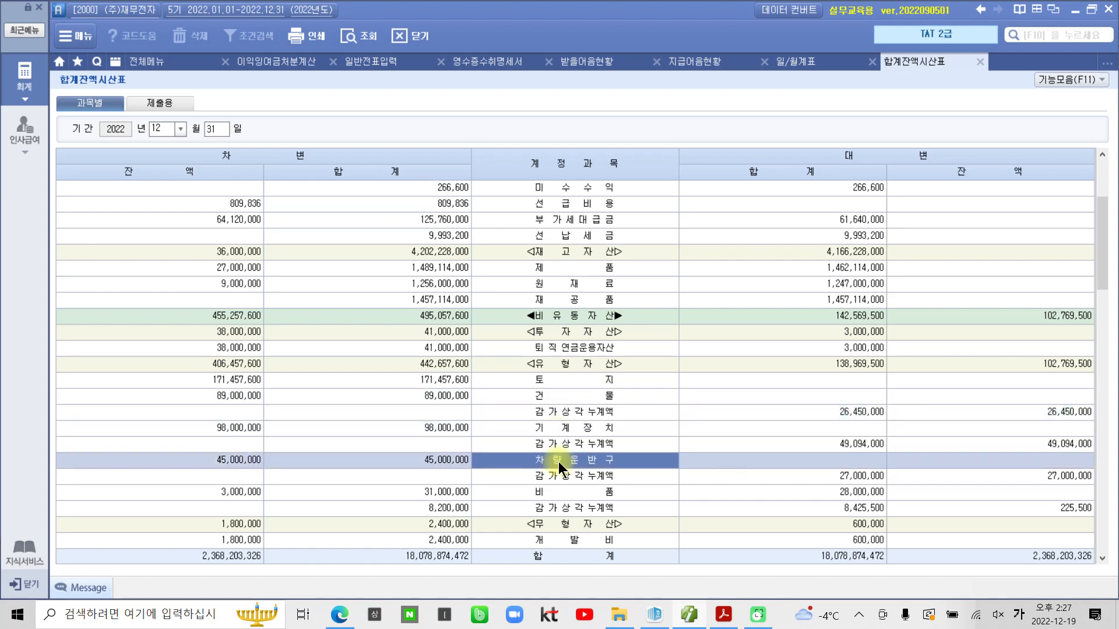
left_click(558, 476)
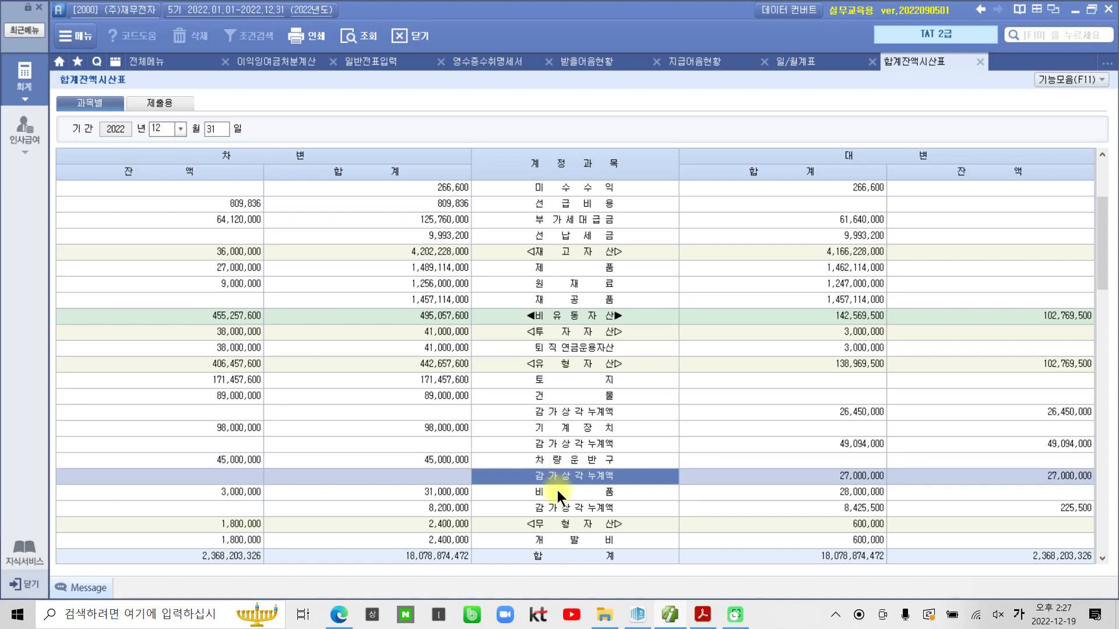
left_click(557, 490)
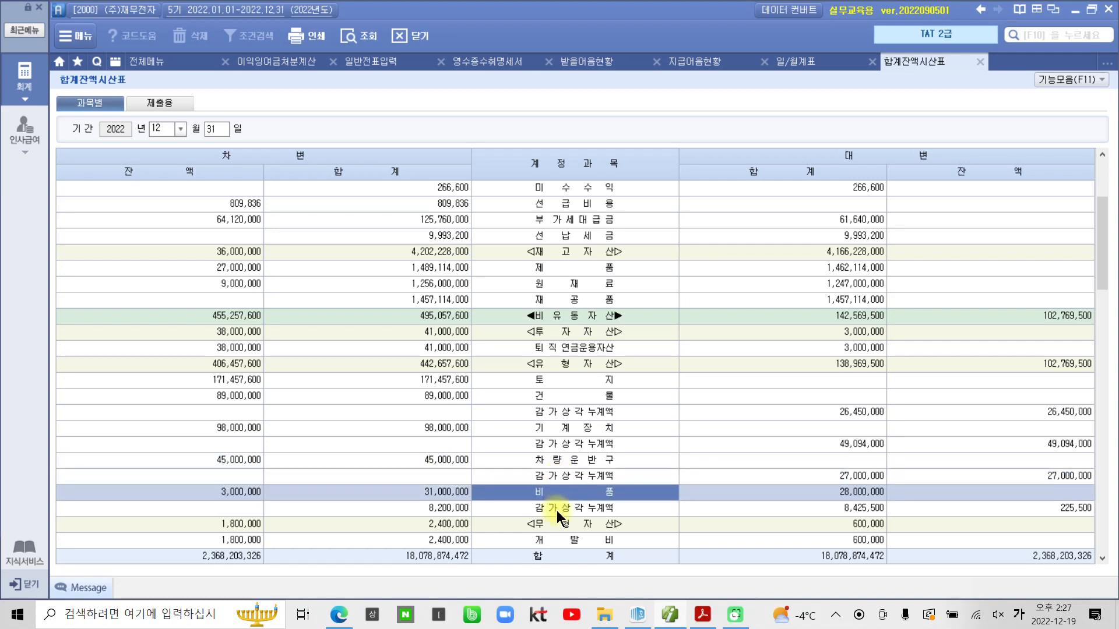
left_click(557, 509)
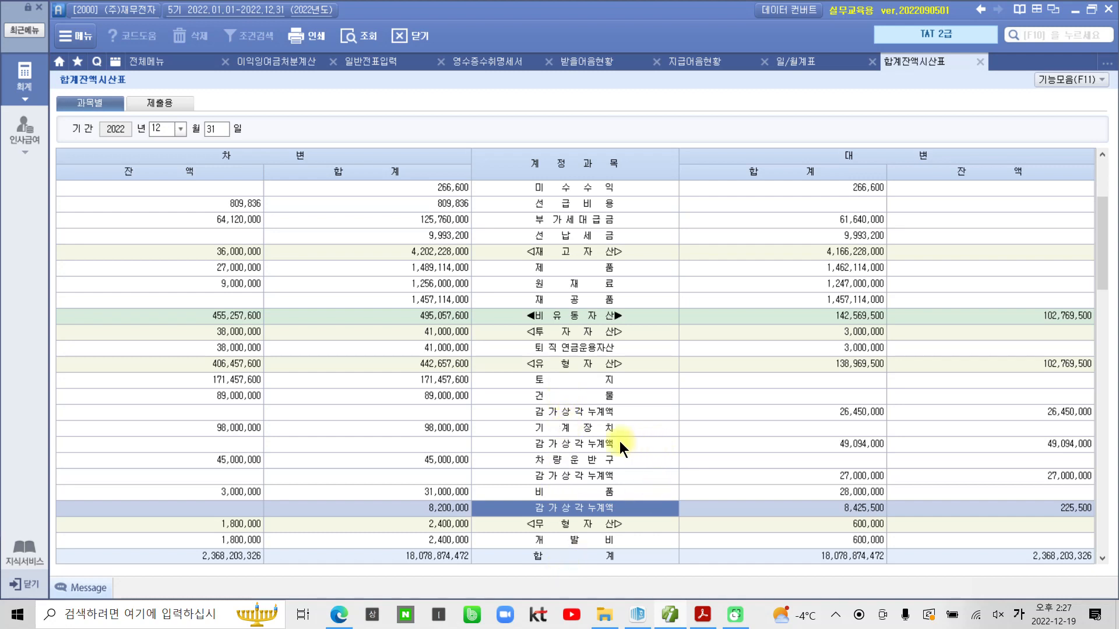
Look up the 계정별원장 of the 감가상각누계액 for 건물 to check its opening balance and current-year entry.
left_click(587, 414)
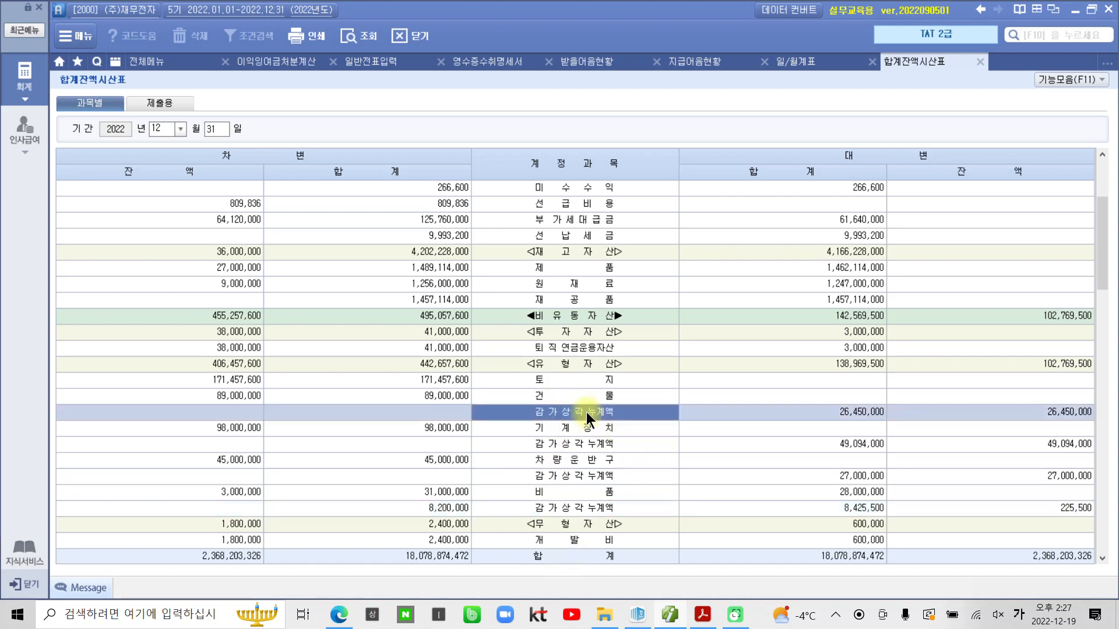
left_click(590, 400)
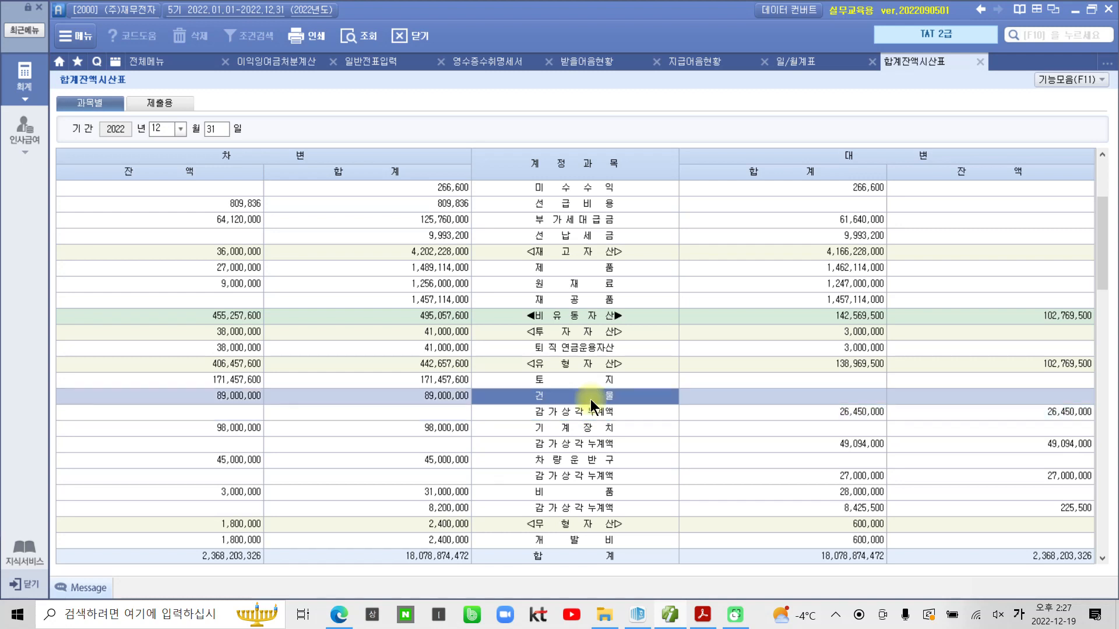
left_click(591, 406)
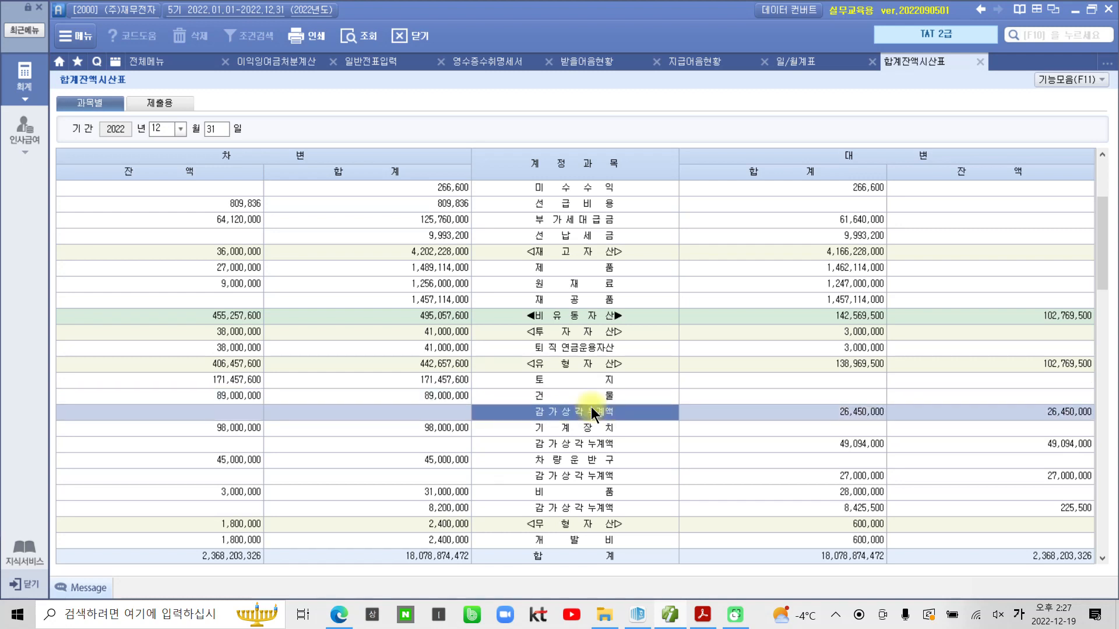
left_click(843, 409)
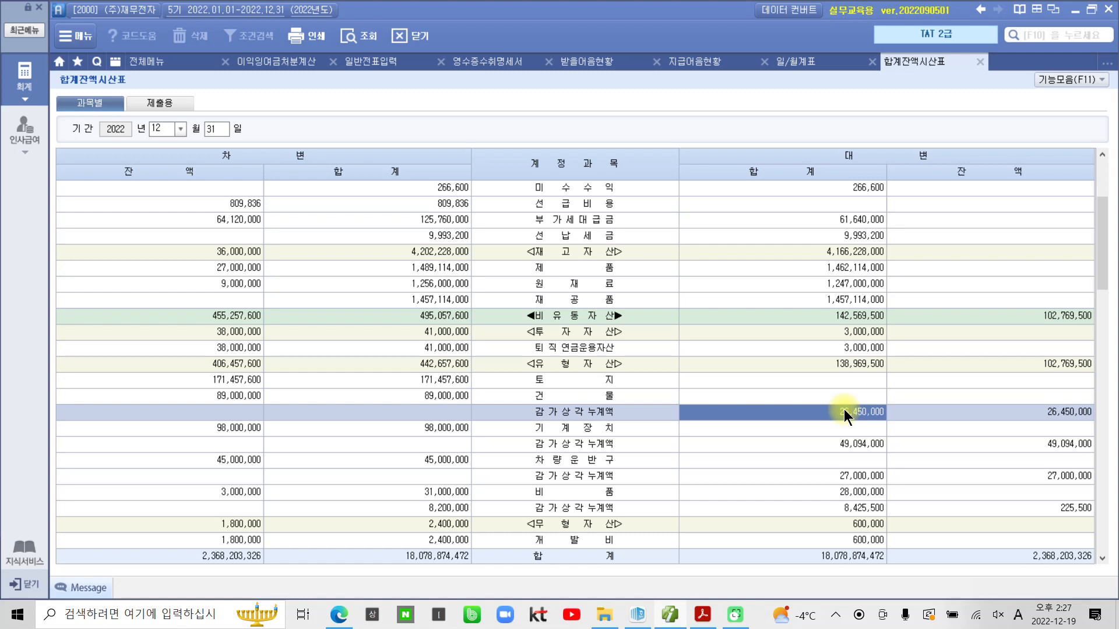
double_click(844, 413)
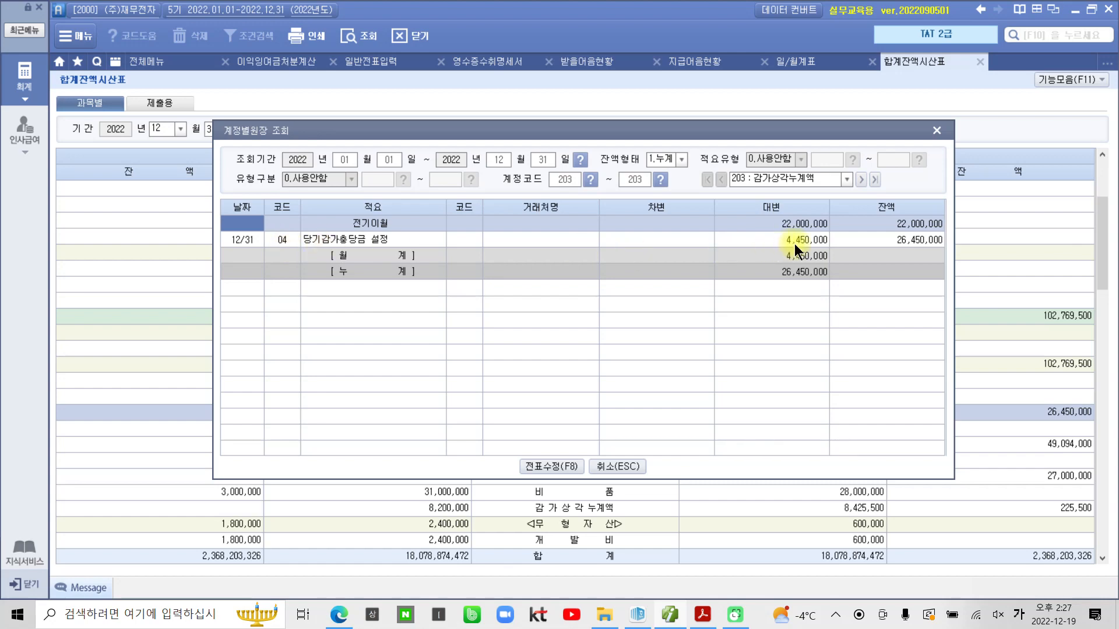
left_click(936, 130)
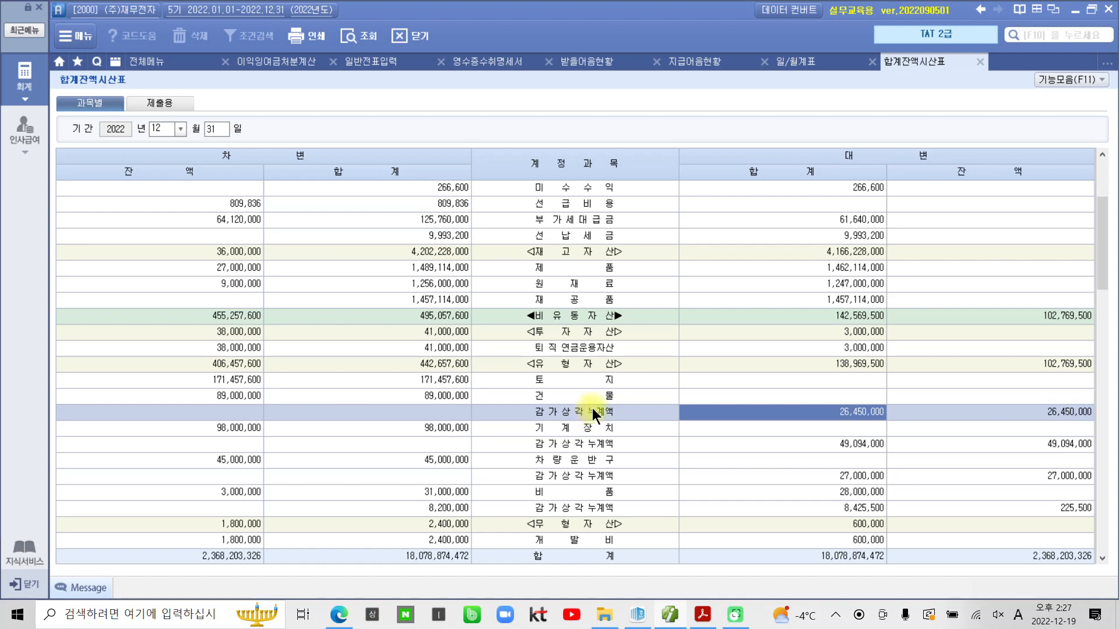
double_click(865, 409)
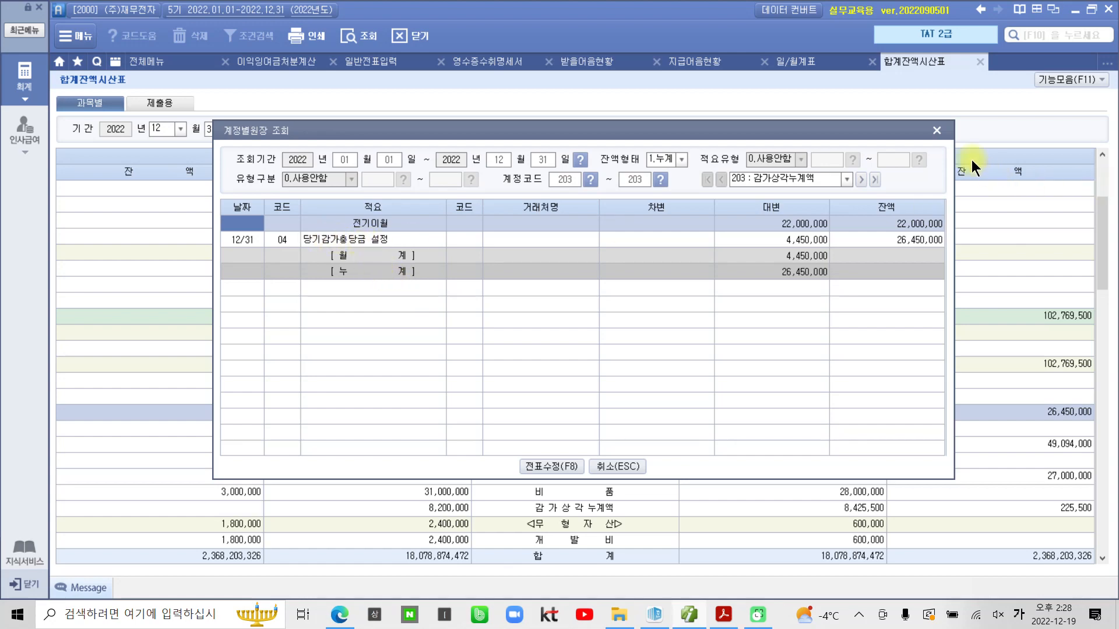
Close the 계정별원장 lookup and all open screens from 합계잔액시산표 back to 이익잉여금처분계산서.
left_click(937, 131)
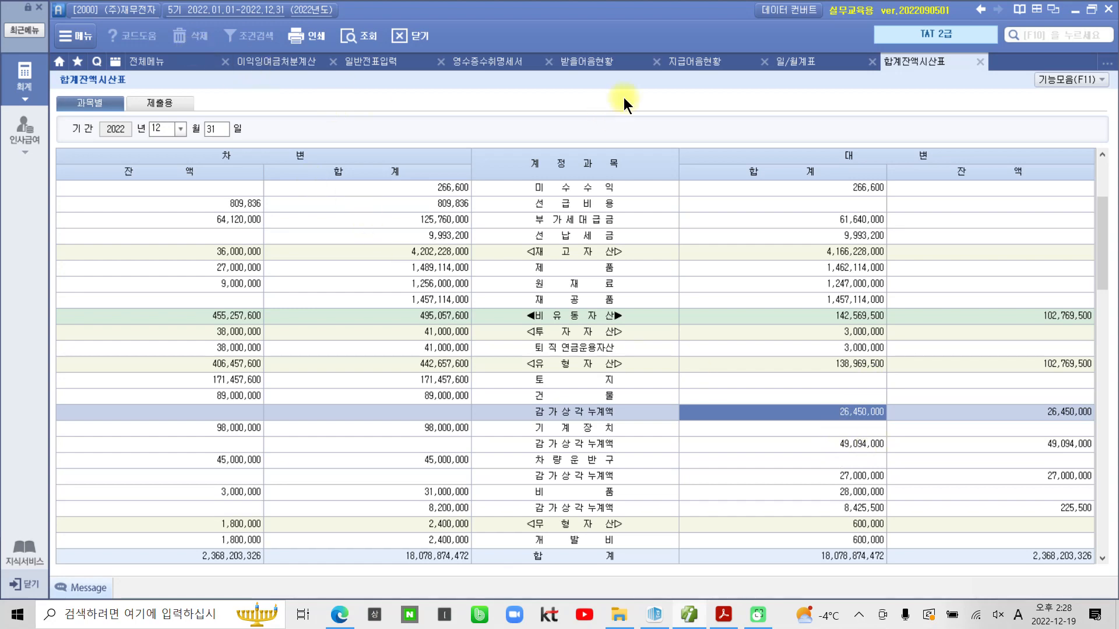
left_click(980, 61)
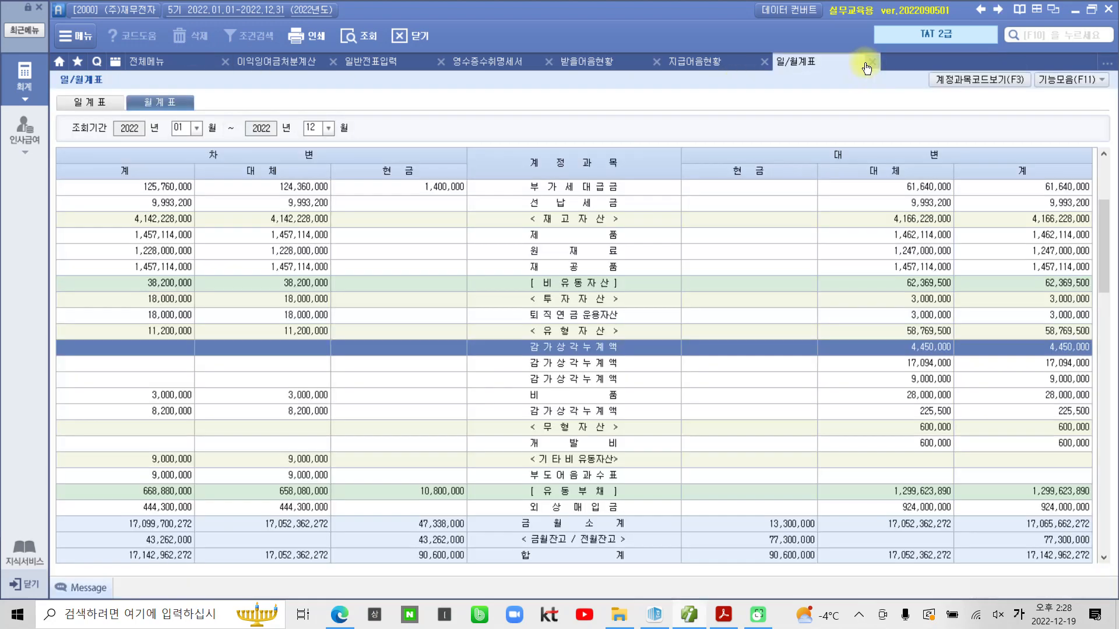
left_click(872, 62)
left_click(764, 61)
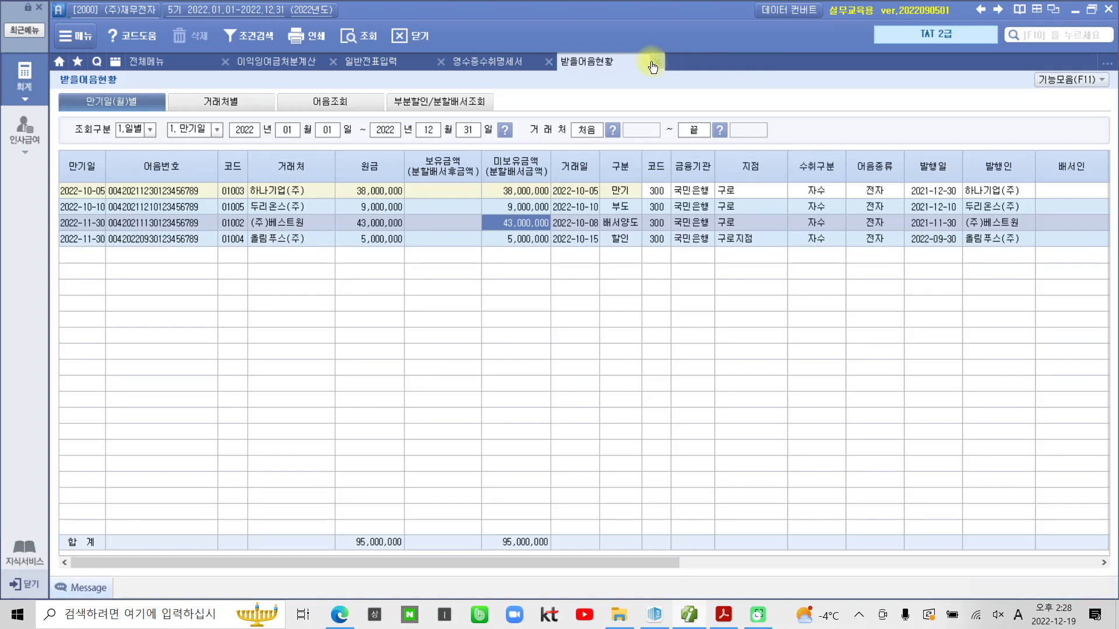
left_click(656, 62)
left_click(548, 61)
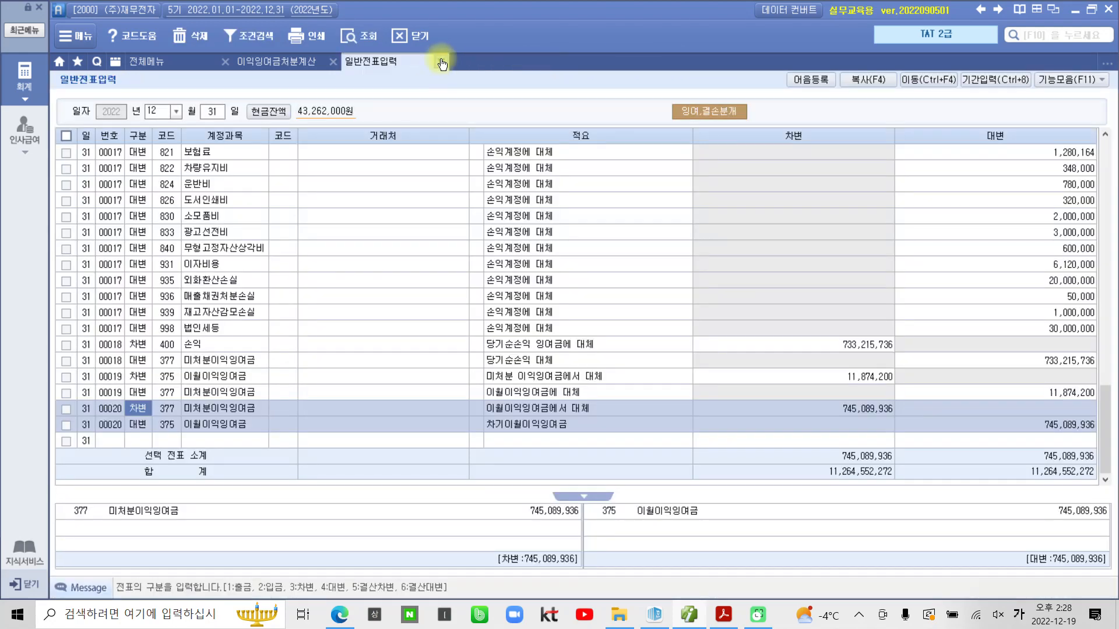
left_click(441, 61)
left_click(333, 61)
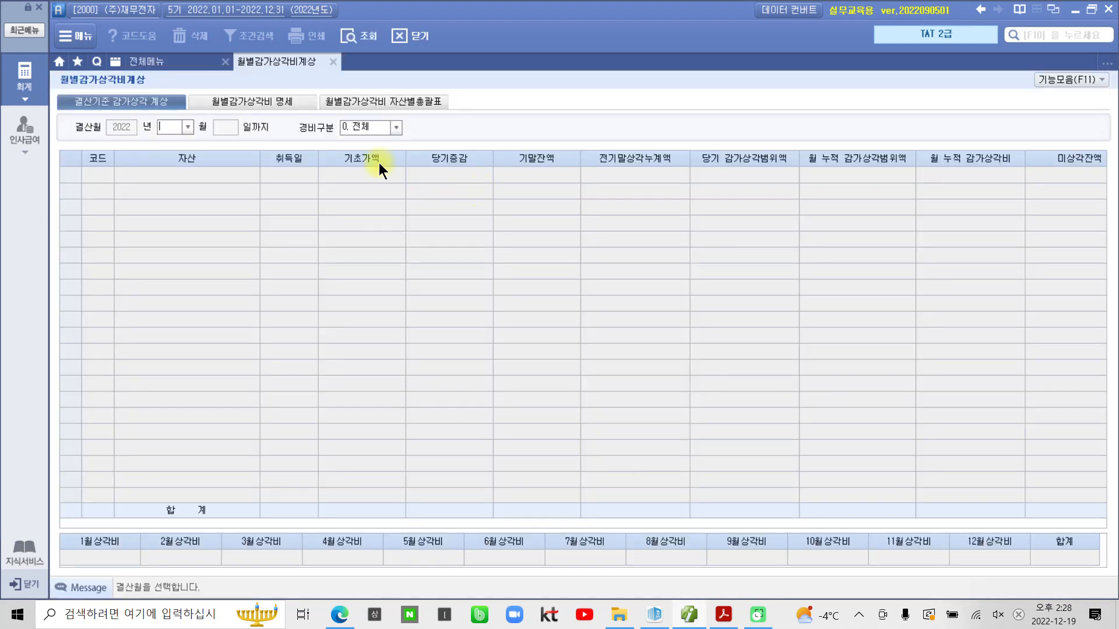
Query the 결산기준 감가상각 계상 in 월별감가상각비계상 through December 2022 for 경비구분 0.전체, loading the saved data.
type("1")
key("Return")
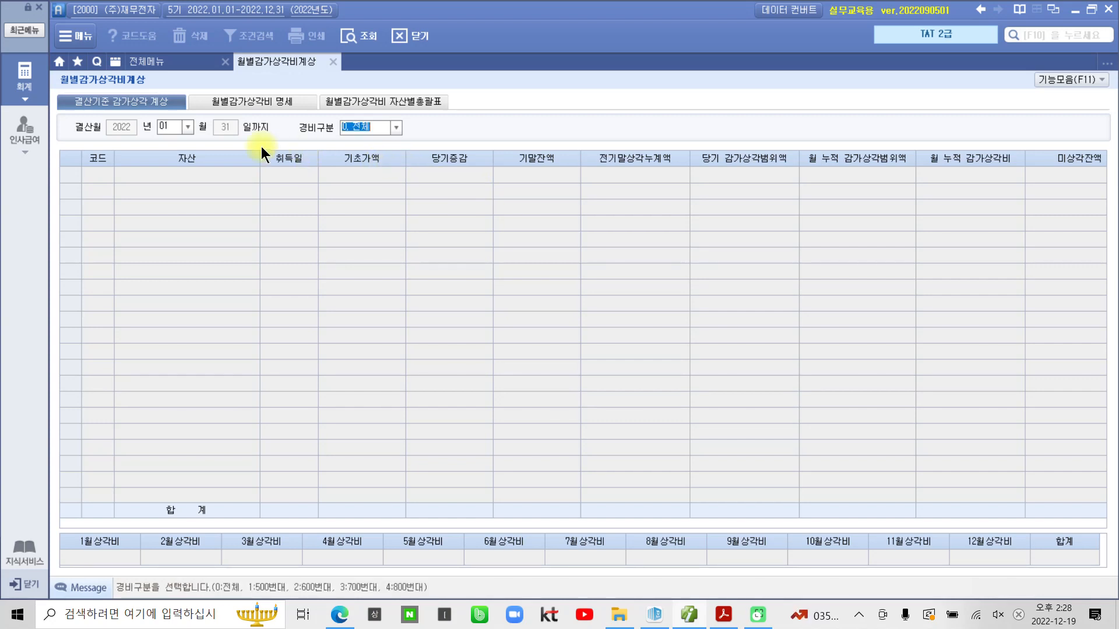
left_click(159, 129)
type("12")
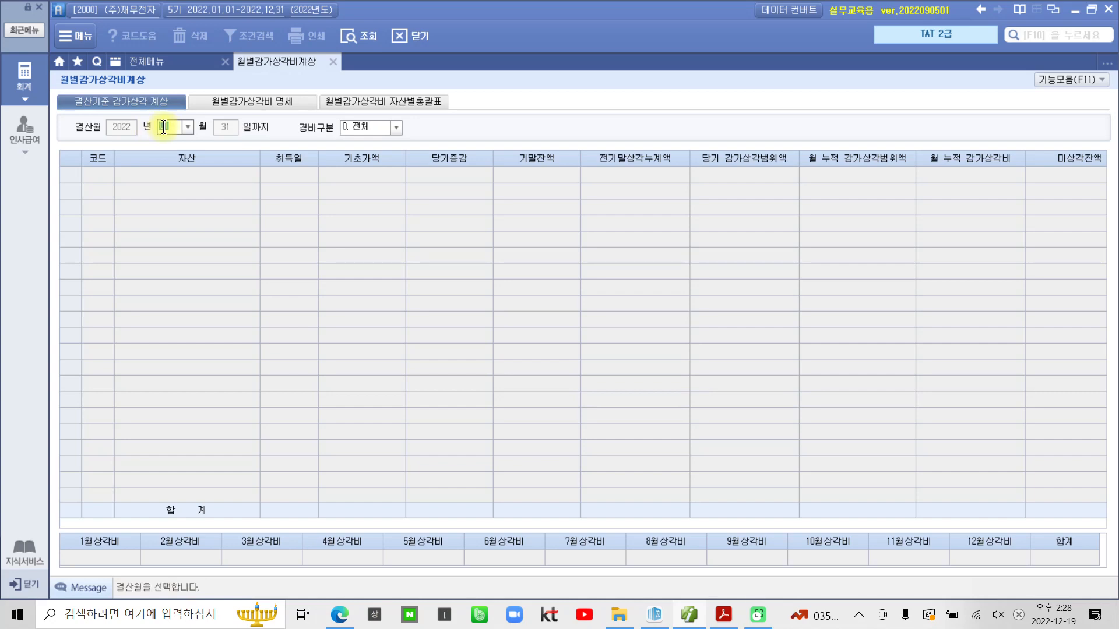
key("Return")
key("Return")
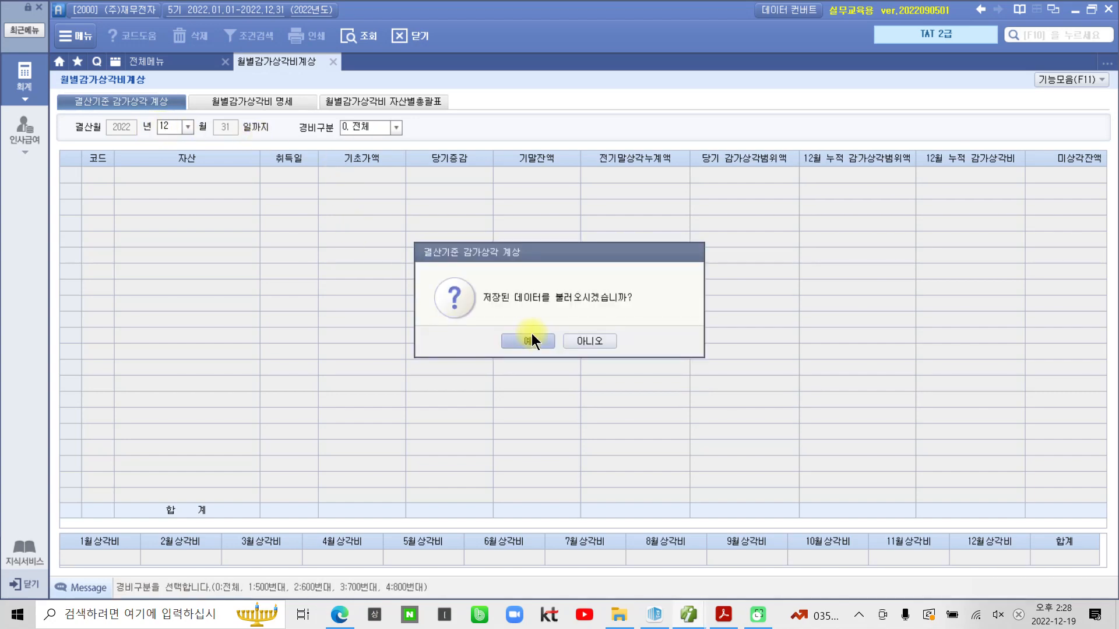
left_click(528, 339)
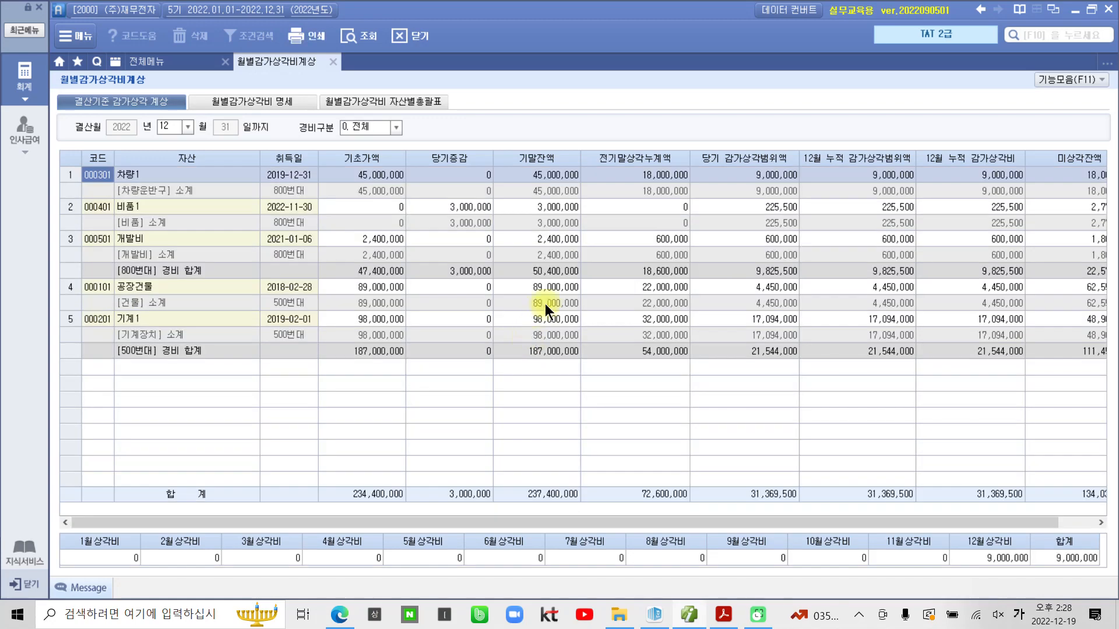
Check-mark the 12월 누적 감가상각비 column, box its subtotals for 차량운반구, 비품, 개발비, 건물 and 기계장치, and check-mark the 기계장치 subtotal.
left_click_drag(613, 521, 917, 515)
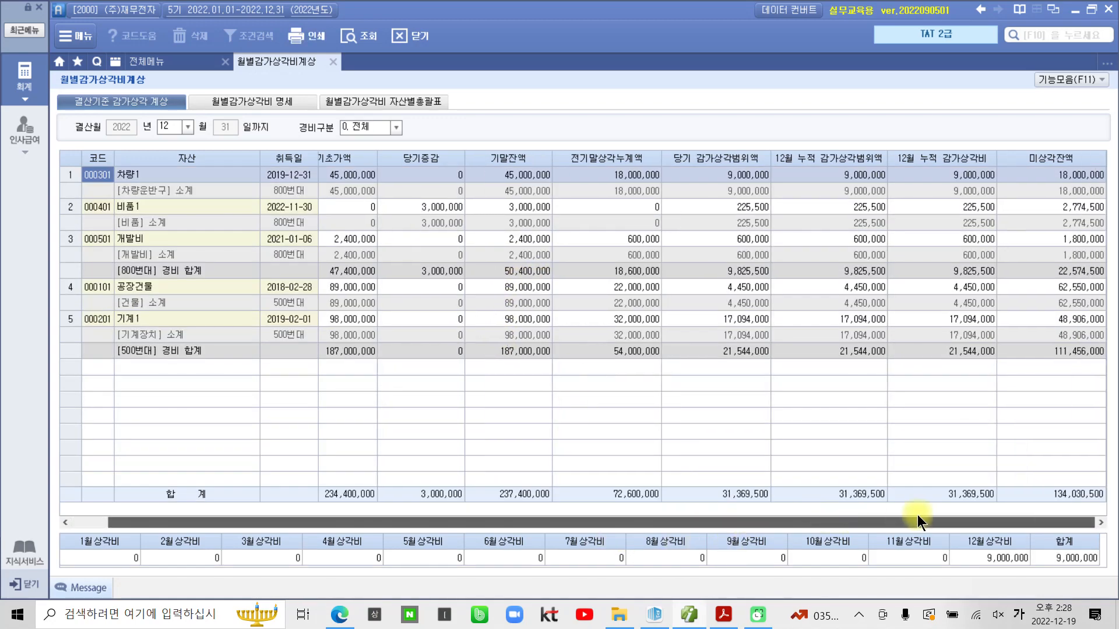
left_click(953, 190)
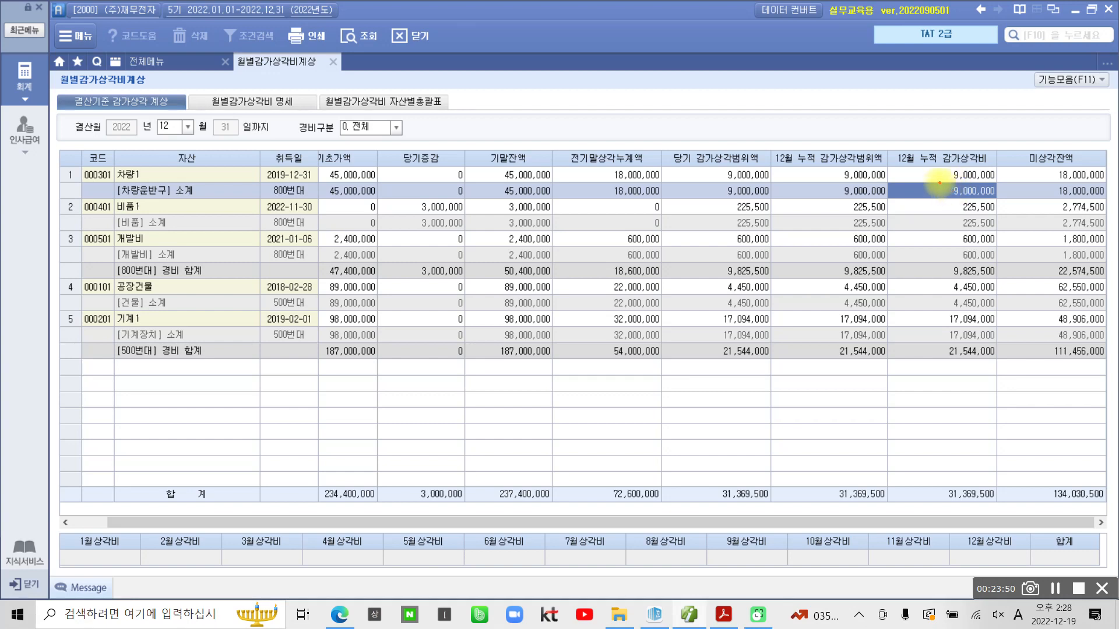
left_click(940, 187)
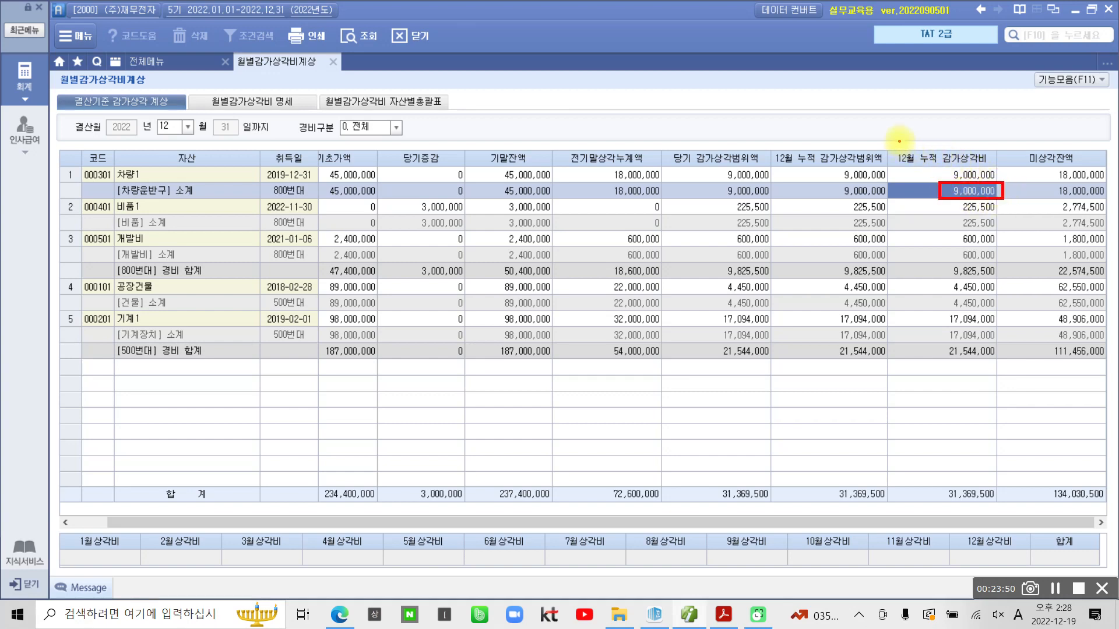
left_click_drag(900, 142, 923, 138)
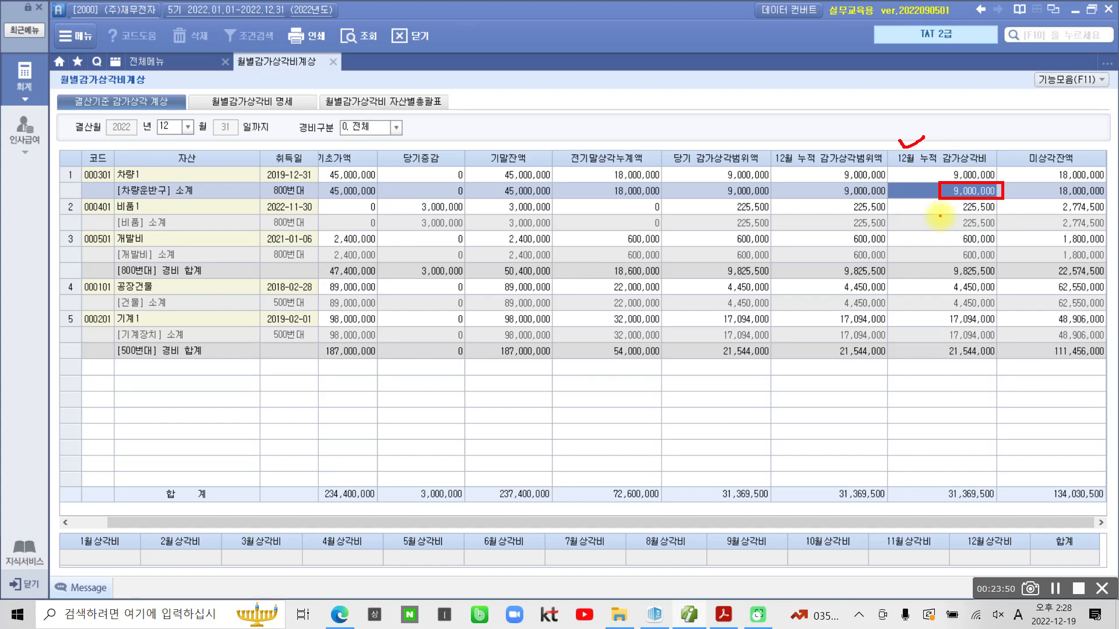
left_click_drag(940, 215, 1003, 232)
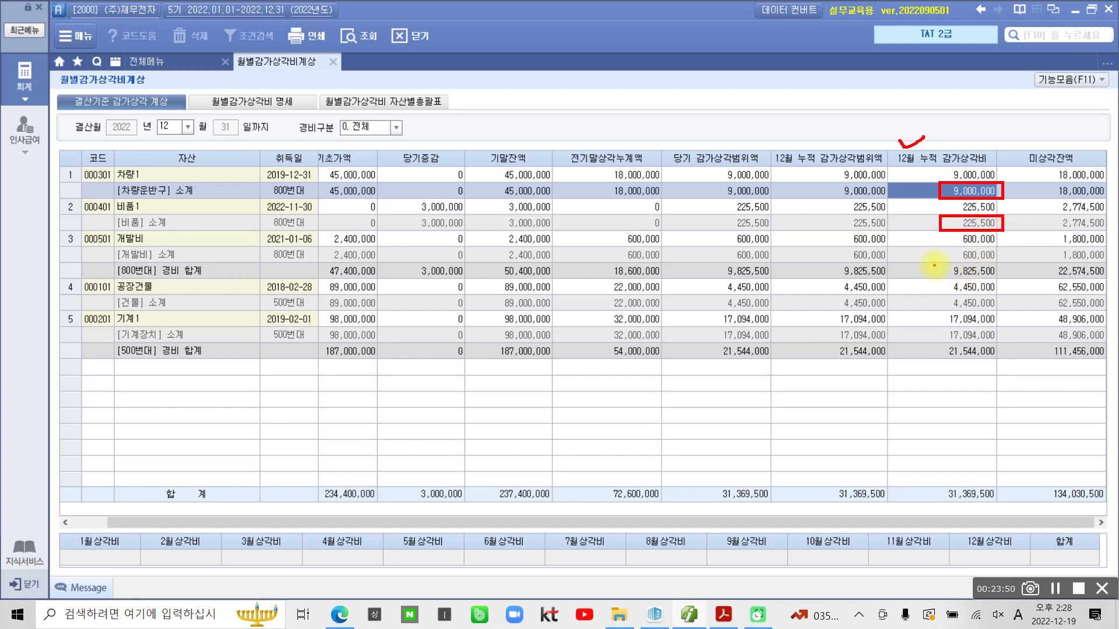
left_click_drag(941, 246, 1003, 260)
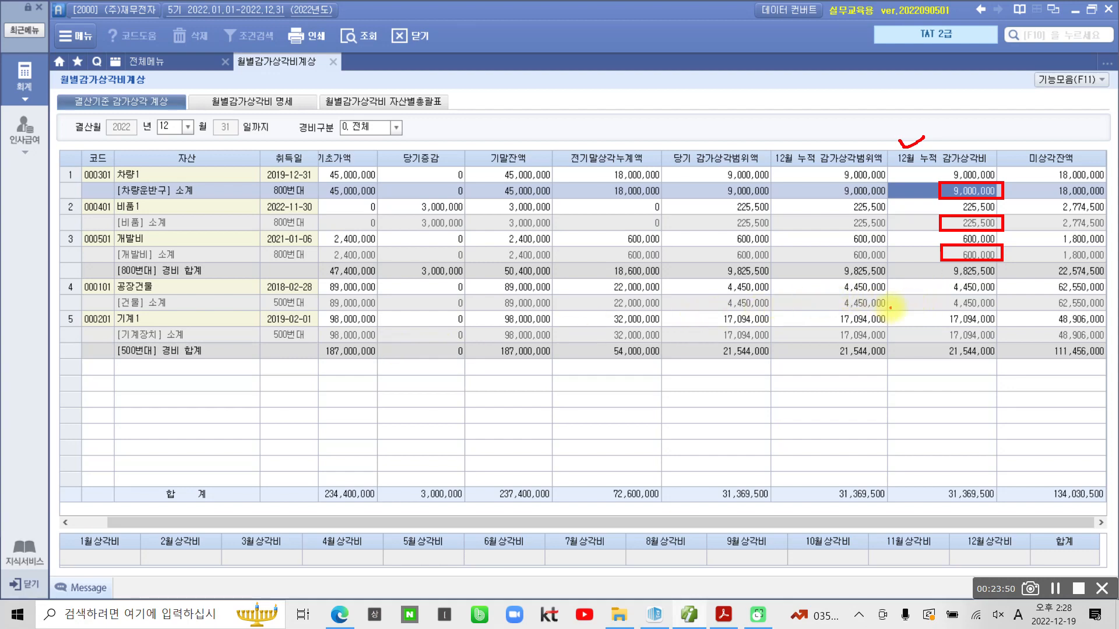
left_click_drag(935, 293, 1003, 312)
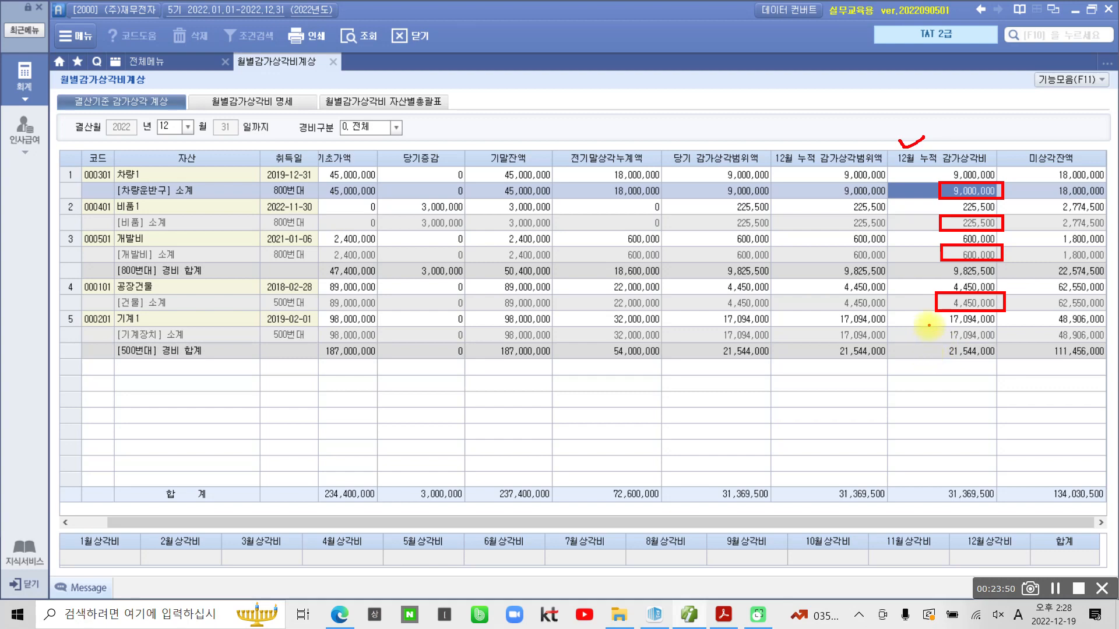
left_click_drag(929, 325, 1007, 345)
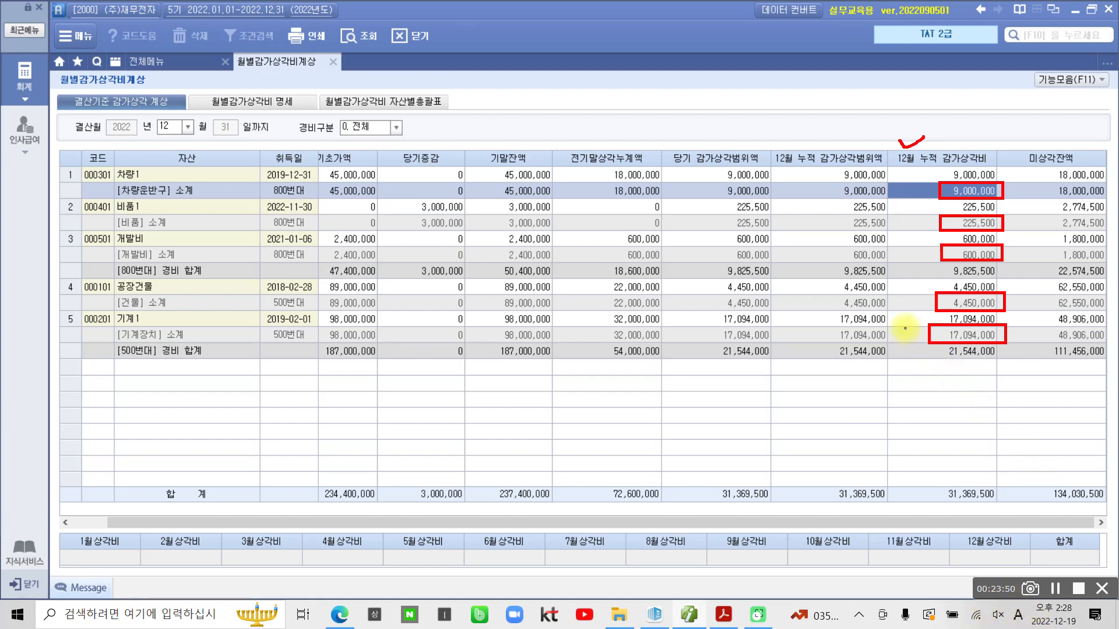
left_click_drag(905, 336, 920, 331)
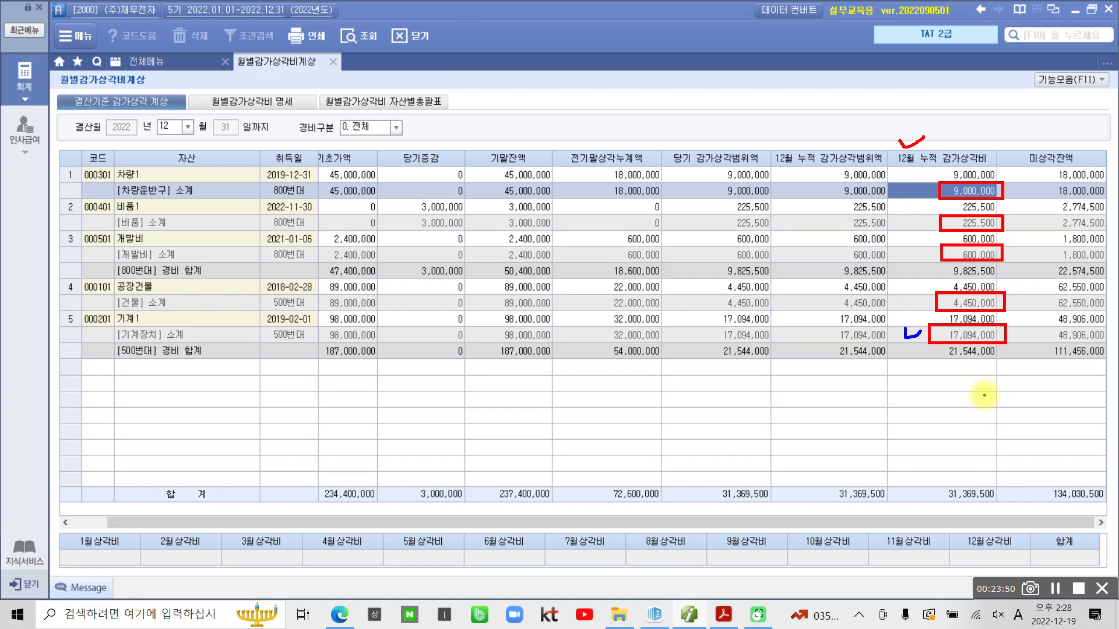
Examine the acquisition date and December cumulative depreciation of 기계1 and the 기계장치 subtotal in the monthly depreciation schedule.
left_click_drag(276, 94, 309, 105)
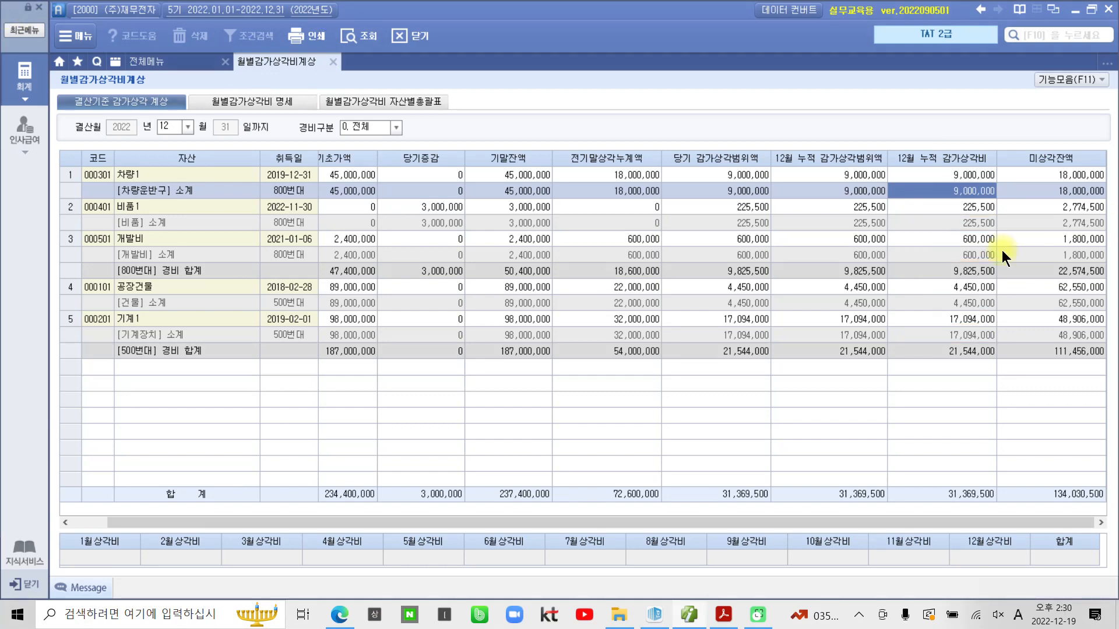
left_click(183, 333)
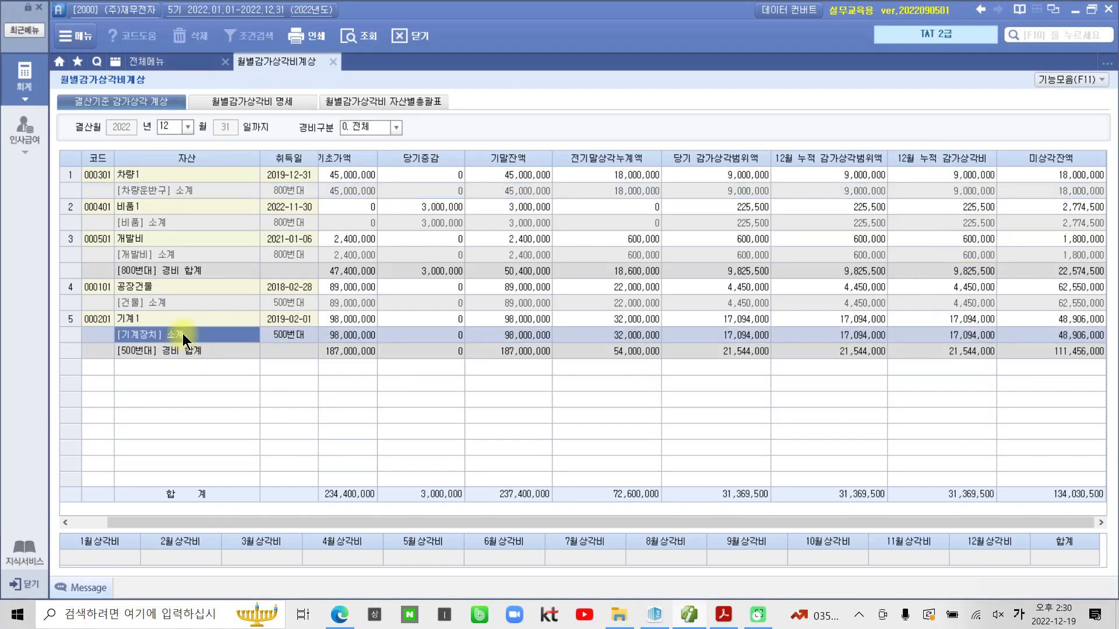
left_click(969, 336)
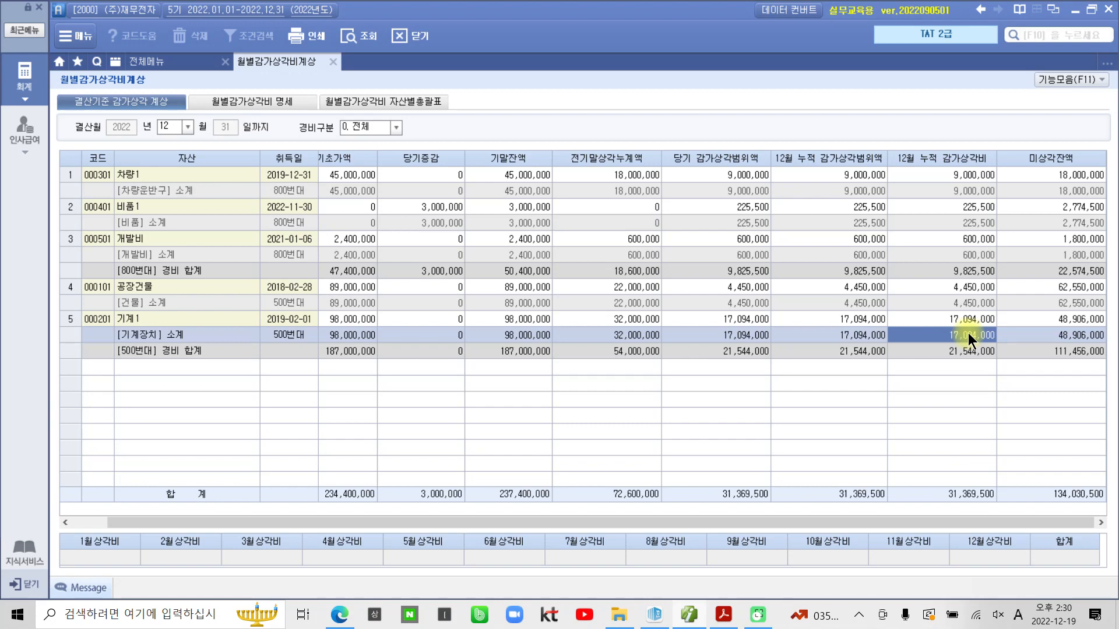
left_click(232, 334)
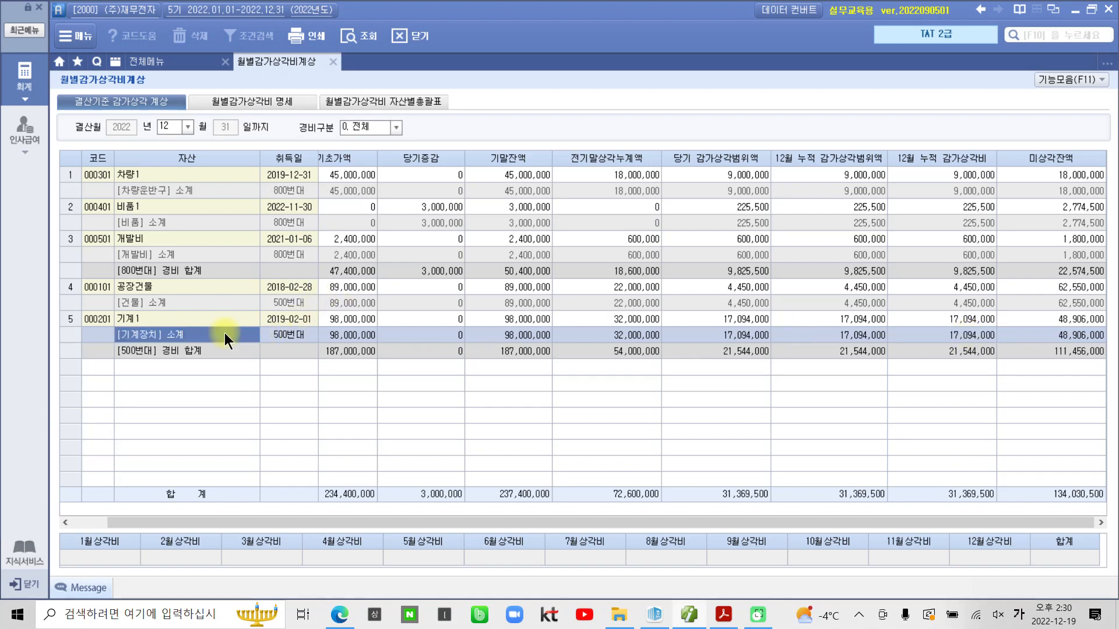
left_click(105, 318)
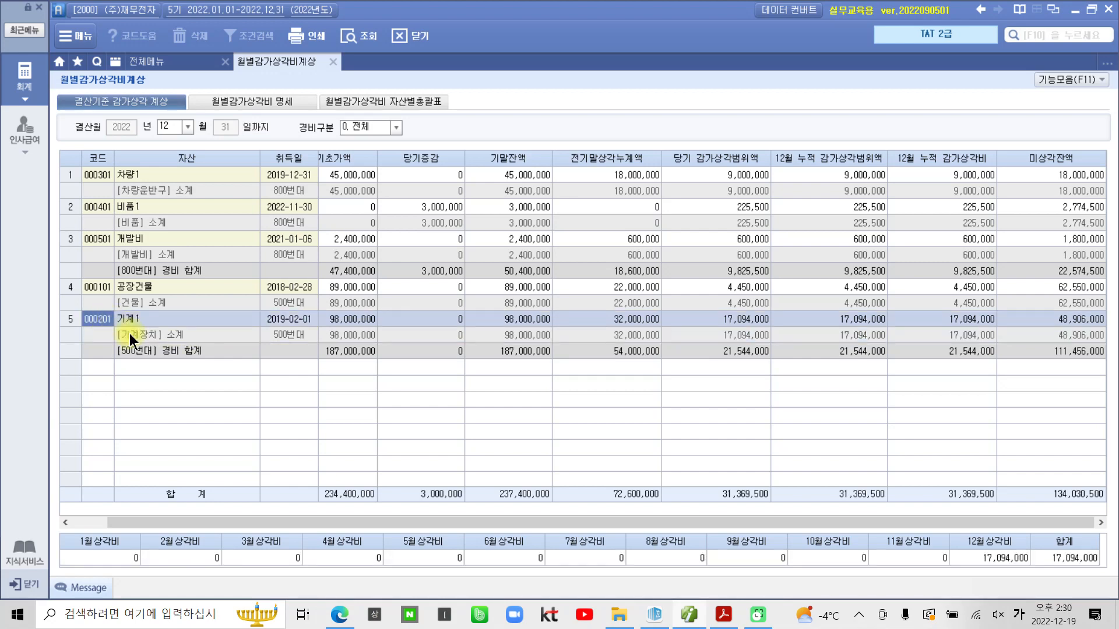
left_click(129, 334)
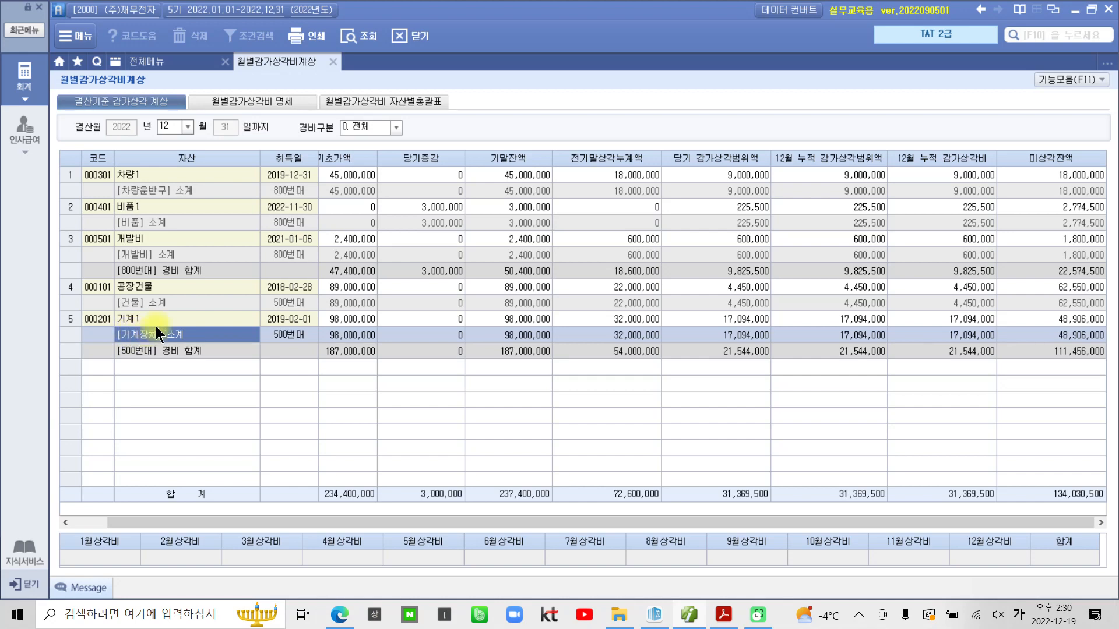
left_click(302, 320)
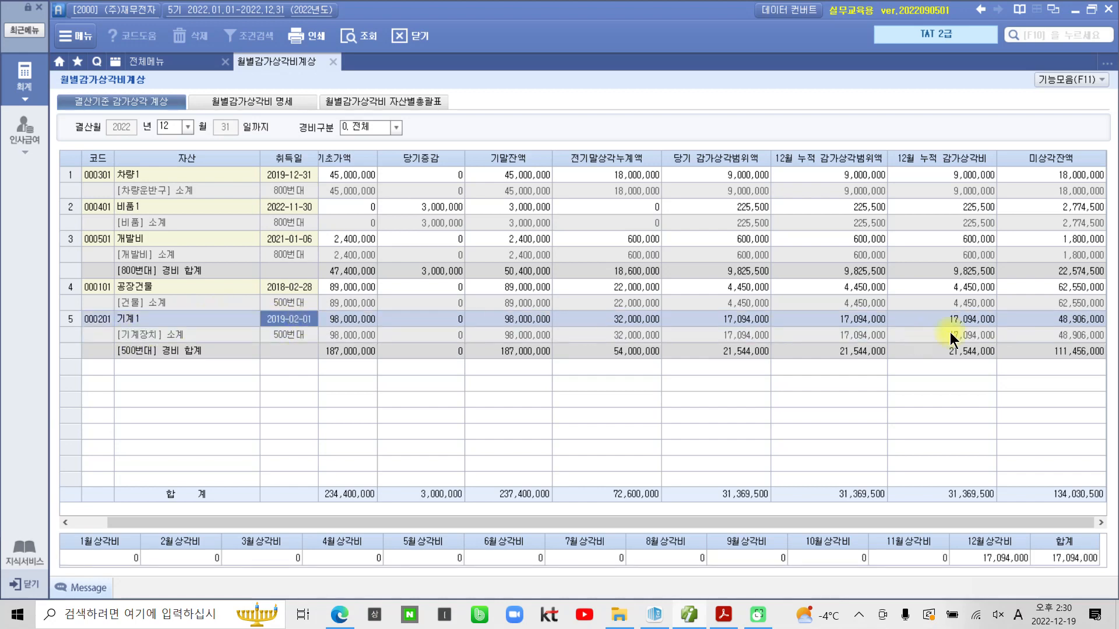
left_click(966, 325)
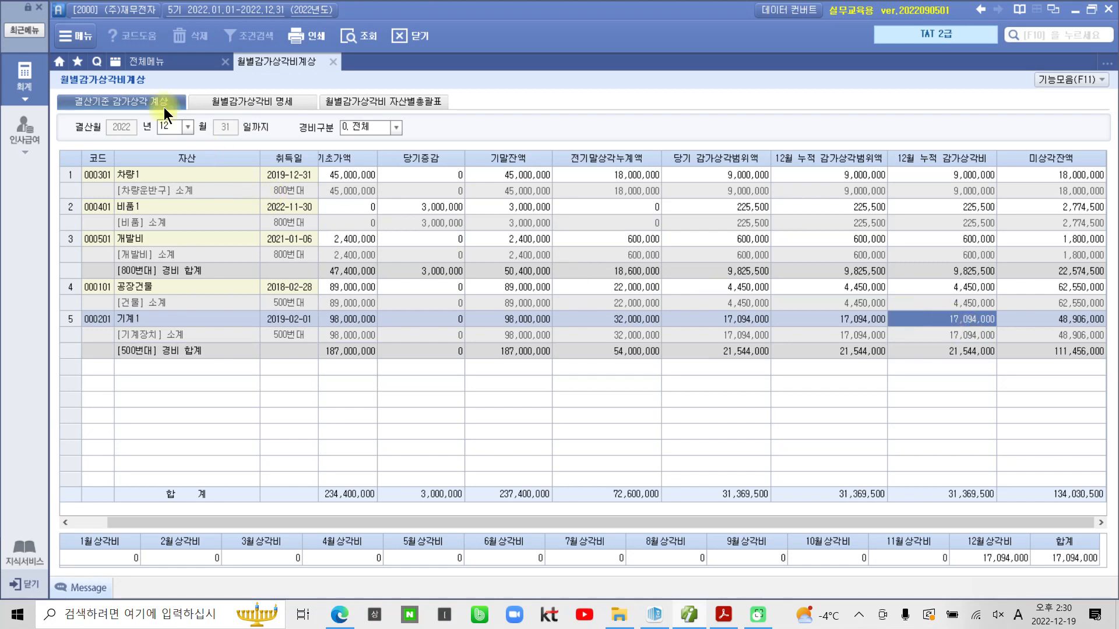
Open the trial balance (합계잔액시산표) from the full menu and query it for month 12 of 2022.
left_click(156, 58)
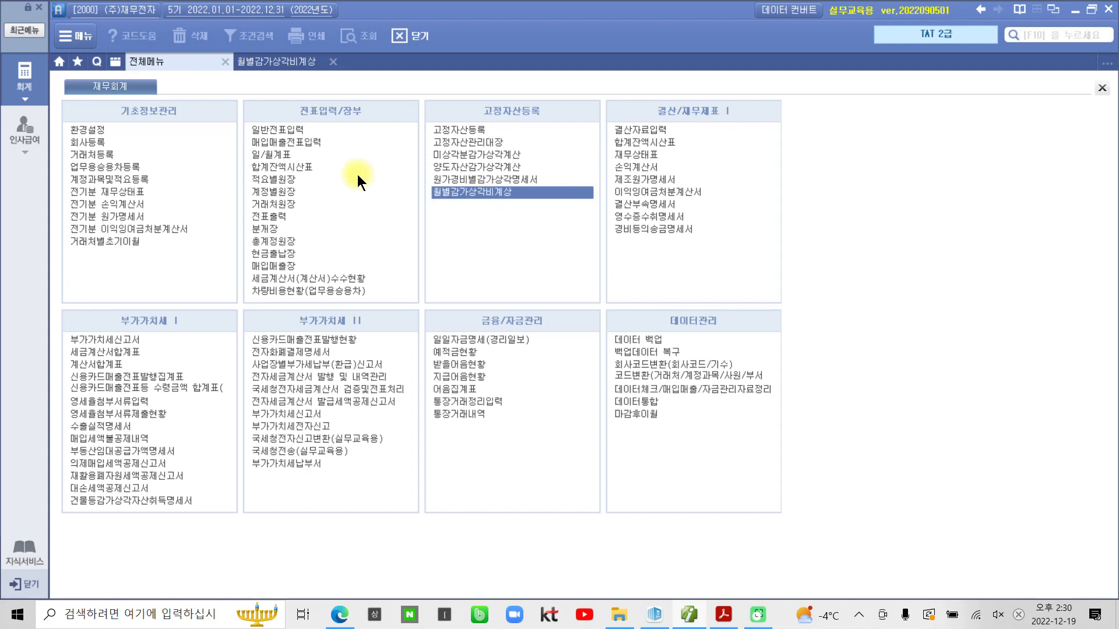
left_click(299, 167)
type("12")
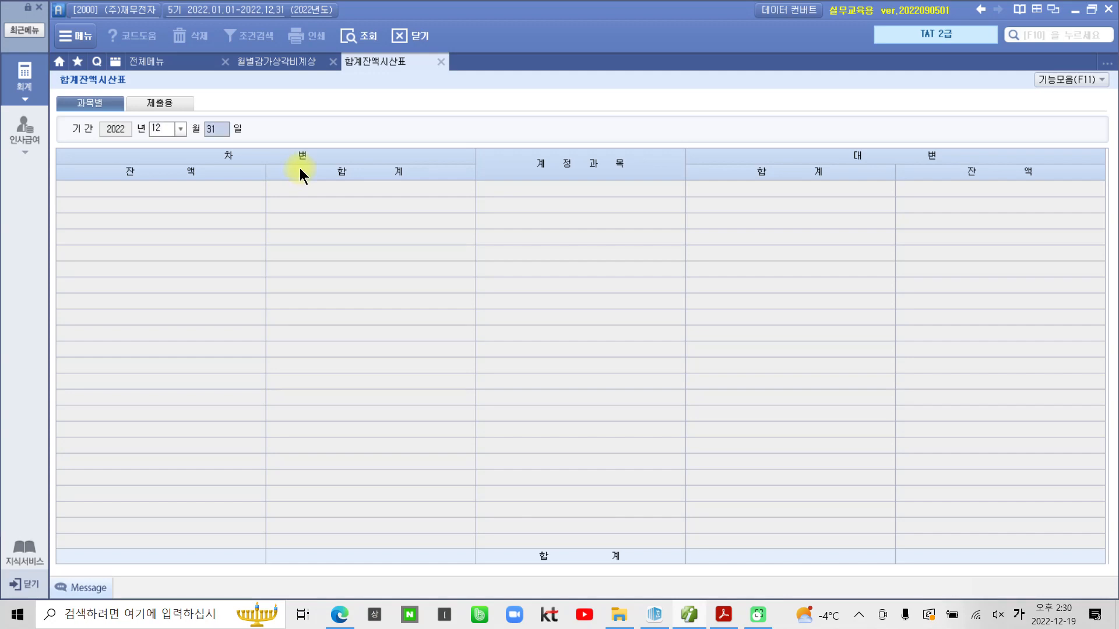
key("Return")
key("Return")
Open the account ledger of 기계장치 under the tangible assets in the trial balance.
scroll(571, 411, "down", 10)
scroll(610, 419, "up", 3)
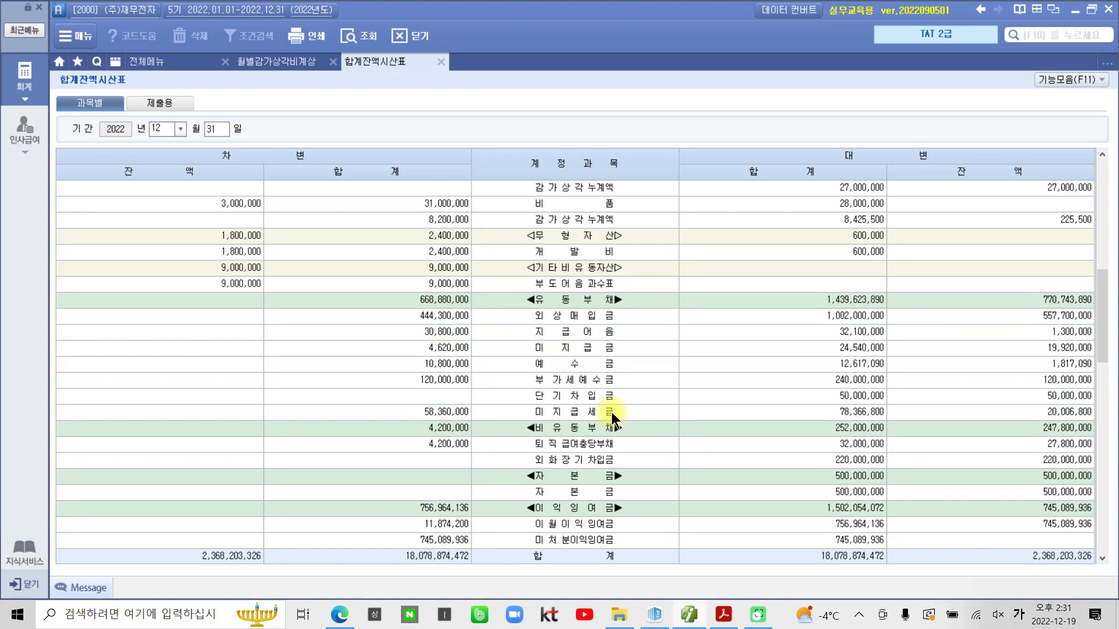
scroll(611, 412, "up", 3)
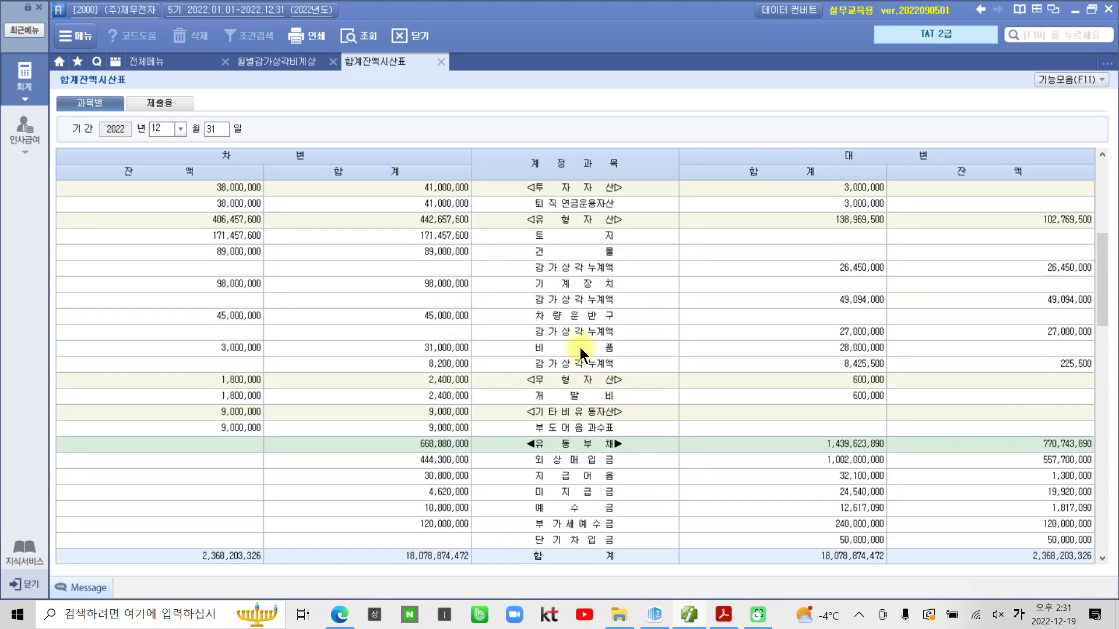
double_click(580, 282)
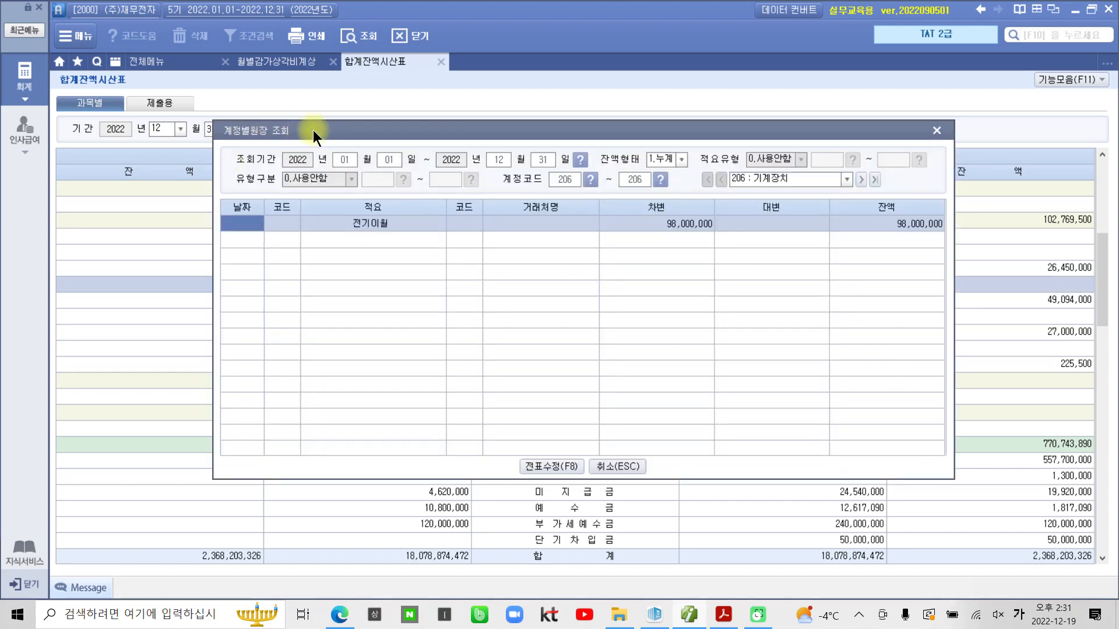
left_click_drag(313, 130, 286, 138)
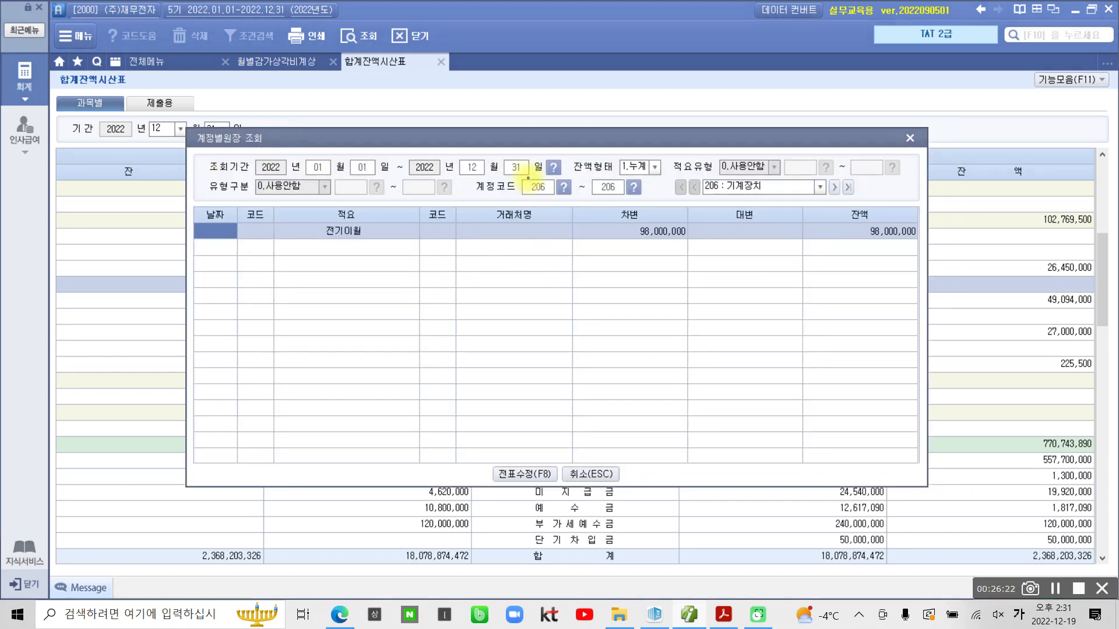
Check the account code and name of 기계장치 in the ledger inquiry, and close the ledger.
left_click_drag(468, 173, 653, 200)
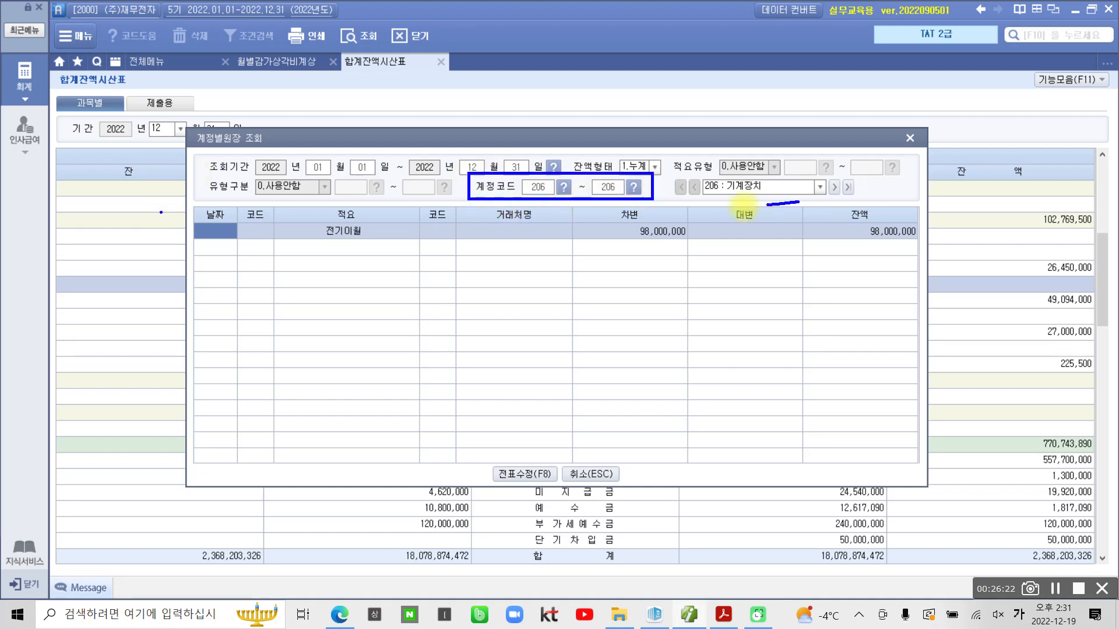
left_click_drag(812, 169, 781, 219)
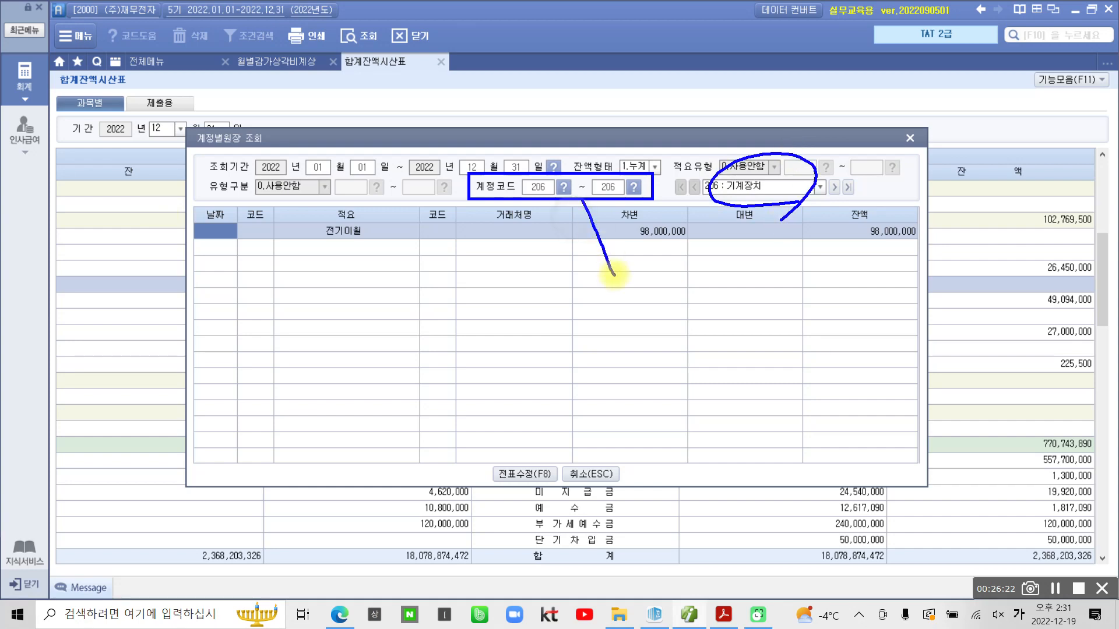
mouse_move(614, 275)
left_mouse_down()
mouse_move(587, 192)
mouse_move(597, 203)
left_mouse_up()
mouse_move(652, 287)
left_mouse_down()
mouse_move(662, 305)
mouse_move(693, 311)
left_mouse_up()
mouse_move(718, 283)
left_mouse_down()
mouse_move(709, 304)
mouse_move(730, 294)
mouse_move(722, 282)
left_mouse_up()
left_click_drag(770, 240, 741, 305)
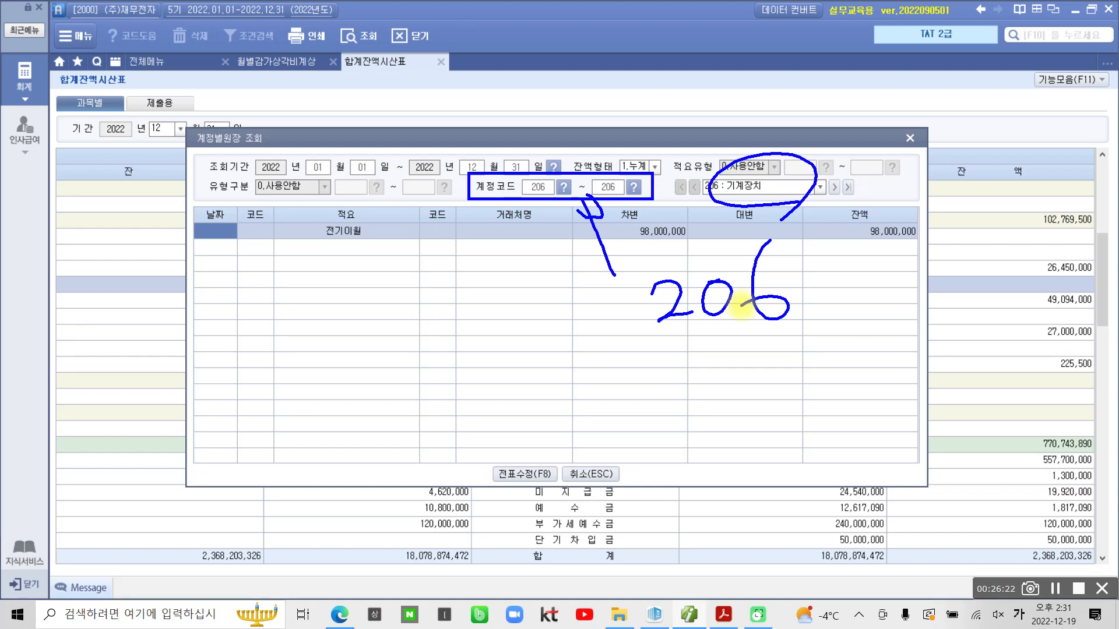
key("Escape")
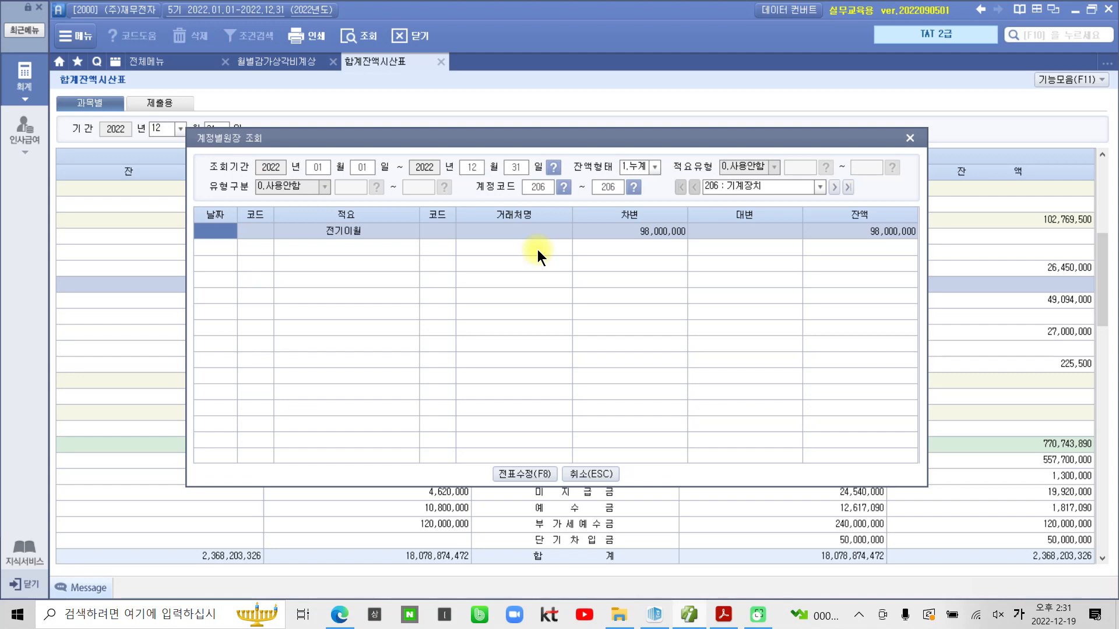
key("Escape")
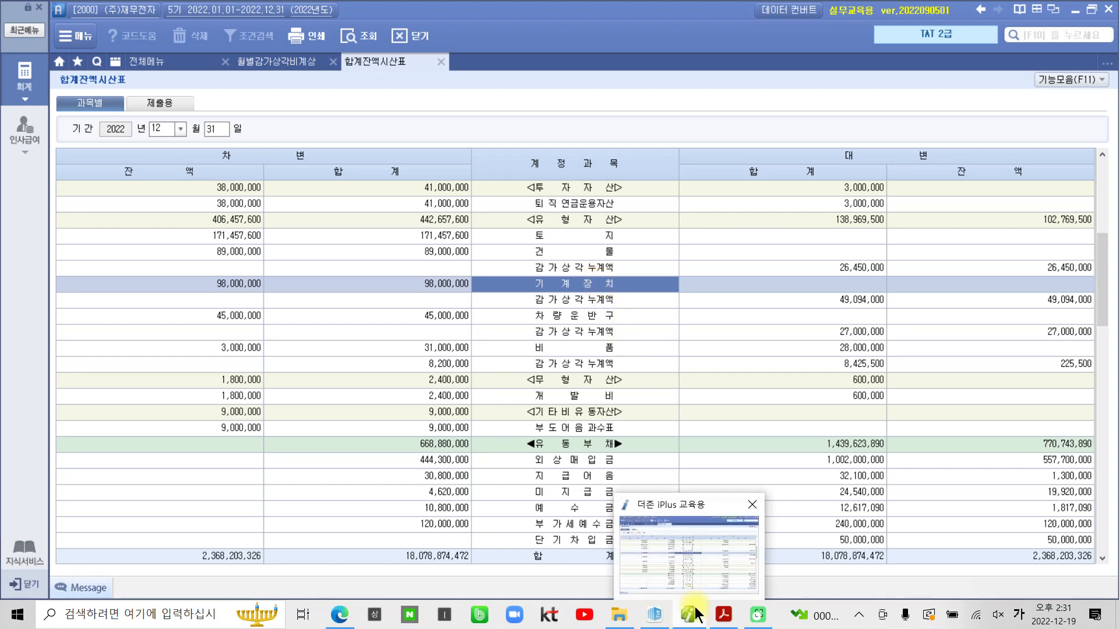
Switch to Adobe Acrobat Reader and highlight "법인세 중간예납 금액은" in question 05 of the PDF.
left_click(722, 615)
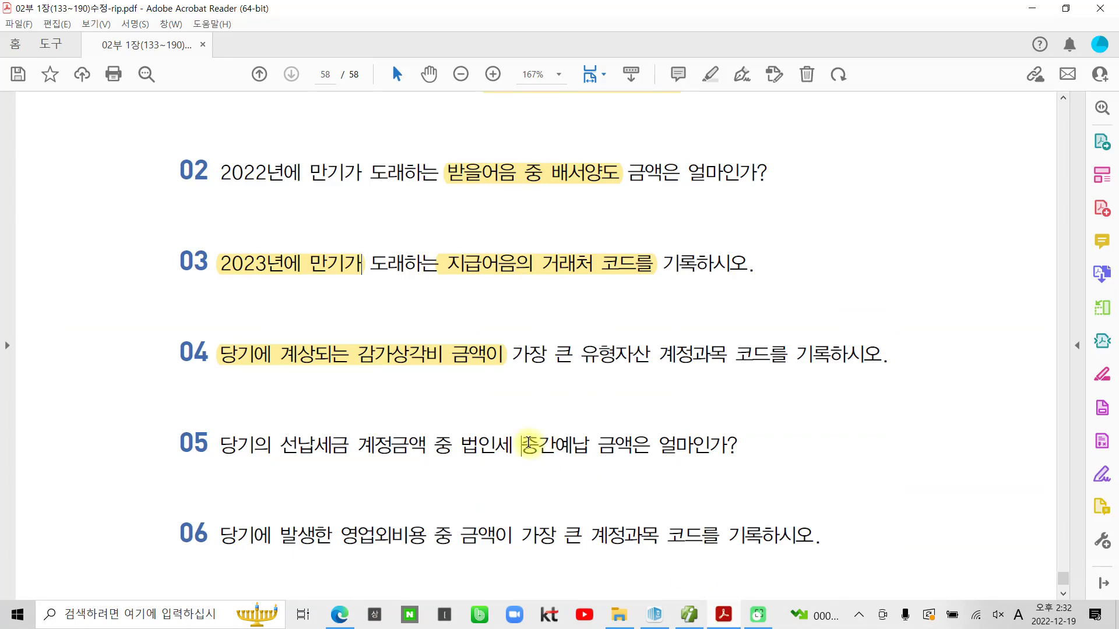
scroll(528, 443, "down", 2)
scroll(527, 443, "down", 1)
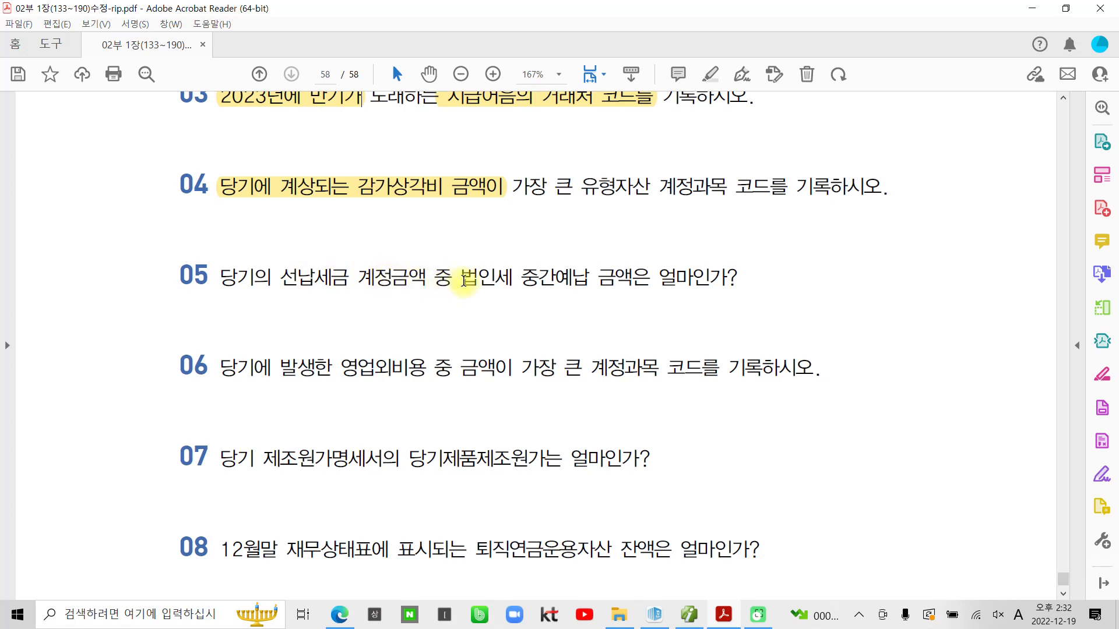
left_click_drag(461, 279, 609, 276)
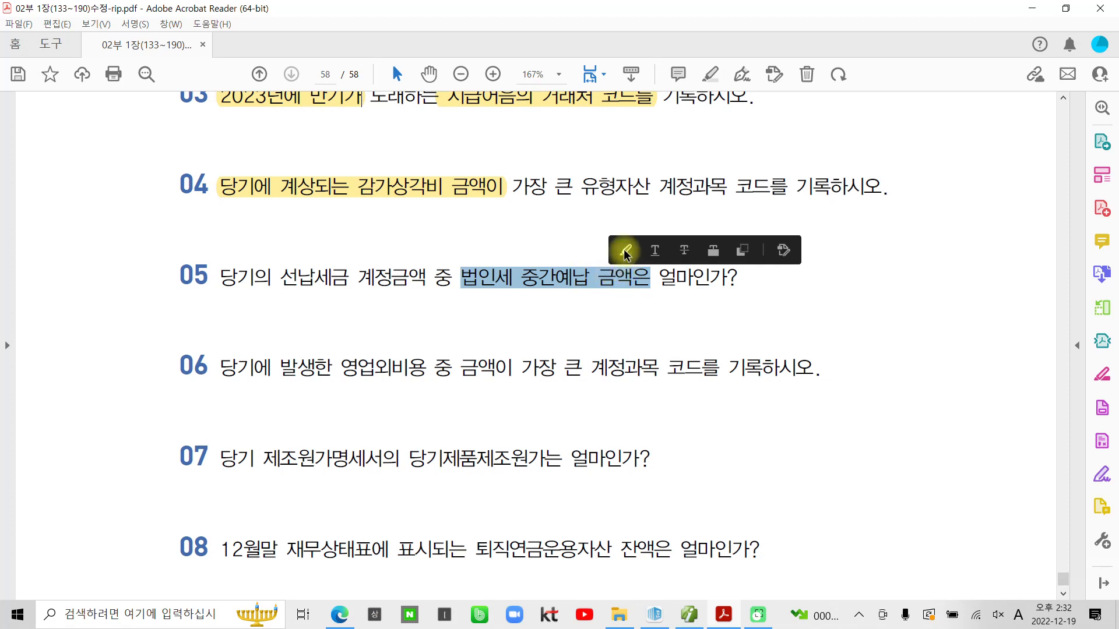
left_click(632, 253)
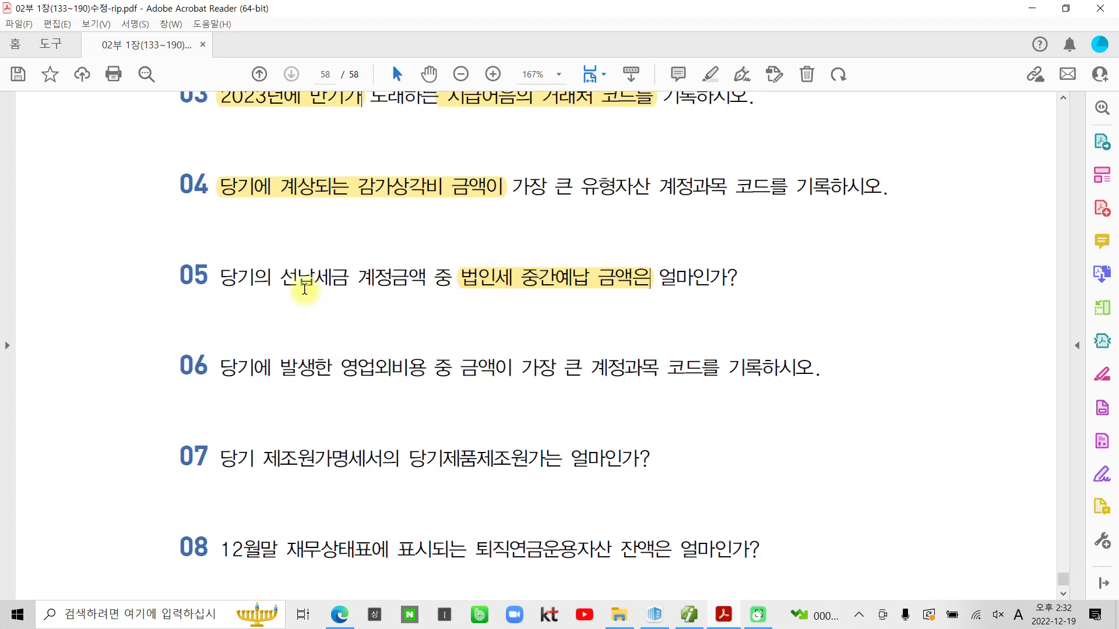
Switch to 더존 iPlus 교육용 and open the account ledger of 선납세금 from the trial balance.
mouse_move(693, 622)
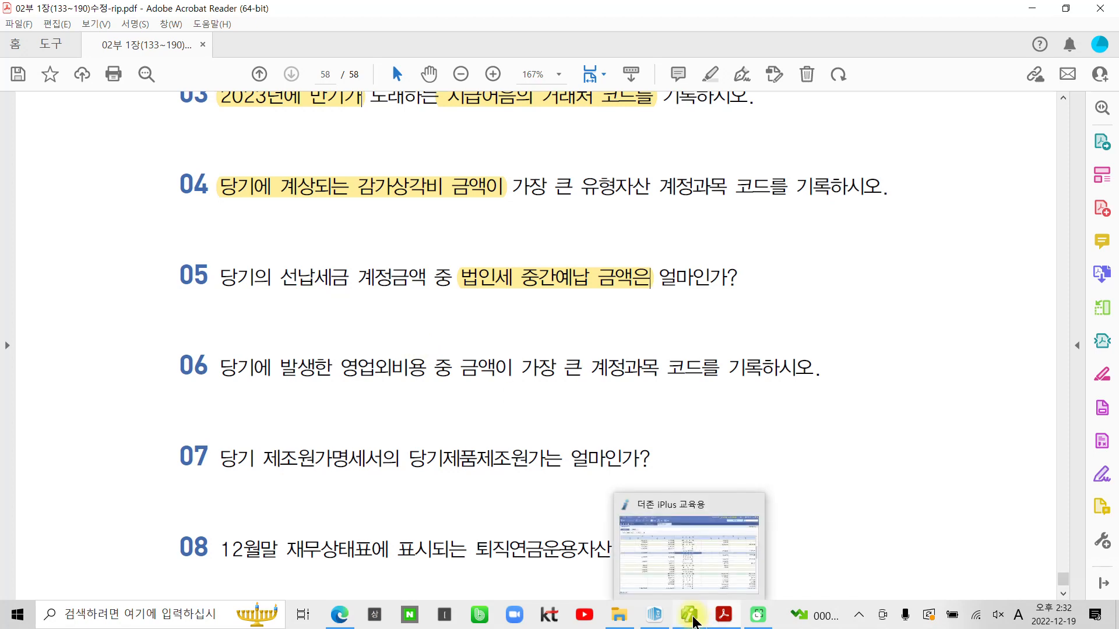
left_click(693, 623)
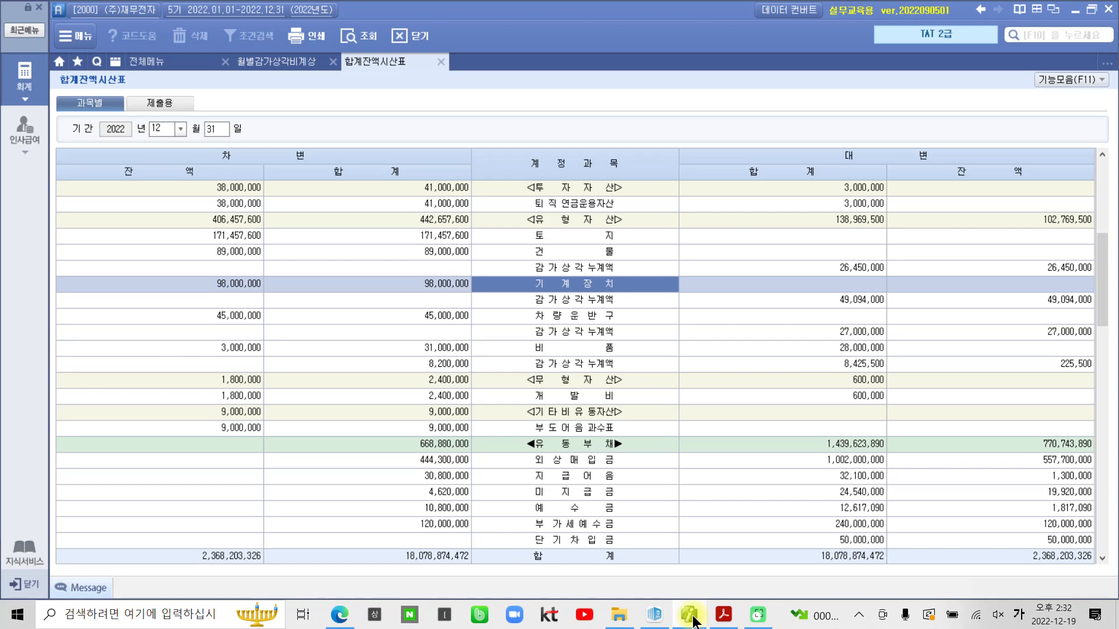
scroll(573, 316, "up", 6)
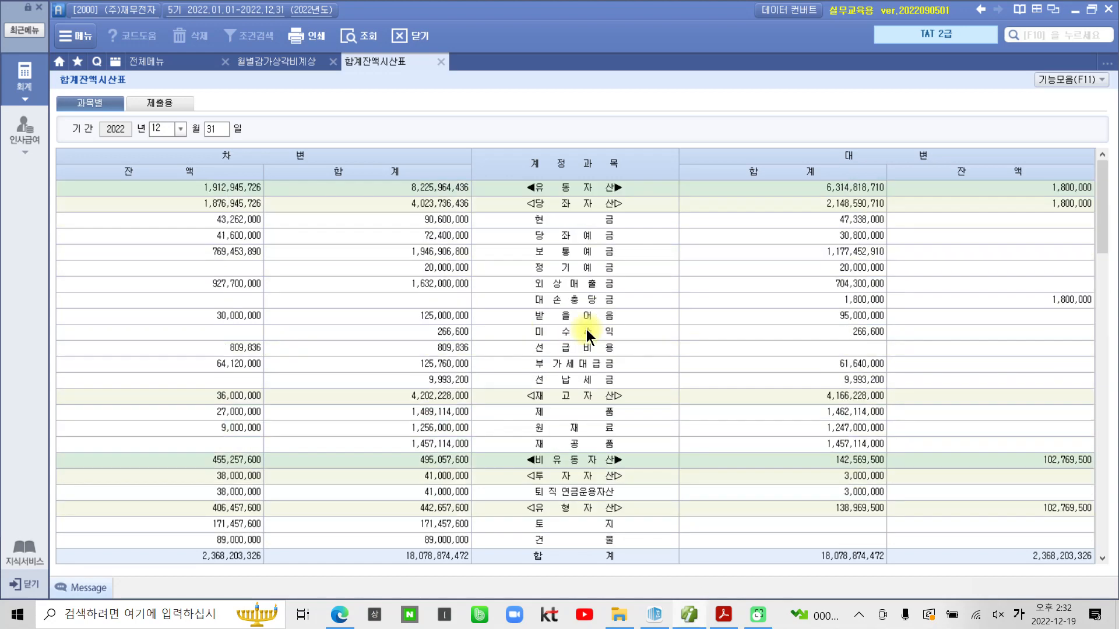
left_click(592, 380)
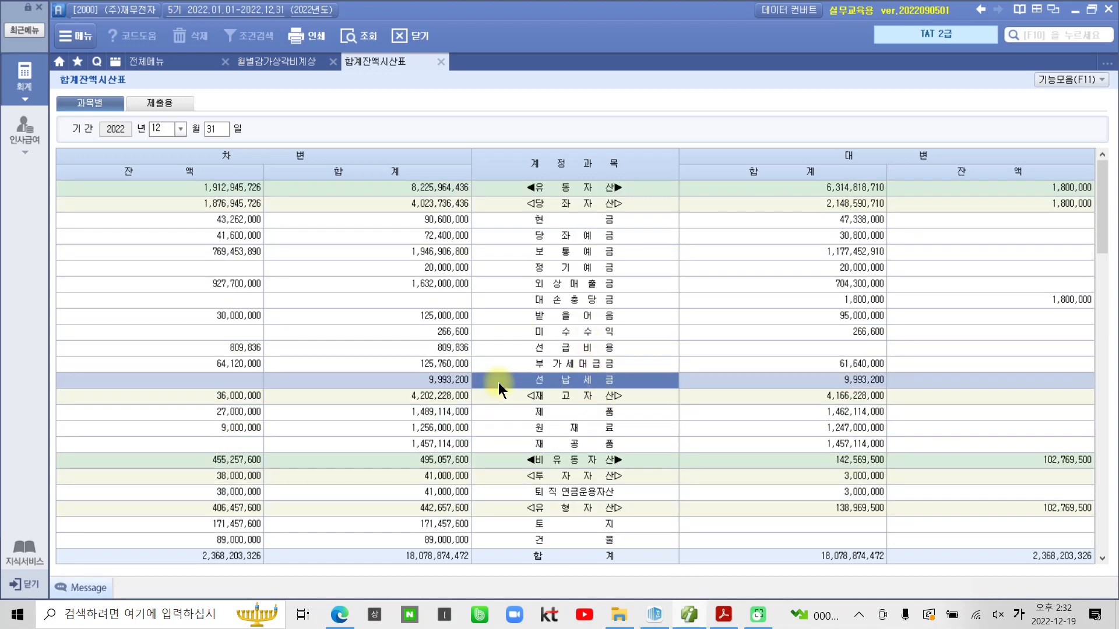
double_click(589, 380)
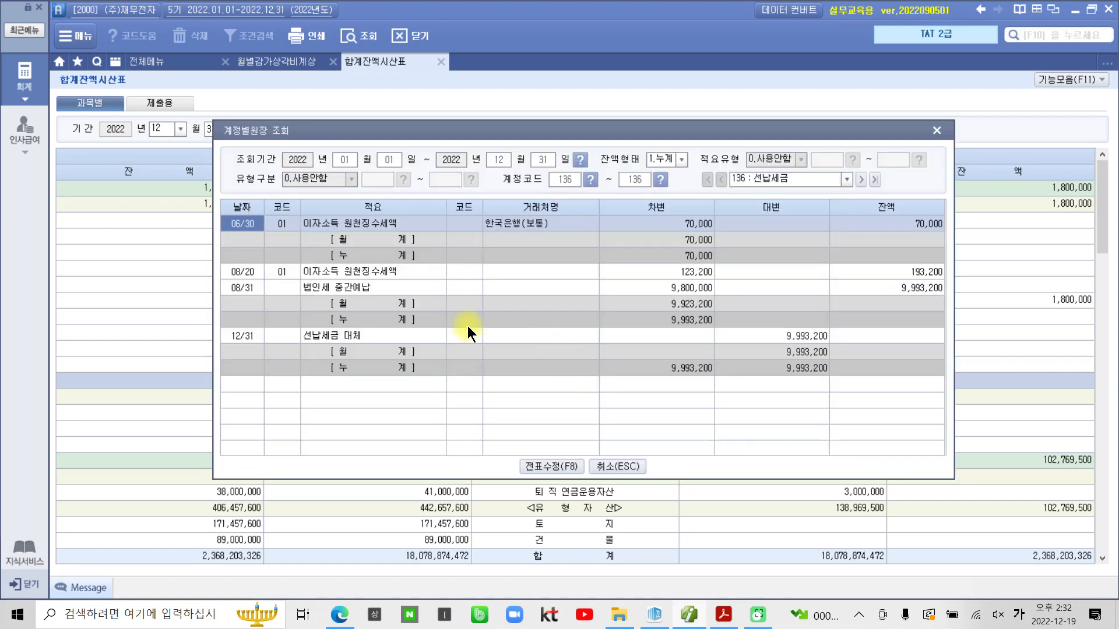
left_click_drag(492, 133, 464, 146)
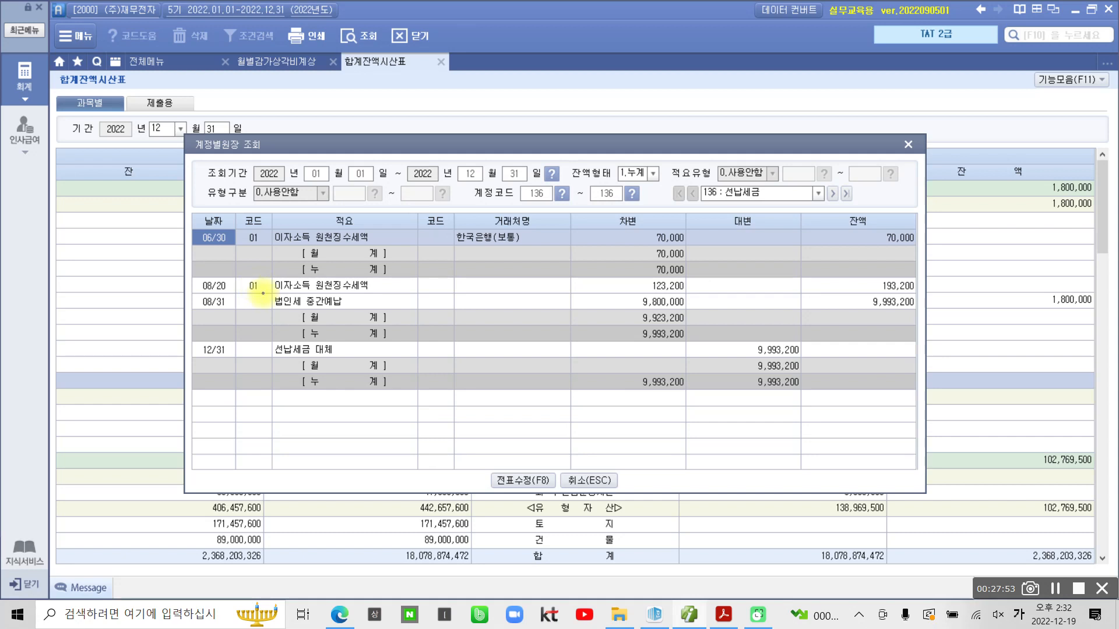
Check the debit amount of the 08/31 법인세 중간예납 entry in the 선납세금 ledger and close the ledger.
left_click_drag(193, 292, 437, 312)
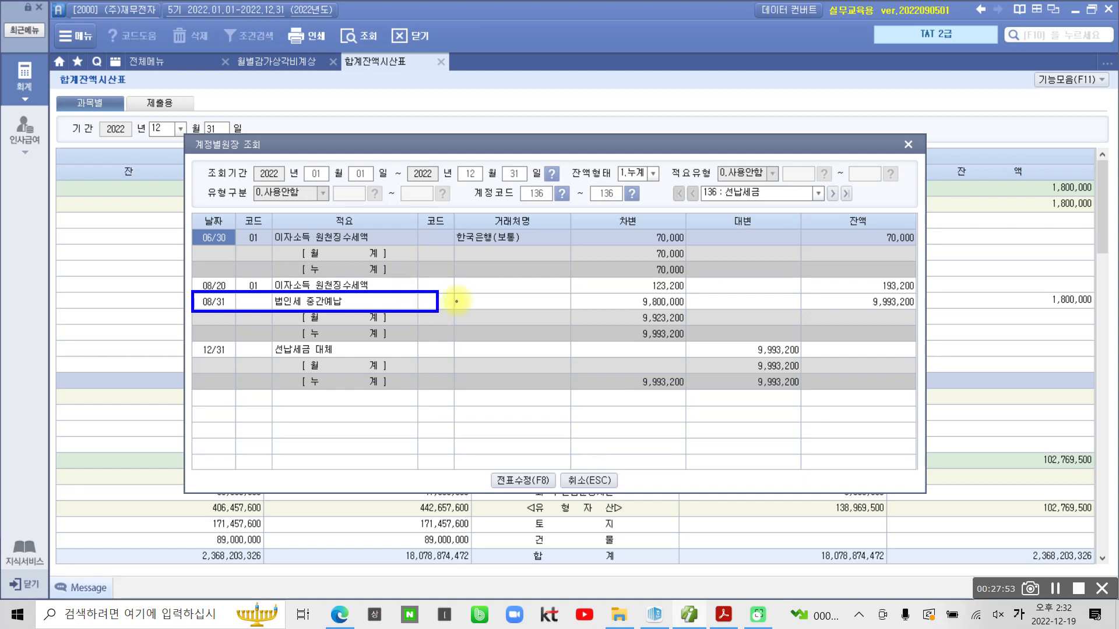
left_click_drag(451, 296, 466, 294)
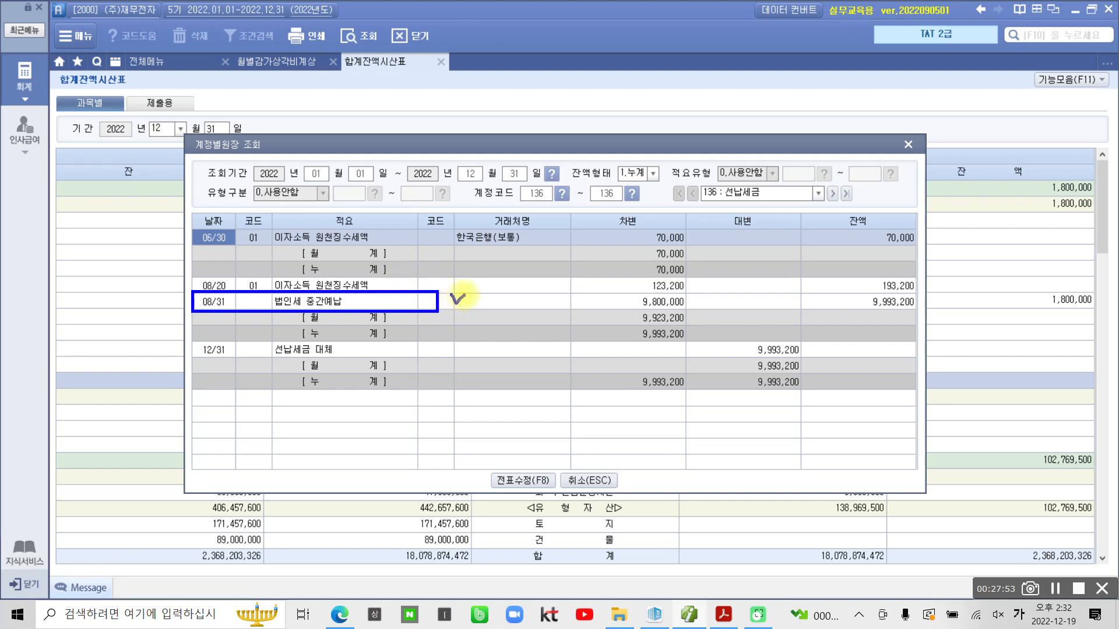
mouse_move(629, 296)
left_mouse_down()
mouse_move(617, 313)
mouse_move(702, 316)
mouse_move(686, 284)
mouse_move(610, 286)
left_mouse_up()
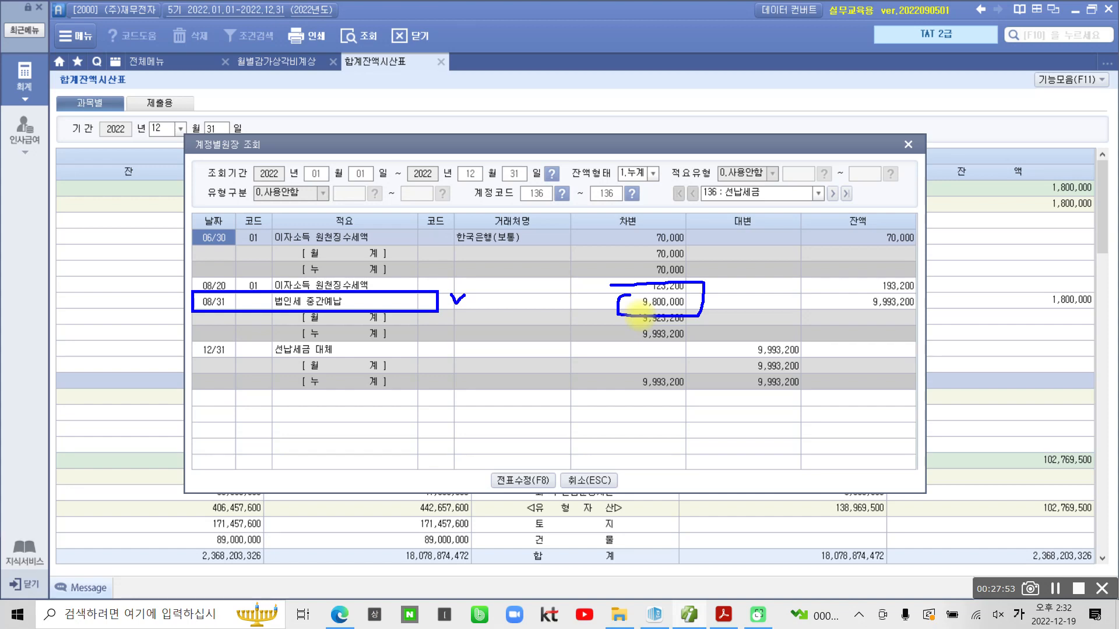
left_click(673, 301)
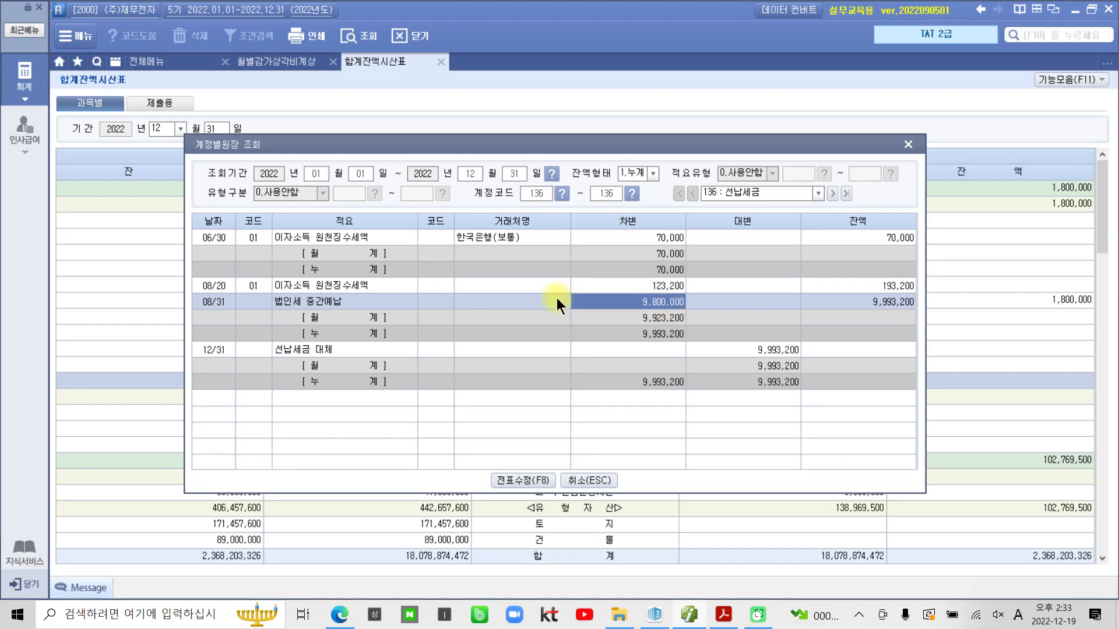
key("Escape")
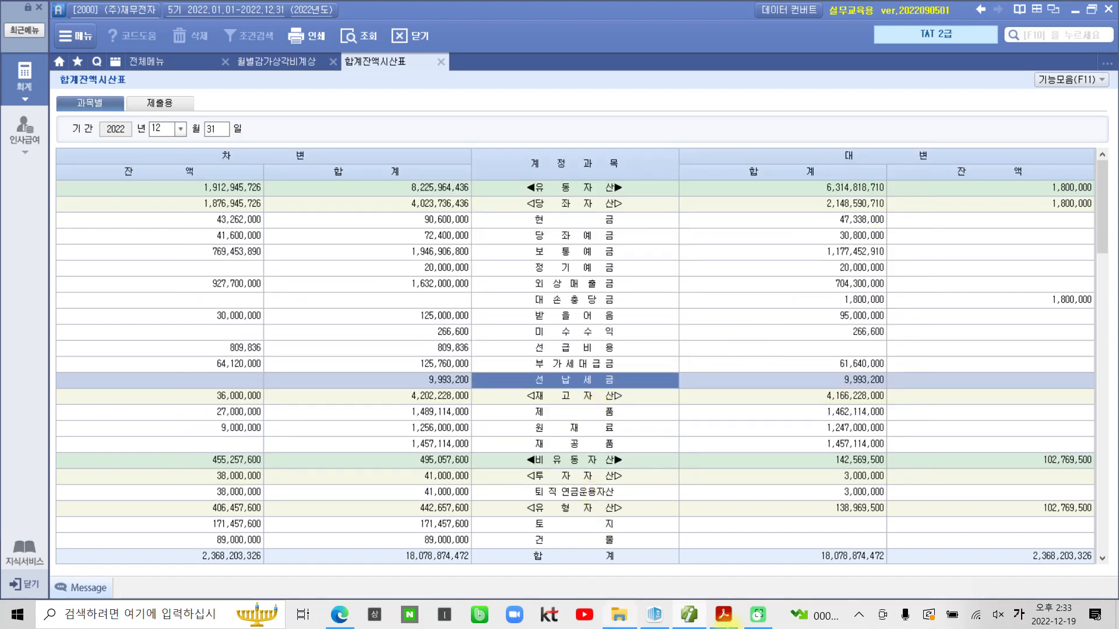
Read questions 06 and 07 of the PDF in Adobe Acrobat Reader, and return to 더존 iPlus 교육용.
left_click(723, 614)
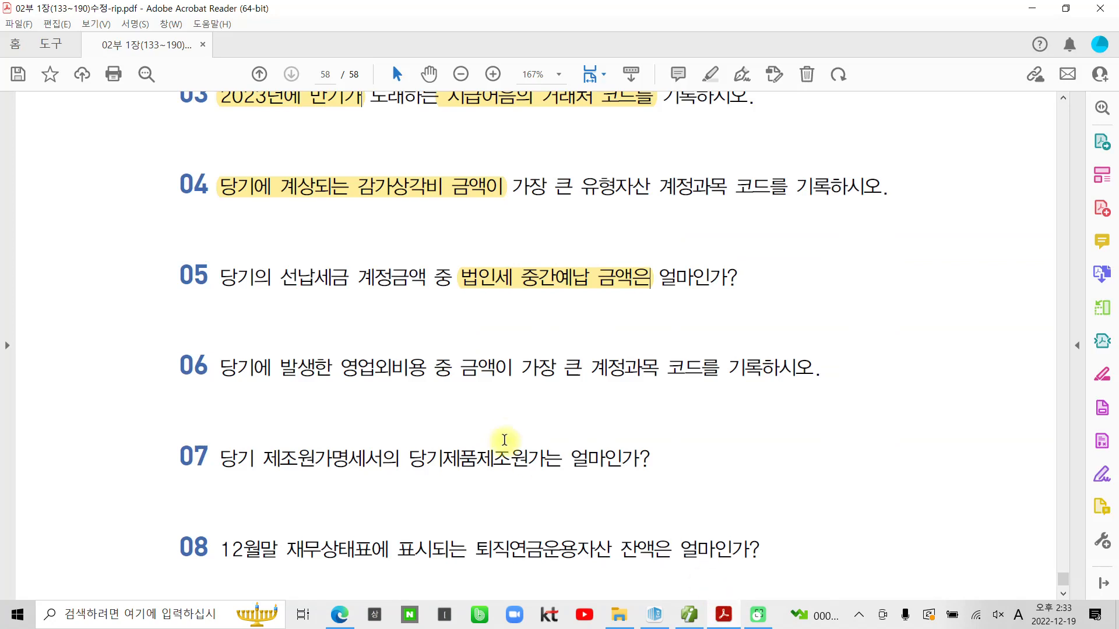
scroll(498, 431, "down", 1)
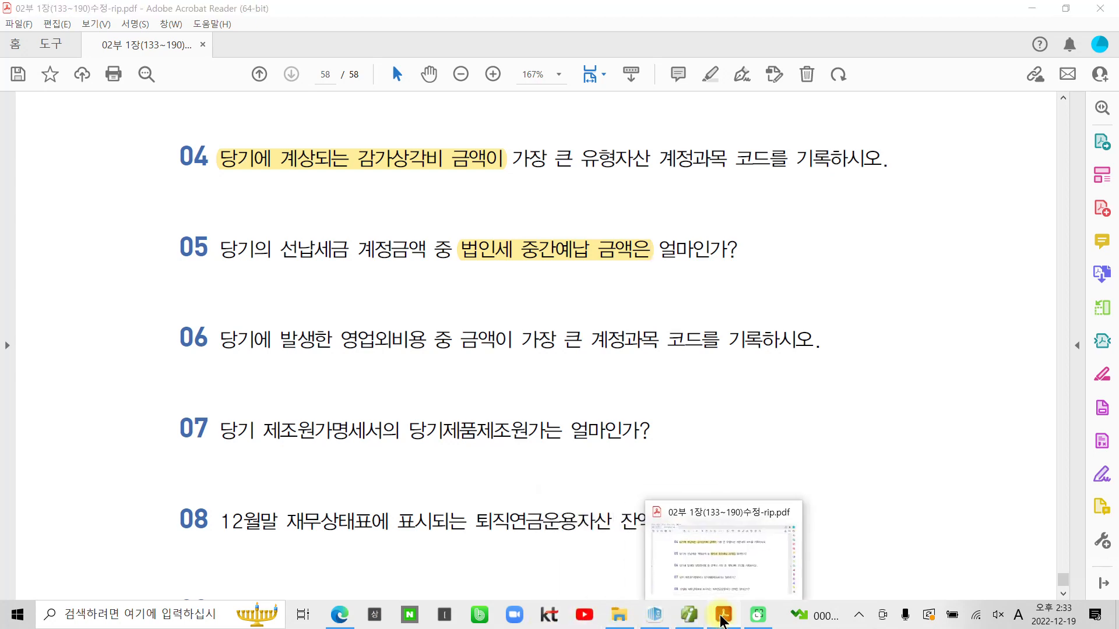
left_click(723, 623)
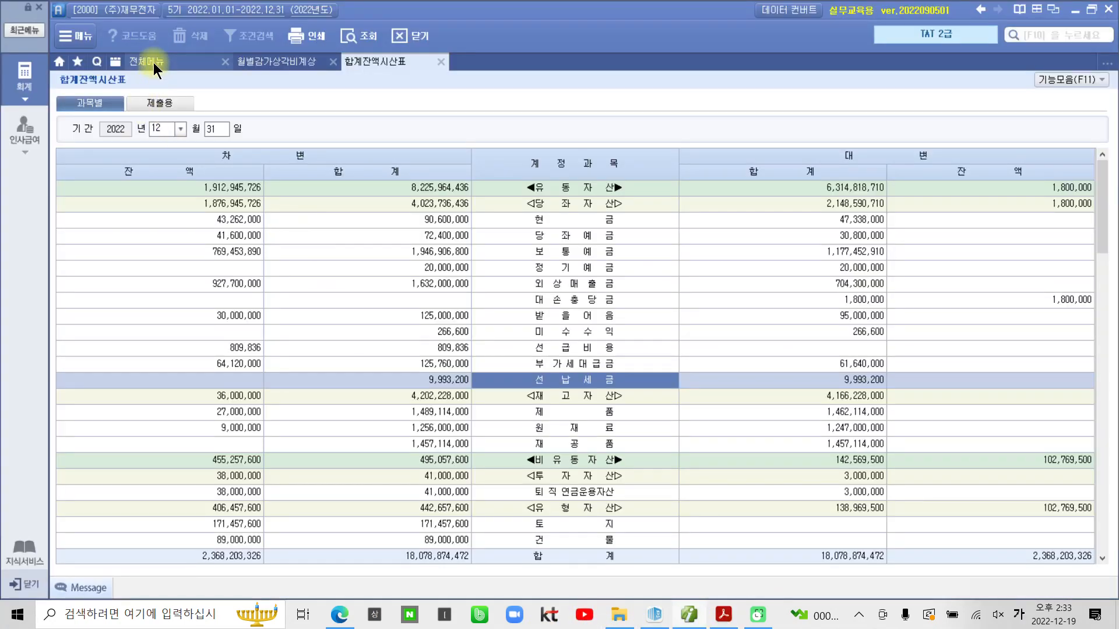
Open the income statement (손익계산서) from the full menu and query it for month 12 of 2022.
left_click(153, 61)
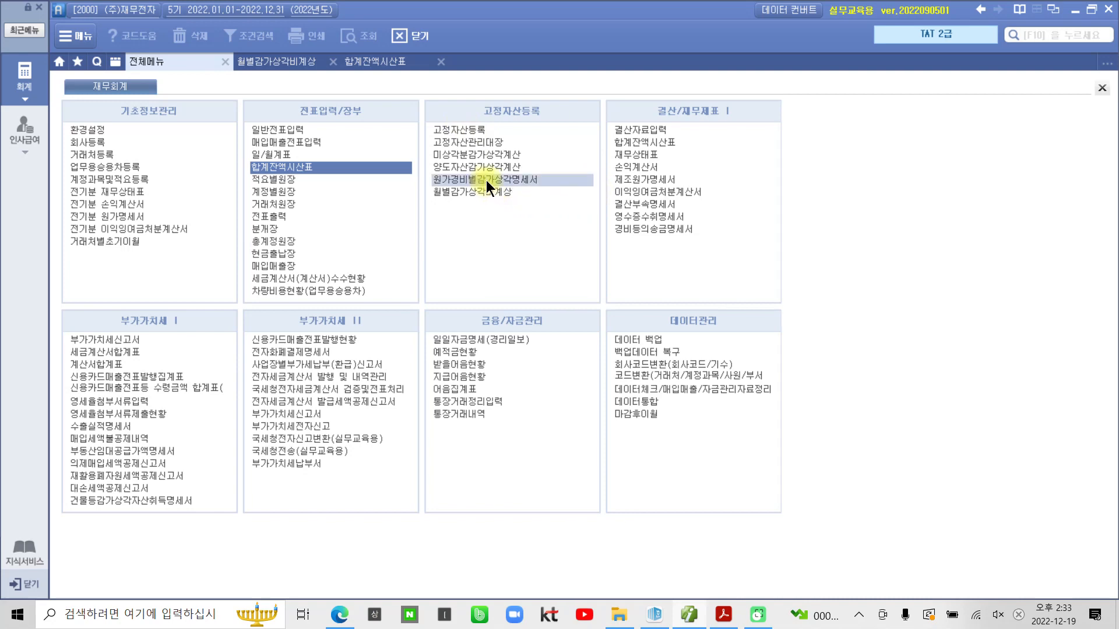
left_click(619, 165)
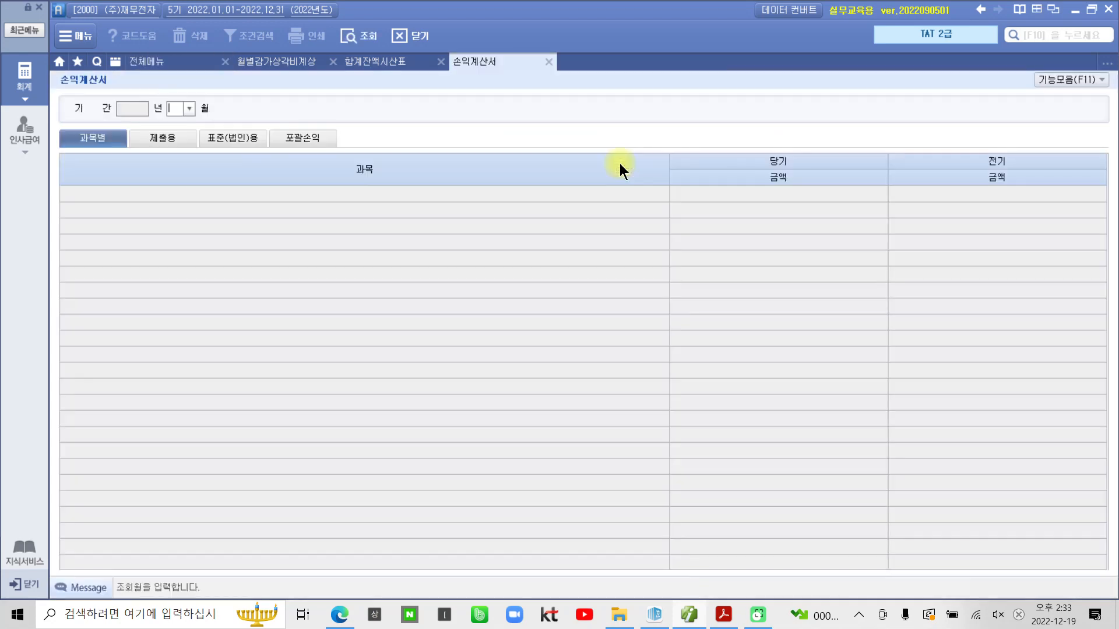
type("12")
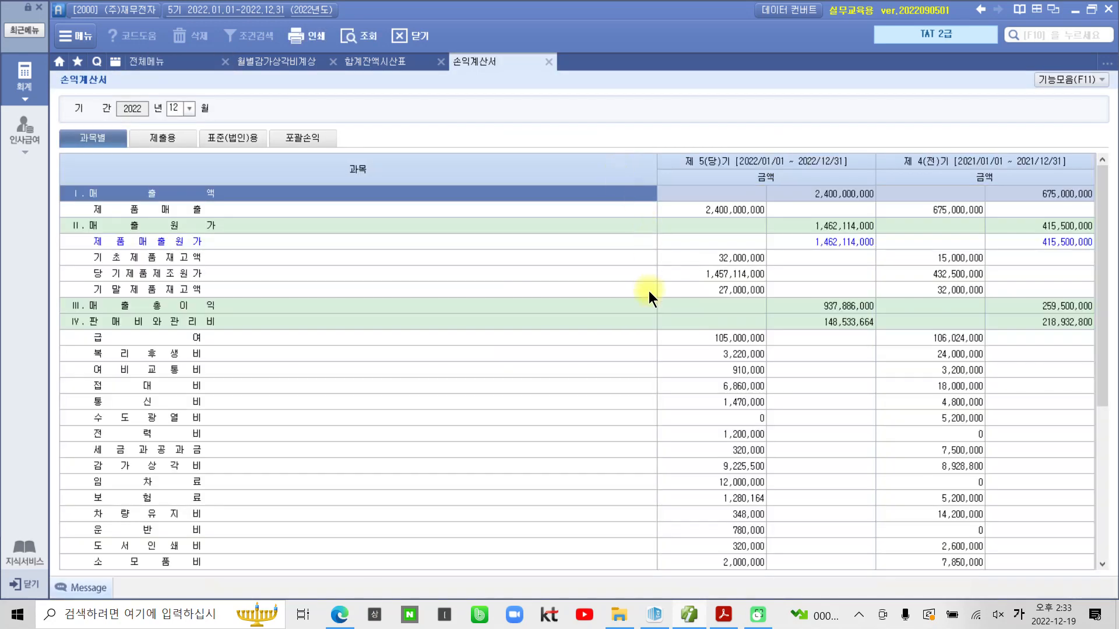
Compare the current-period amounts of the 영업외비용 accounts in the income statement to find the largest one.
scroll(579, 323, "down", 10)
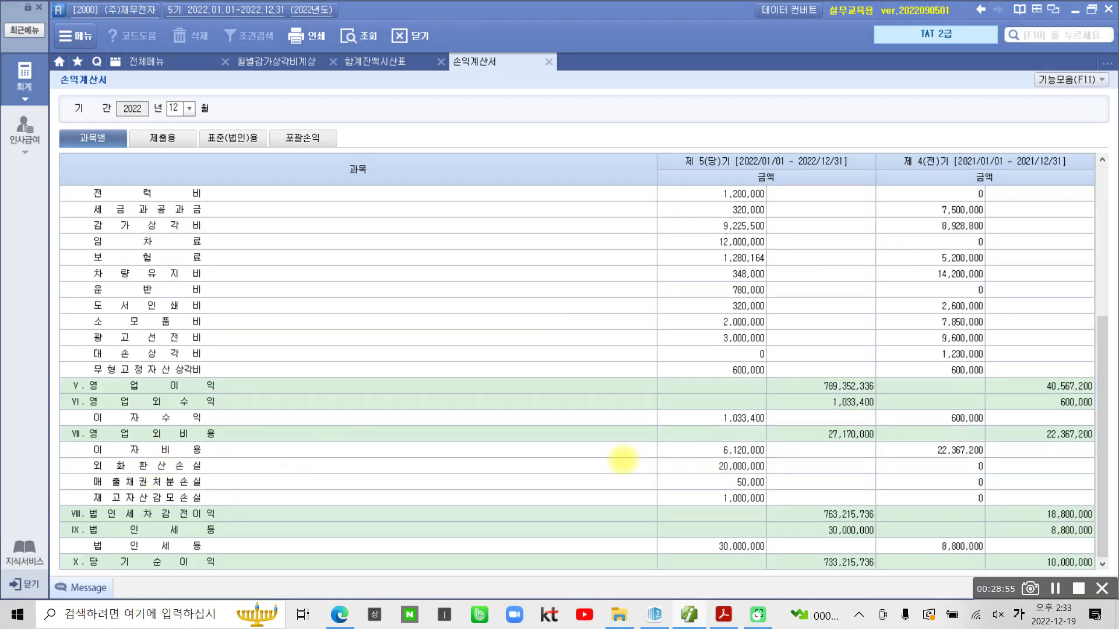
mouse_move(77, 439)
left_mouse_down()
mouse_move(245, 492)
mouse_move(778, 506)
left_mouse_up()
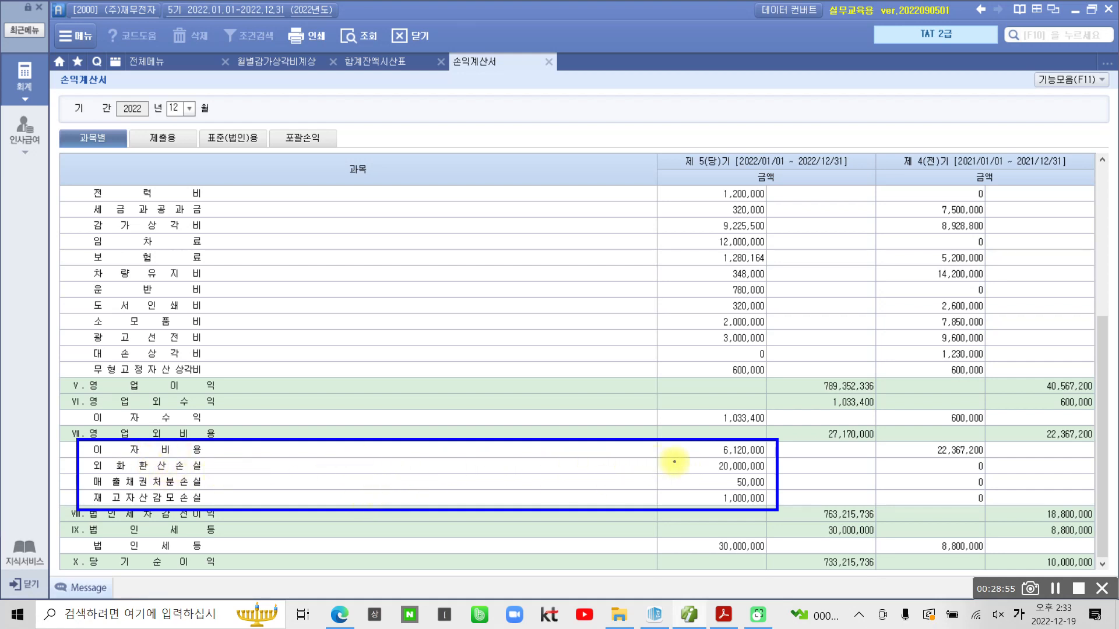
left_click_drag(678, 468, 683, 462)
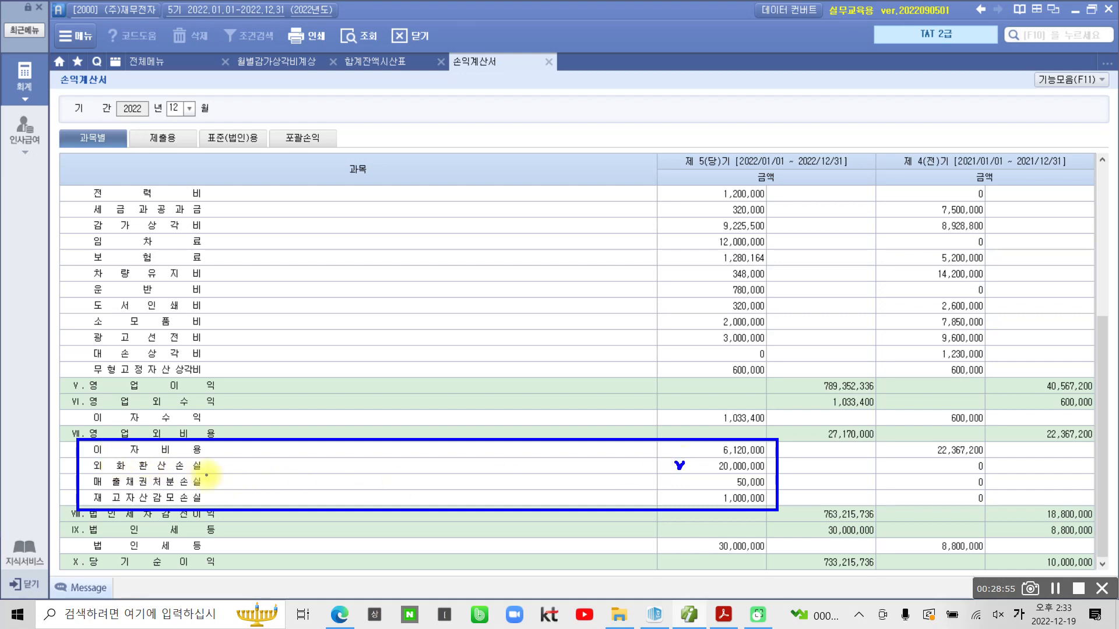
Open the account ledger of 외화환산손실 from the income statement, check its account code, and close the ledger.
double_click(180, 467)
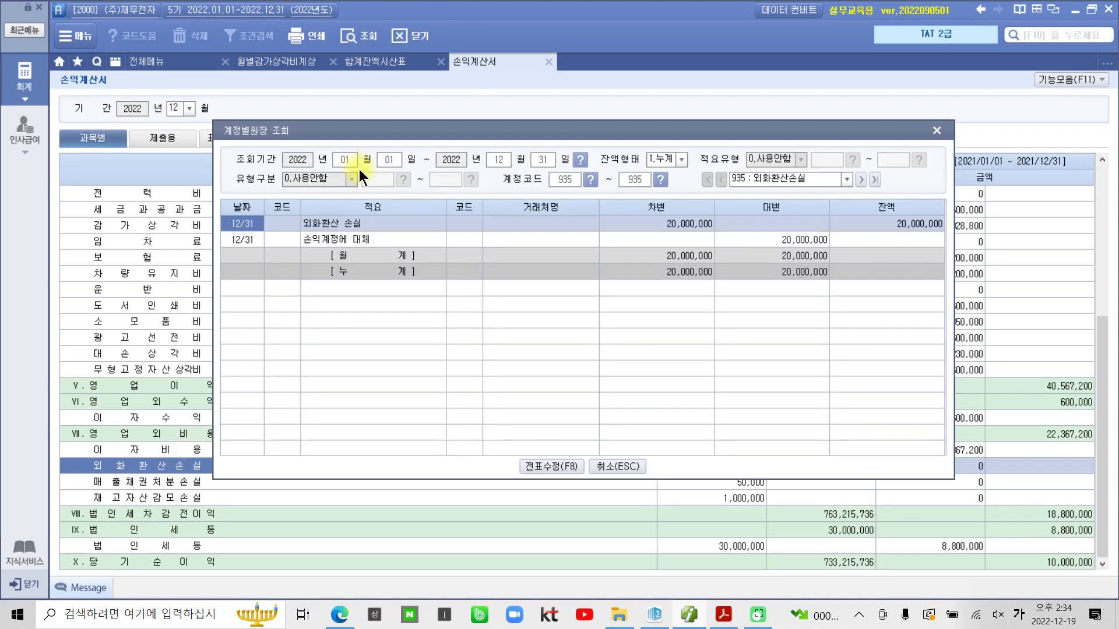
key("ctrl+2")
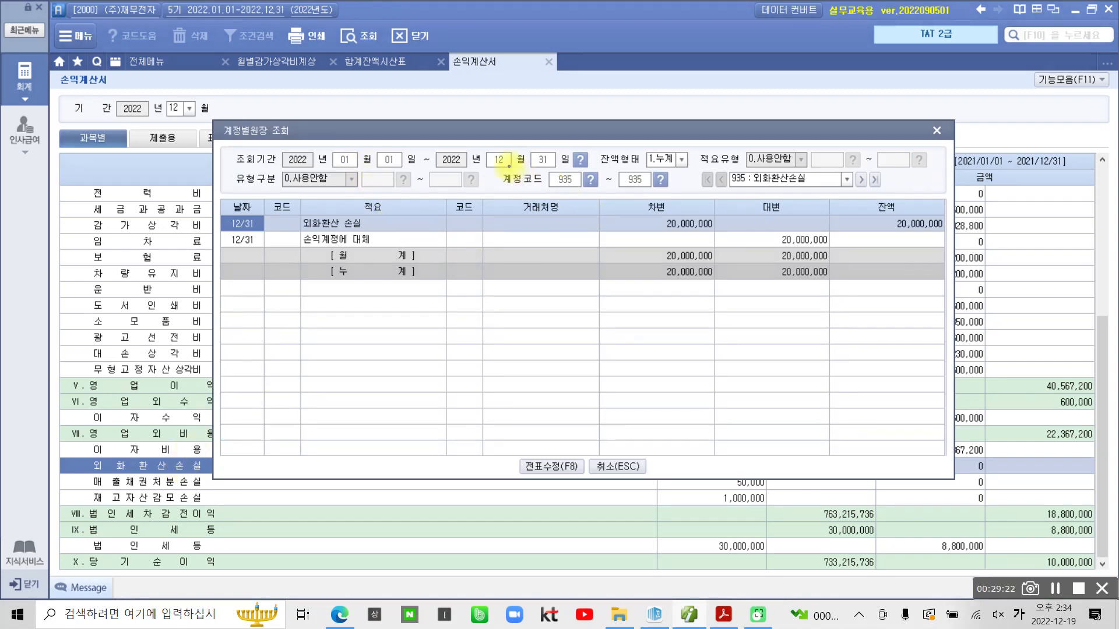
left_click_drag(502, 166, 693, 188)
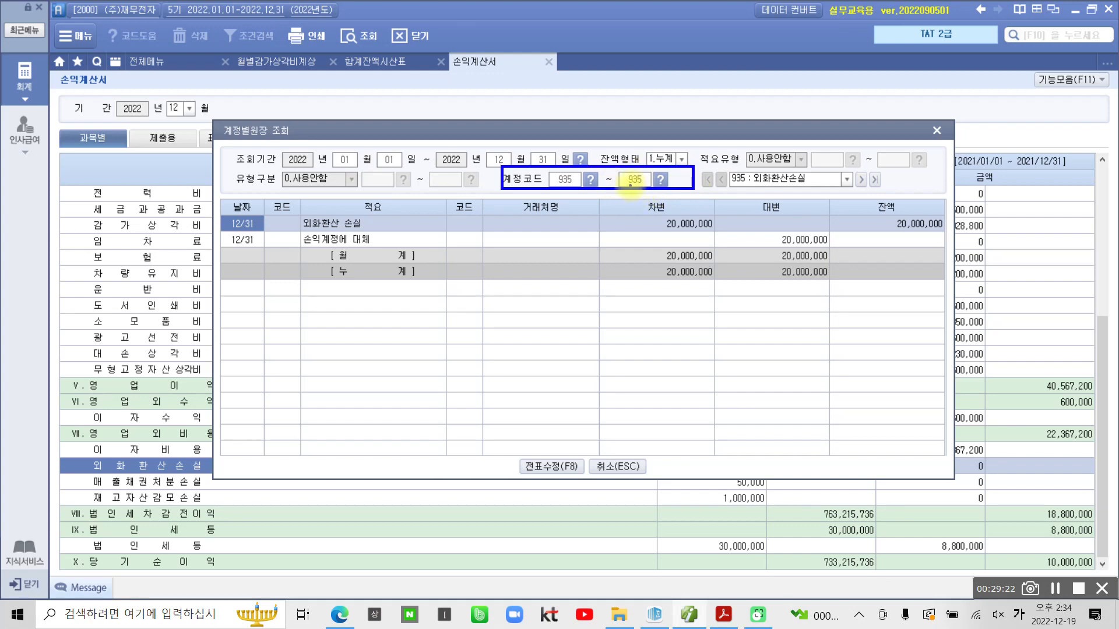
left_click_drag(631, 187, 634, 272)
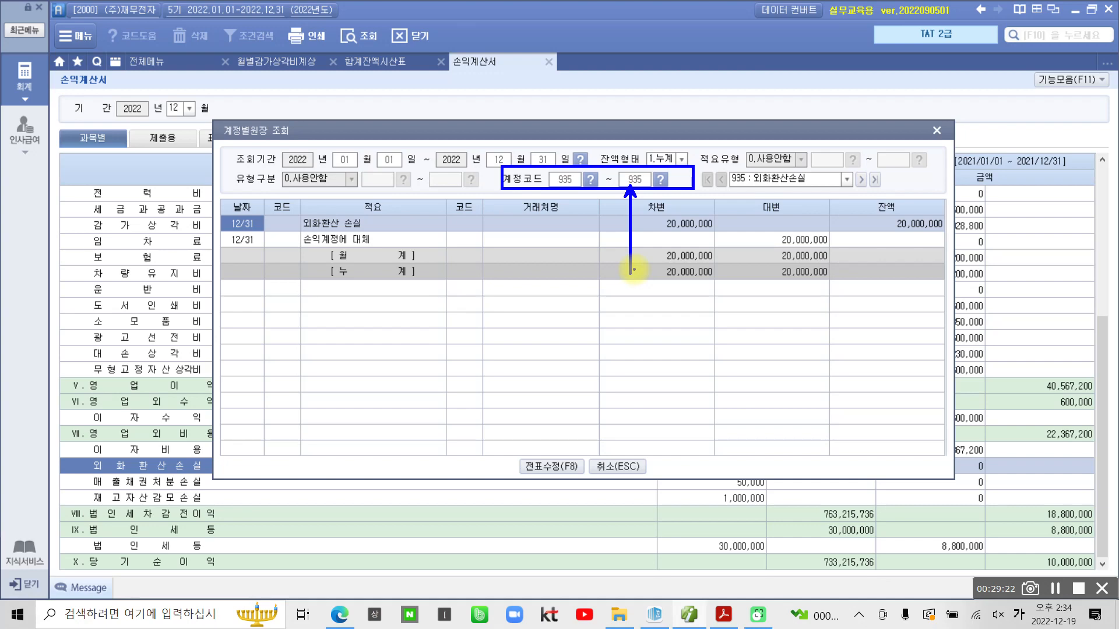
key("Escape")
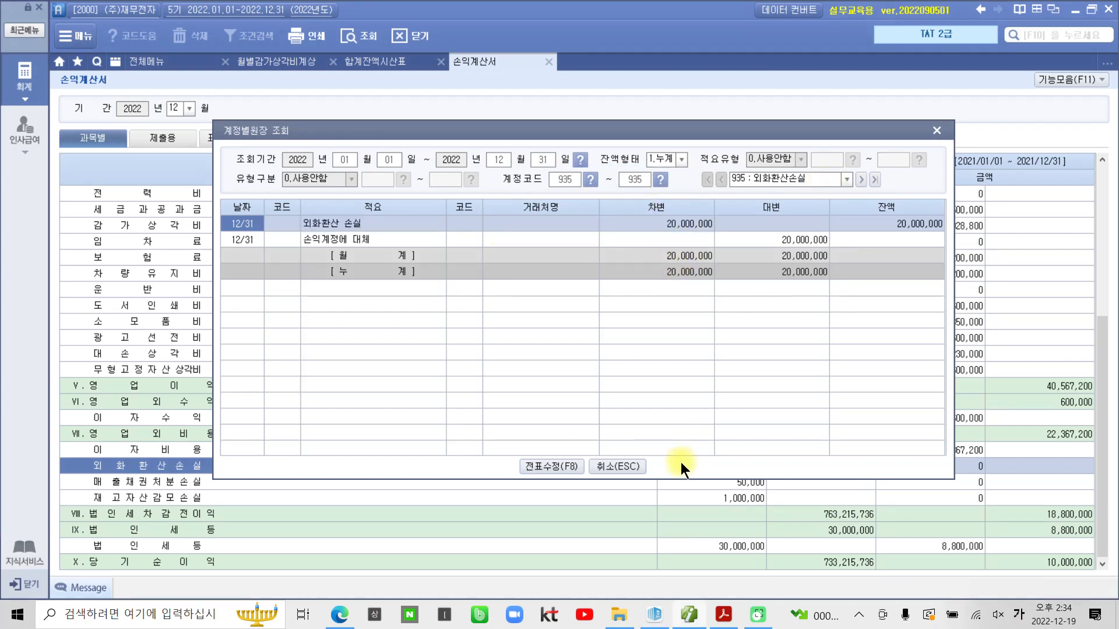
left_click(638, 463)
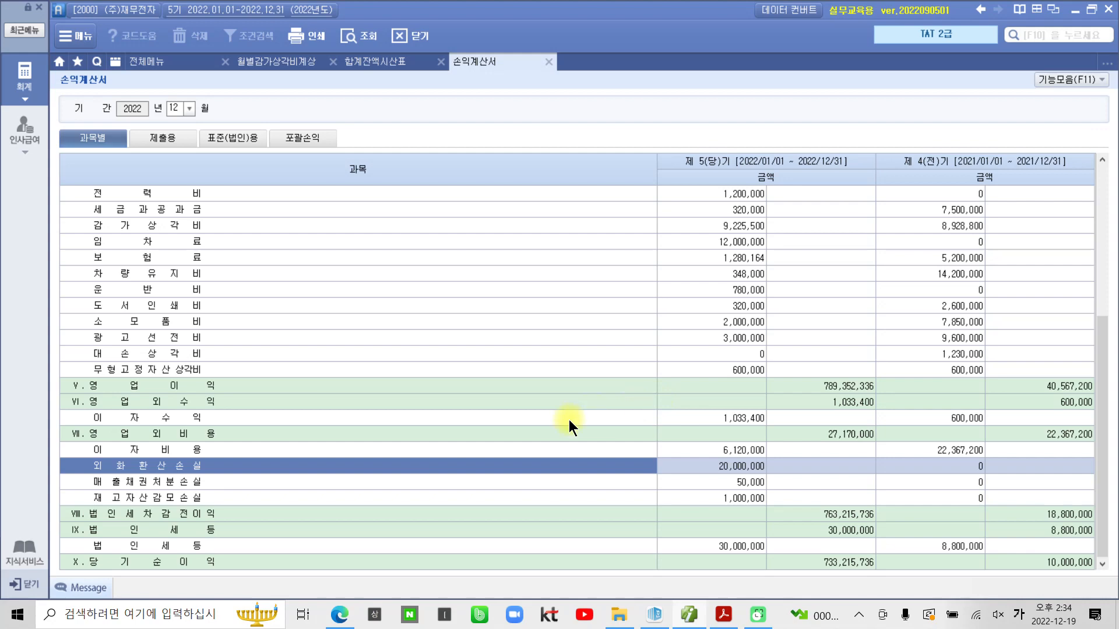
Narrow the income statement's 과목 column and examine the components of 제품매출원가, ending on the current-period 당기제품제조원가 amount.
scroll(569, 413, "up", 5)
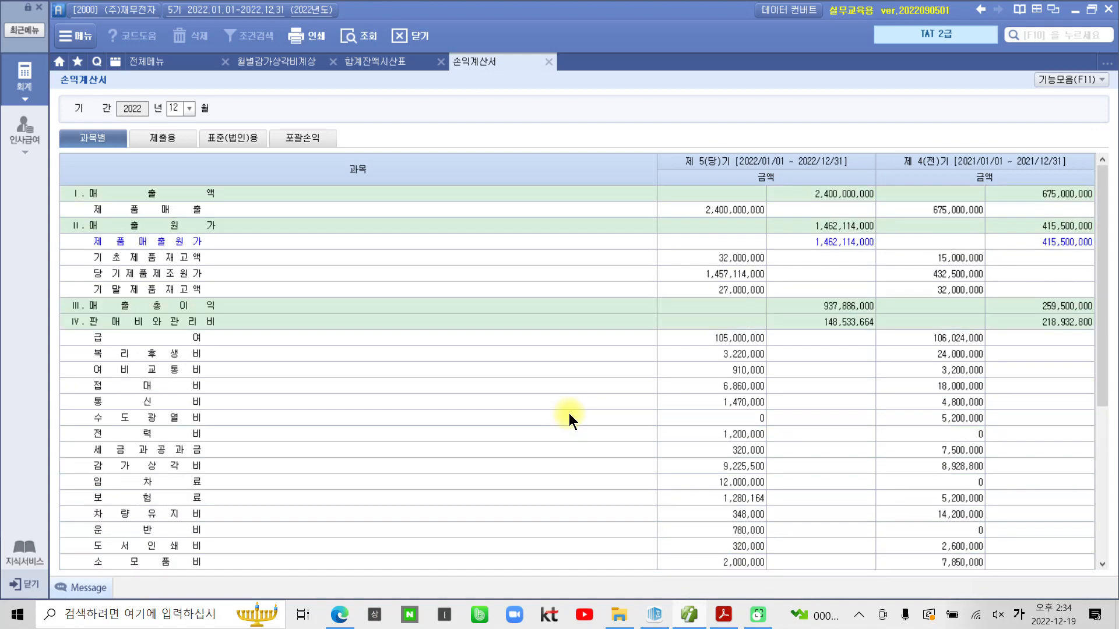
left_click_drag(657, 161, 320, 185)
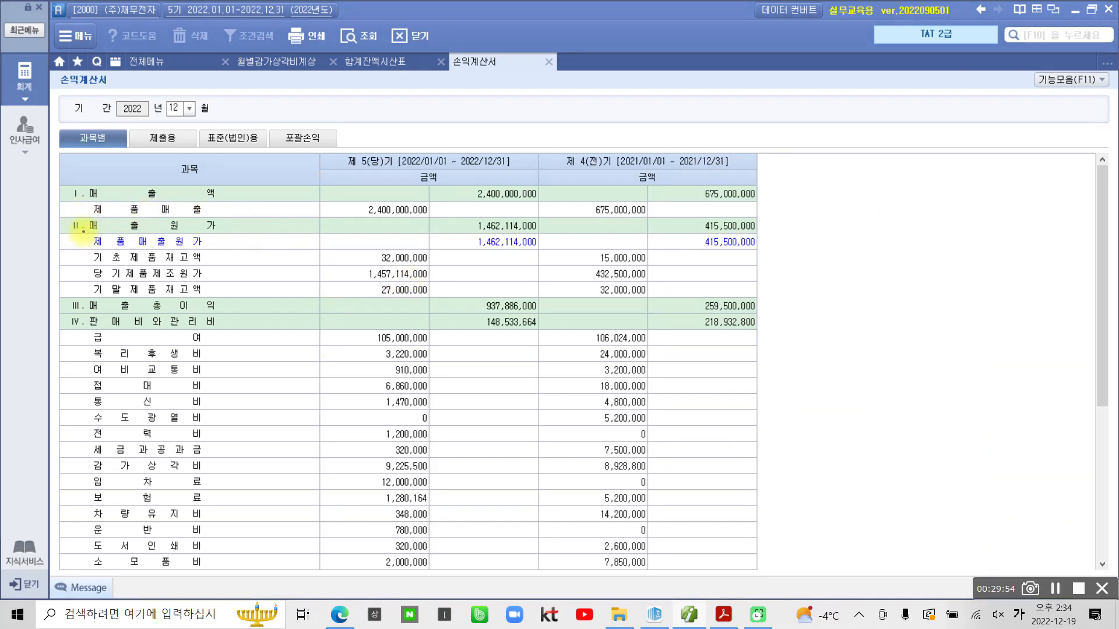
left_click_drag(84, 231, 567, 254)
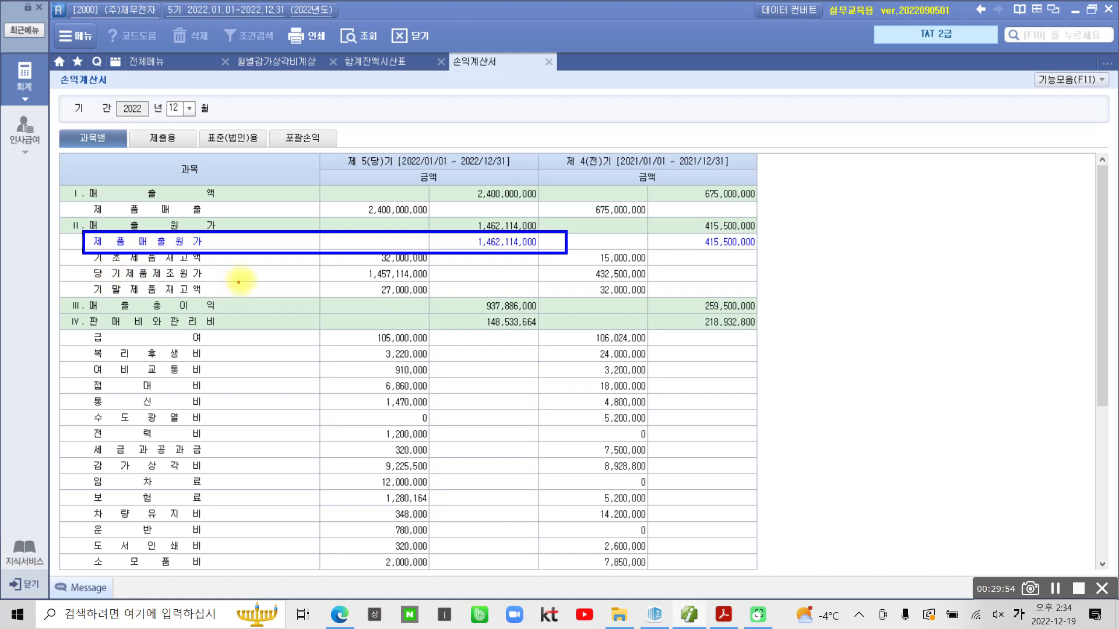
left_click_drag(288, 268, 297, 266)
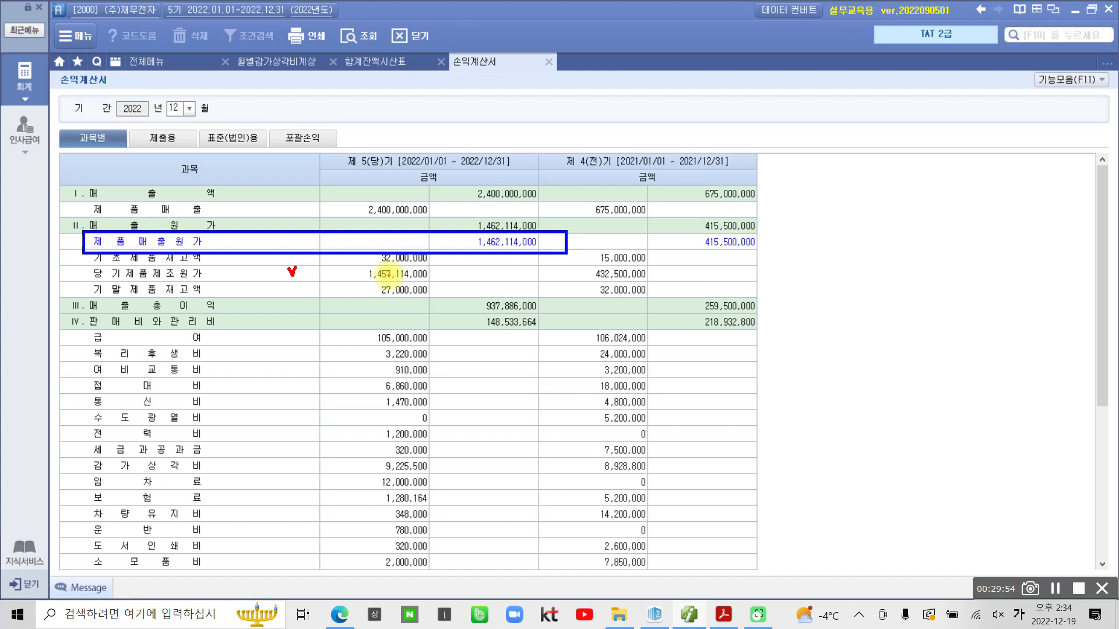
mouse_move(343, 250)
left_mouse_down()
mouse_move(322, 256)
mouse_move(329, 285)
left_mouse_up()
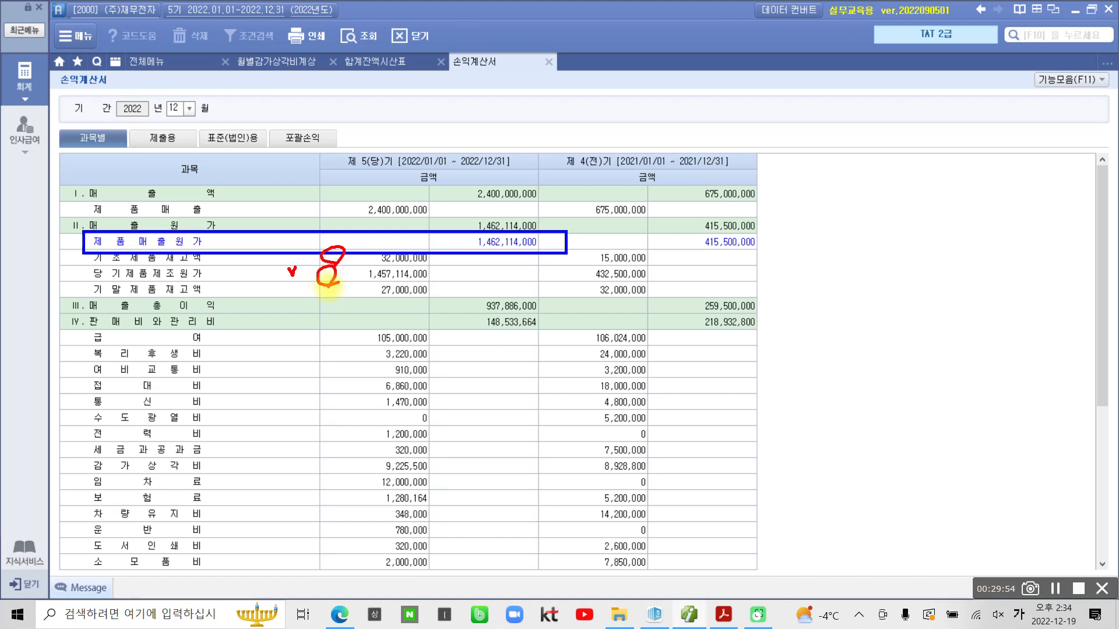
mouse_move(329, 286)
left_mouse_down()
mouse_move(319, 300)
mouse_move(337, 296)
mouse_move(300, 299)
left_mouse_up()
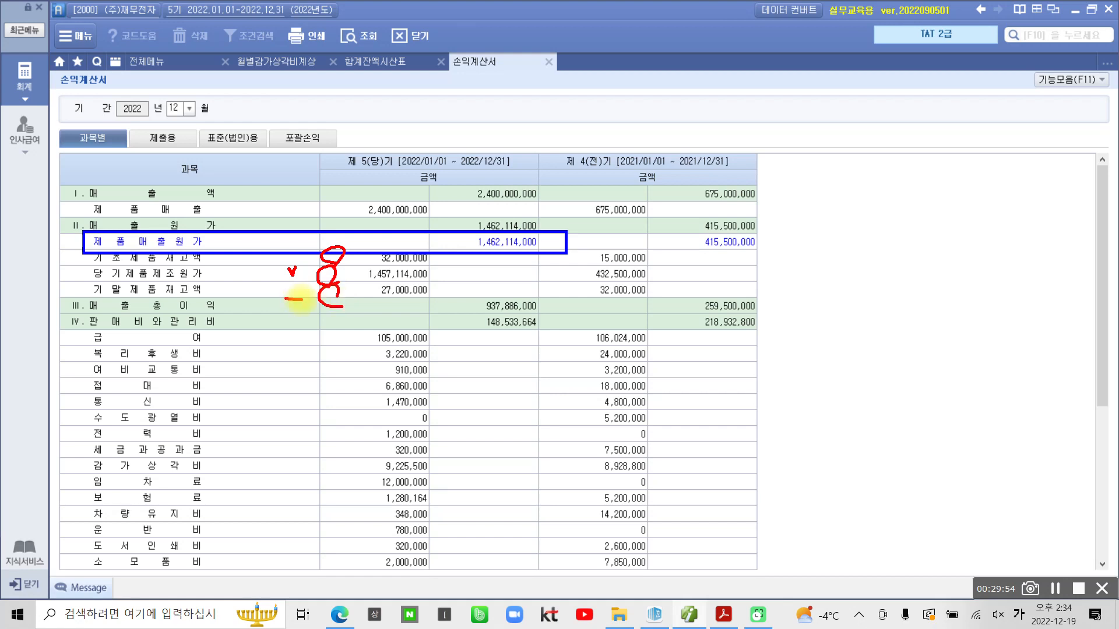
mouse_move(468, 227)
left_mouse_down()
mouse_move(507, 259)
mouse_move(548, 232)
mouse_move(476, 239)
left_mouse_up()
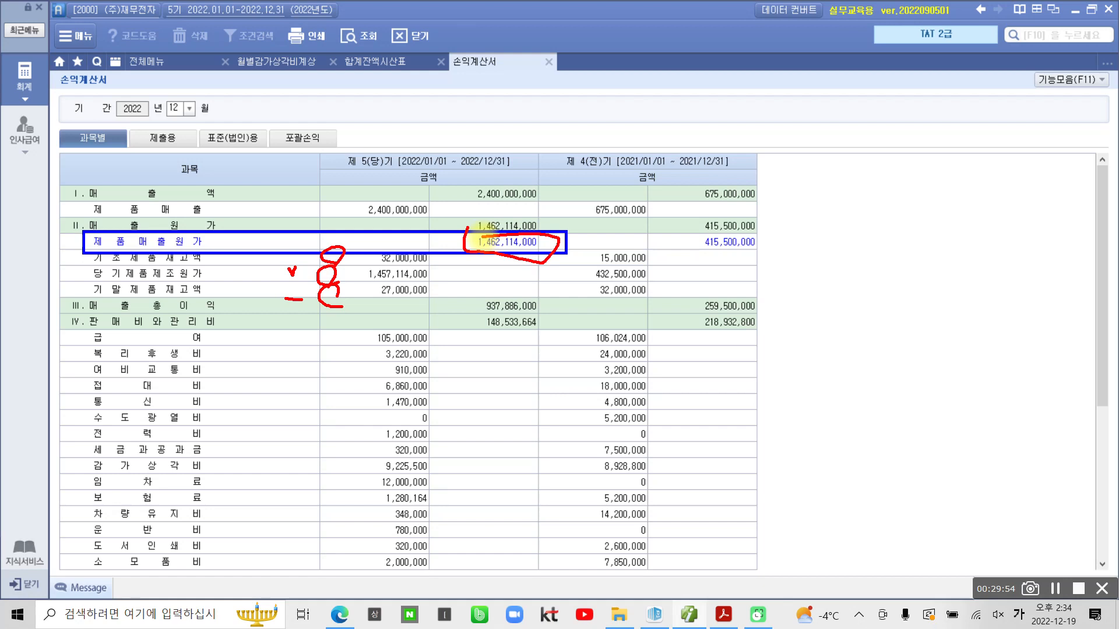
left_click_drag(511, 113, 516, 140)
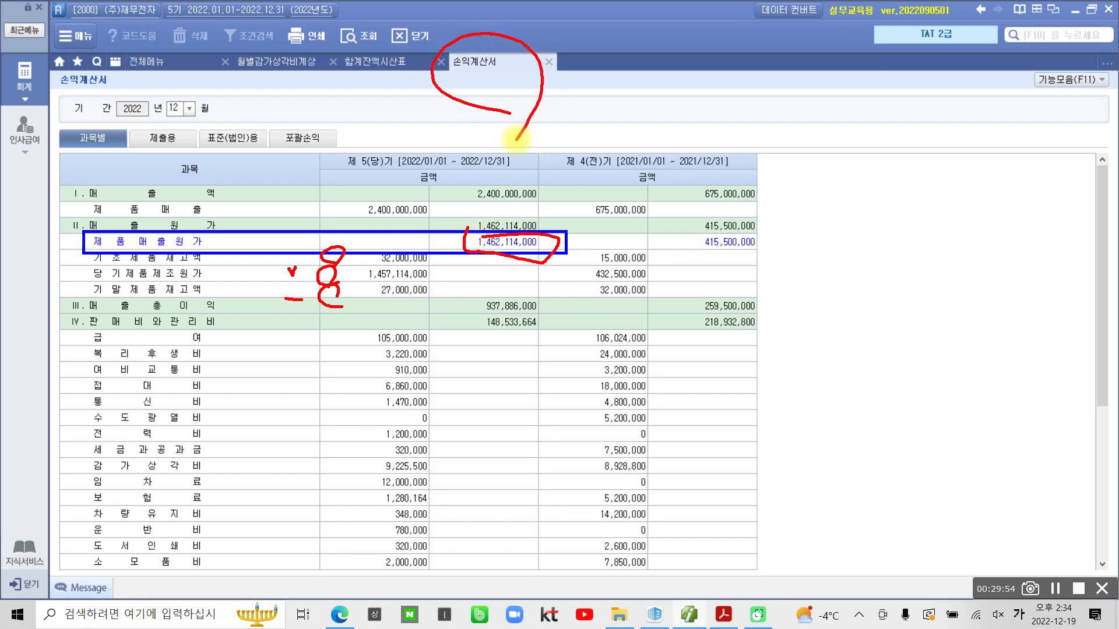
mouse_move(272, 263)
left_mouse_down()
mouse_move(285, 276)
mouse_move(296, 263)
left_mouse_up()
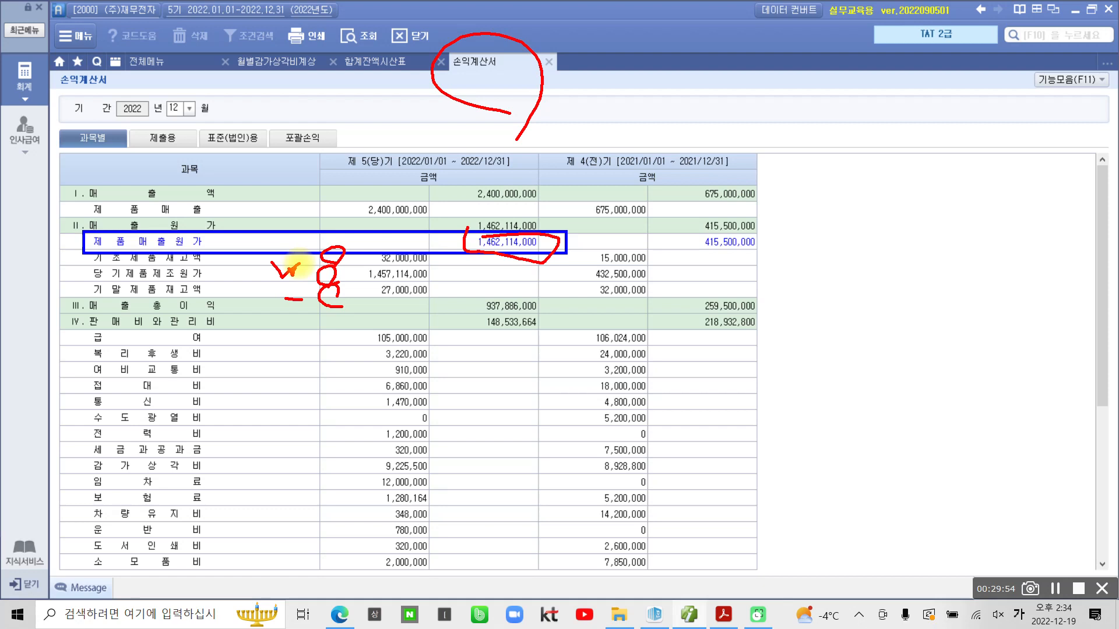
key("Escape")
left_click(409, 275)
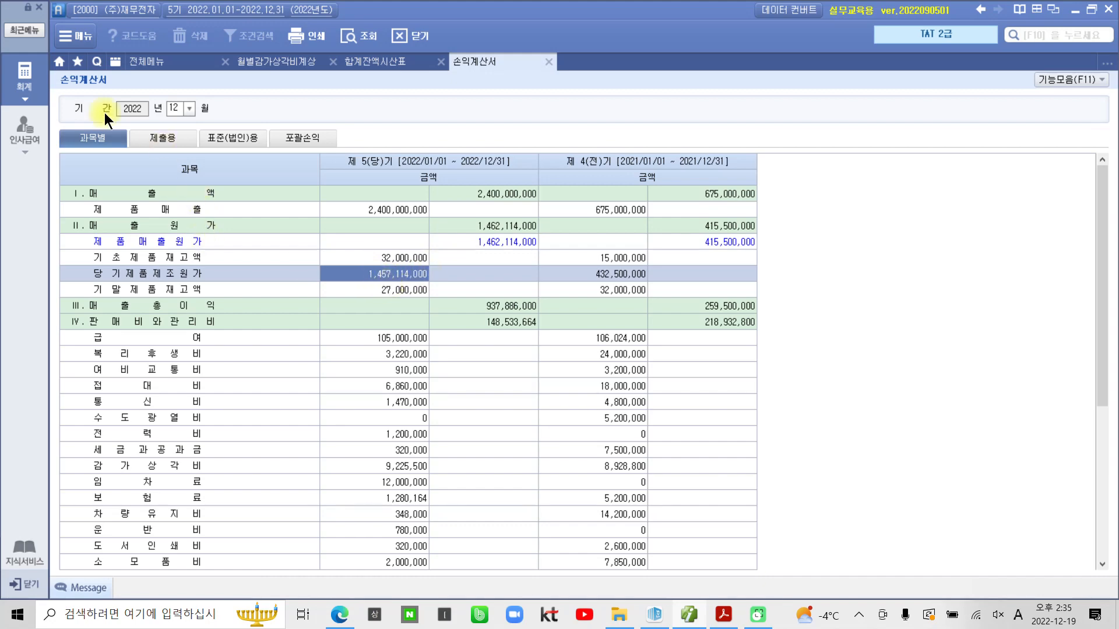
Open the manufacturing cost statement (제조원가명세서) from the full menu and query it for month 12 of 2022.
left_click(37, 99)
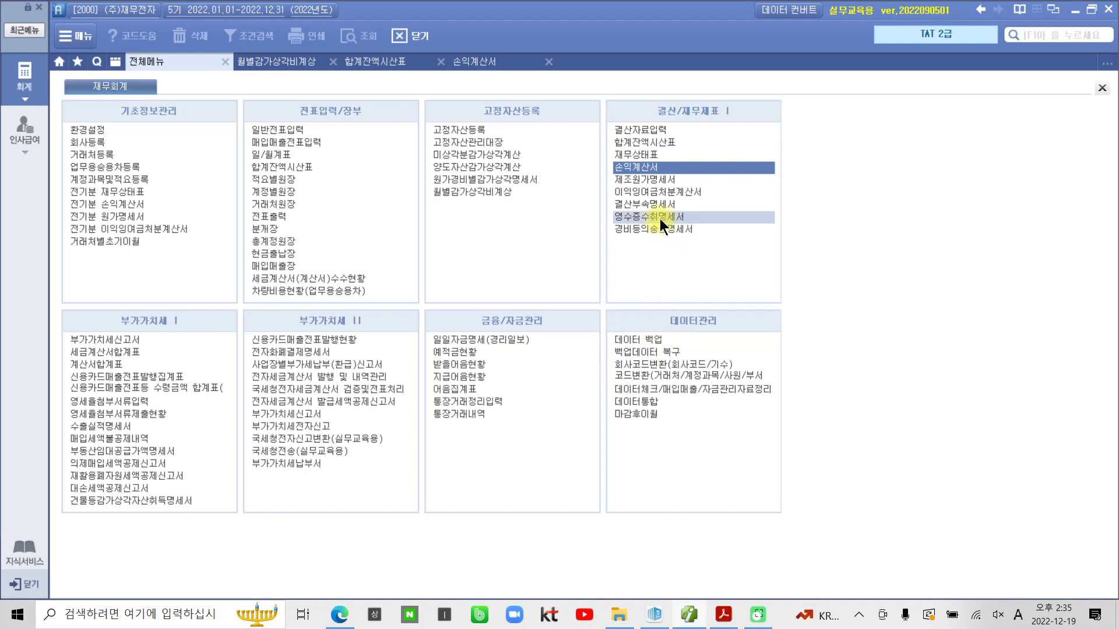
left_click(634, 178)
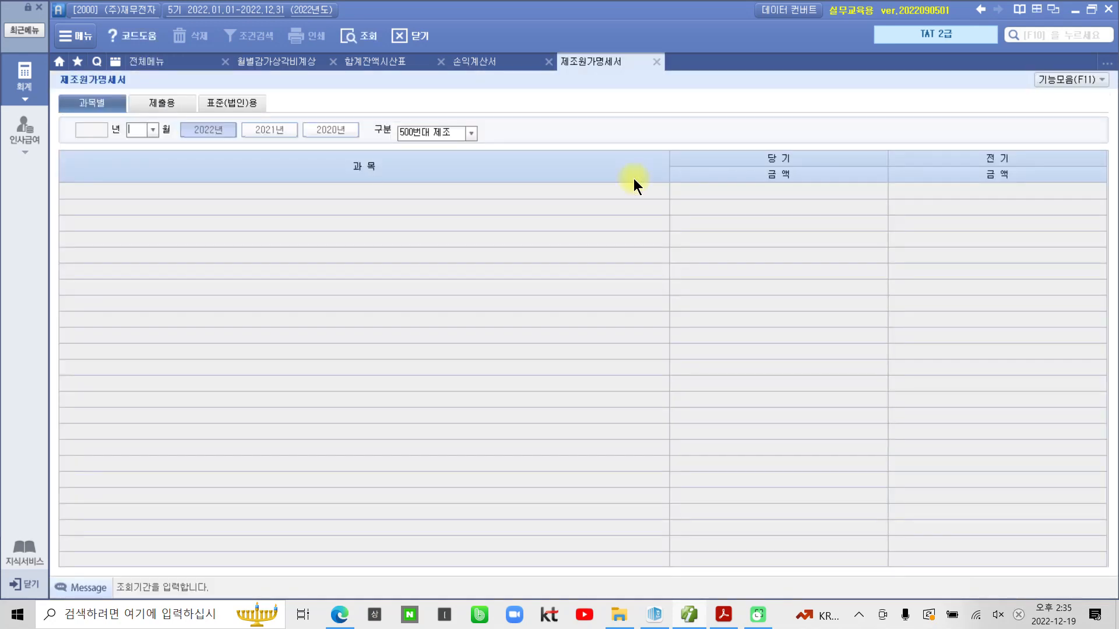
type("12")
key("Return")
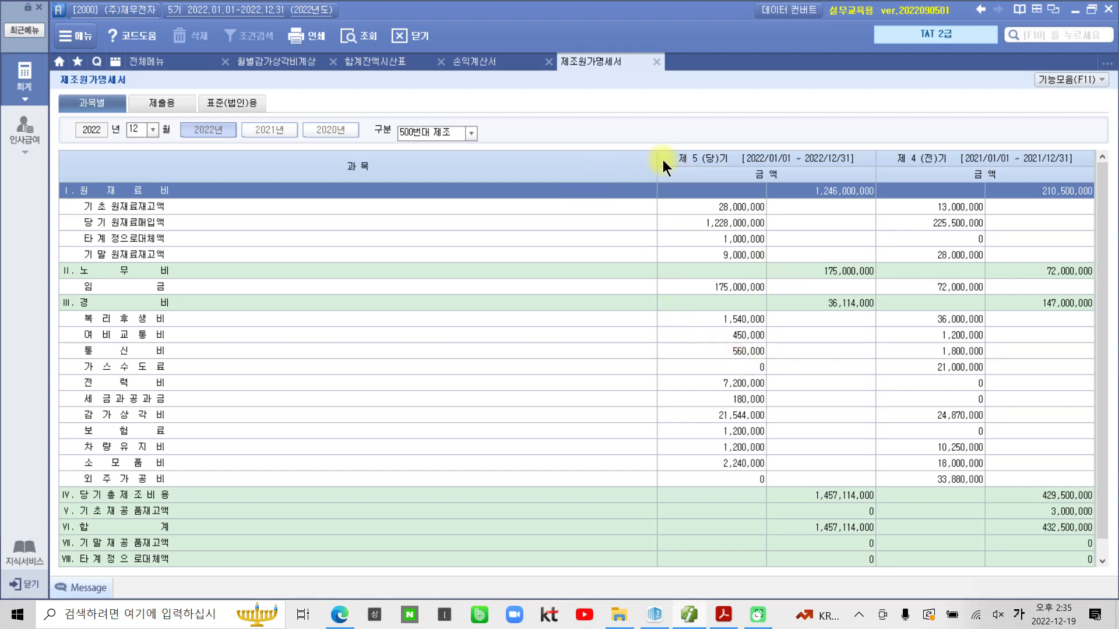
Narrow the manufacturing cost statement's 과목 column and examine the current-period totals of 원재료비, 노무비 and 경비.
left_click_drag(657, 163, 377, 176)
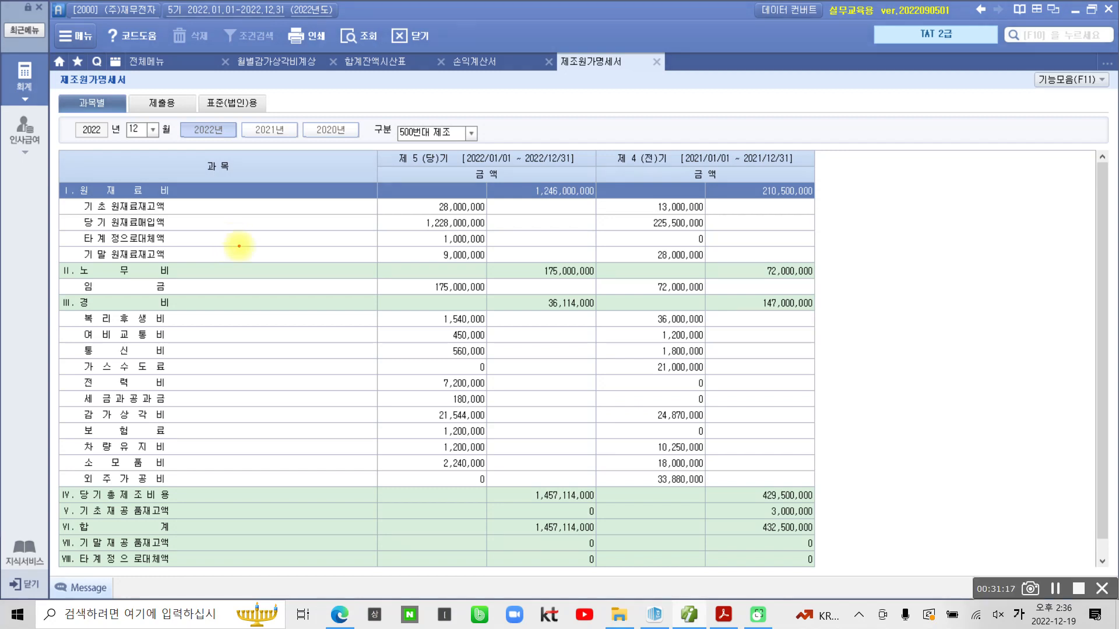
mouse_move(174, 201)
left_mouse_down()
mouse_move(157, 180)
mouse_move(129, 232)
left_mouse_up()
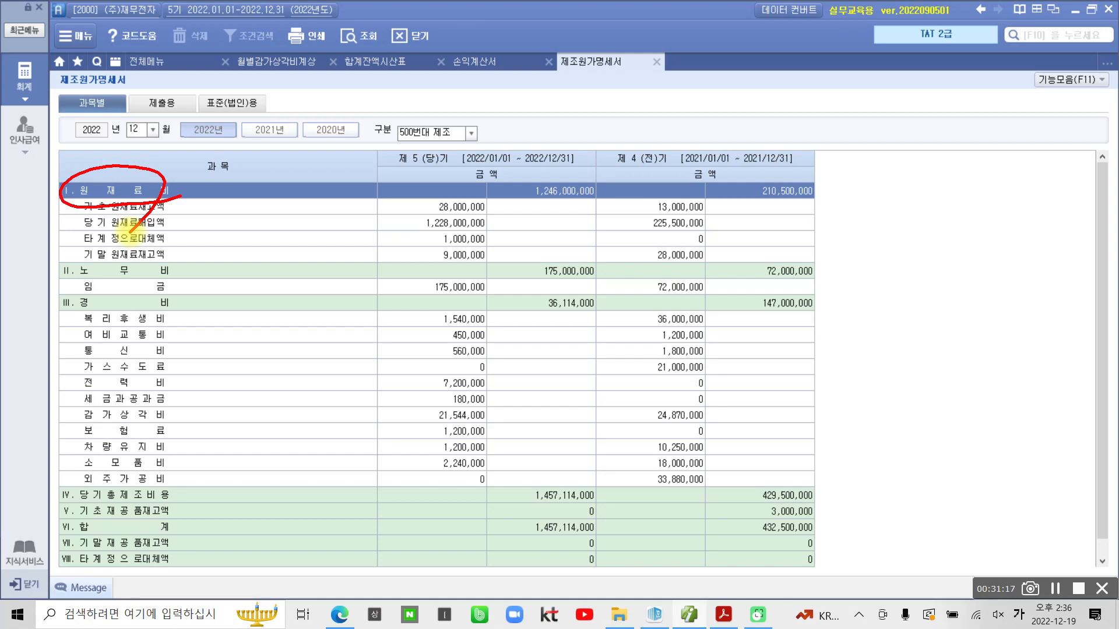
left_click_drag(501, 168, 537, 159)
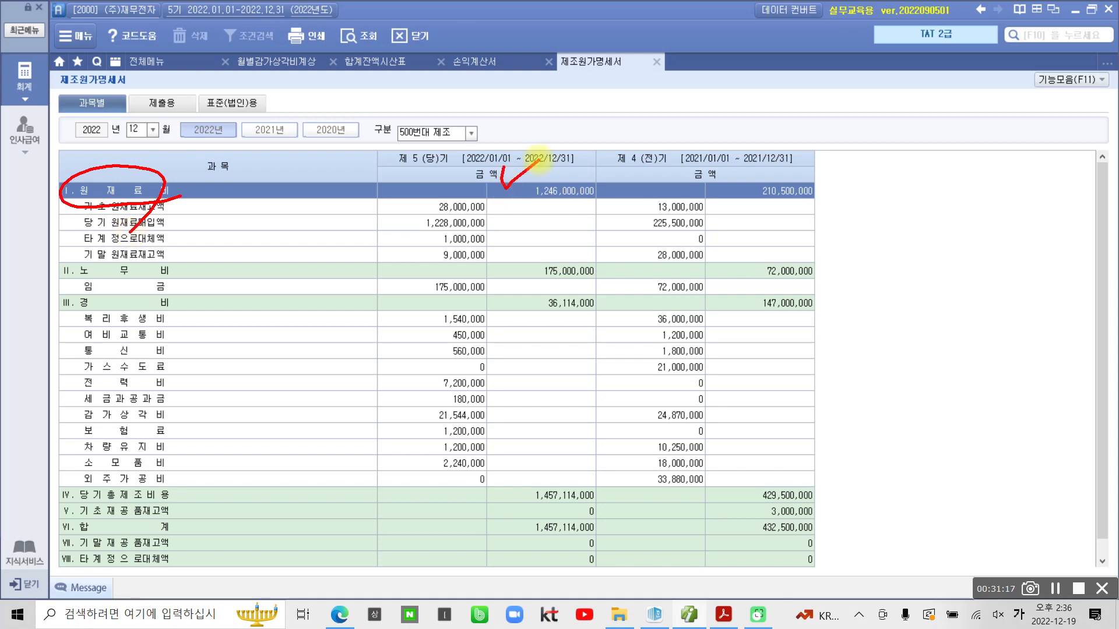
left_click_drag(155, 265, 138, 288)
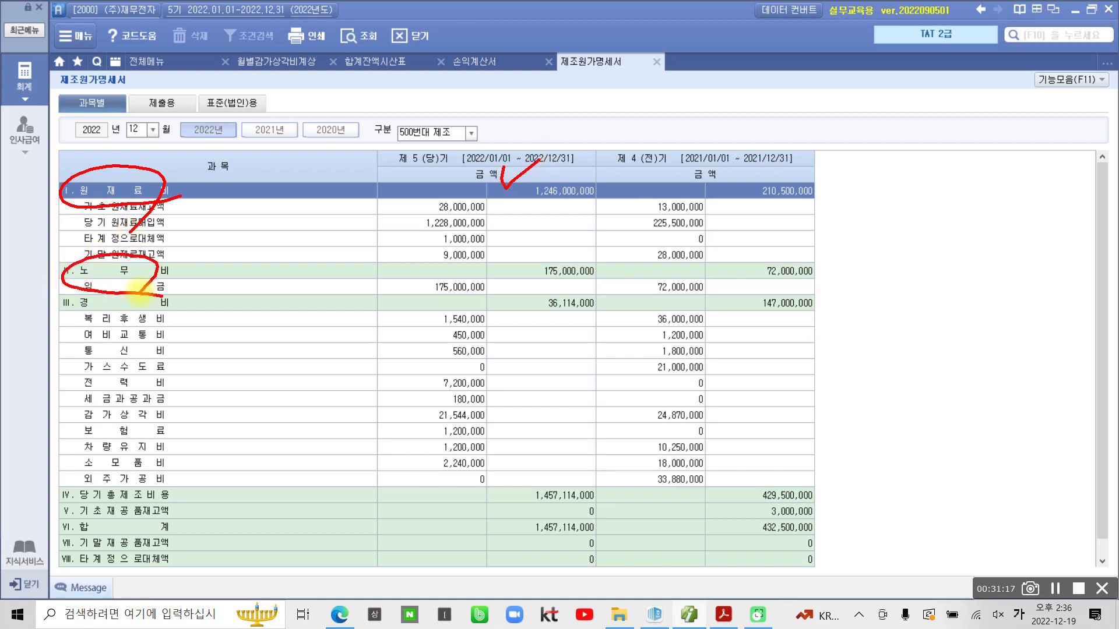
left_click_drag(494, 257, 529, 256)
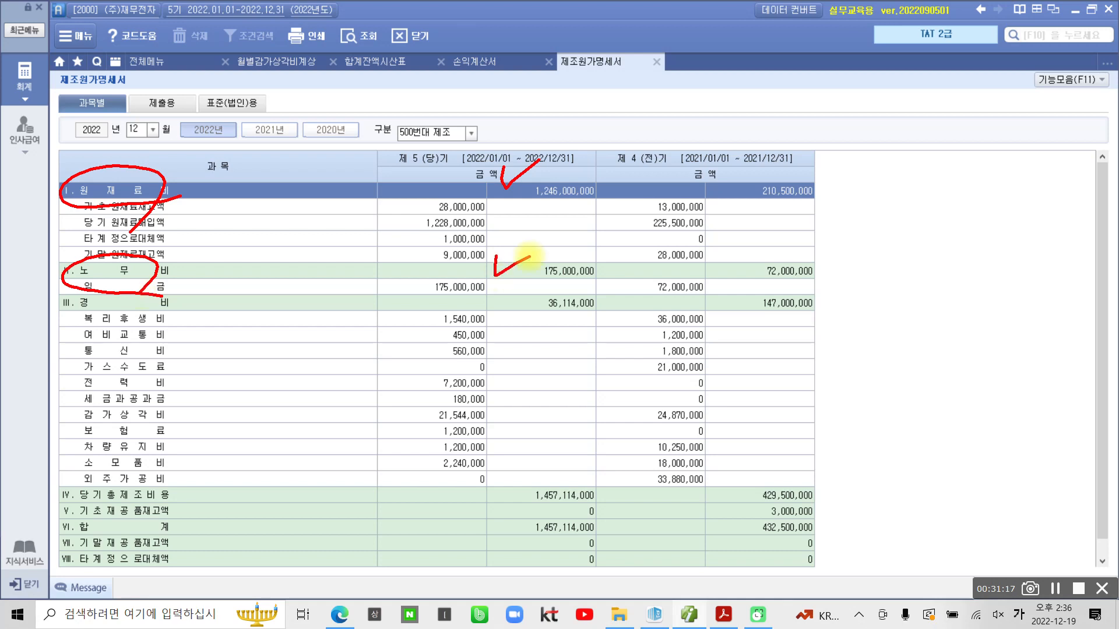
mouse_move(180, 317)
left_mouse_down()
mouse_move(40, 317)
mouse_move(140, 347)
left_mouse_up()
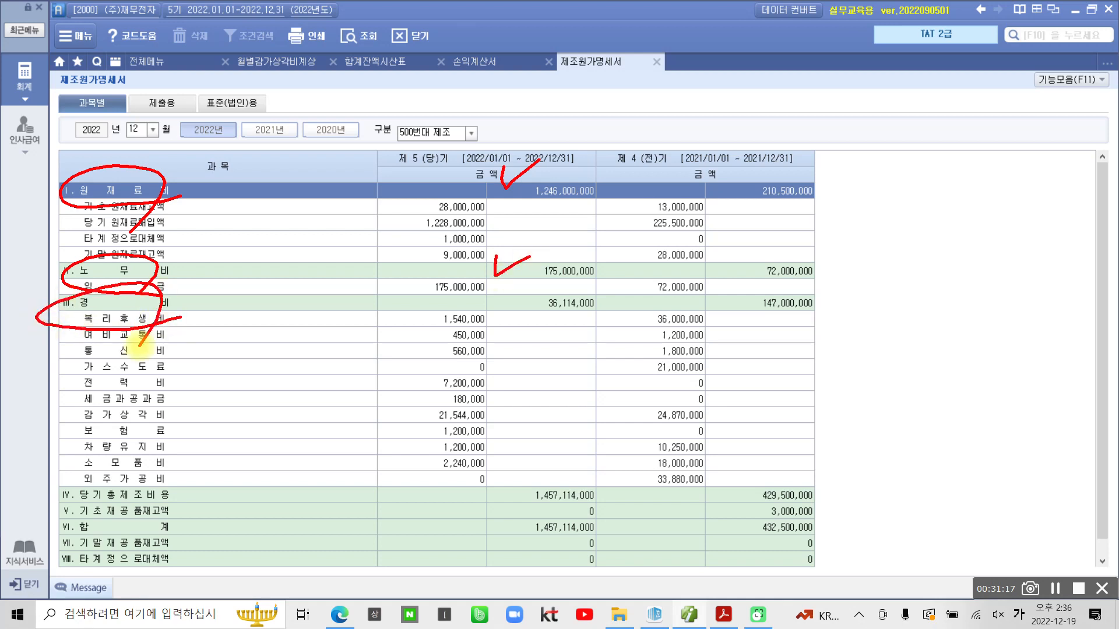
mouse_move(515, 291)
left_mouse_down()
mouse_move(512, 308)
mouse_move(547, 293)
left_mouse_up()
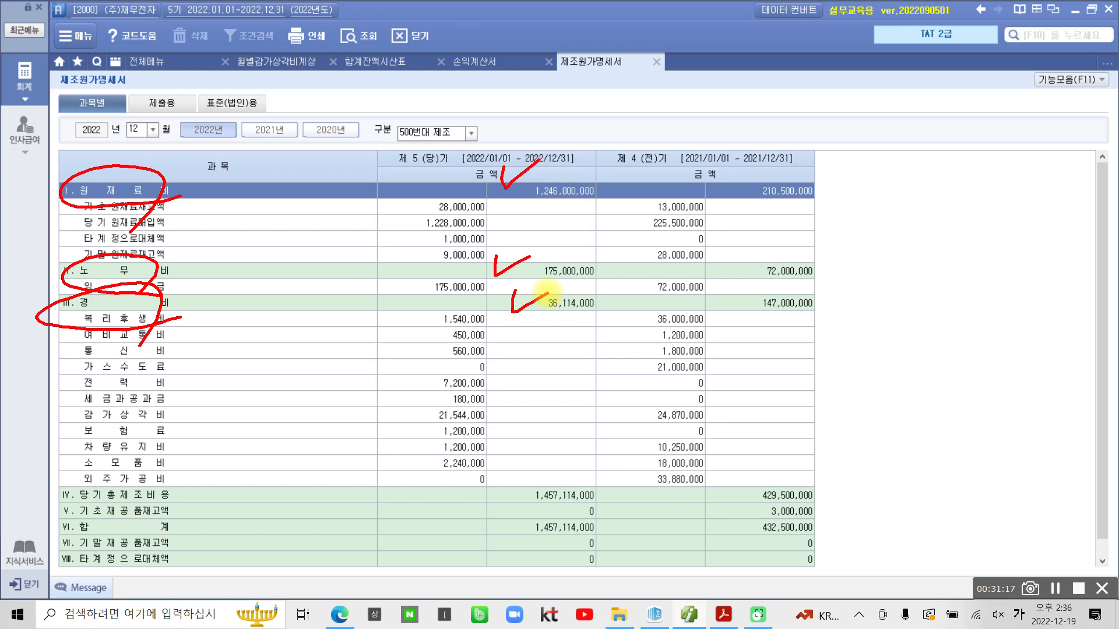
Examine 당기총제조비용 in the manufacturing cost statement and select the current-period 당기제품제조원가 amount.
mouse_move(507, 462)
left_mouse_down()
mouse_move(499, 495)
mouse_move(463, 462)
left_mouse_up()
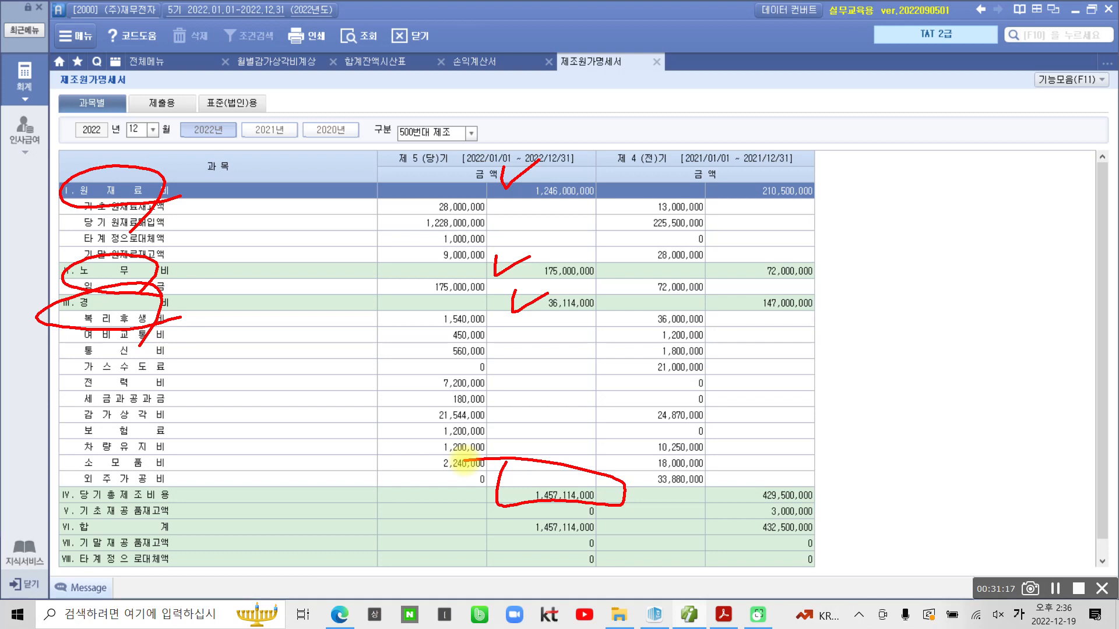
key("Escape")
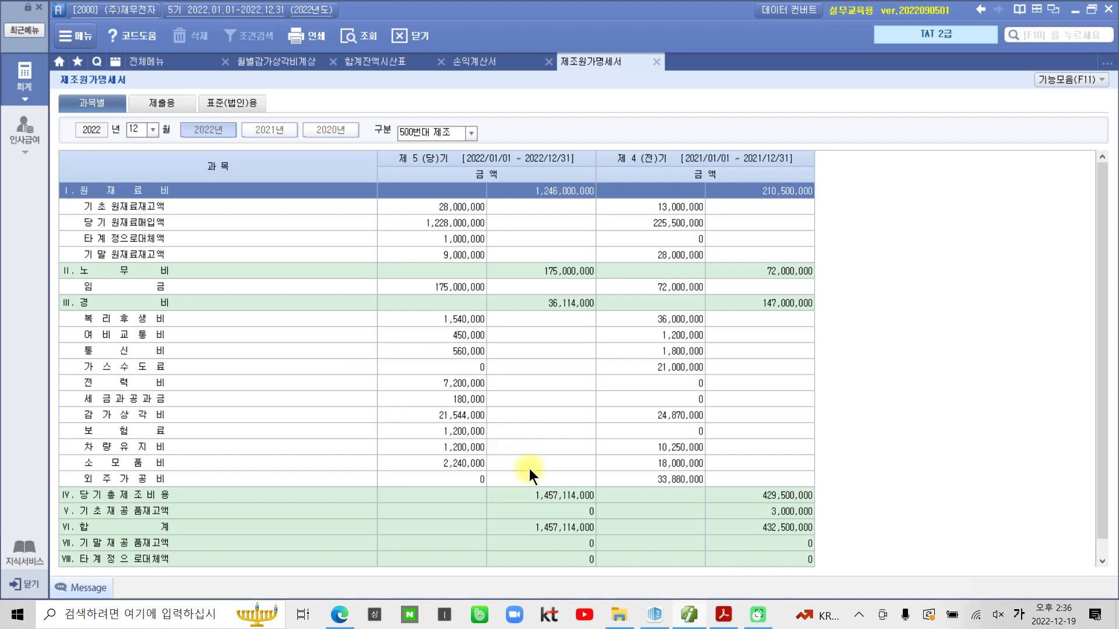
scroll(543, 497, "down", 1)
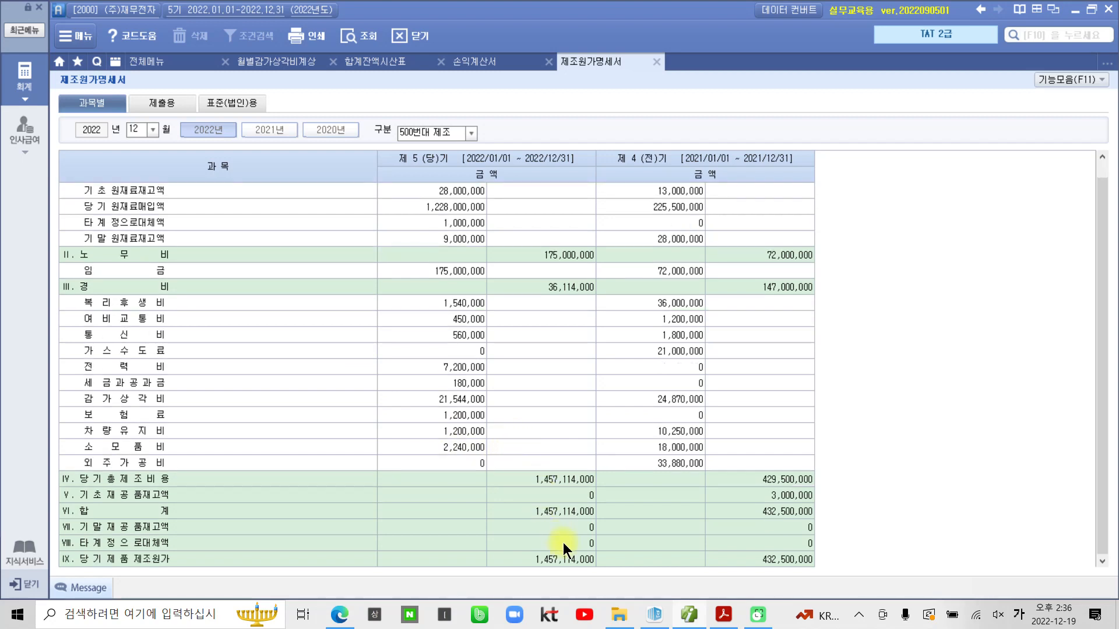
key("ctrl+2")
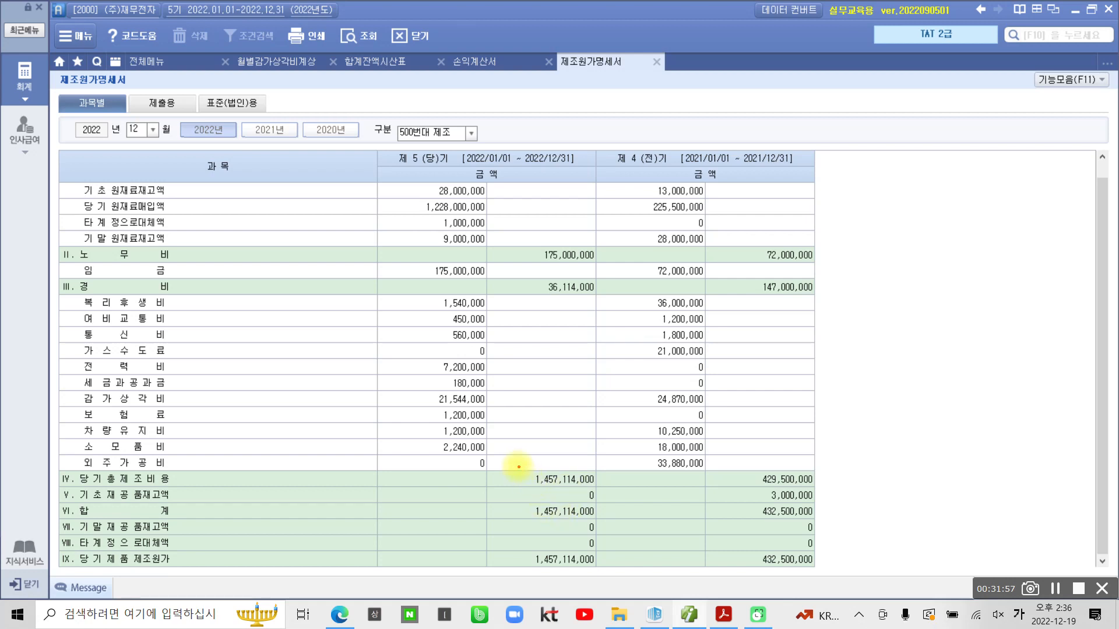
left_click_drag(516, 466, 523, 466)
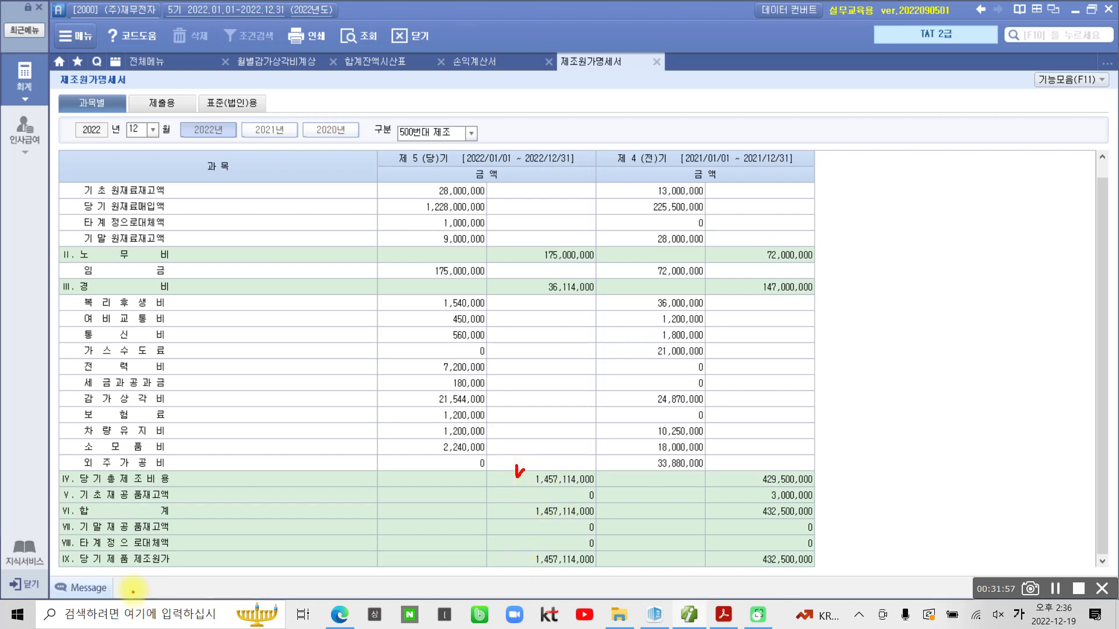
mouse_move(53, 552)
left_mouse_down()
mouse_move(369, 573)
mouse_move(649, 574)
left_mouse_up()
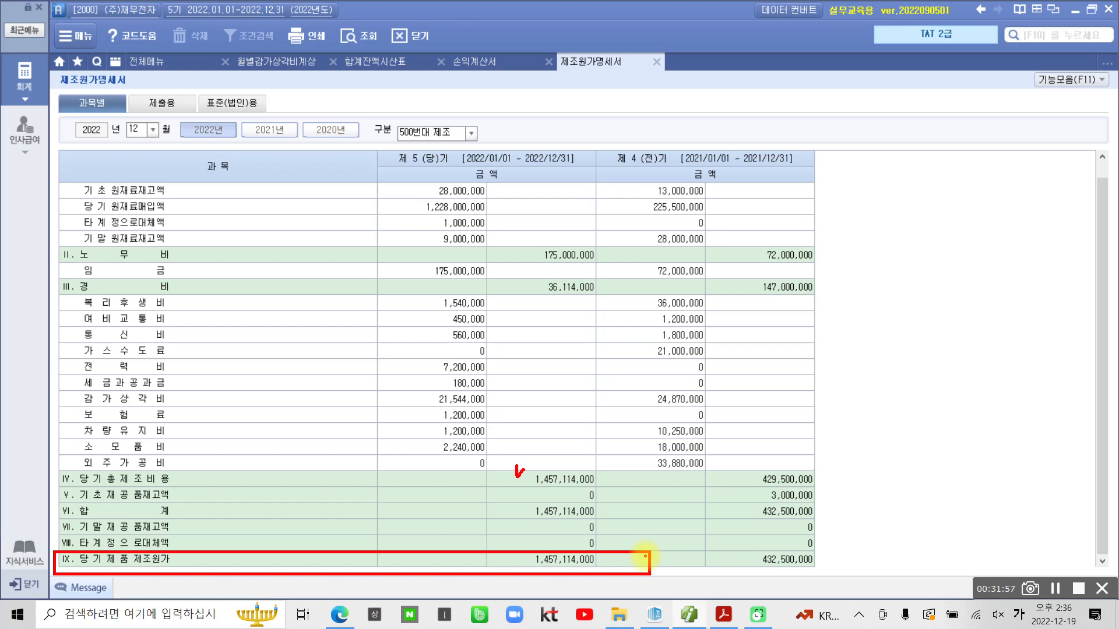
left_click(571, 561)
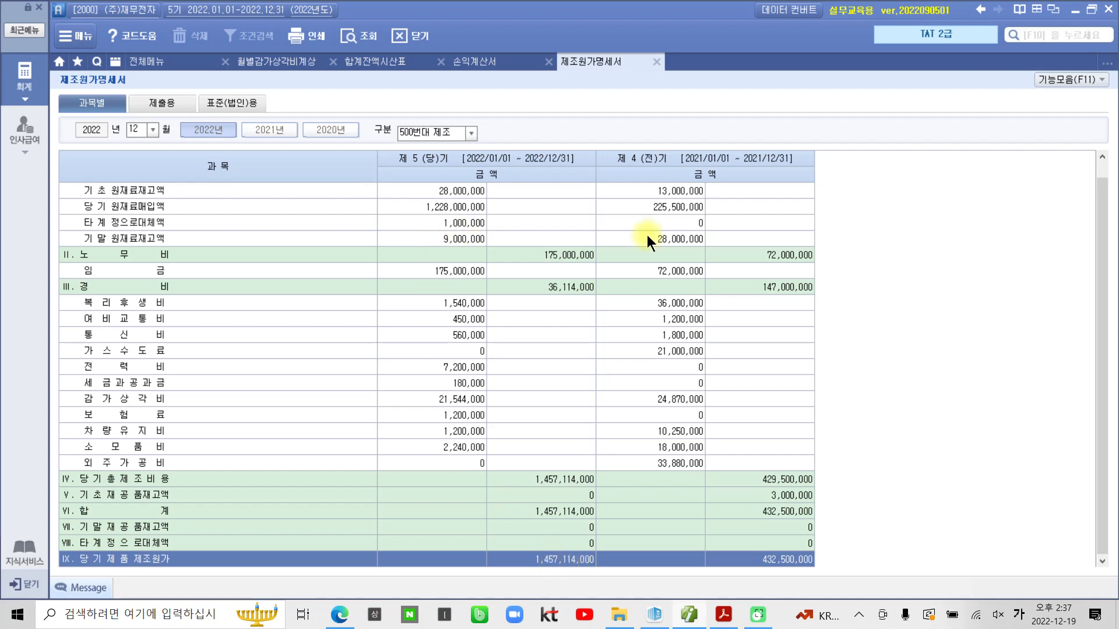
Query the income statement for month 12 of 2022, check its 당기제품제조원가 amount, and return to the manufacturing cost statement.
left_click(487, 58)
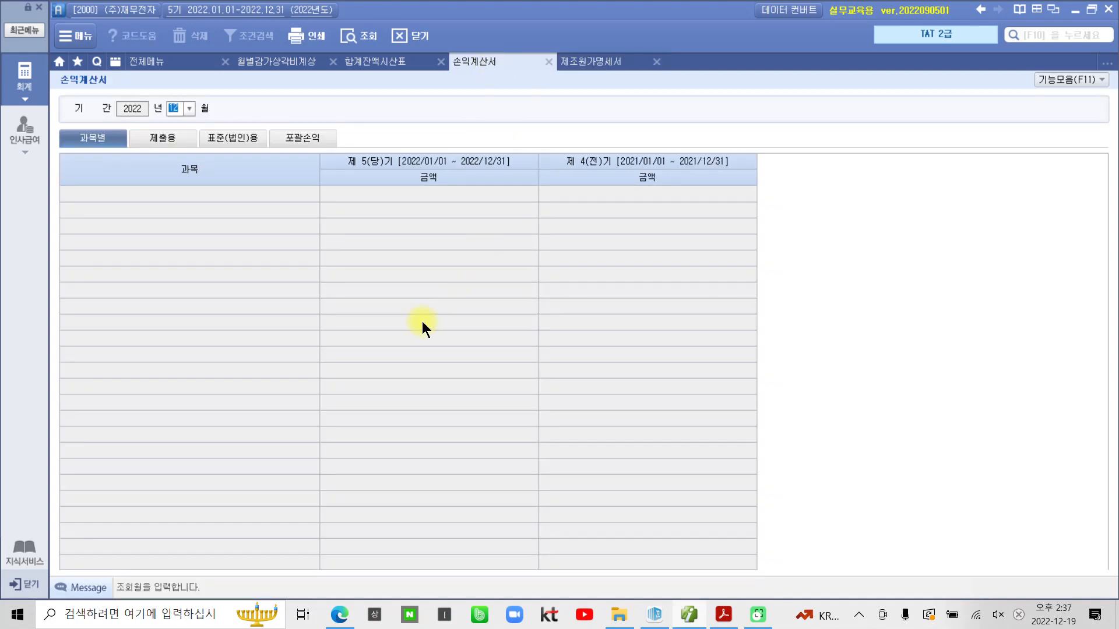
key("Return")
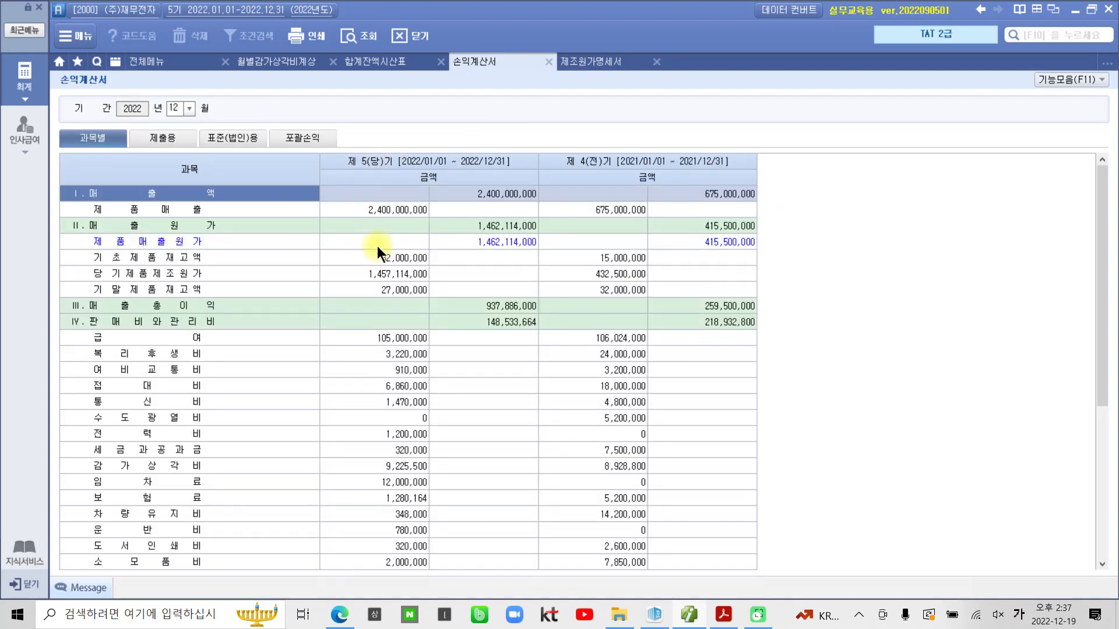
left_click(377, 275)
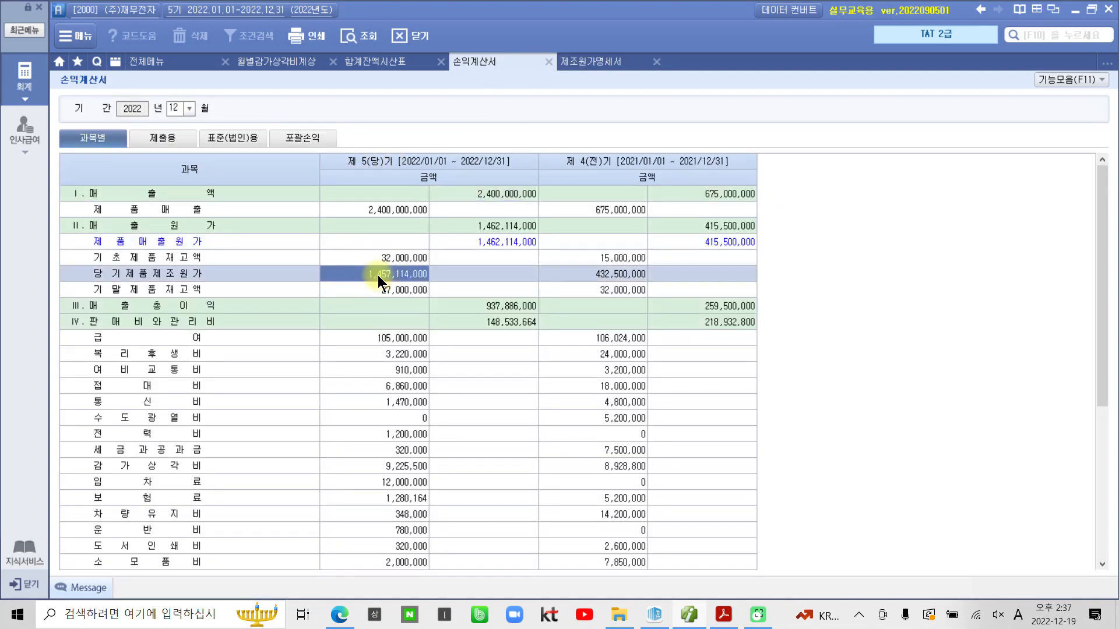
left_click(597, 65)
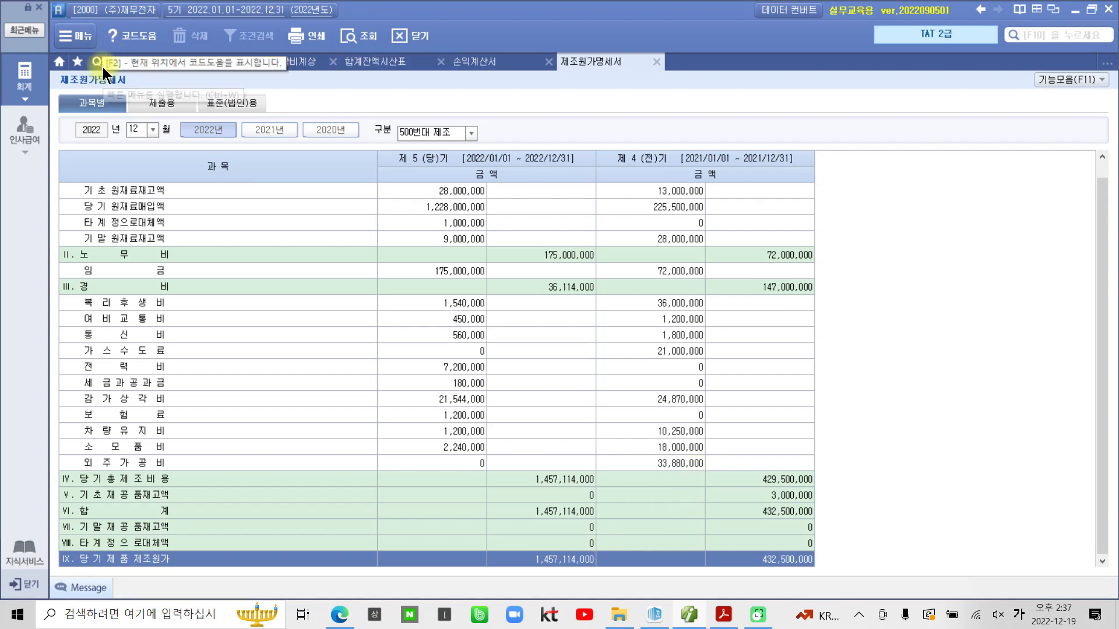
Open the balance sheet (재무상태표) from the full menu, query it for month 12 of 2022, and narrow its 과목 column.
left_click(62, 80)
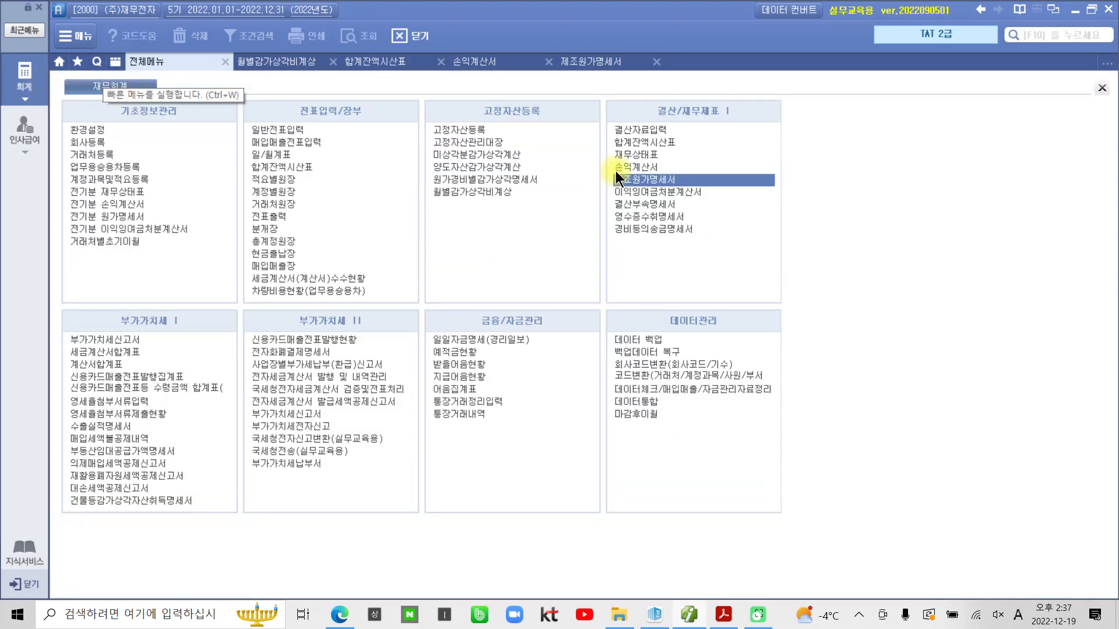
left_click(641, 155)
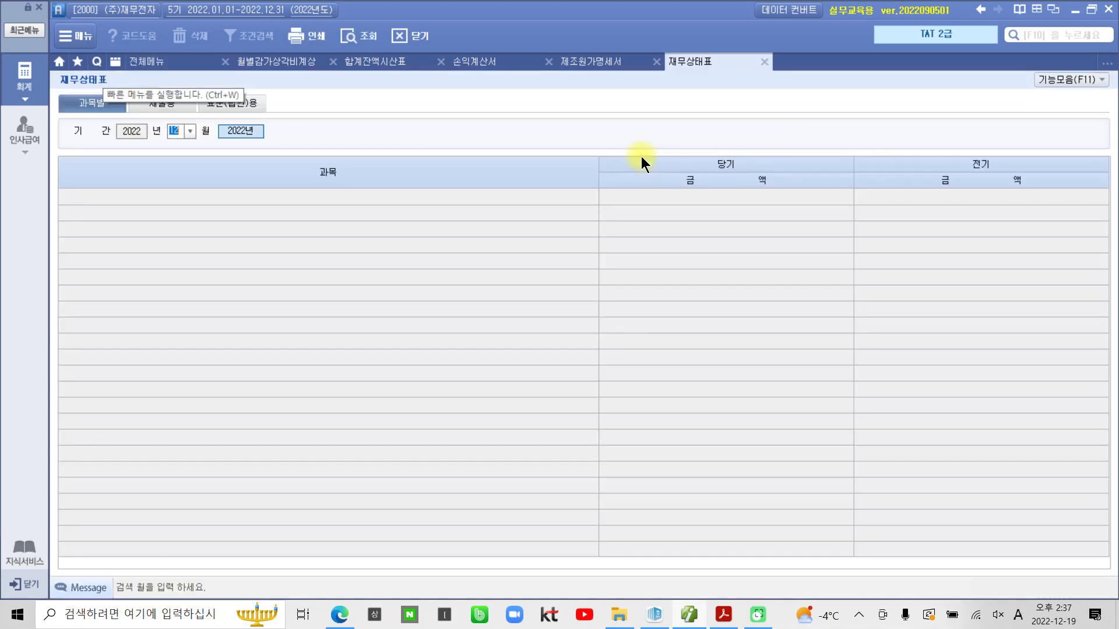
key("Return")
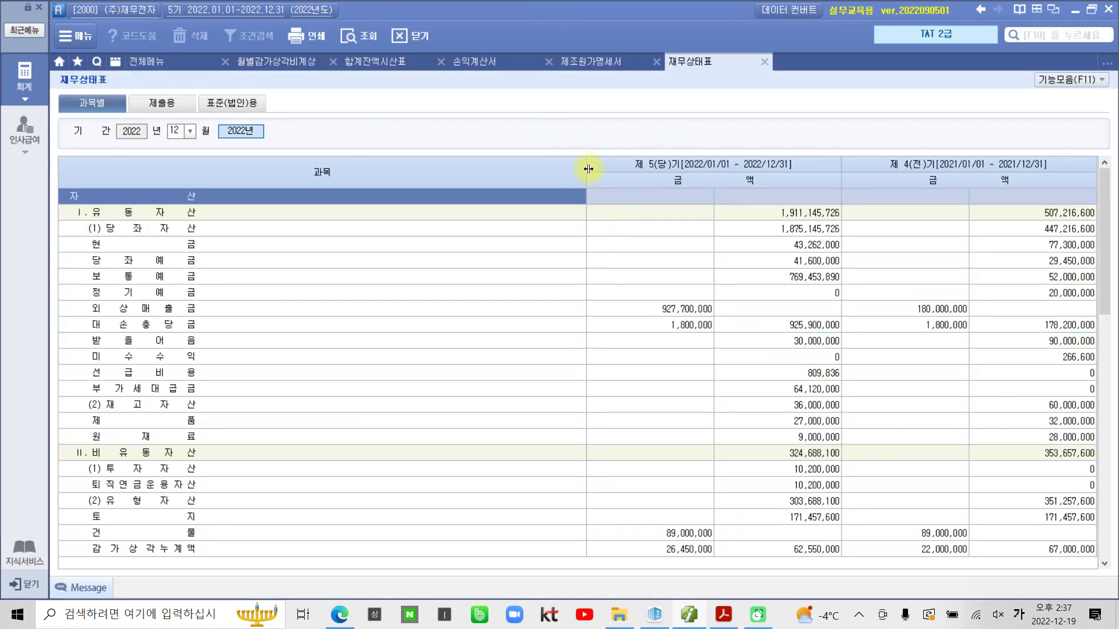
left_click_drag(588, 169, 376, 166)
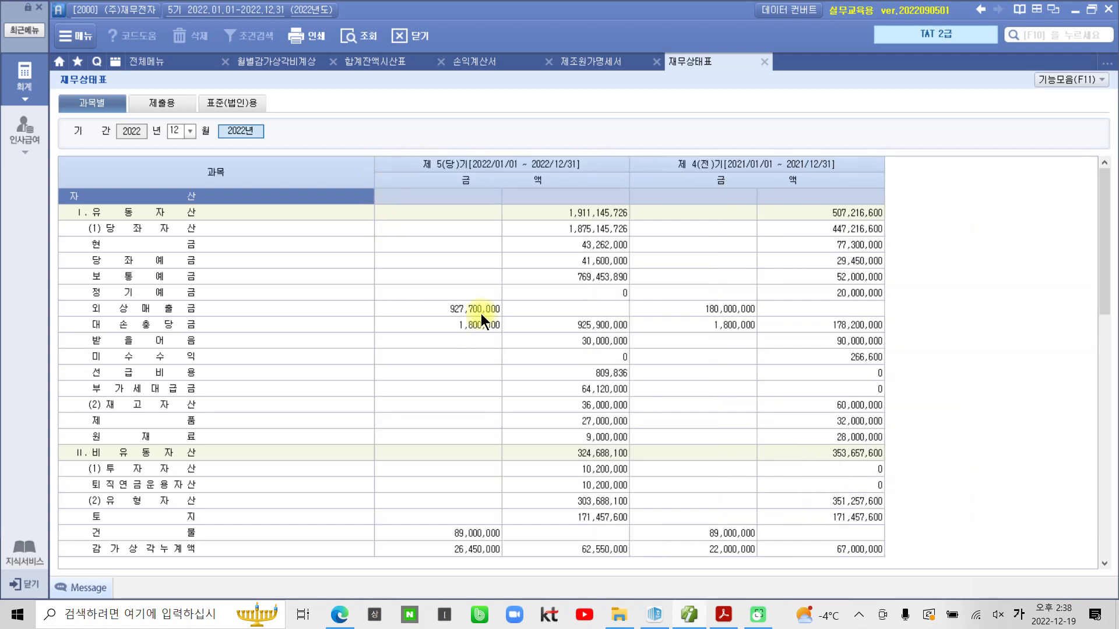
Check 퇴직연금운용자산 under 투자자산 and look through the balance sheet down to the 비유동부채 section.
left_click(560, 486)
scroll(559, 485, "down", 3)
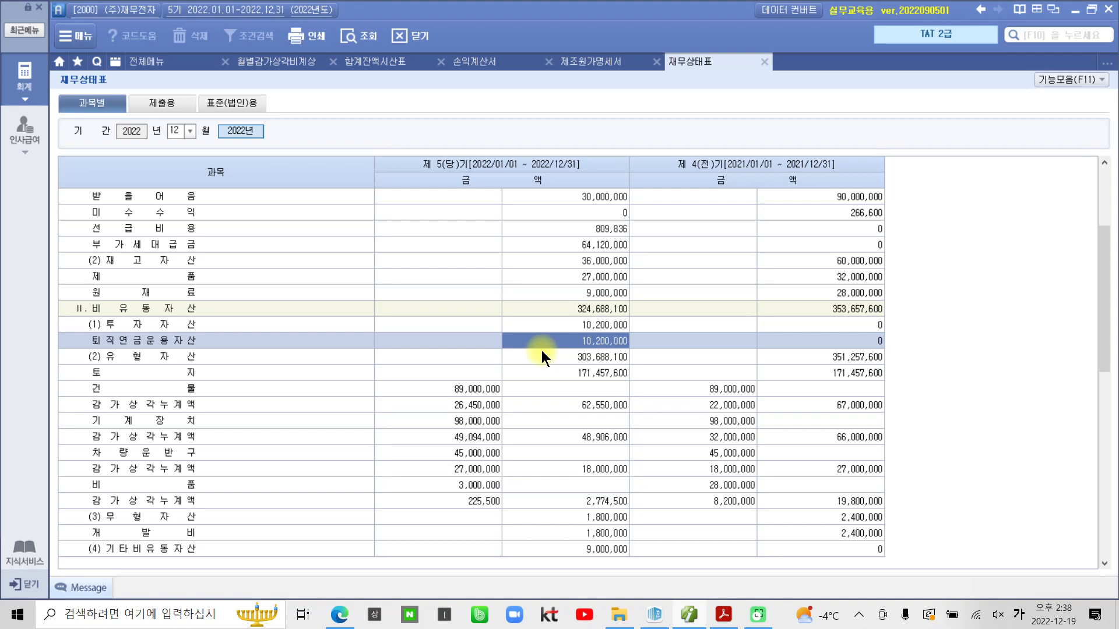
left_click(599, 455)
scroll(603, 467, "down", 3)
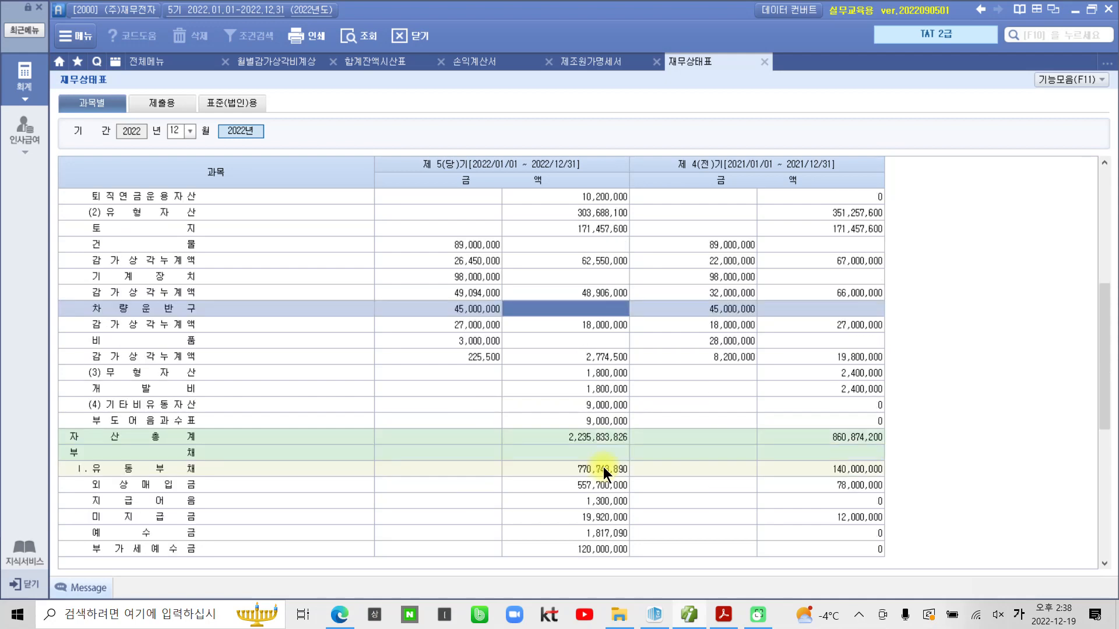
scroll(595, 449, "down", 6)
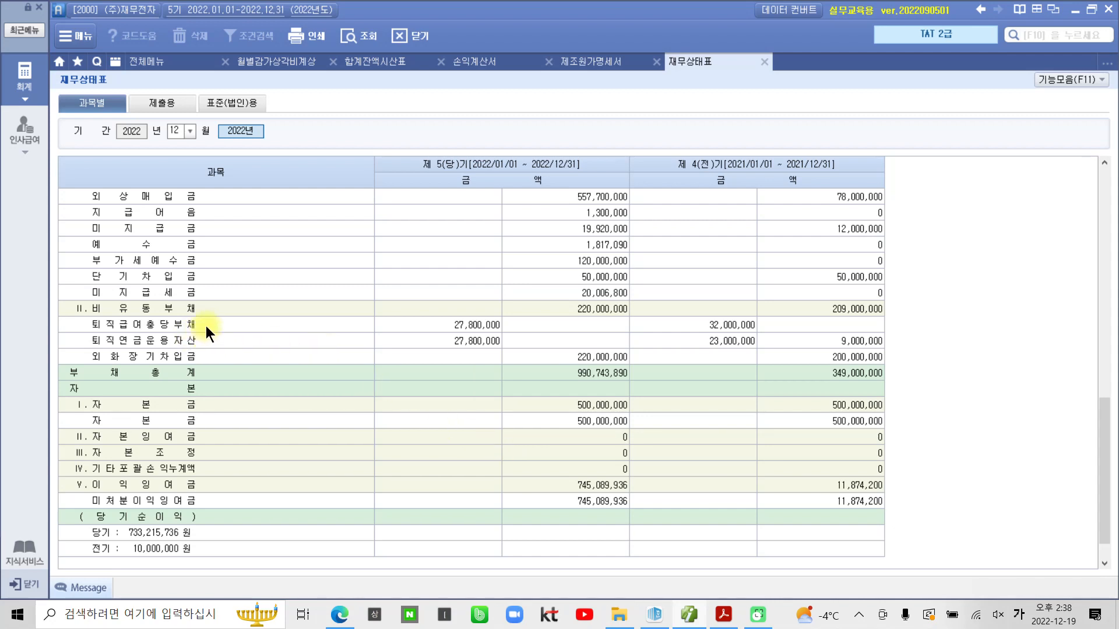
Compare current-period 퇴직급여충당부채 and 퇴직연금운용자산 under 비유동부채, and select the 퇴직연금운용자산 amount under 투자자산.
left_click(493, 342)
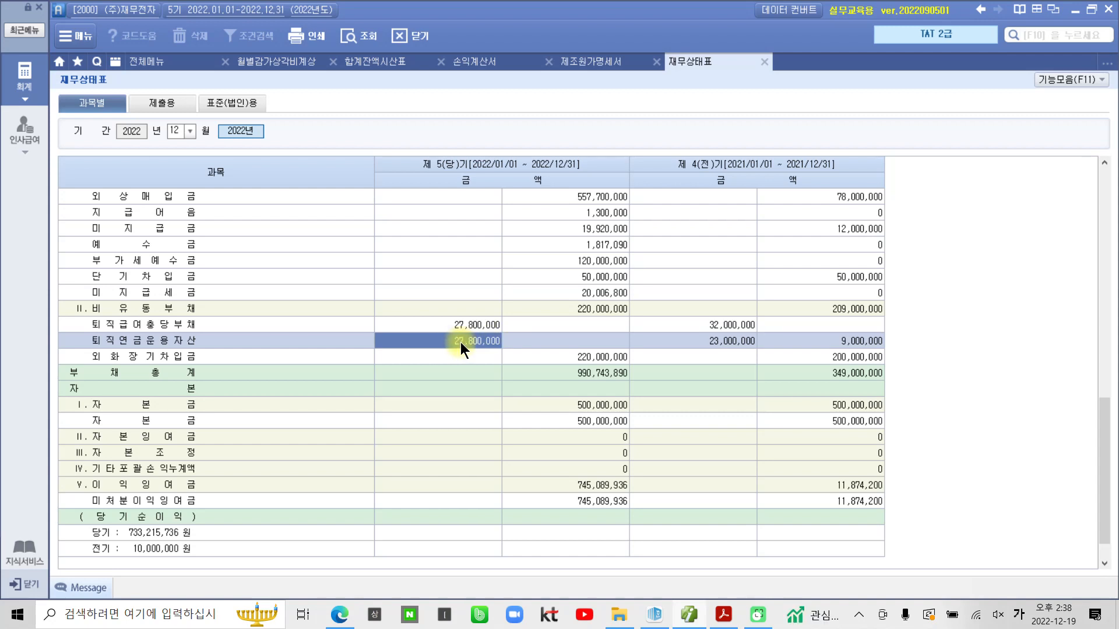
left_click(462, 325)
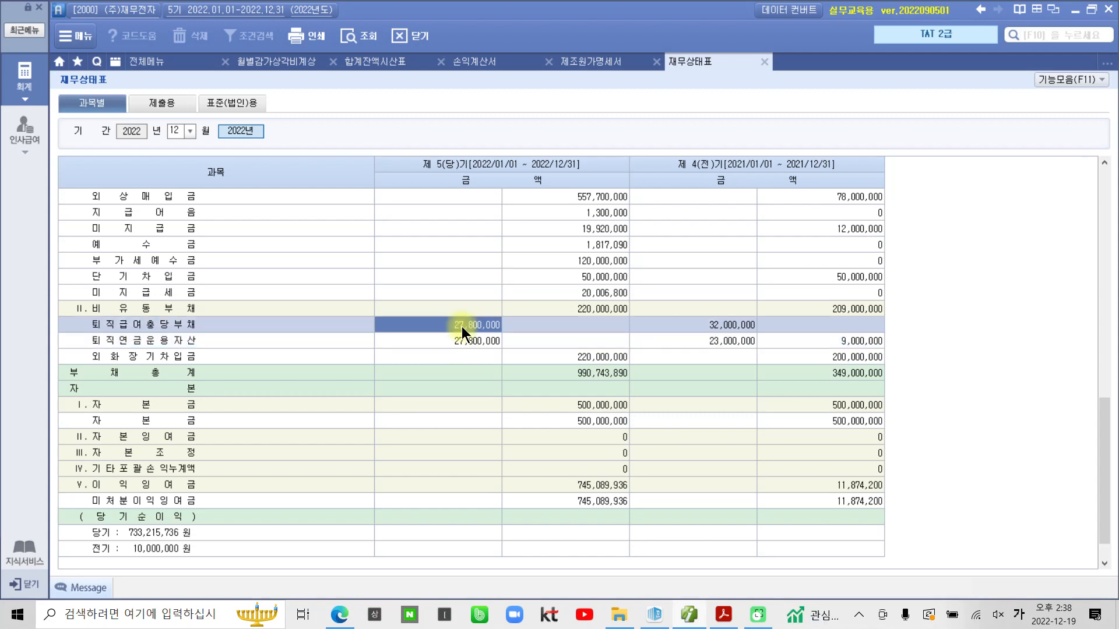
left_click(462, 340)
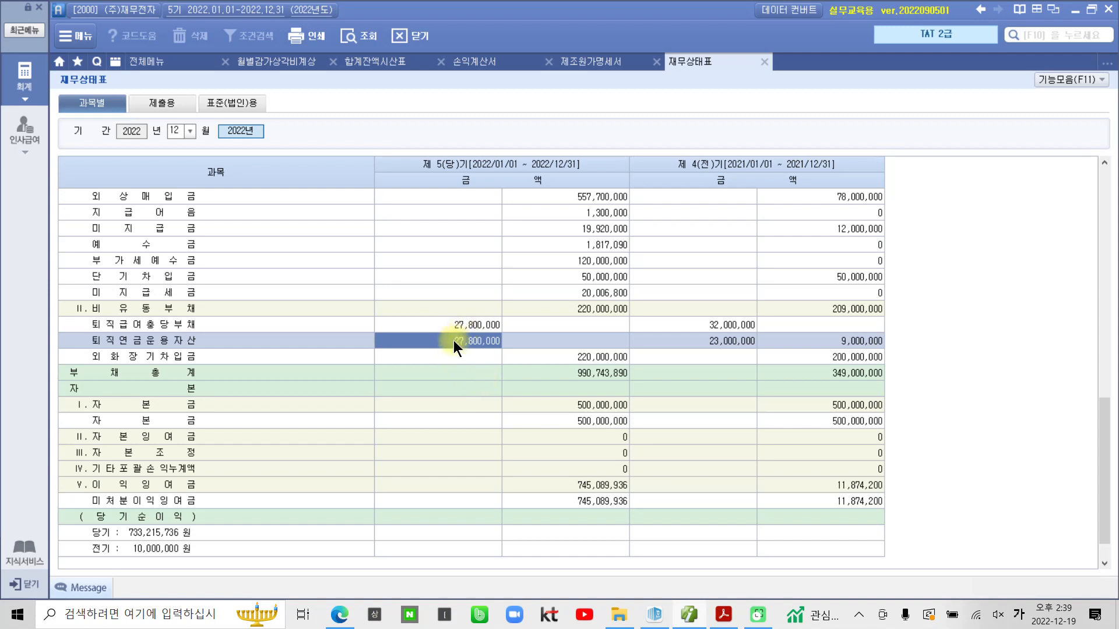
scroll(454, 340, "up", 12)
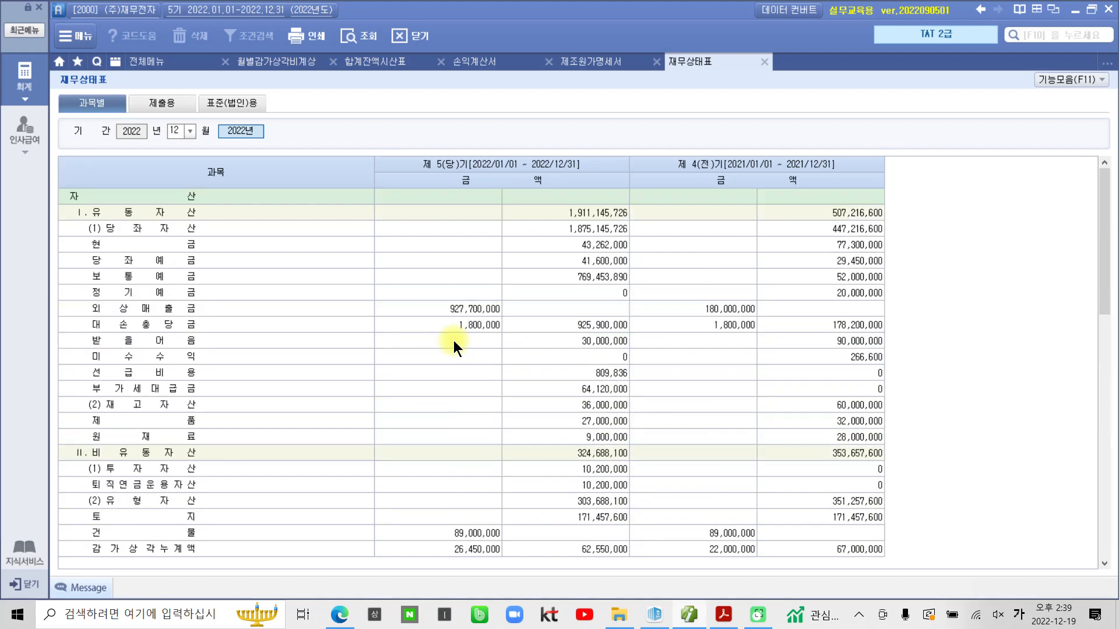
left_click(540, 480)
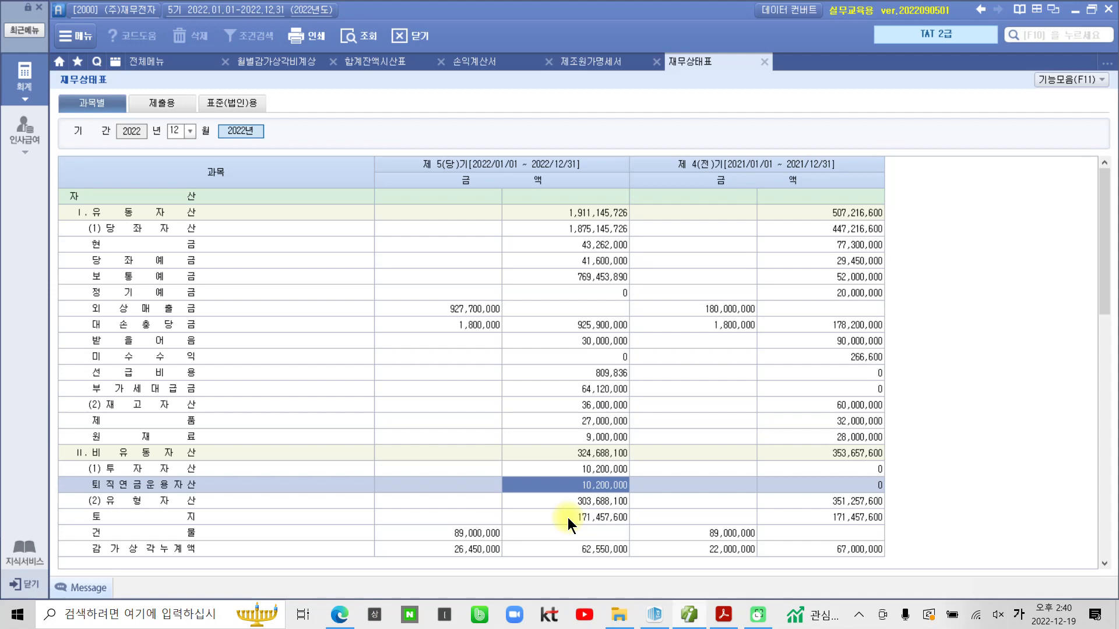
Switch to the PDF in Acrobat Reader and highlight "개발비 잔액은" in question 09.
left_click(724, 615)
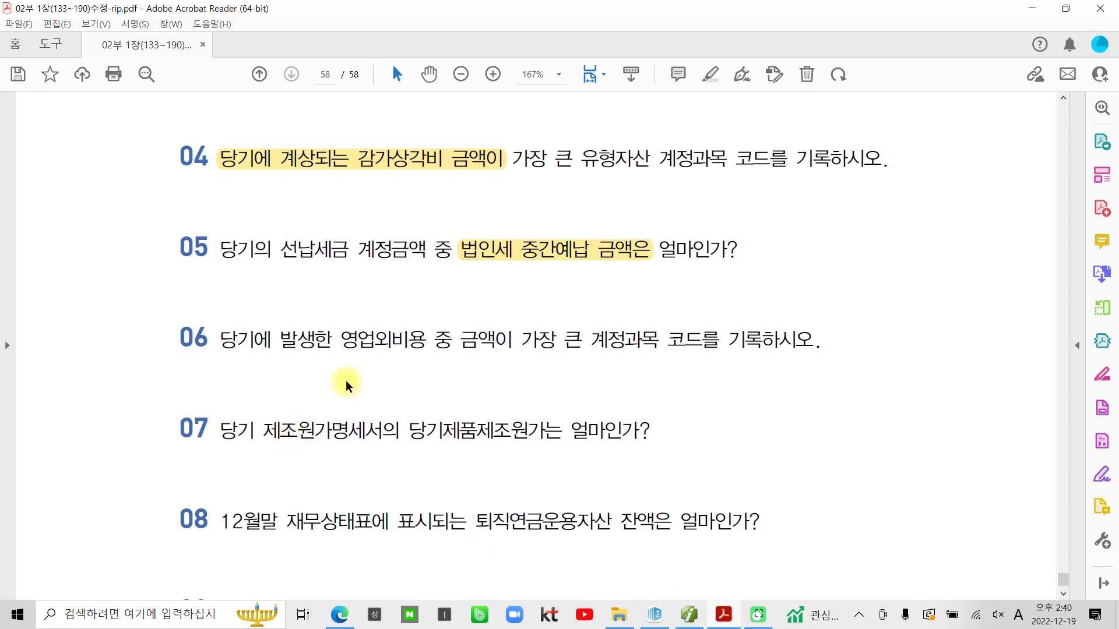
scroll(361, 460, "down", 4)
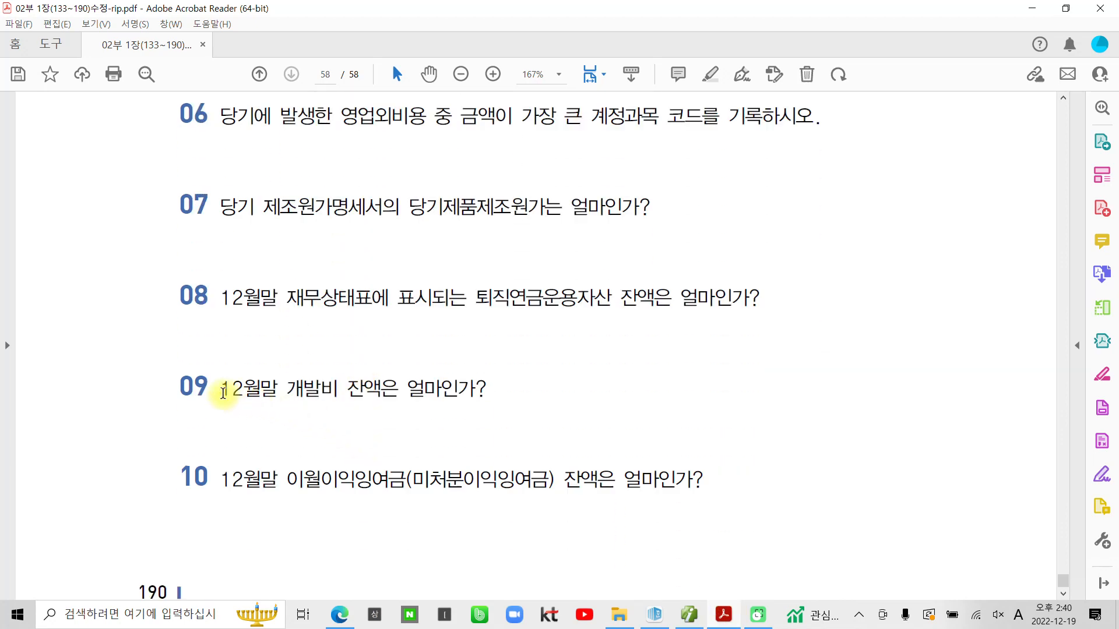
left_click(222, 392)
left_click_drag(285, 386, 399, 389)
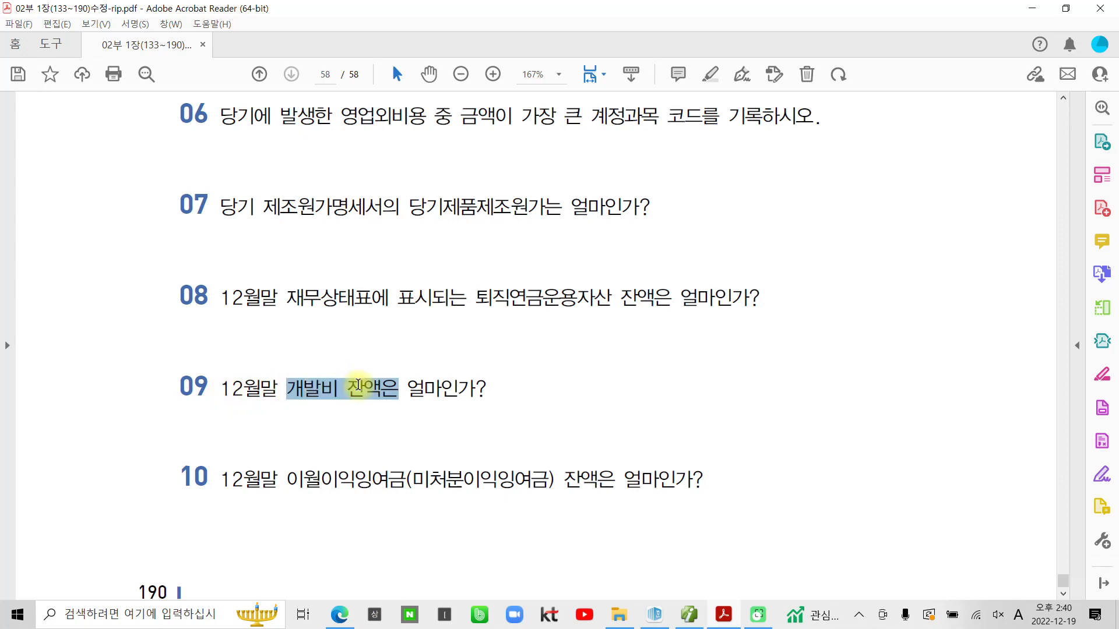
left_click(376, 360)
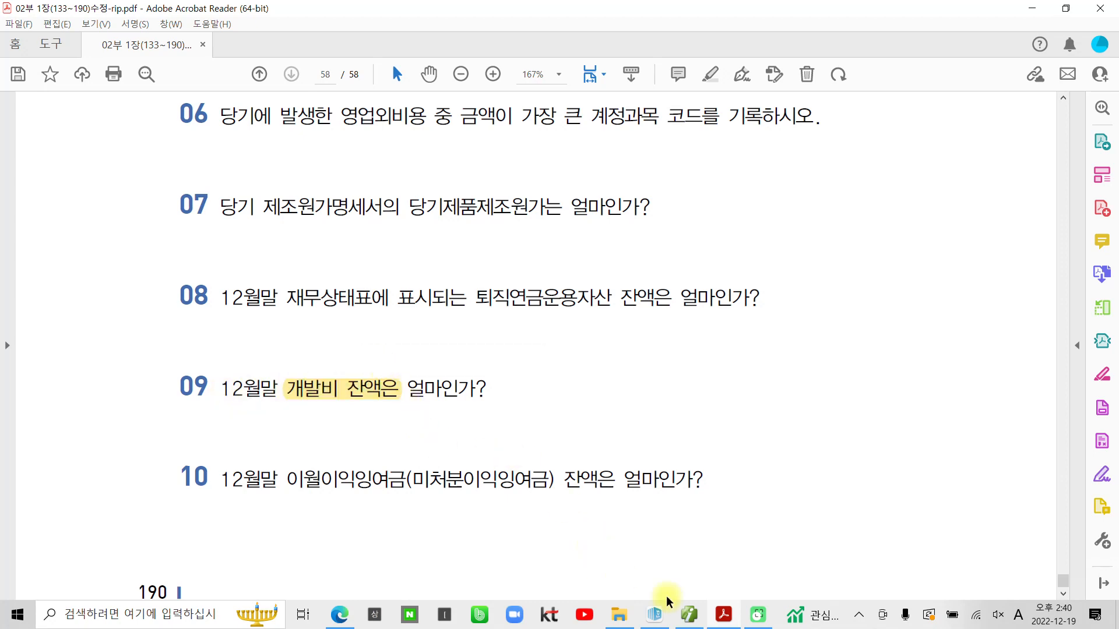
Switch back to 더존 iPlus and find the current-period 개발비 balance under 무형자산 in the balance sheet.
left_click(689, 615)
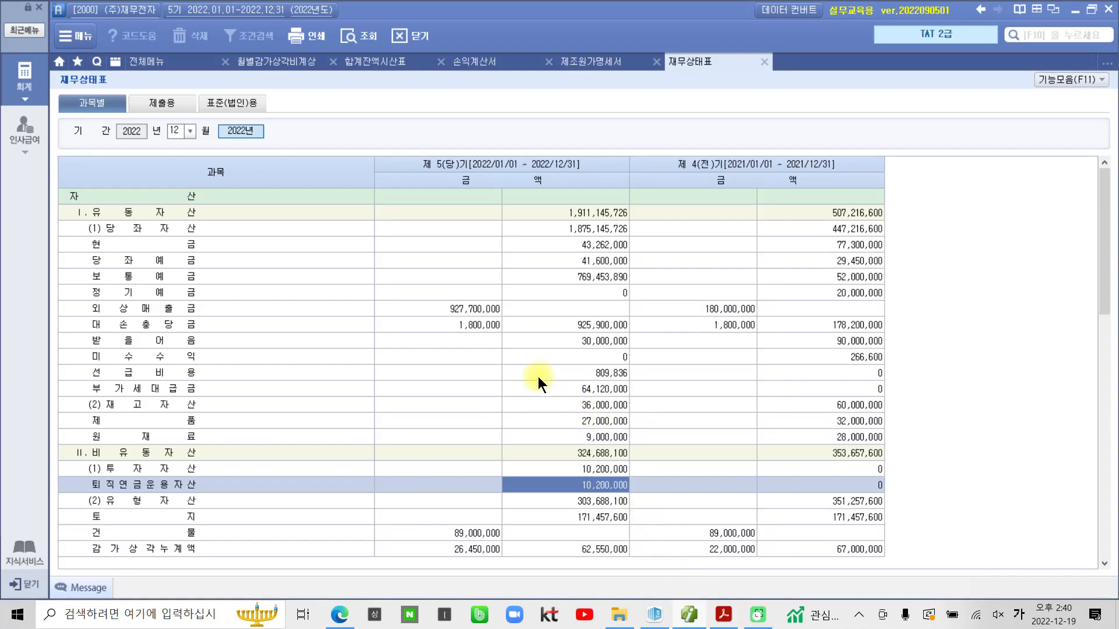
left_click(153, 373)
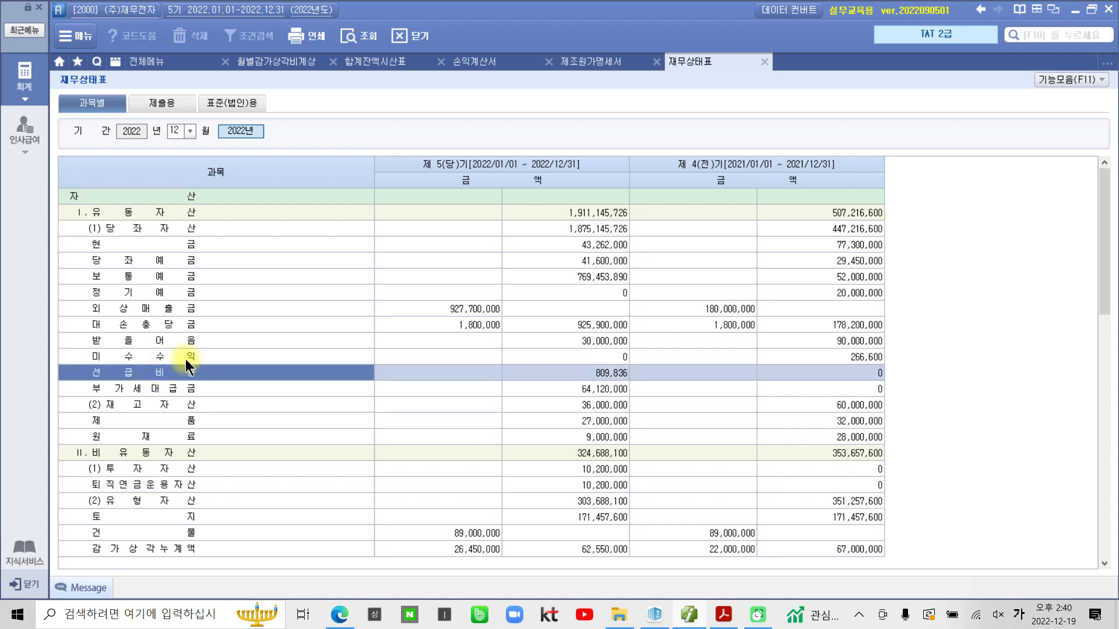
scroll(1107, 337, "down", 1)
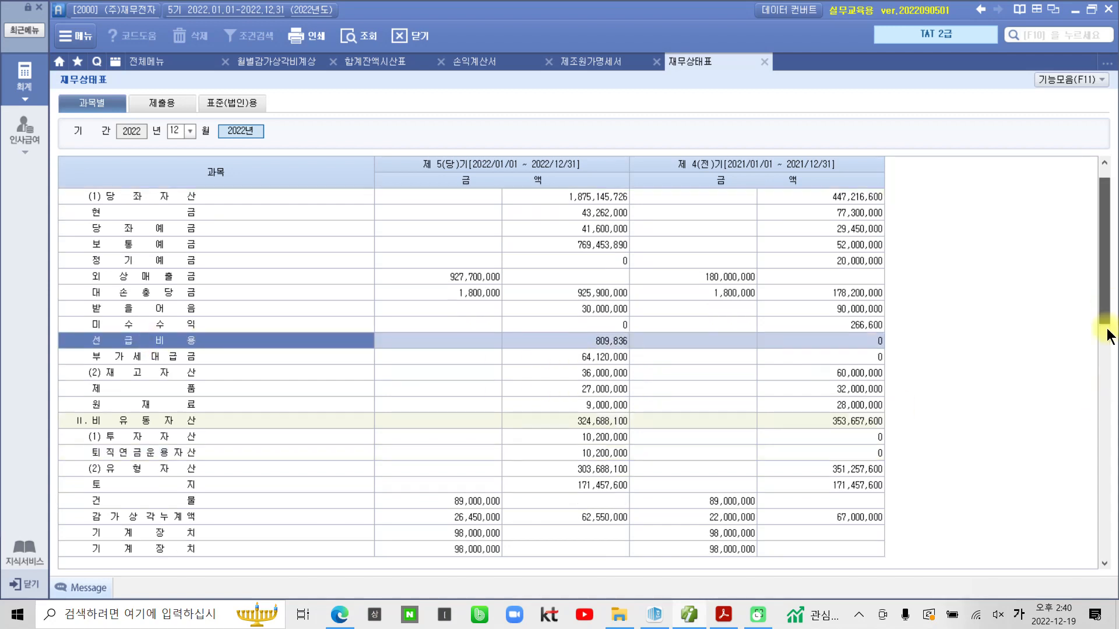
scroll(1107, 350, "down", 3)
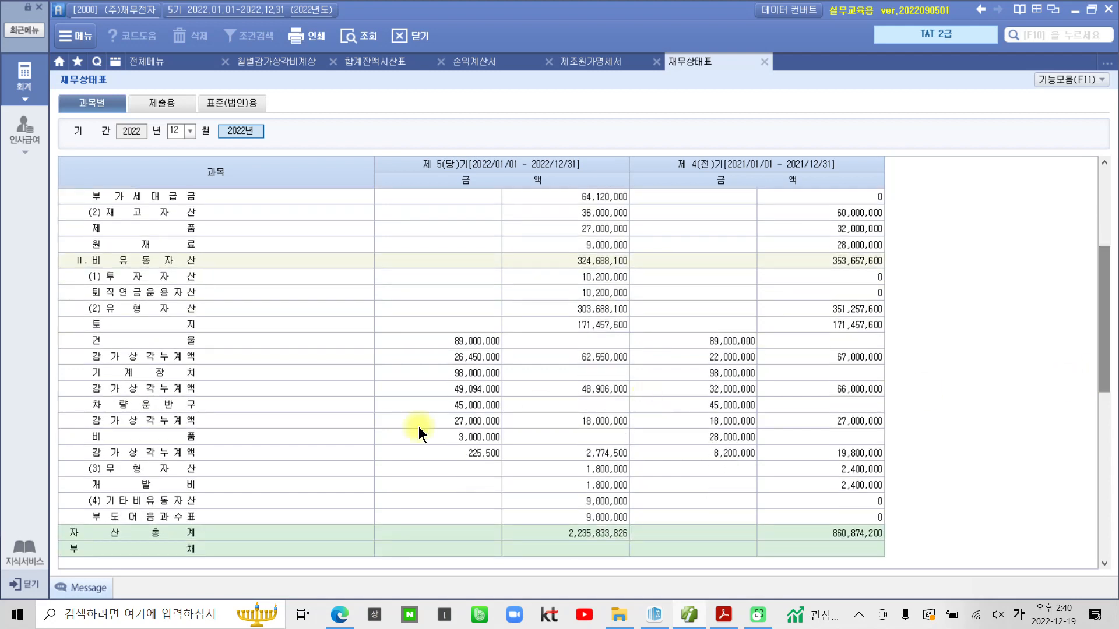
left_click(169, 481)
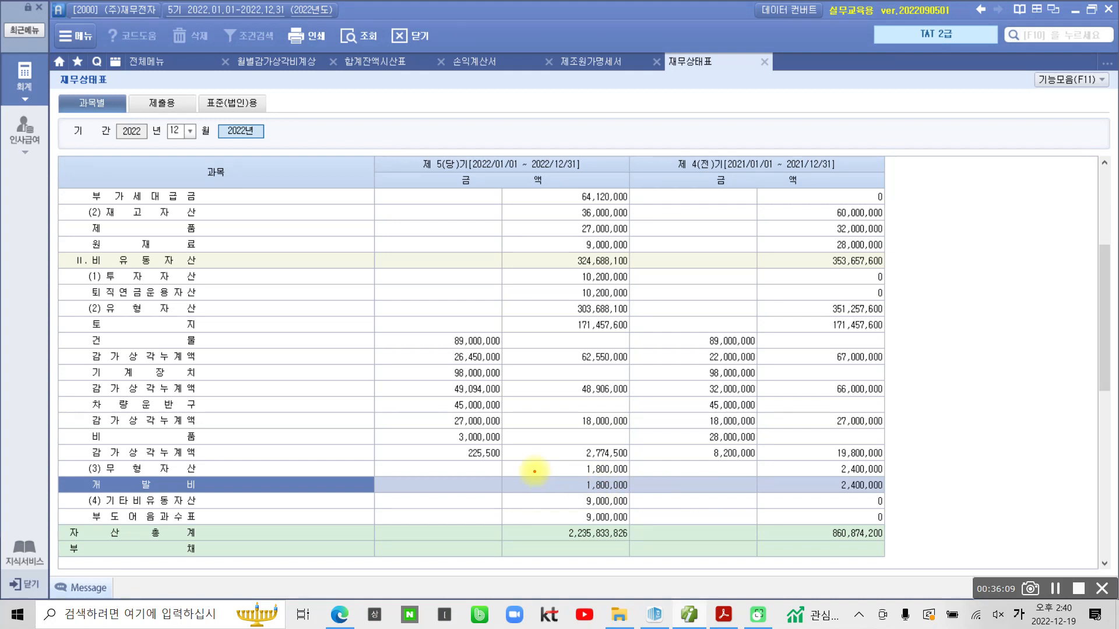
left_click_drag(534, 471, 679, 494)
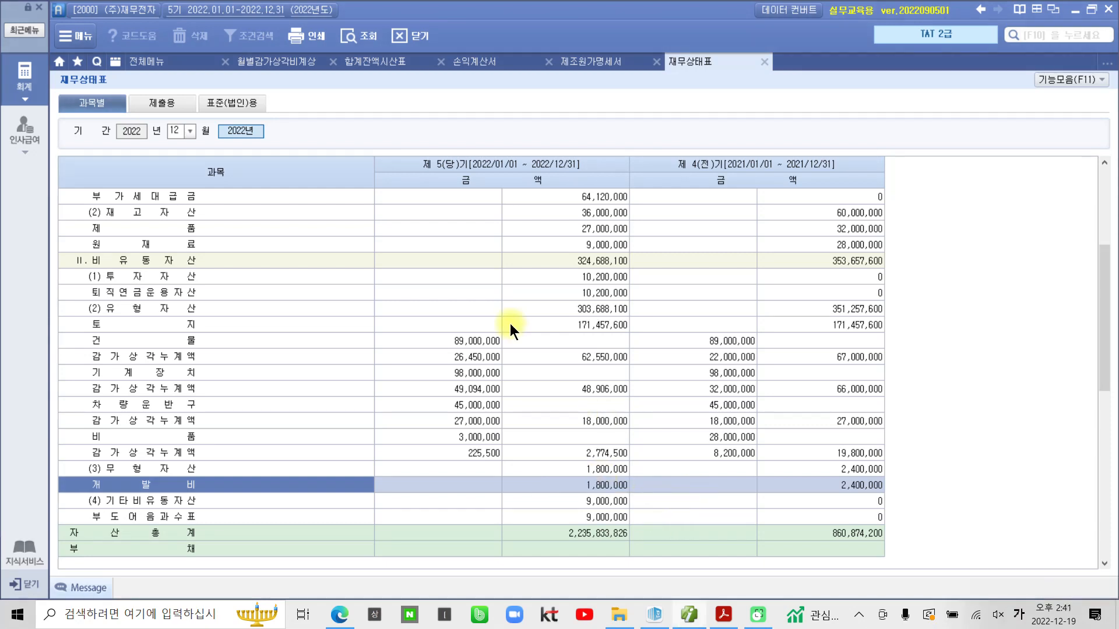
Find the current-period 미처분이익잉여금 amount under 이익잉여금 in the equity section of the balance sheet.
left_click(487, 356)
scroll(489, 358, "down", 5)
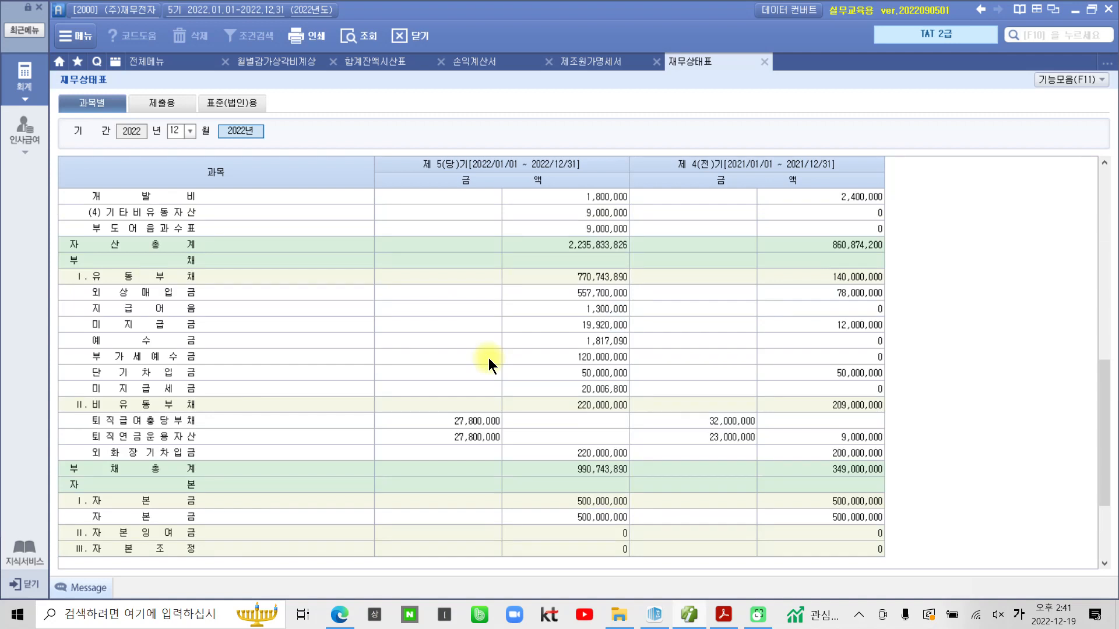
scroll(488, 358, "down", 3)
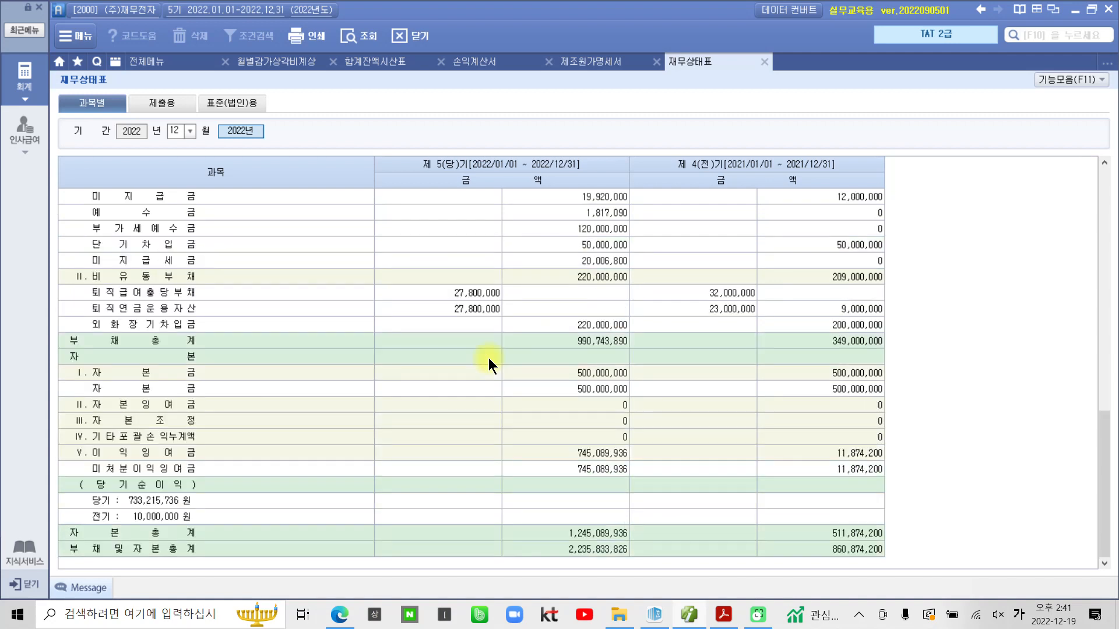
left_click(186, 468)
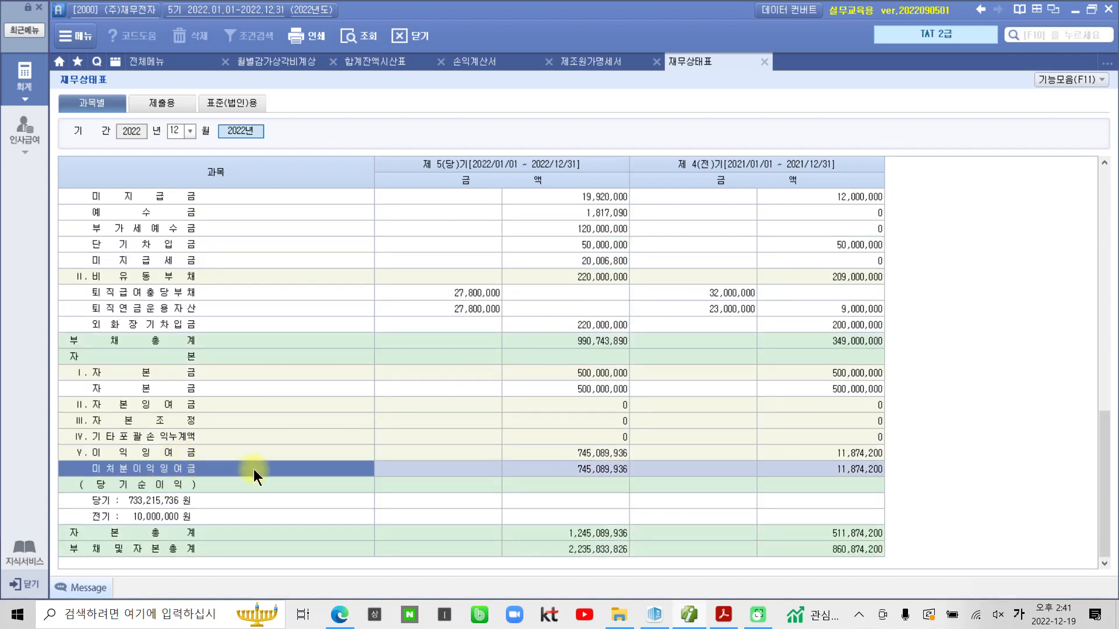
left_click(417, 468)
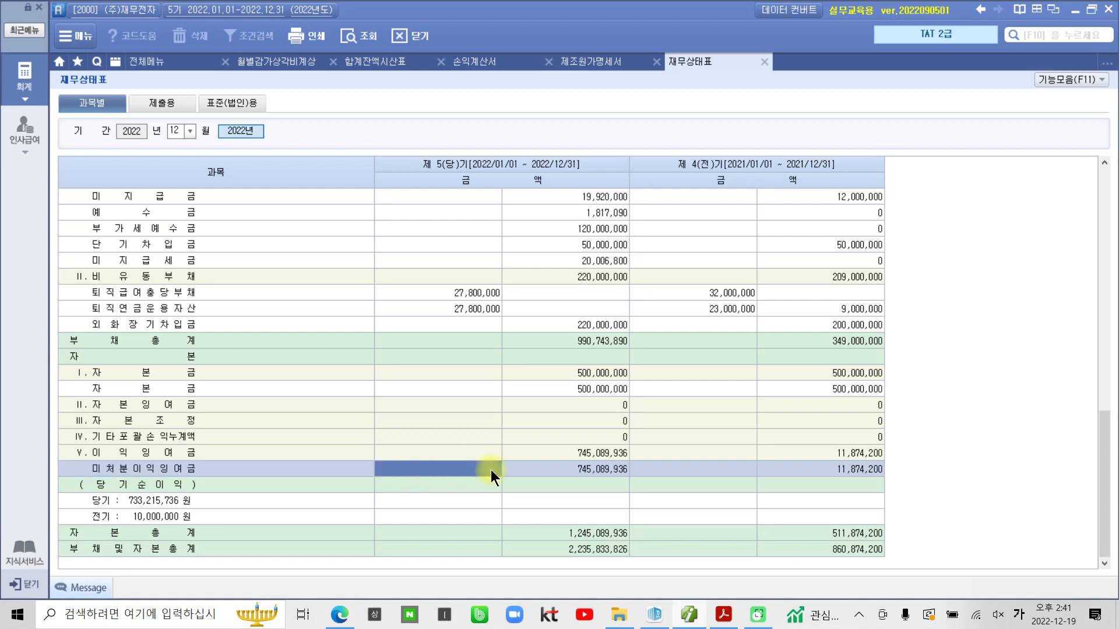
mouse_move(515, 456)
left_mouse_down()
mouse_move(580, 481)
mouse_move(712, 487)
mouse_move(666, 487)
left_mouse_up()
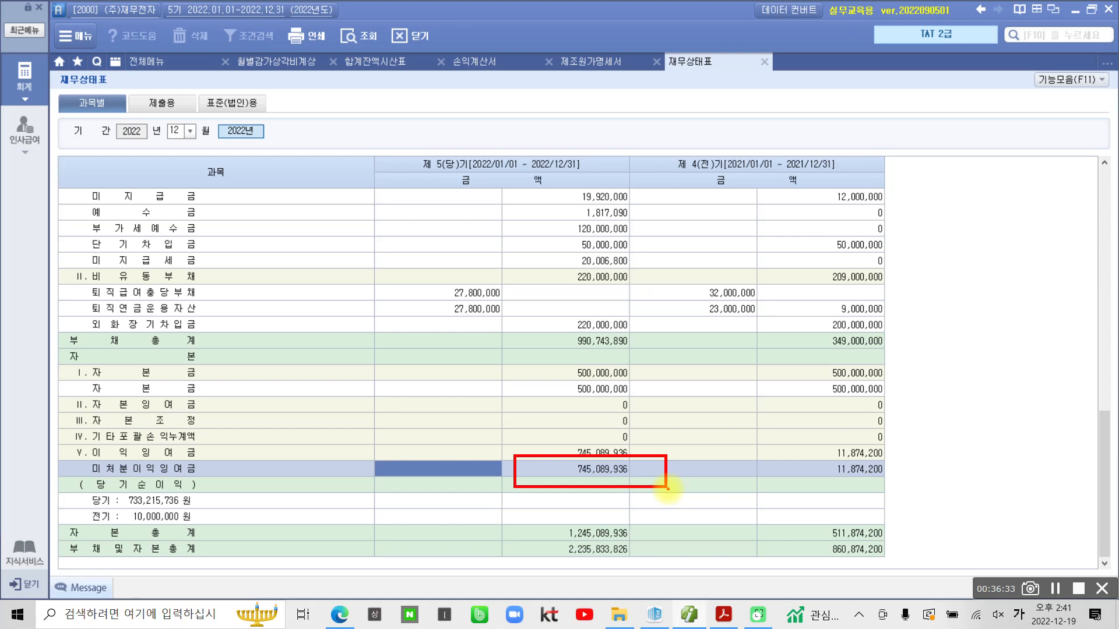
key("Escape")
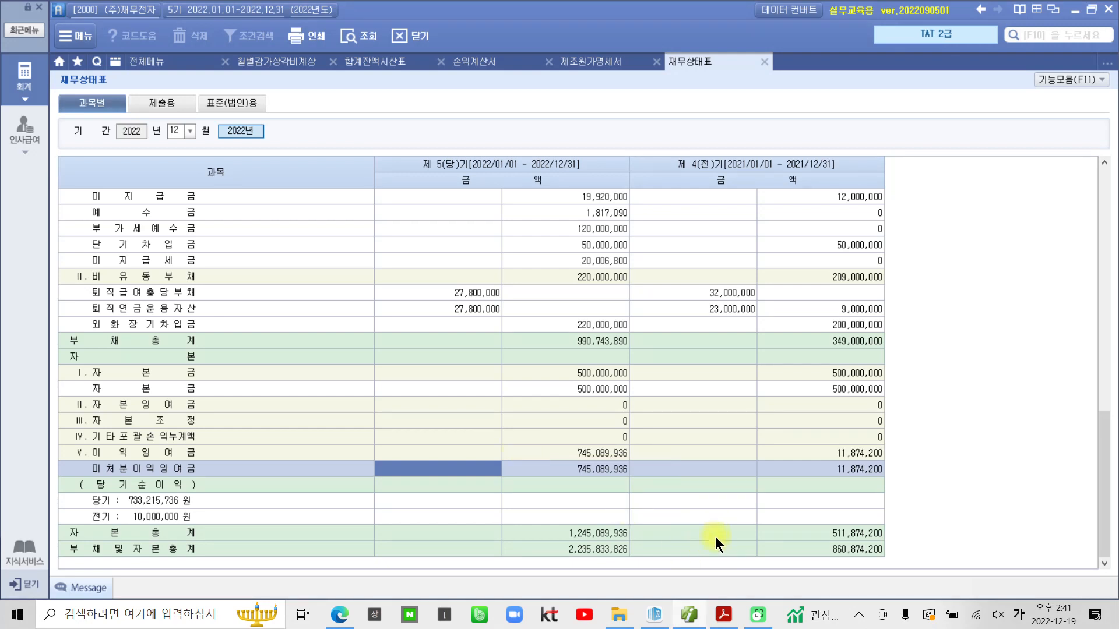
Close the open 재무상태표, 제조원가명세서, 손익계산서, 합계잔액시산표 and 월별감가상각비계상 screens.
left_click(766, 63)
left_click(656, 61)
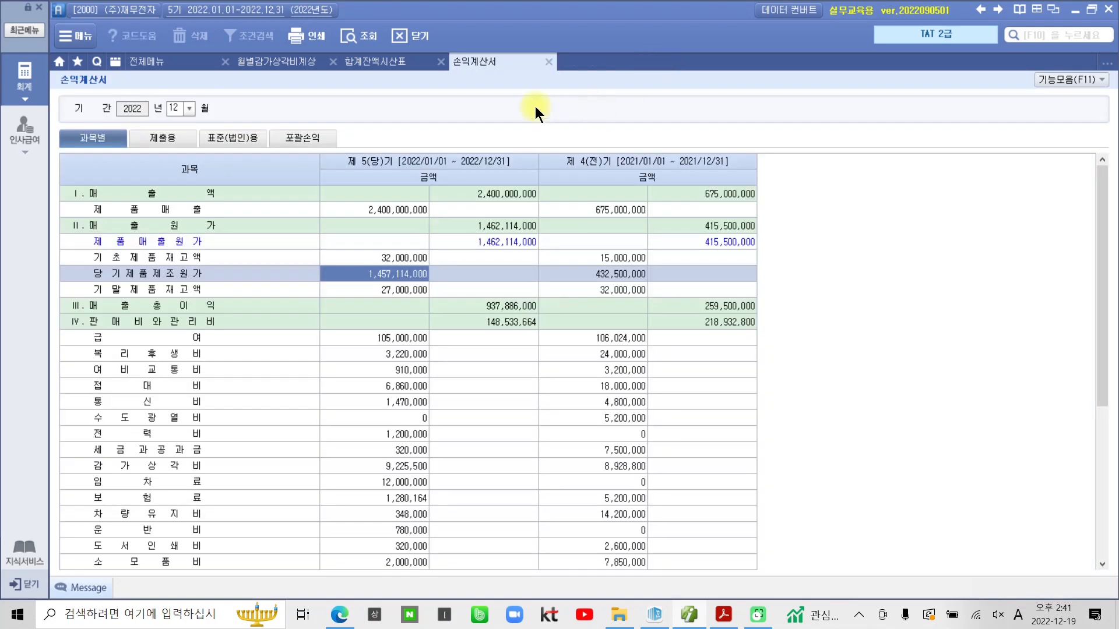
left_click(550, 62)
left_click(441, 63)
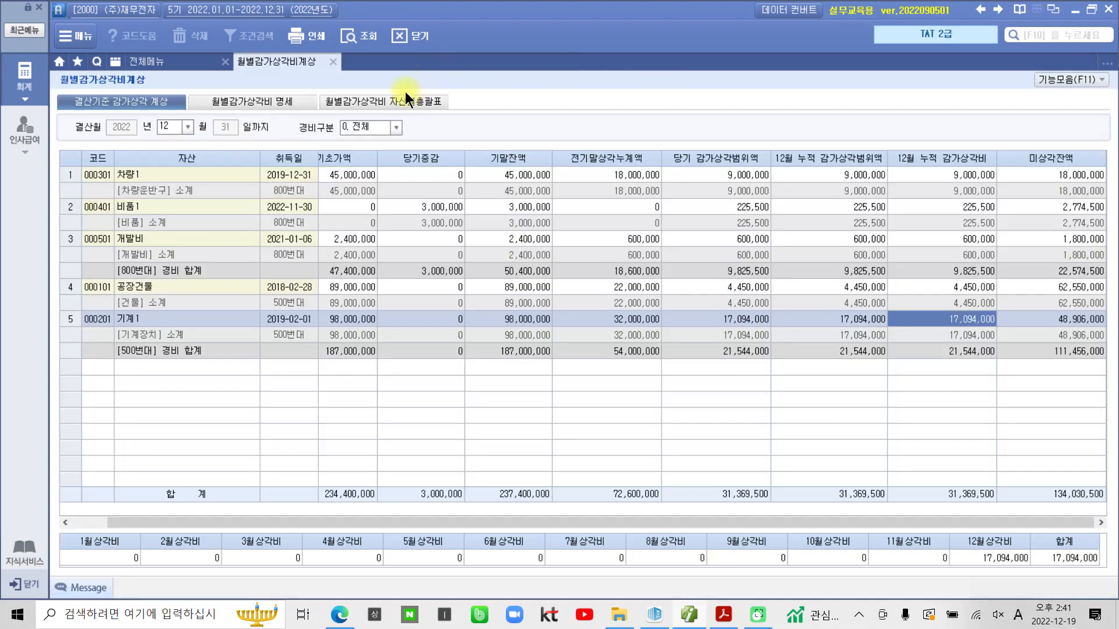
left_click(334, 62)
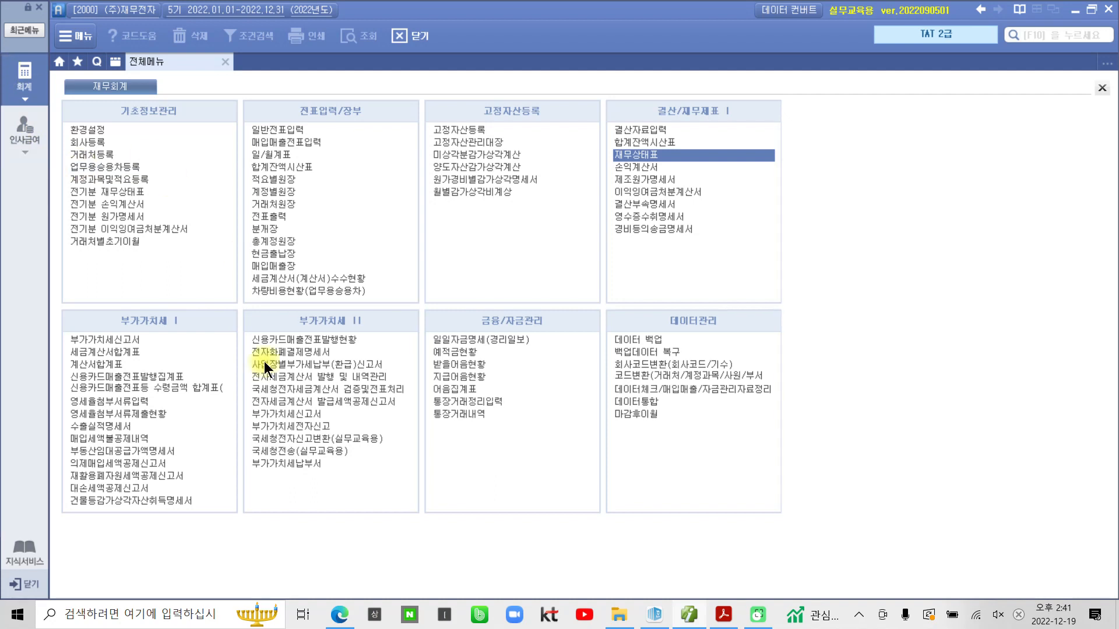
Switch to File Explorer, open "02부 2장(191~272)수정-rip.pdf" from the 2022년TAT2급 PDF folder, and collapse the reader's tools pane.
mouse_move(714, 624)
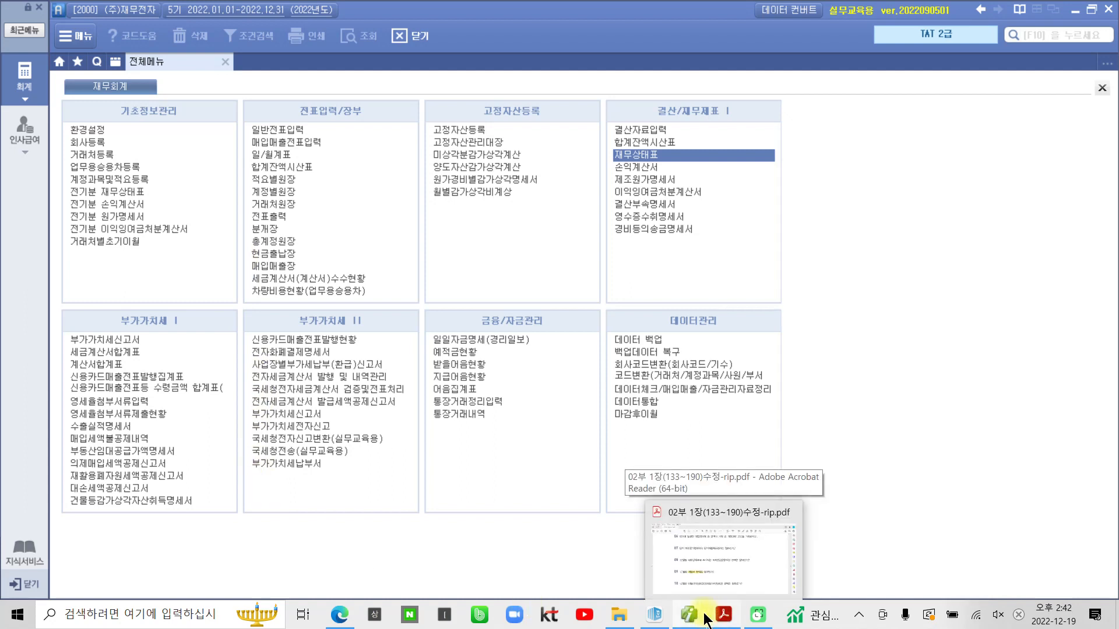
left_click(615, 619)
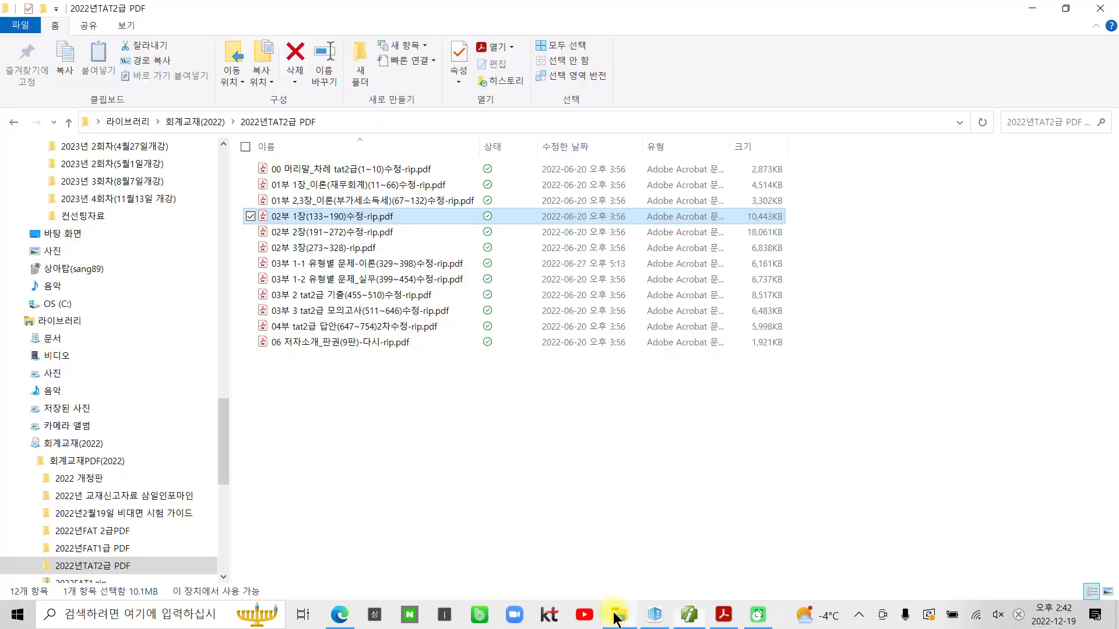
left_click(323, 232)
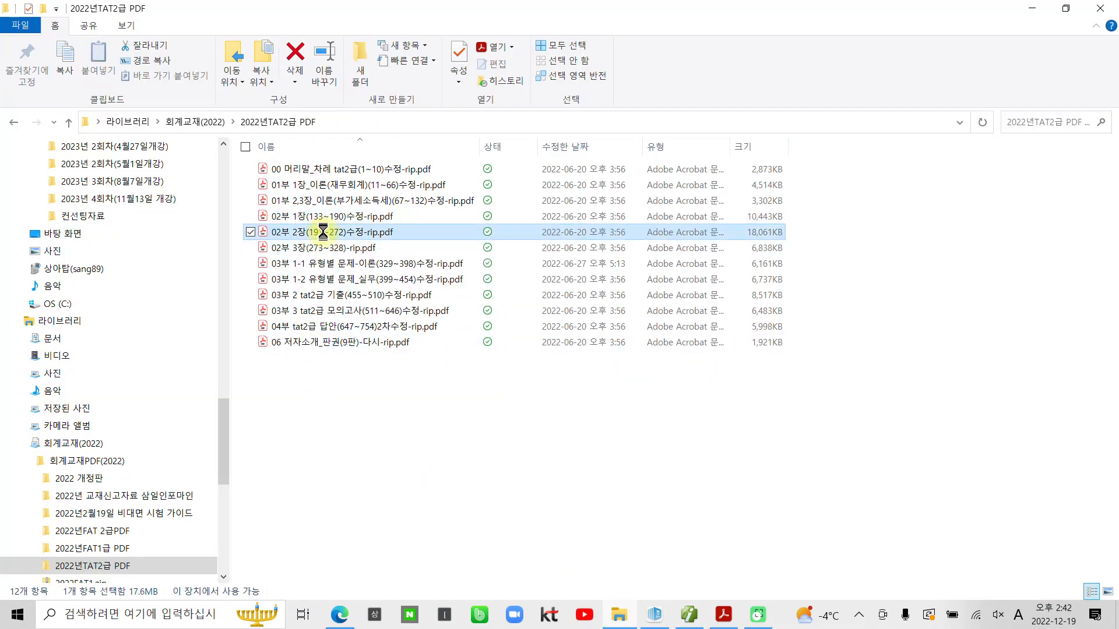
double_click(323, 232)
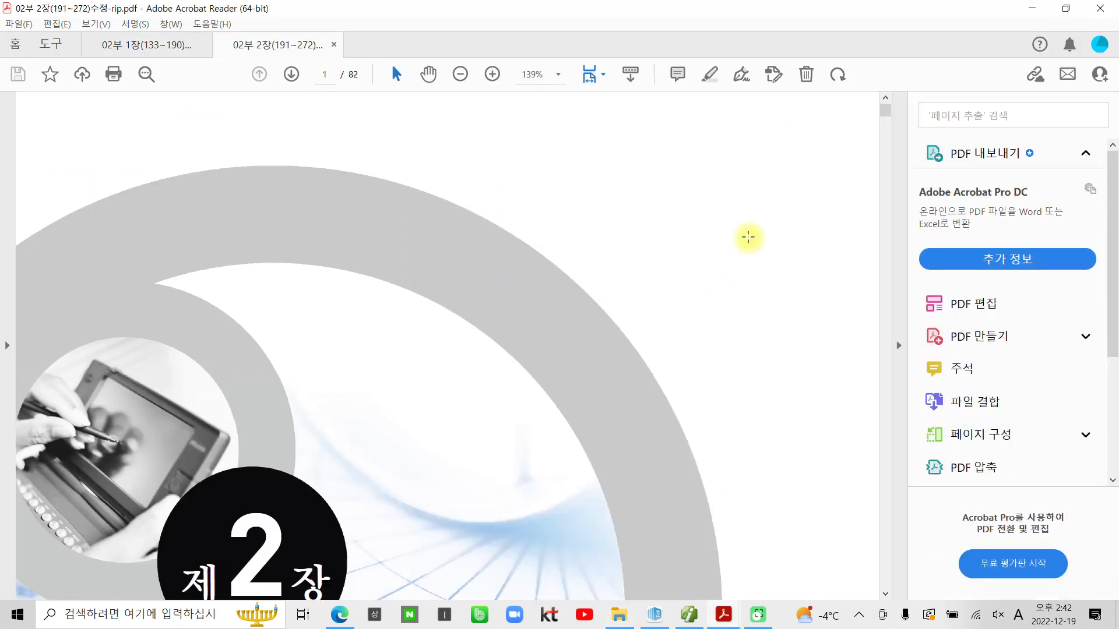
left_click(899, 345)
scroll(349, 400, "up", 2, "ctrl")
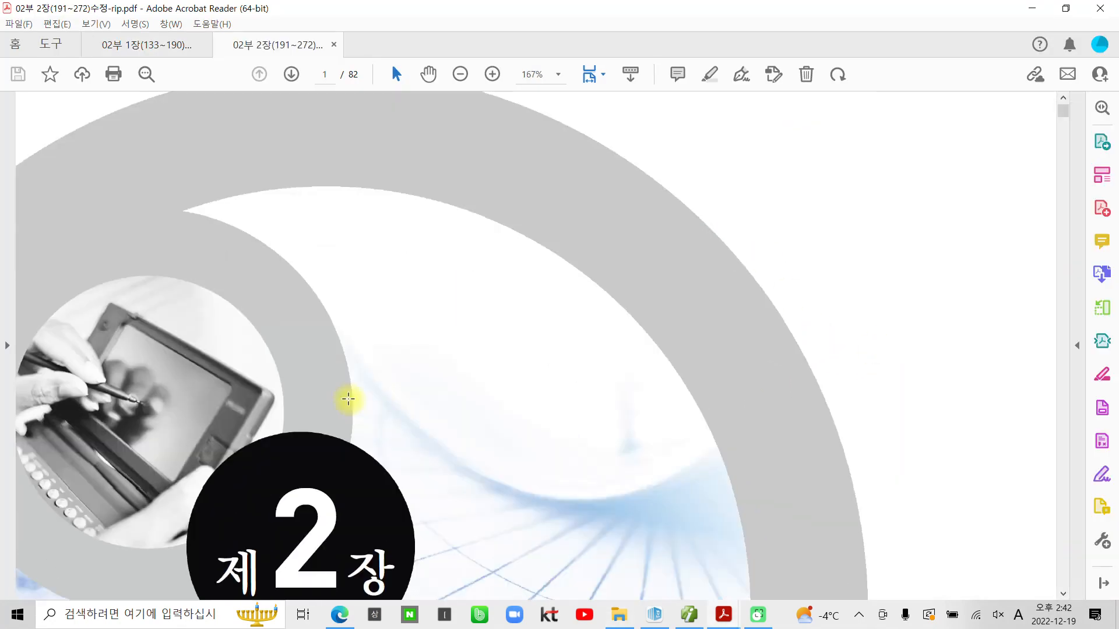
Highlight "2100.(주)삼일전자" in item ④ of the 백데이터 설치방법 box on page 2.
scroll(350, 402, "down", 10)
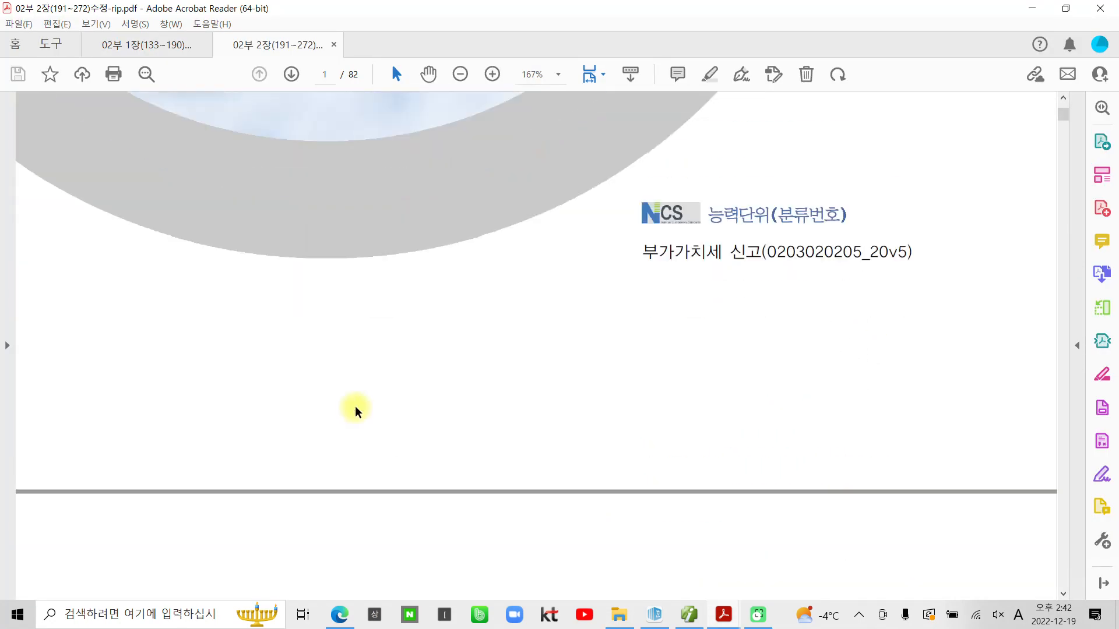
scroll(364, 413, "down", 5)
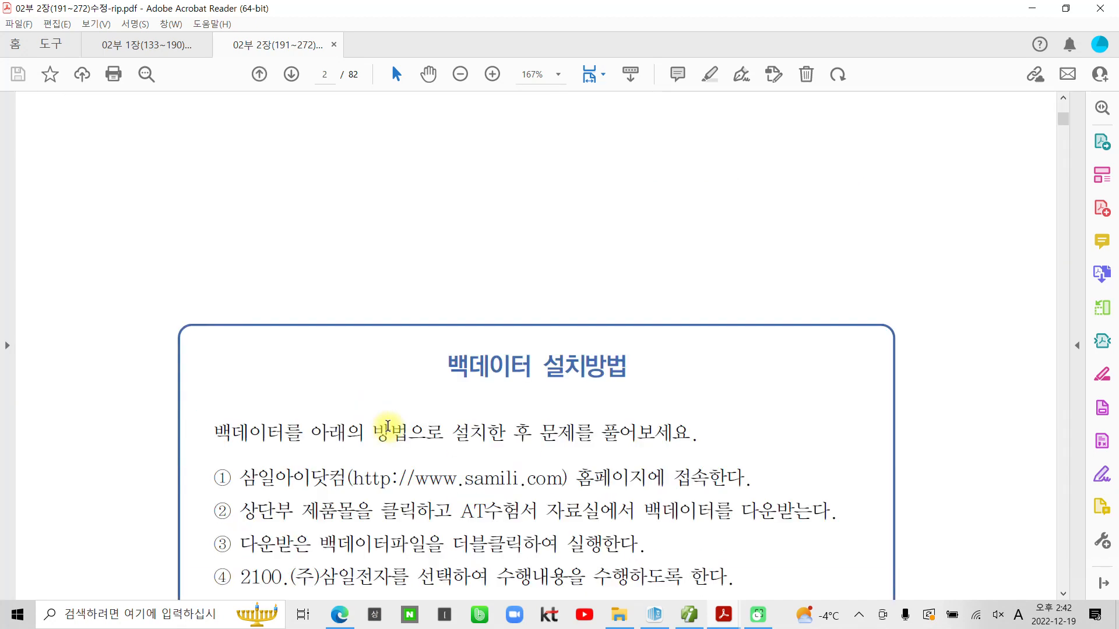
scroll(388, 432, "down", 2)
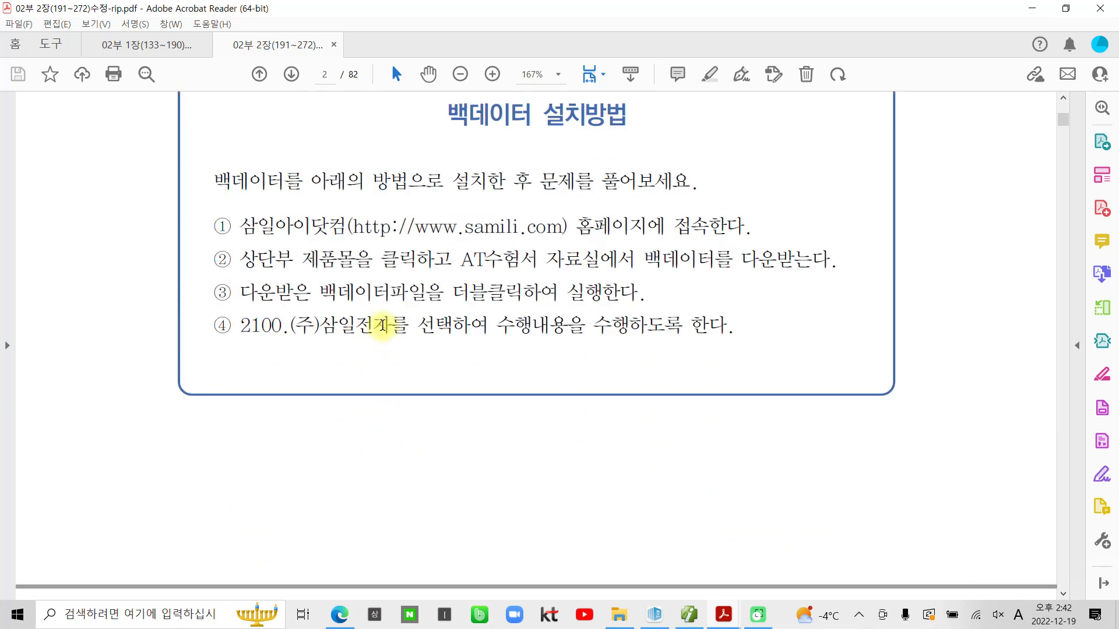
mouse_move(382, 325)
left_mouse_down()
mouse_move(247, 321)
mouse_move(260, 319)
left_mouse_up()
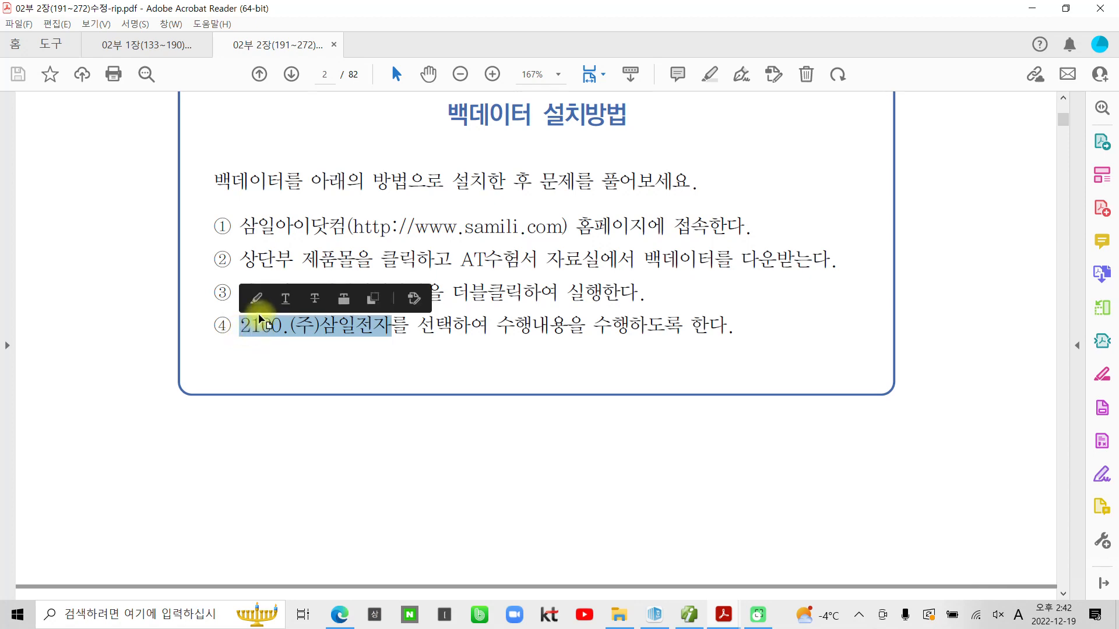
left_click(257, 298)
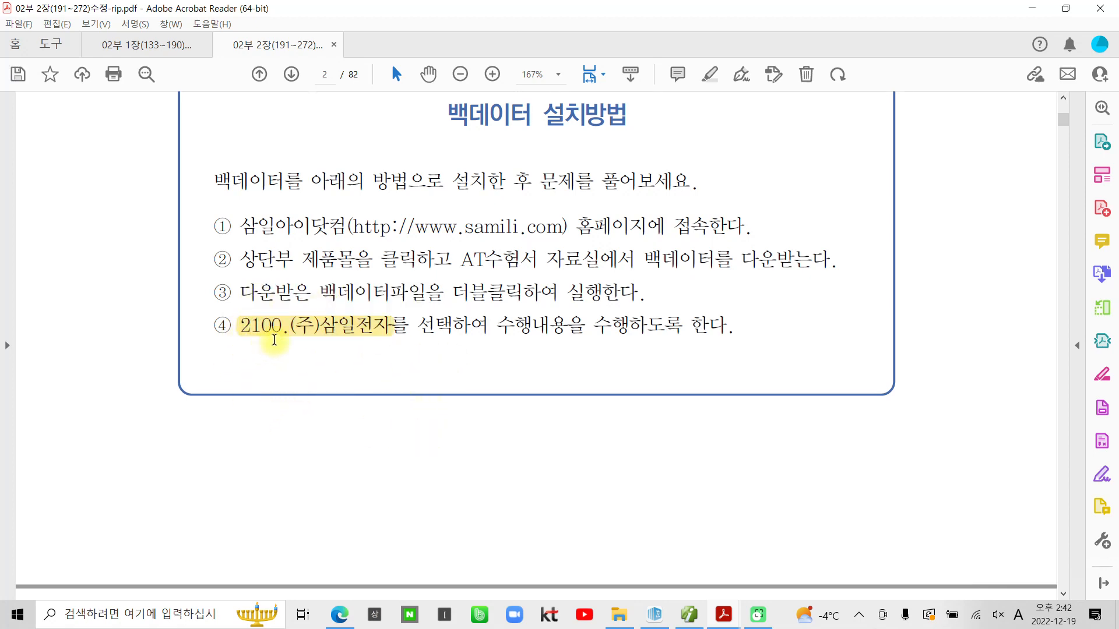
Look through the 부가가치세 신고 competency tables up to the 전자세금계산서 발급 및 전송 section on page 4.
scroll(430, 450, "down", 15)
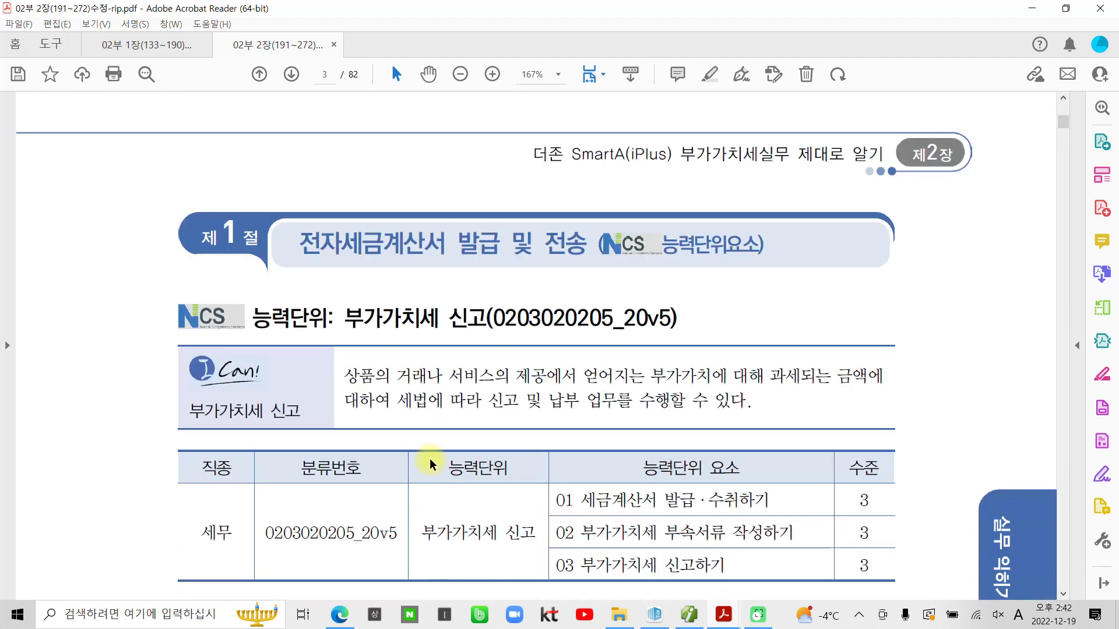
scroll(430, 464, "down", 5)
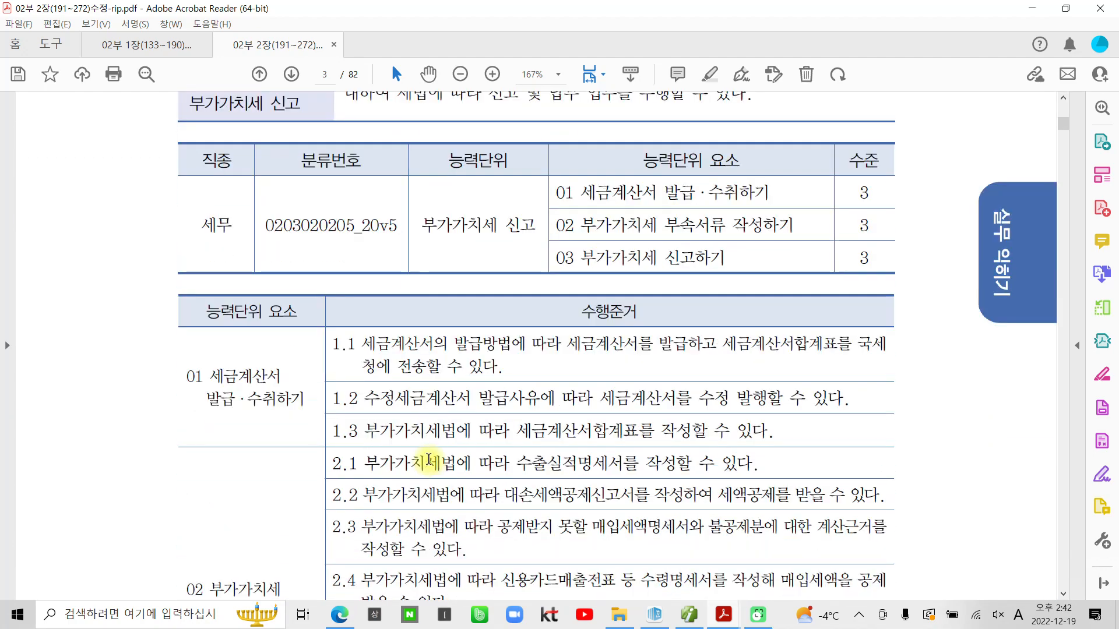
scroll(430, 459, "down", 11)
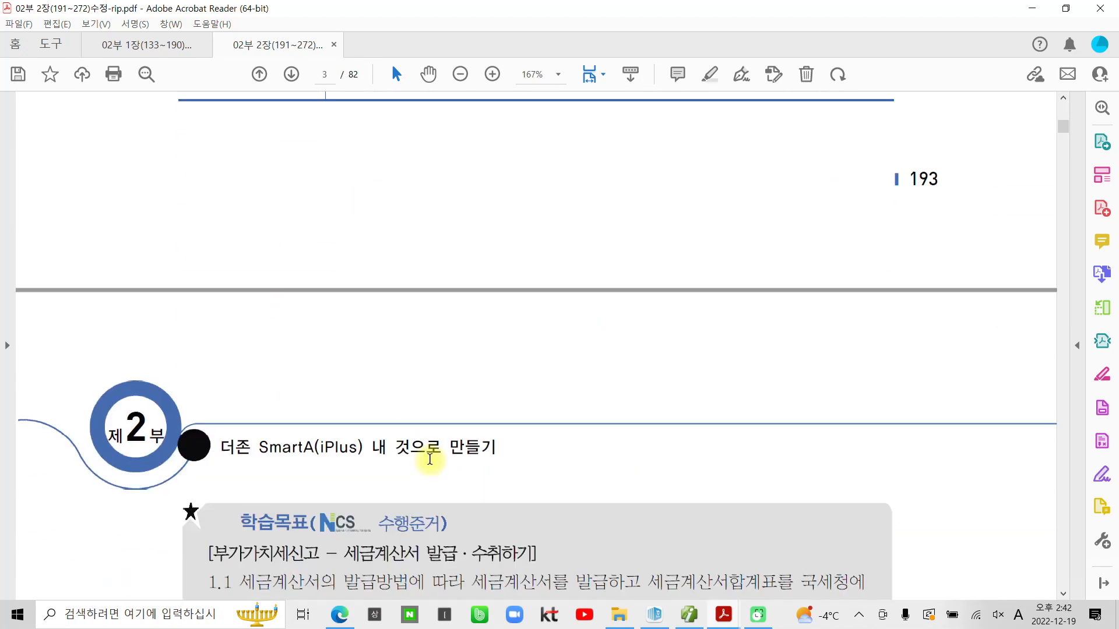
scroll(429, 459, "down", 9)
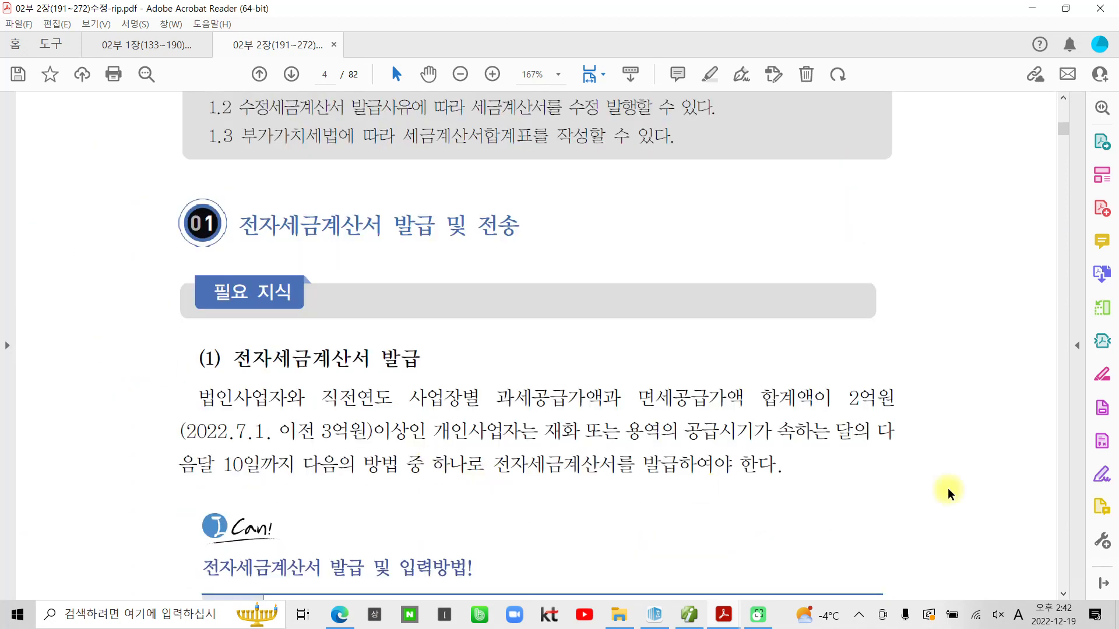
Switch to 더존 Smart A and log in to company 2100 (주)삼일전자.
left_click(688, 616)
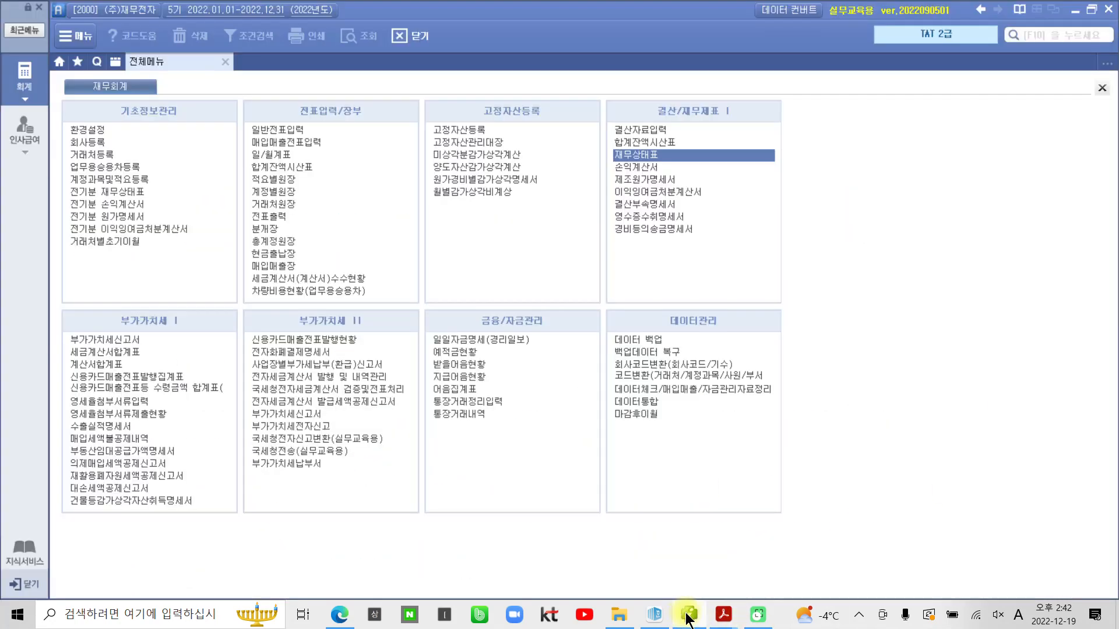
left_click(140, 11)
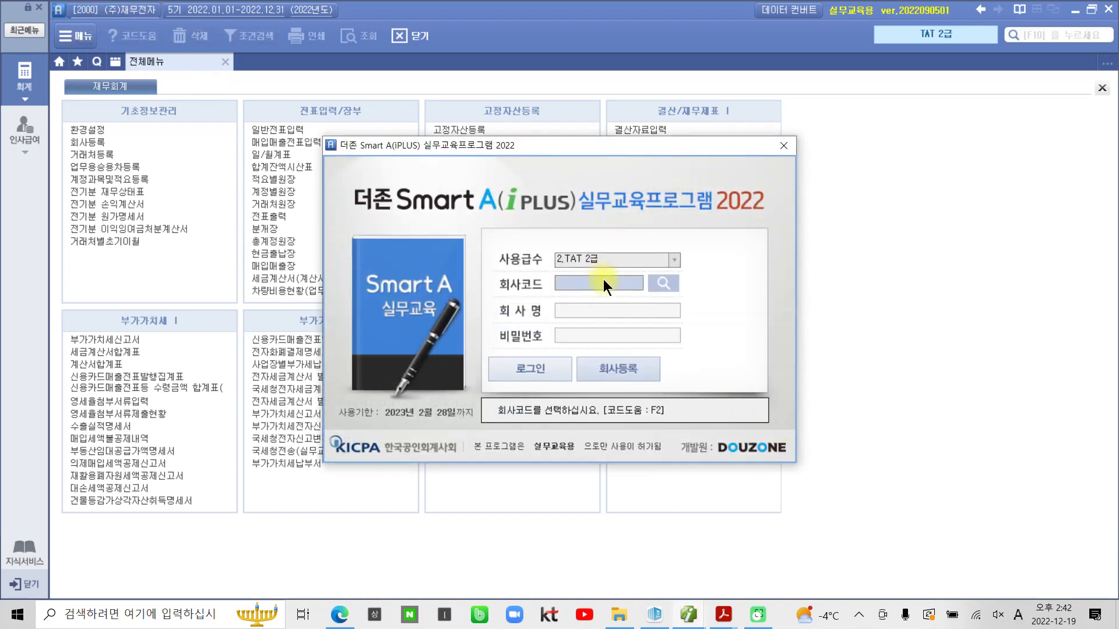
left_click(667, 282)
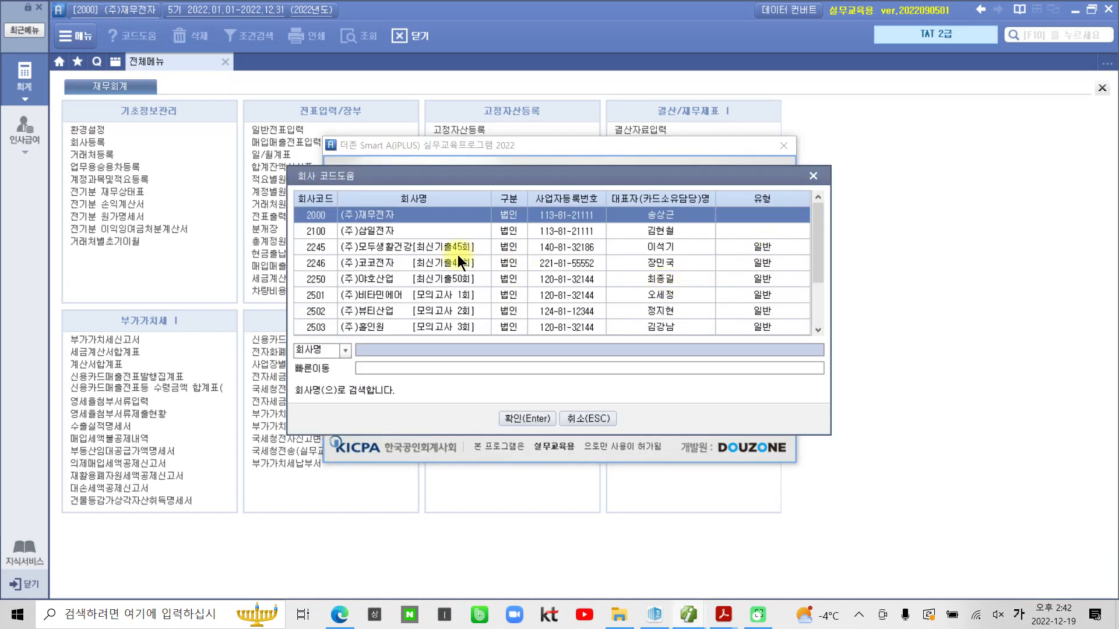
left_click(388, 233)
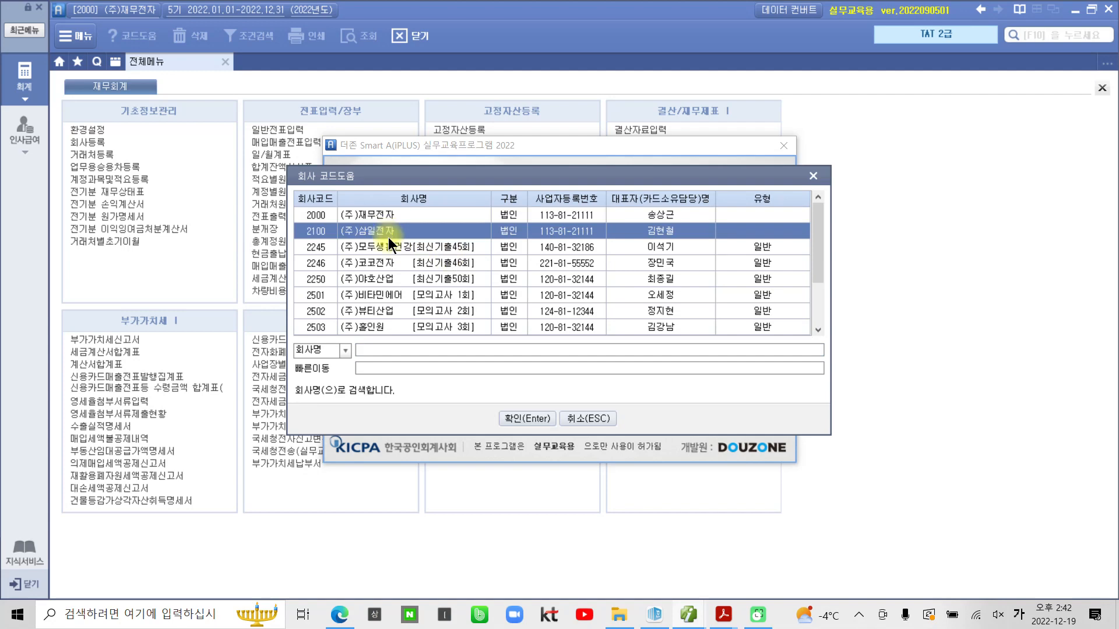
left_click(542, 418)
left_click(544, 378)
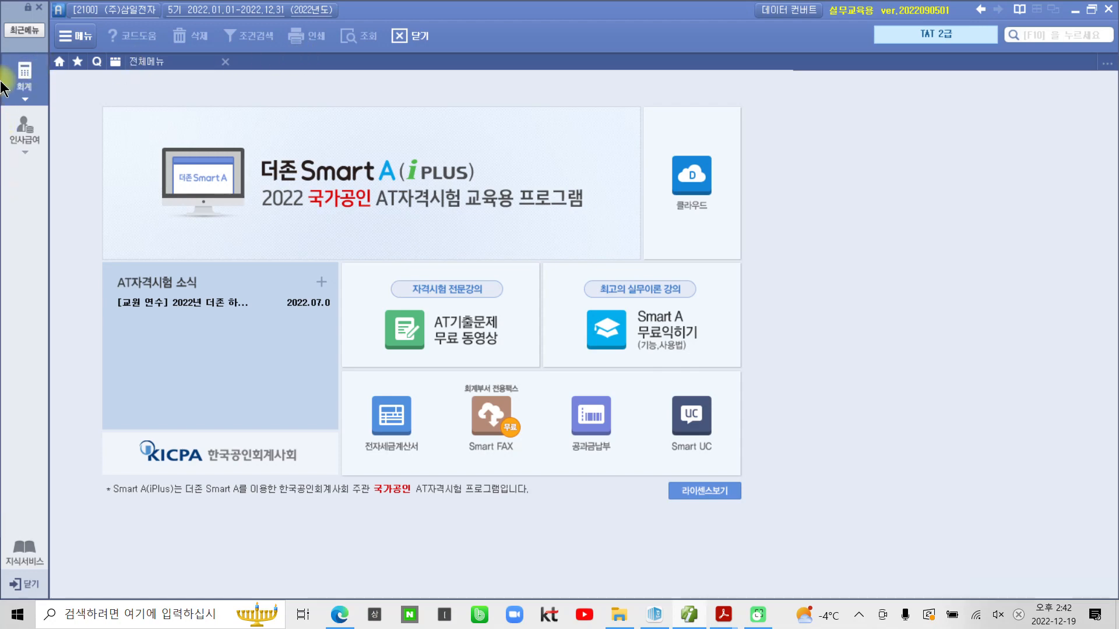
Open 회사등록 and check the 종목 and 업태 fields of company 2100 (주)삼일전자.
left_click(23, 75)
left_click(100, 142)
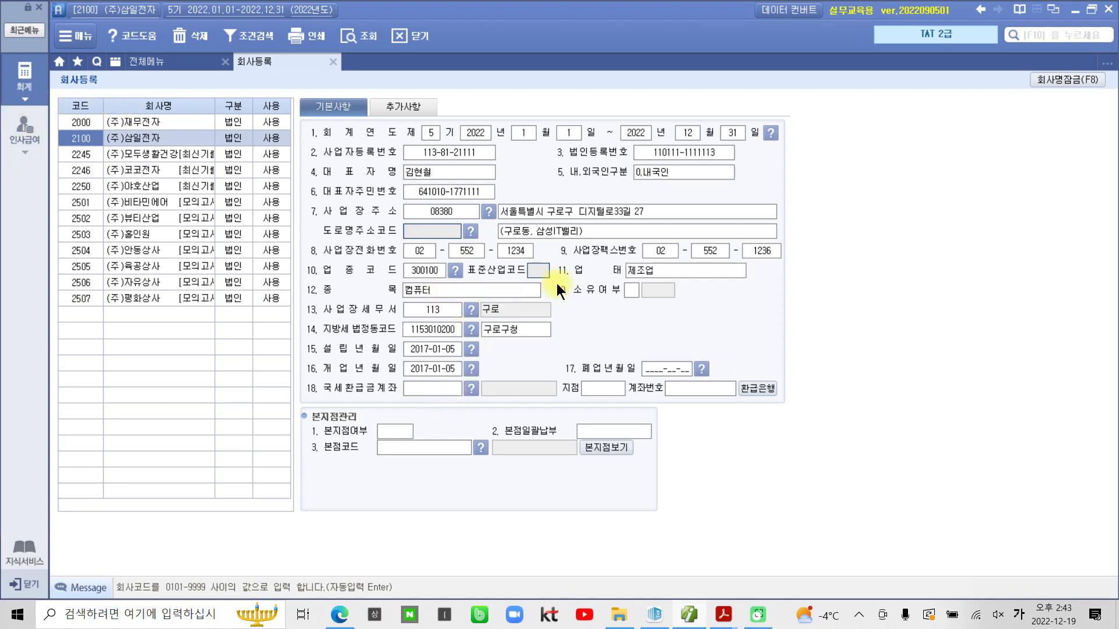
left_click(427, 292)
left_click(628, 271)
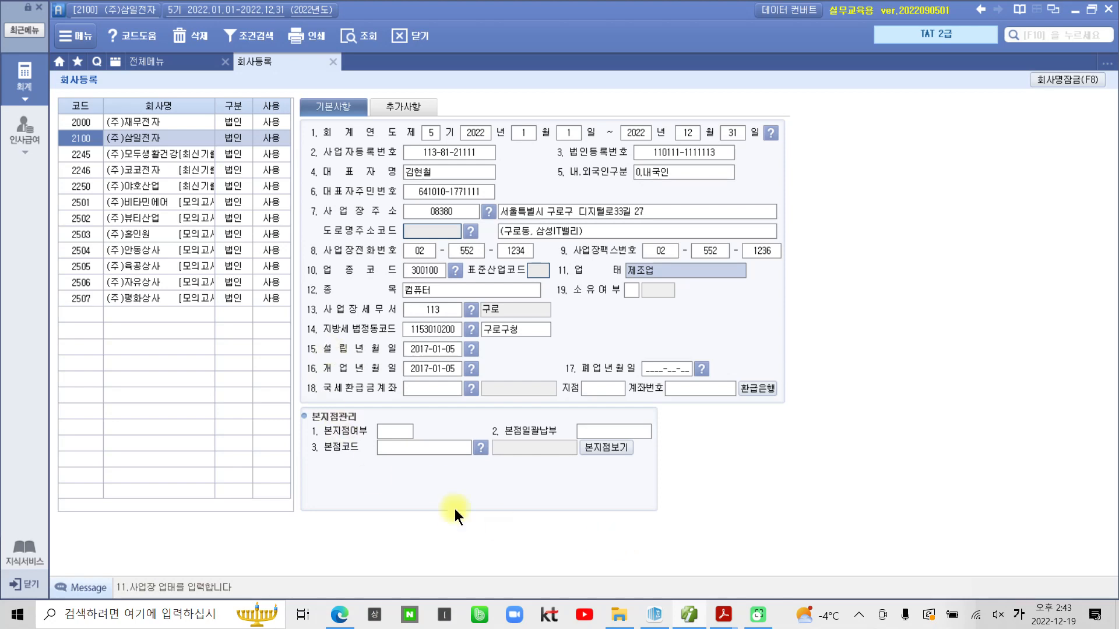
Switch to the chapter 2 PDF in Acrobat Reader and read the (1) 전자세금계산서 발급 section on page 4.
left_click(731, 618)
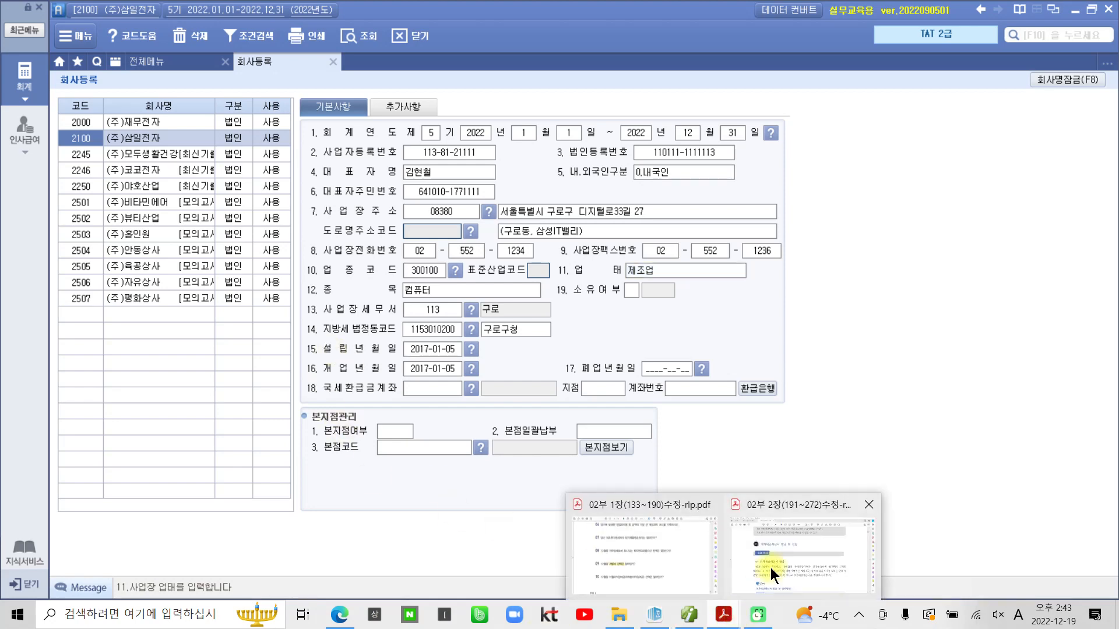
left_click(771, 565)
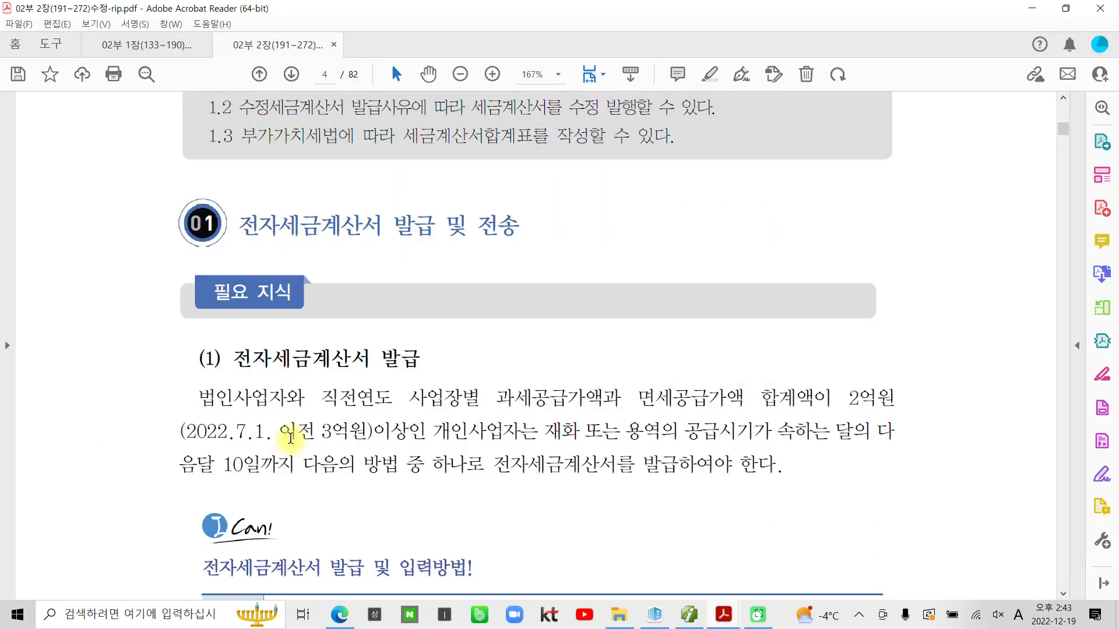
scroll(287, 417, "down", 3)
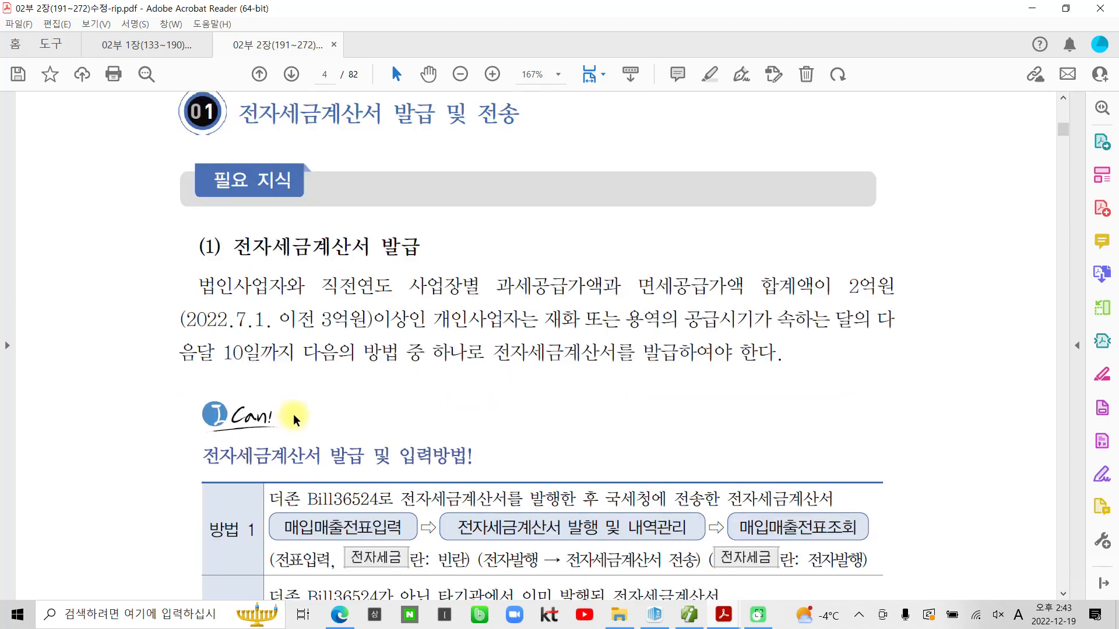
scroll(278, 402, "up", 5)
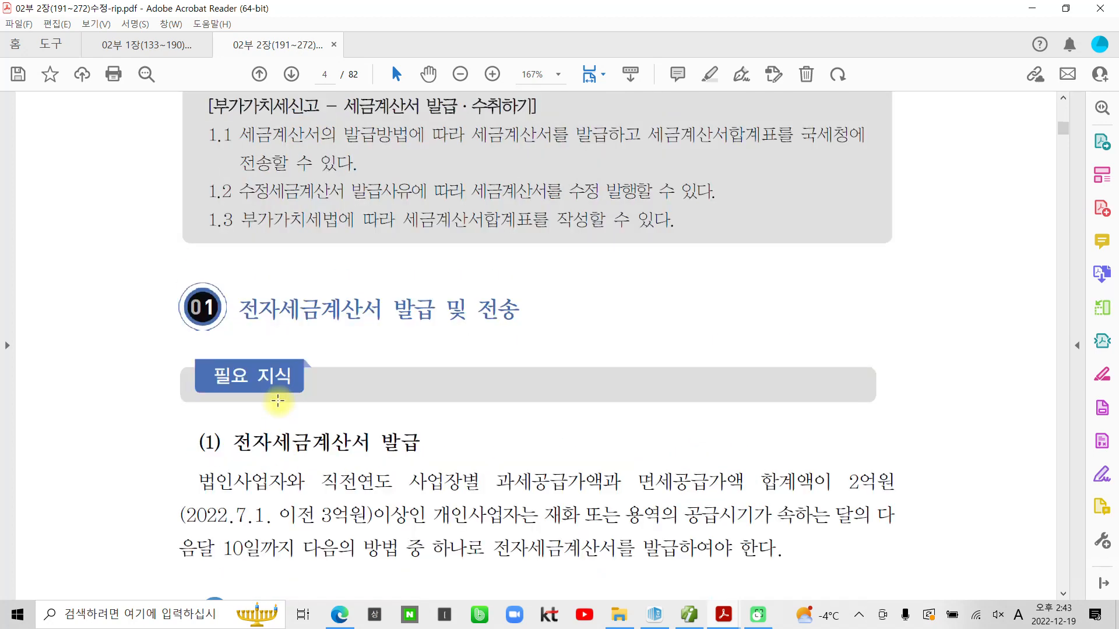
scroll(278, 402, "down", 4)
scroll(278, 401, "up", 2)
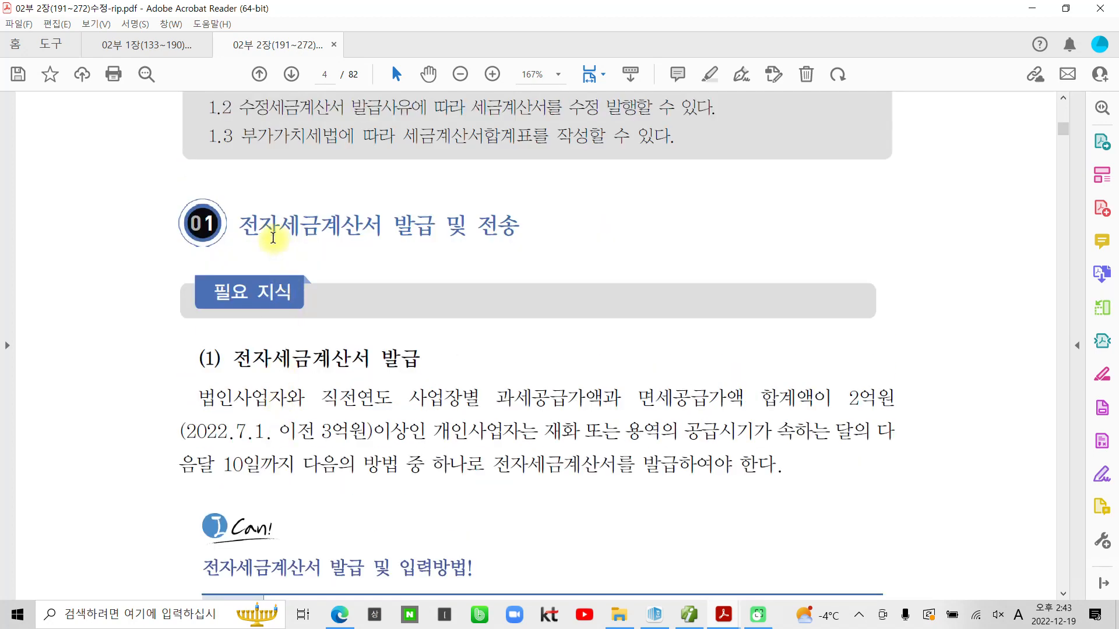
Highlight the 전자세금계산서 발급 heading, the 2억원 이상 개인사업자 phrase and 전자세금계산서를 발급하여야 in section (1) on page 4.
left_click_drag(243, 358, 411, 326)
left_click(417, 332)
scroll(414, 326, "down", 2)
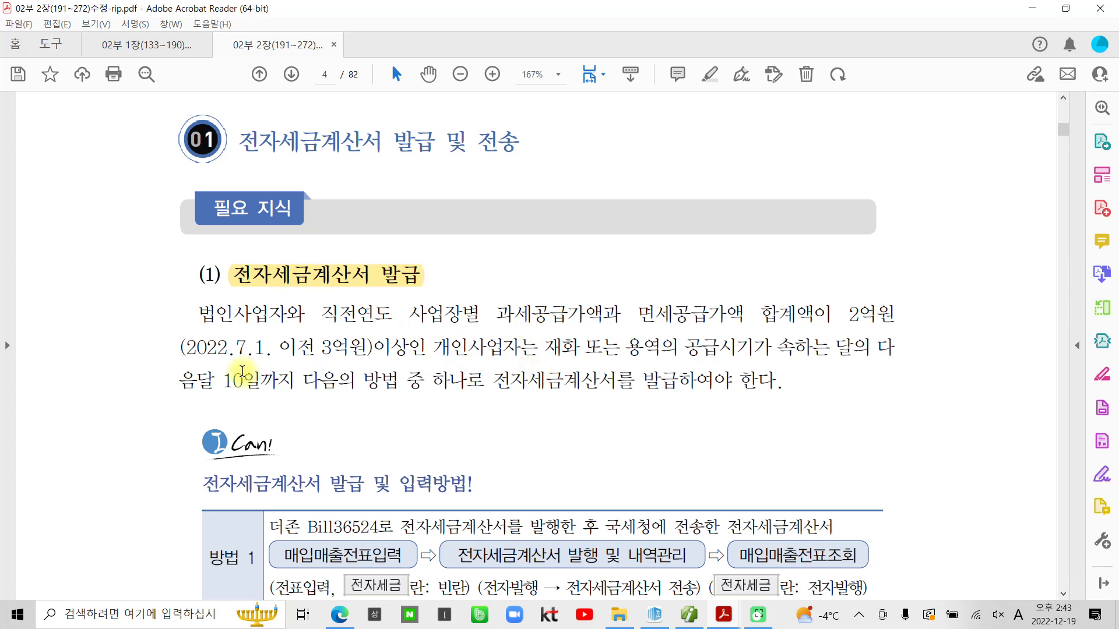
scroll(245, 370, "down", 2)
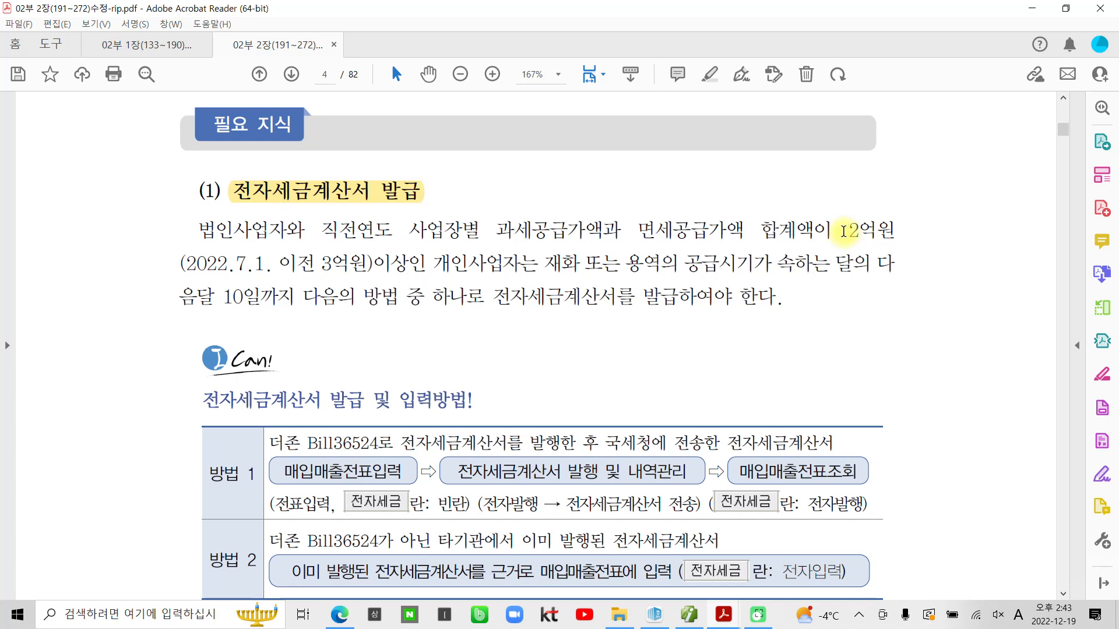
mouse_move(844, 232)
left_mouse_down()
mouse_move(874, 232)
mouse_move(537, 263)
left_mouse_up()
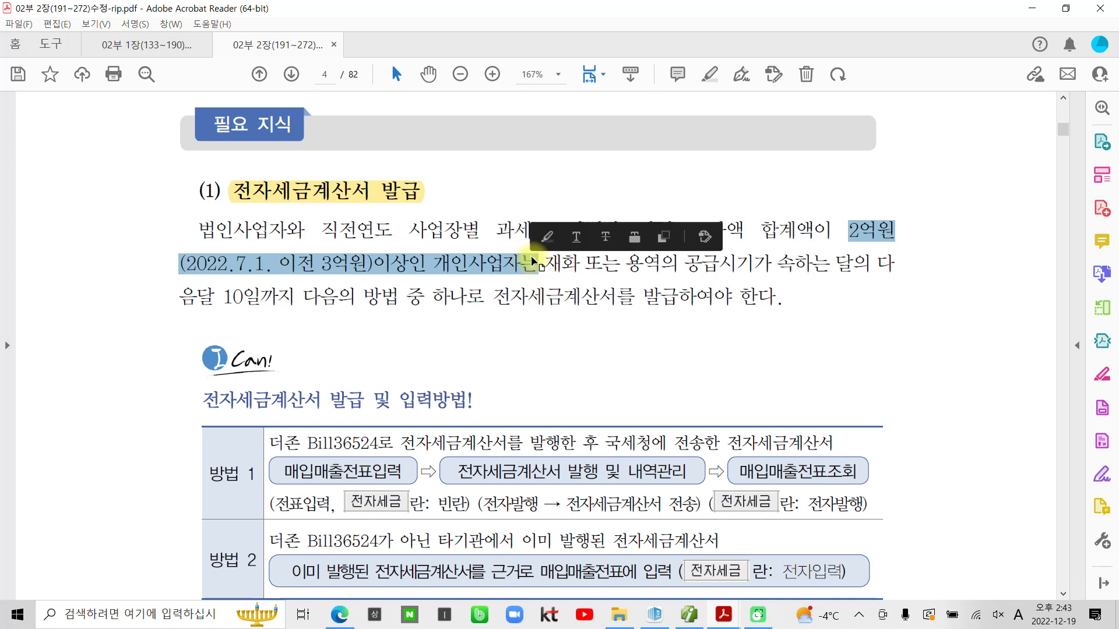
left_click(547, 239)
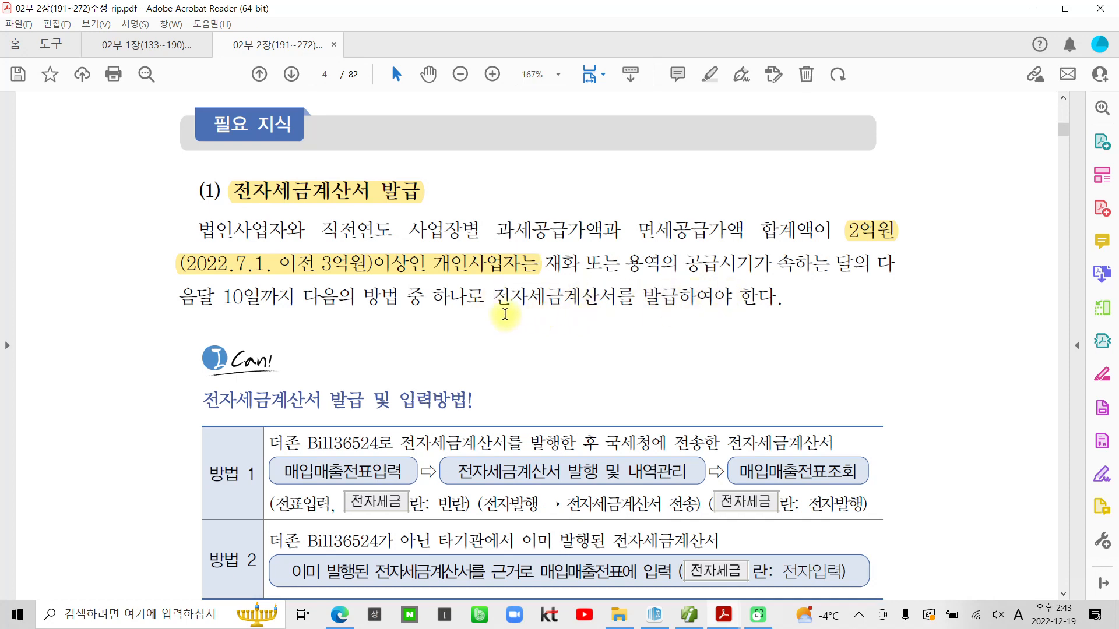
left_click_drag(493, 298, 731, 298)
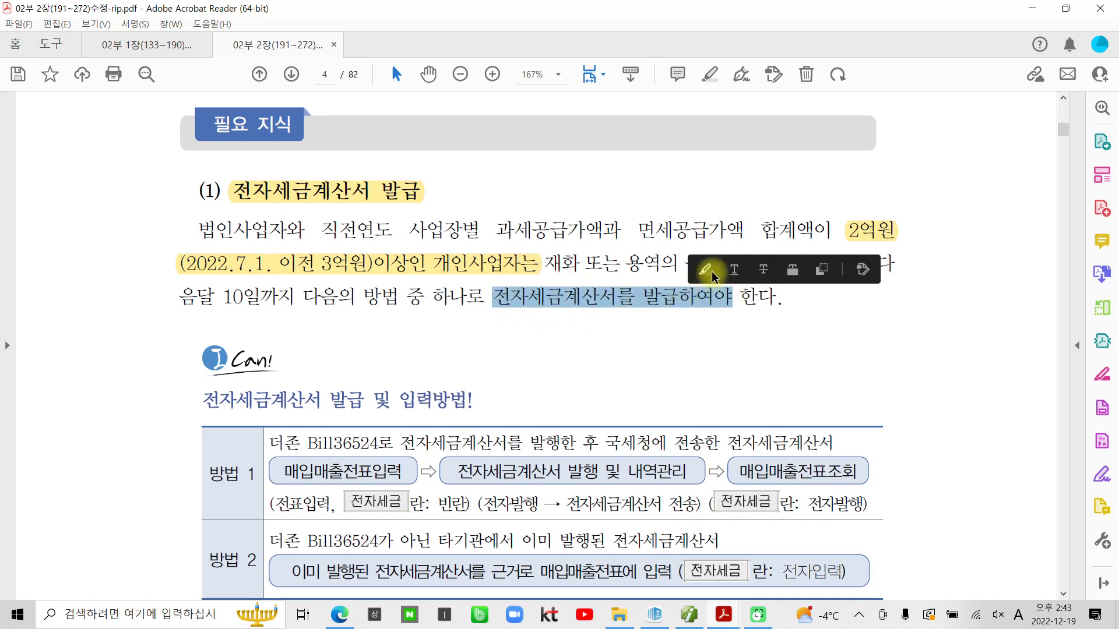
left_click(706, 269)
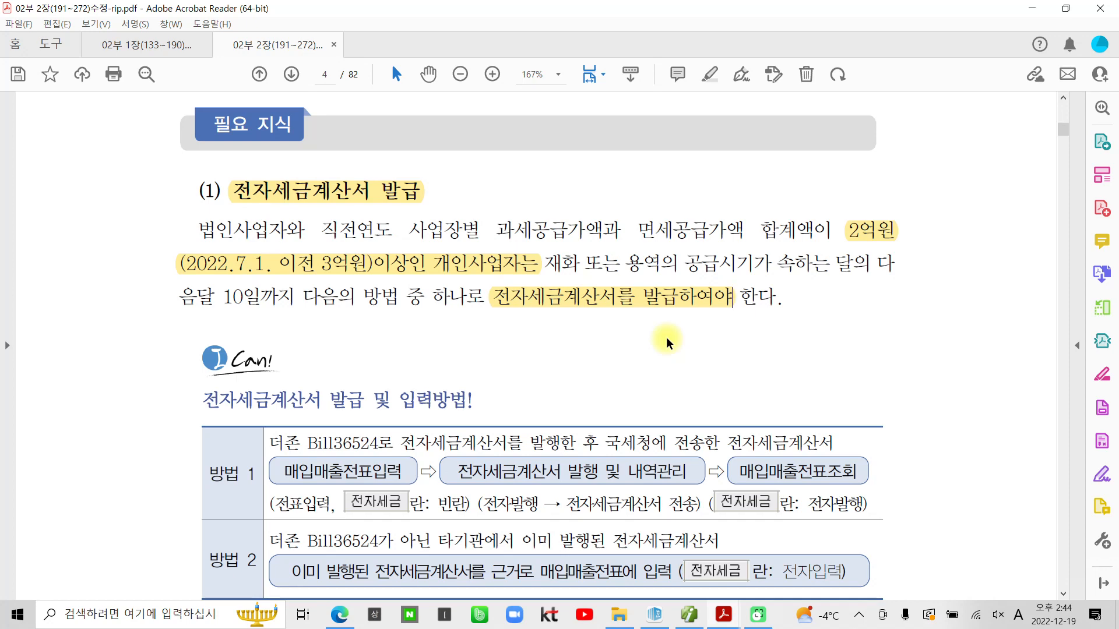
key("ctrl+2")
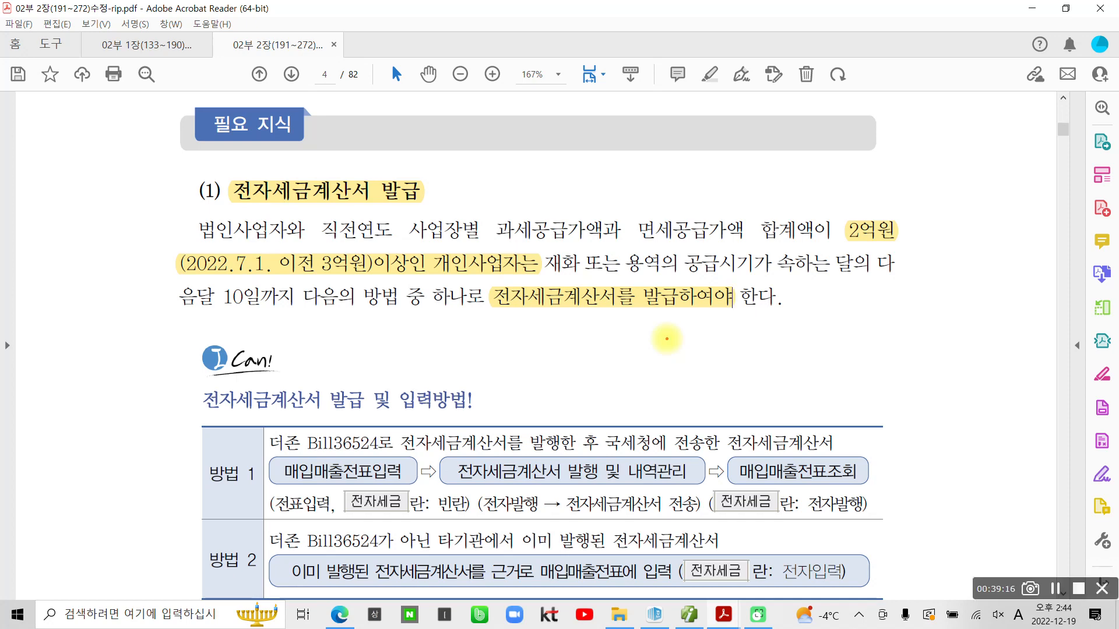
mouse_move(396, 236)
left_mouse_down()
mouse_move(329, 242)
mouse_move(392, 249)
left_mouse_up()
key("Escape")
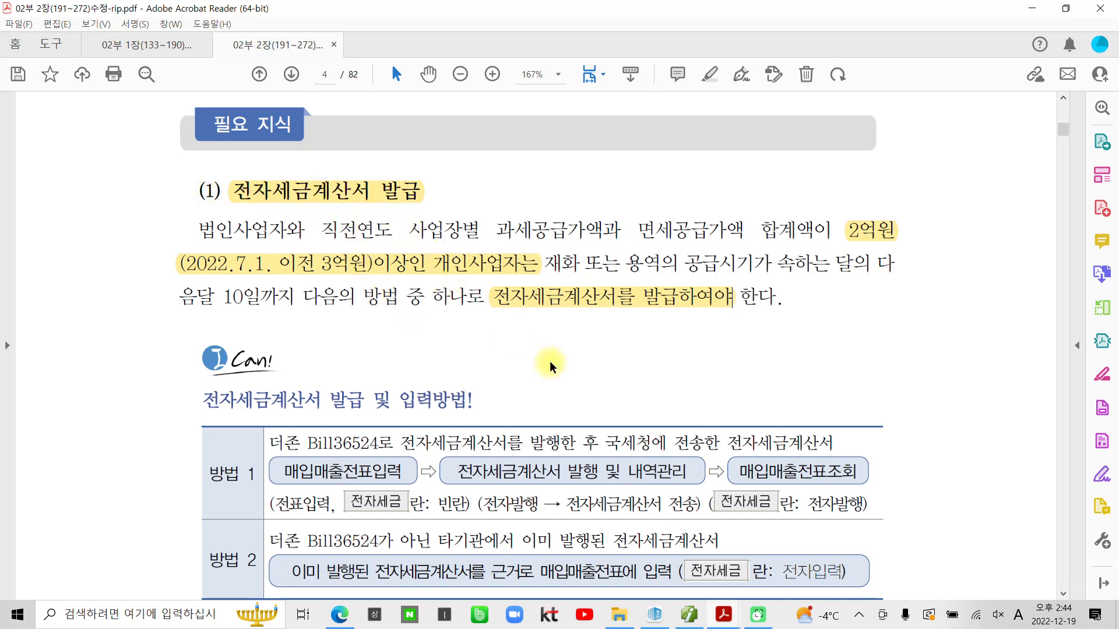
Read the 전자세금계산서 발급 및 입력방법 table and the (2) 전자세금계산서 관련 매입매출전표입력 section on page 5.
scroll(359, 473, "down", 3)
scroll(359, 472, "down", 3)
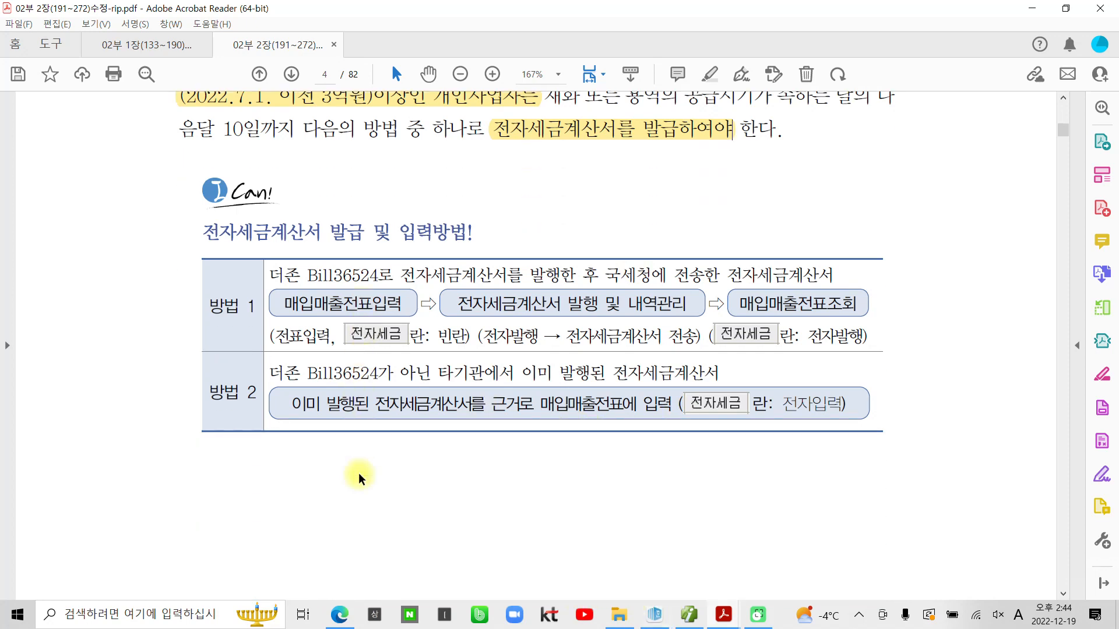
left_click_drag(233, 240, 481, 233)
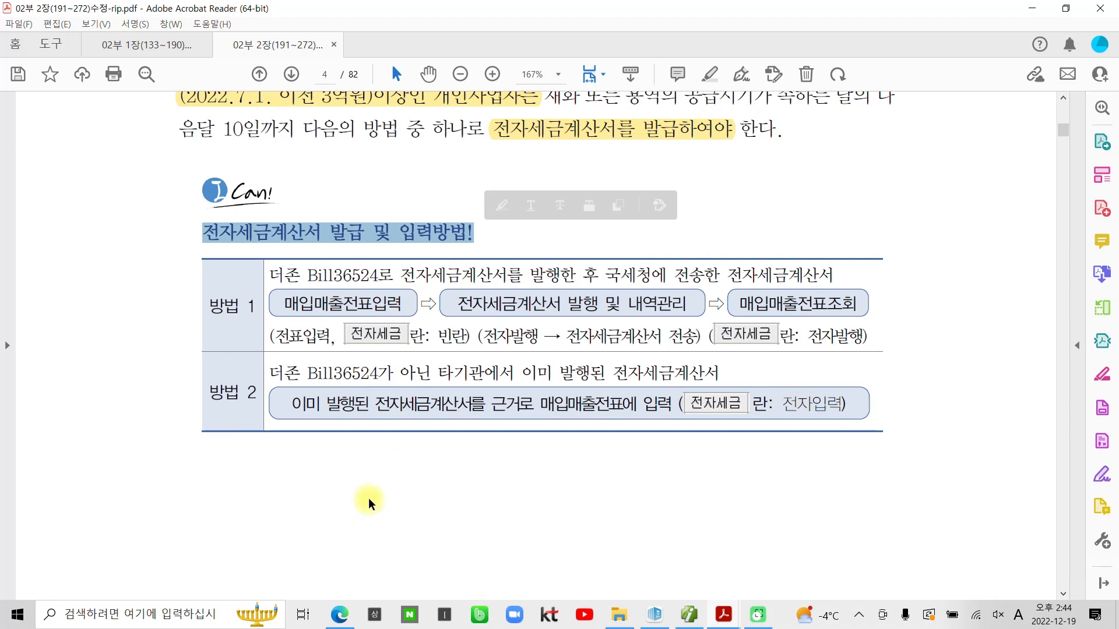
left_click(389, 488)
scroll(516, 391, "down", 1)
scroll(516, 396, "down", 15)
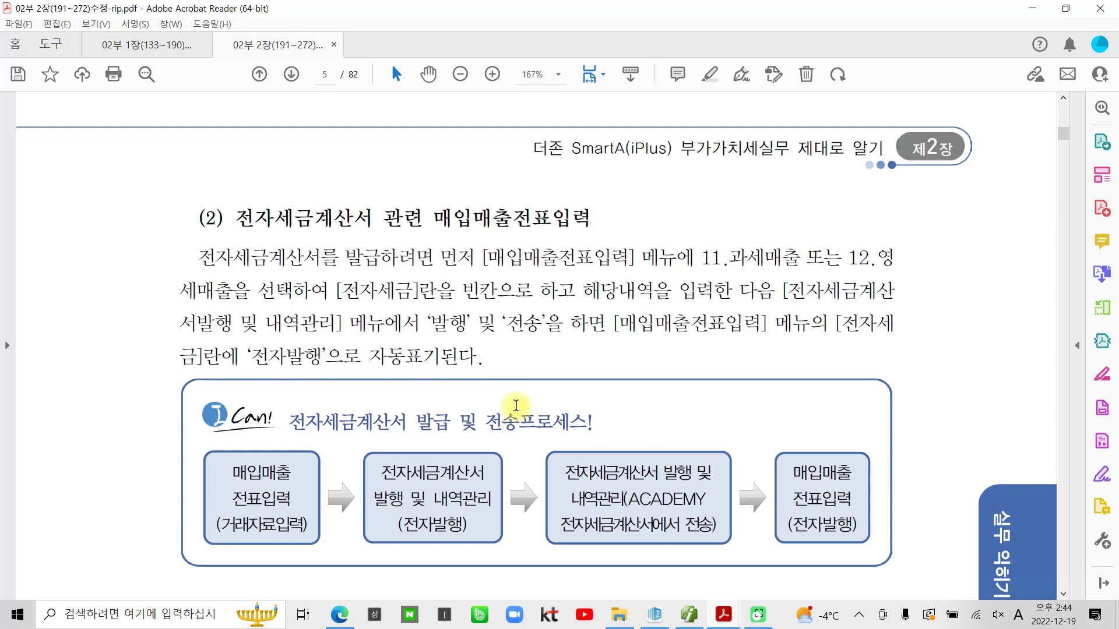
left_click_drag(425, 225, 600, 220)
Highlight the 거래일자 2022.5.10 in the 거래명세서 of the 수행과제 on page 5.
scroll(402, 477, "down", 6)
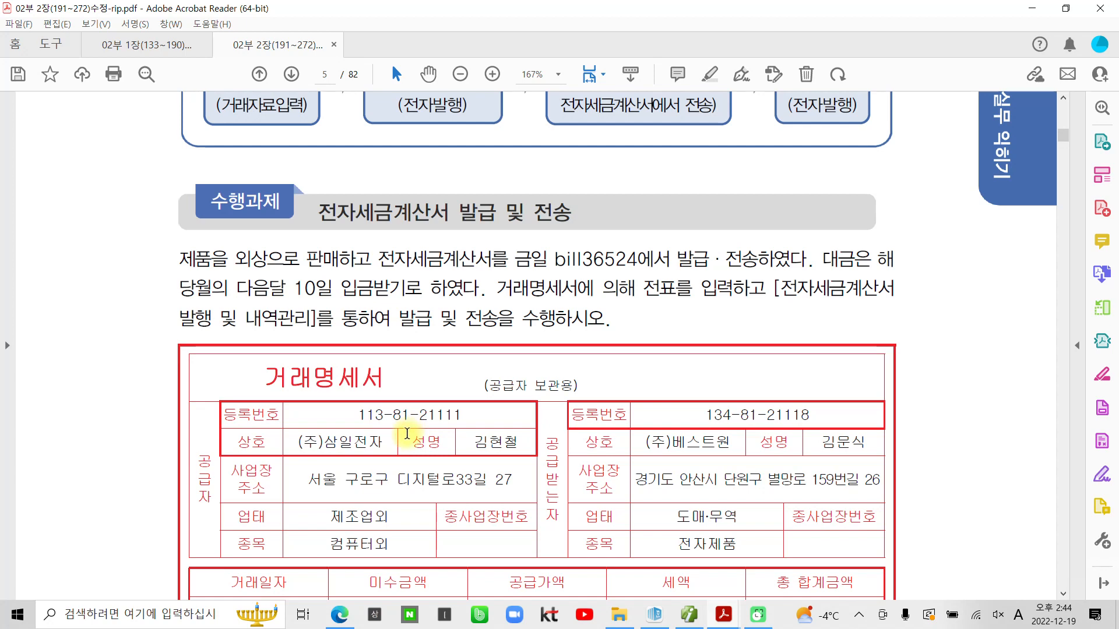
scroll(407, 434, "down", 1)
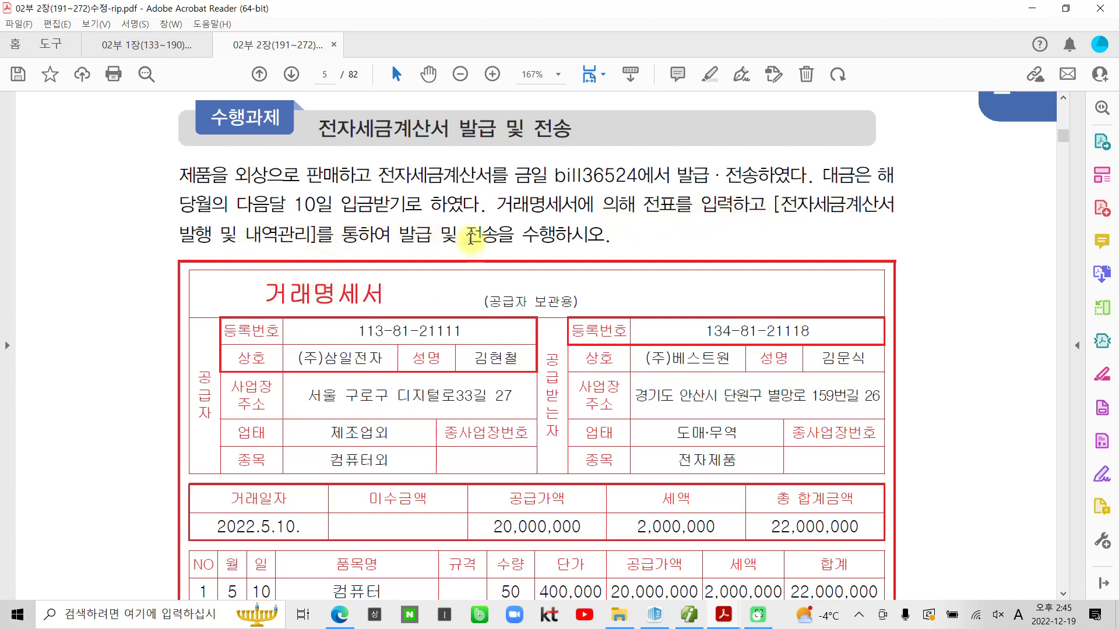
scroll(413, 385, "down", 2)
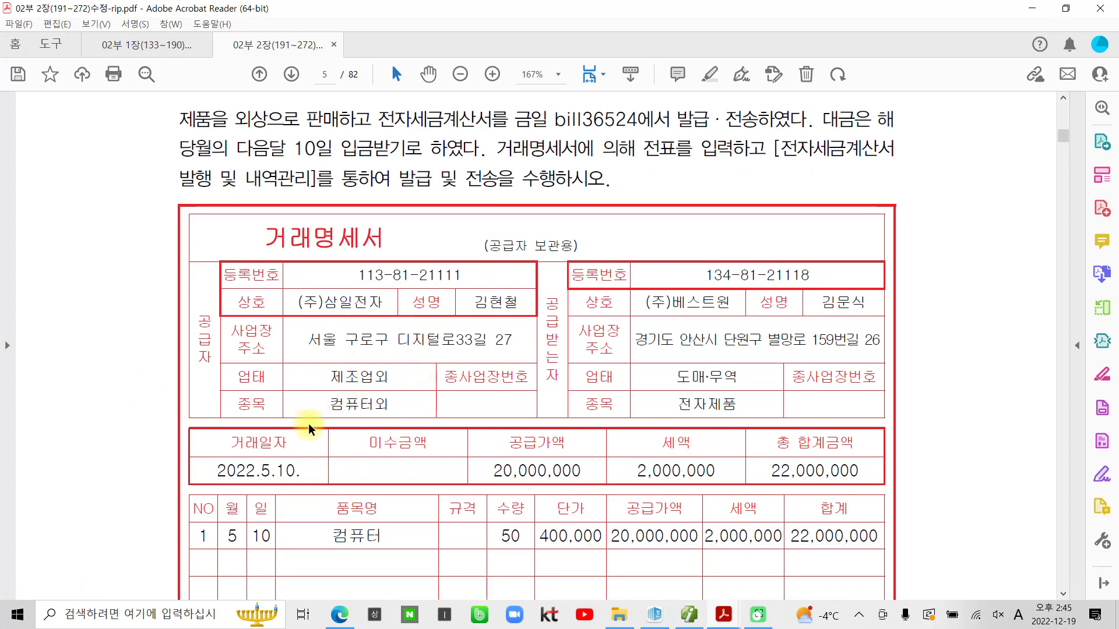
left_click_drag(296, 471, 216, 471)
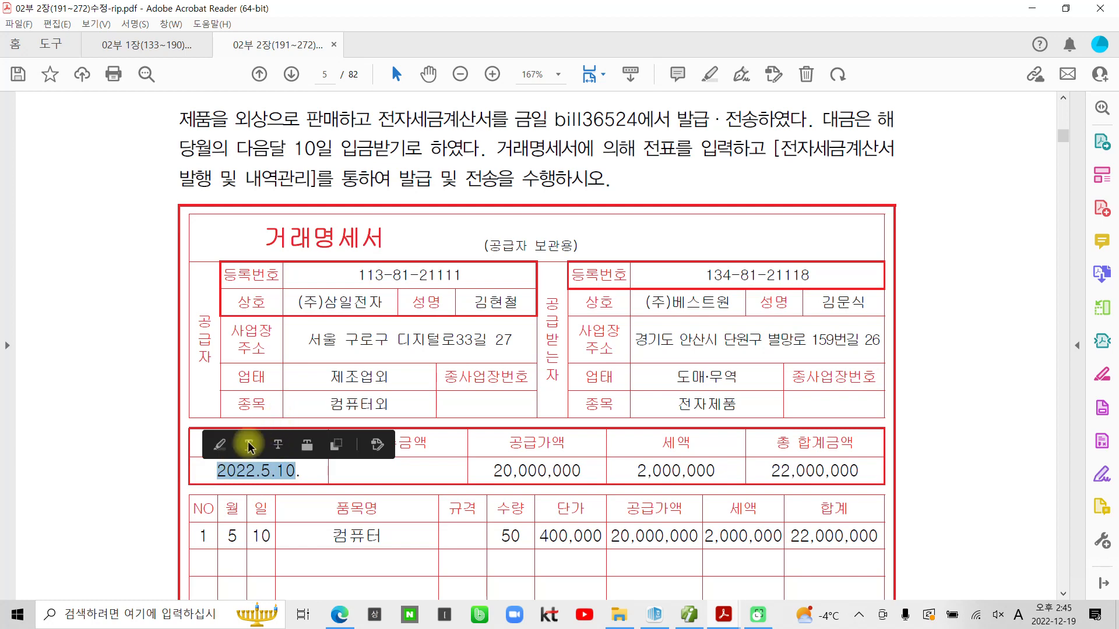
left_click(220, 445)
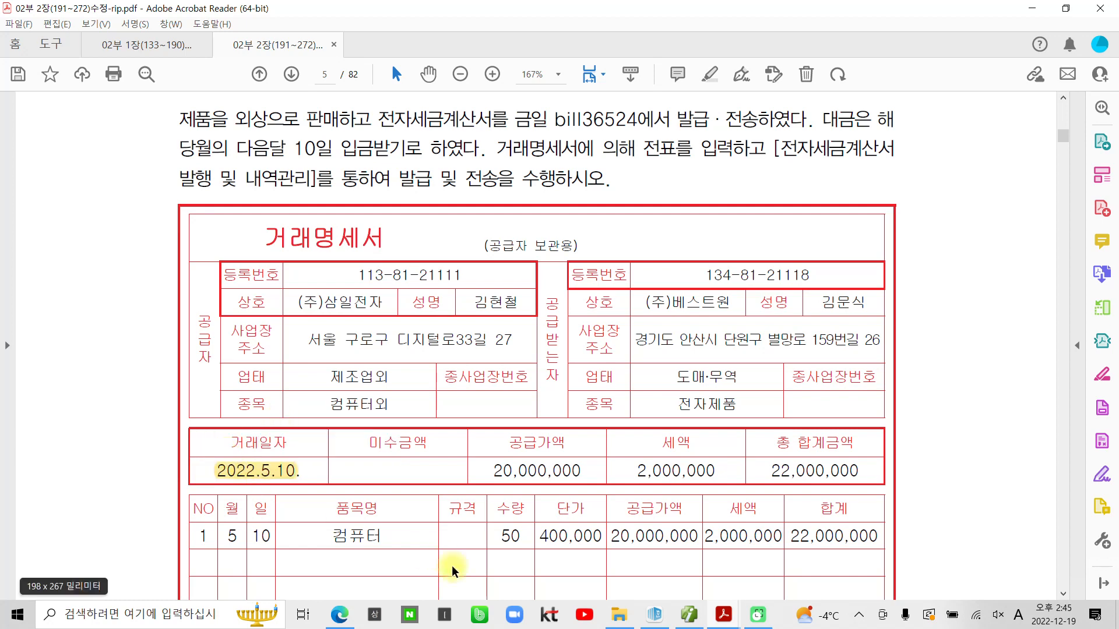
Switch to 더존 Smart A, open 매입매출전표입력 and start an entry dated 10 May 2022.
left_click(691, 615)
left_click(194, 58)
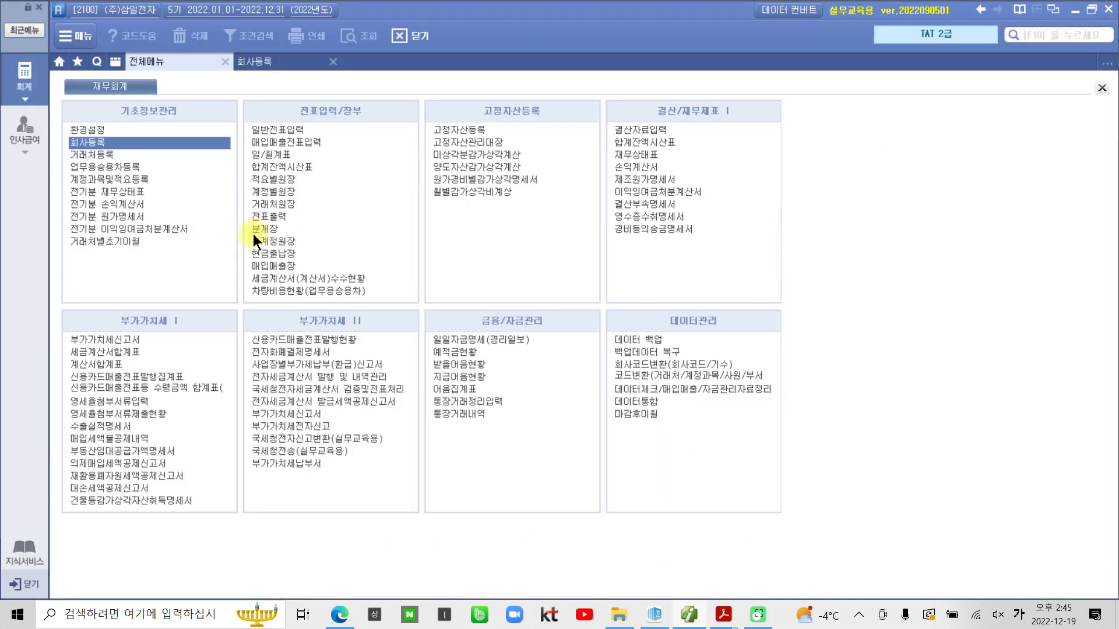
left_click(271, 144)
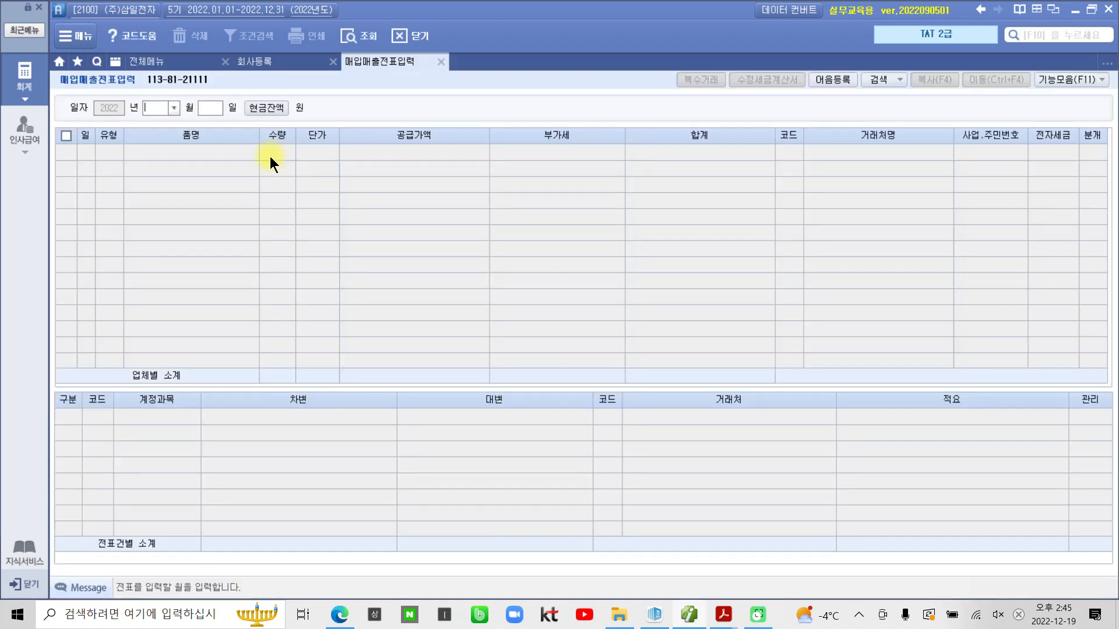
type("5")
key("Return")
type("10")
key("Return")
key("Return")
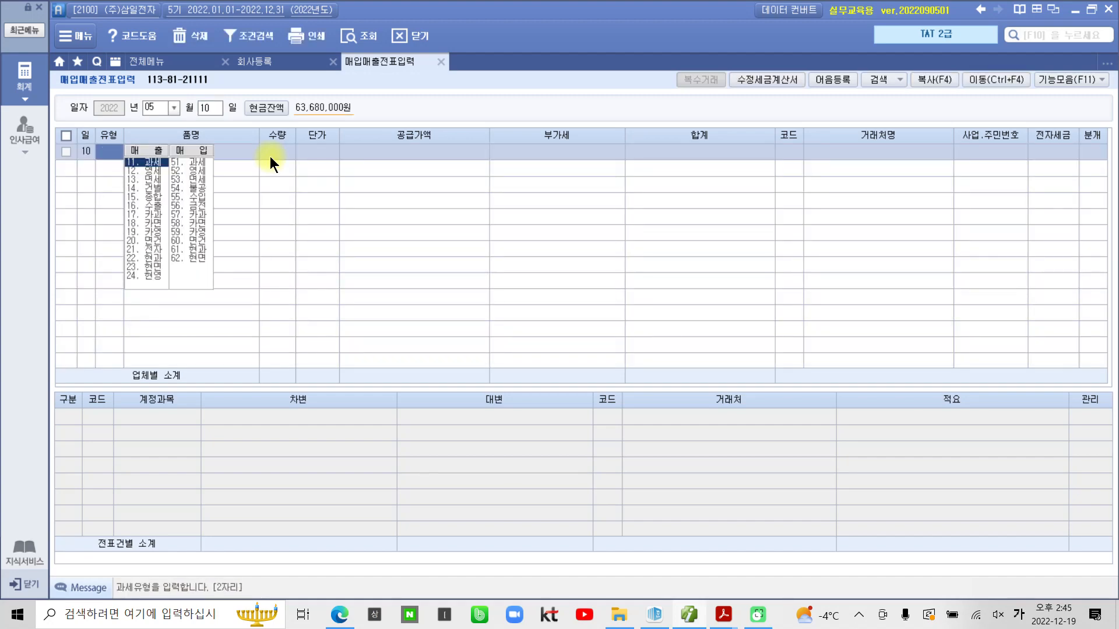
Set the entry's 유형 to 11.과세 and its 품명 to 컴퓨터.
type("11")
key("Return")
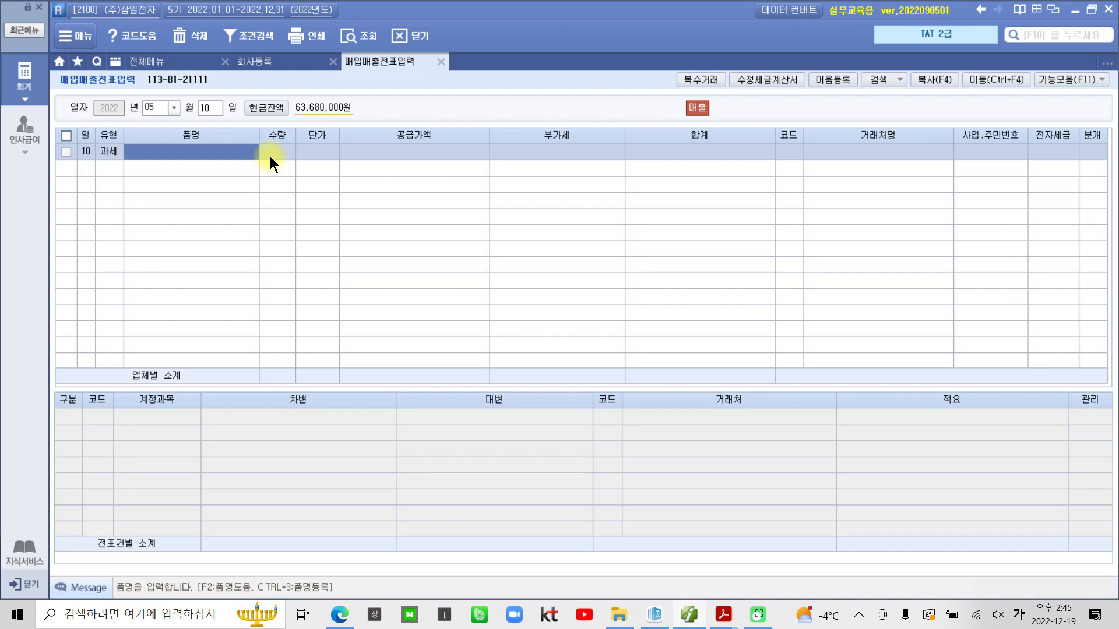
type("컴퓨터")
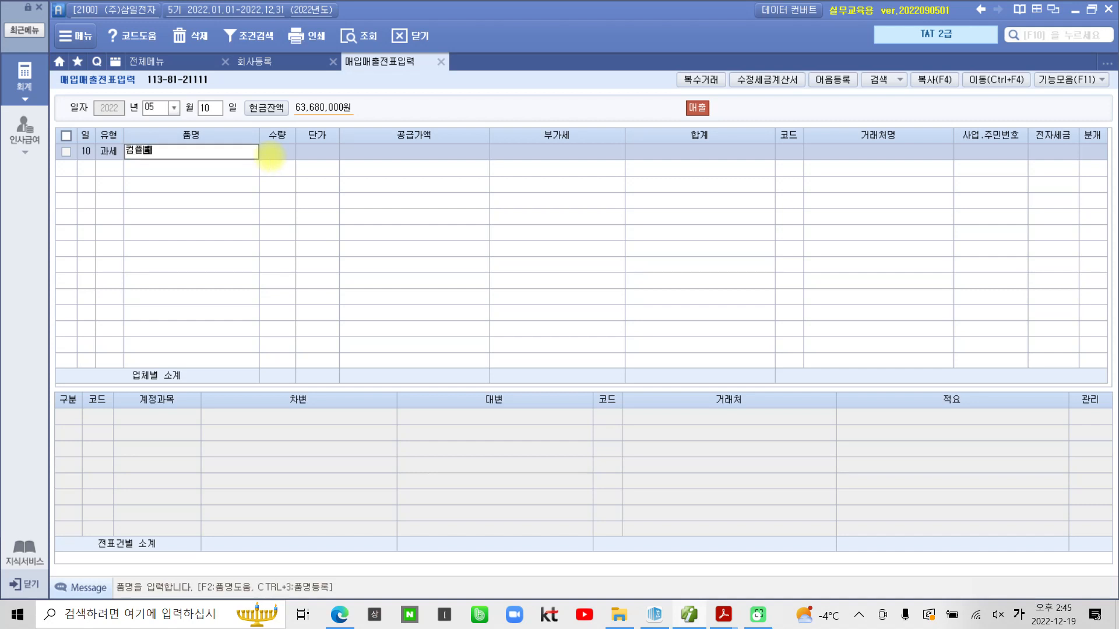
key("BackSpace")
key("BackSpace")
type("퓨터")
key("Return")
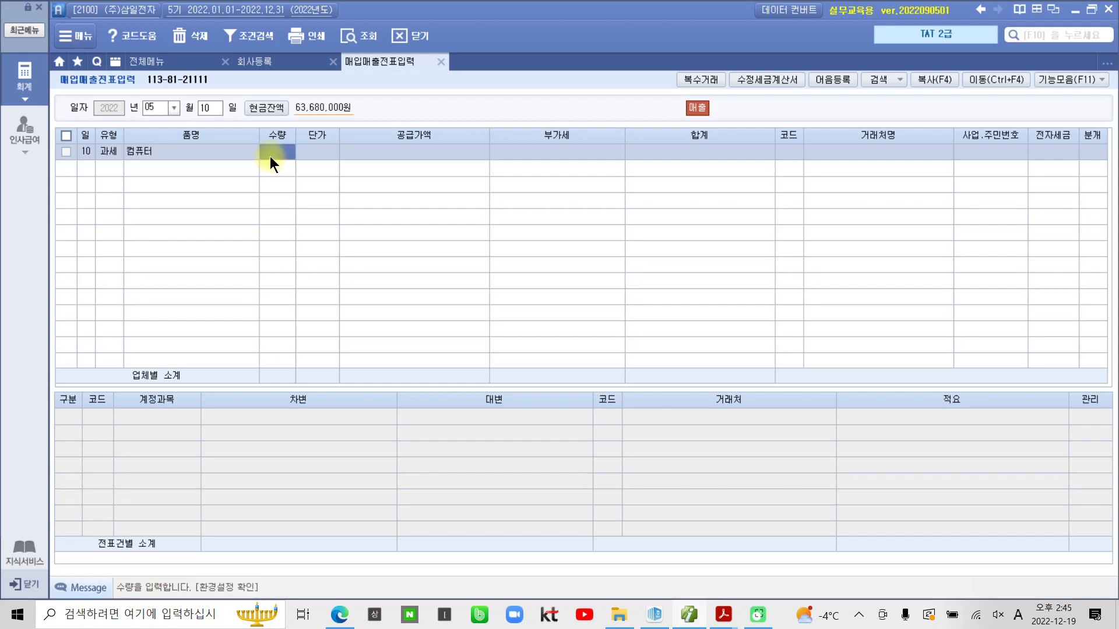
Enter a 수량 of 50 and a 단가 of 400,000 for the 컴퓨터 sale, accepting the calculated 공급가액 and 부가세.
type("50")
key("Return")
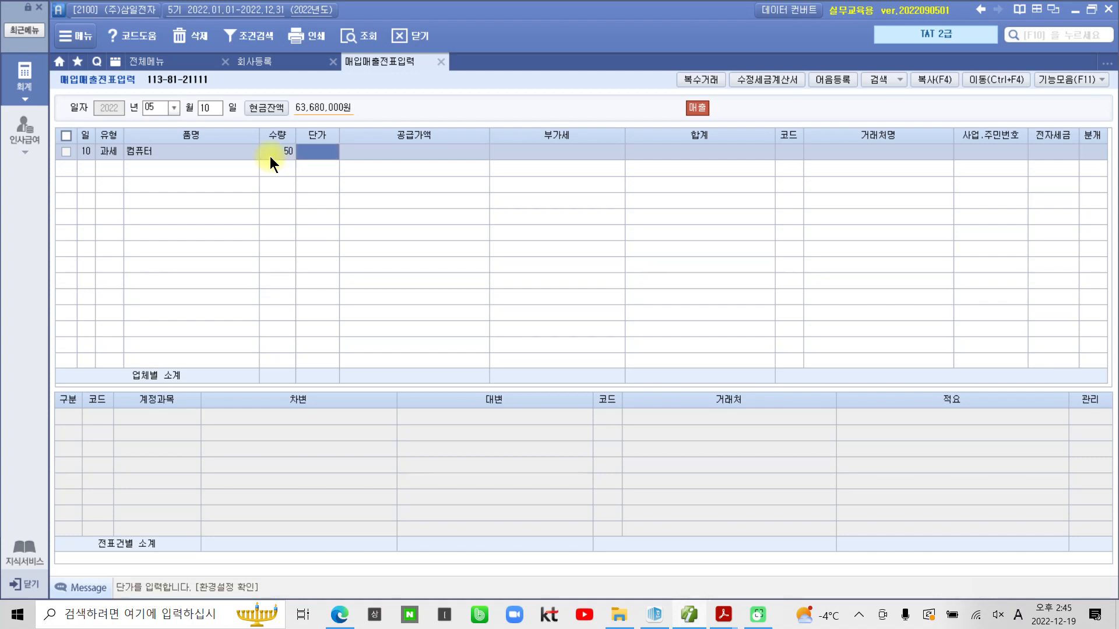
type("4000000")
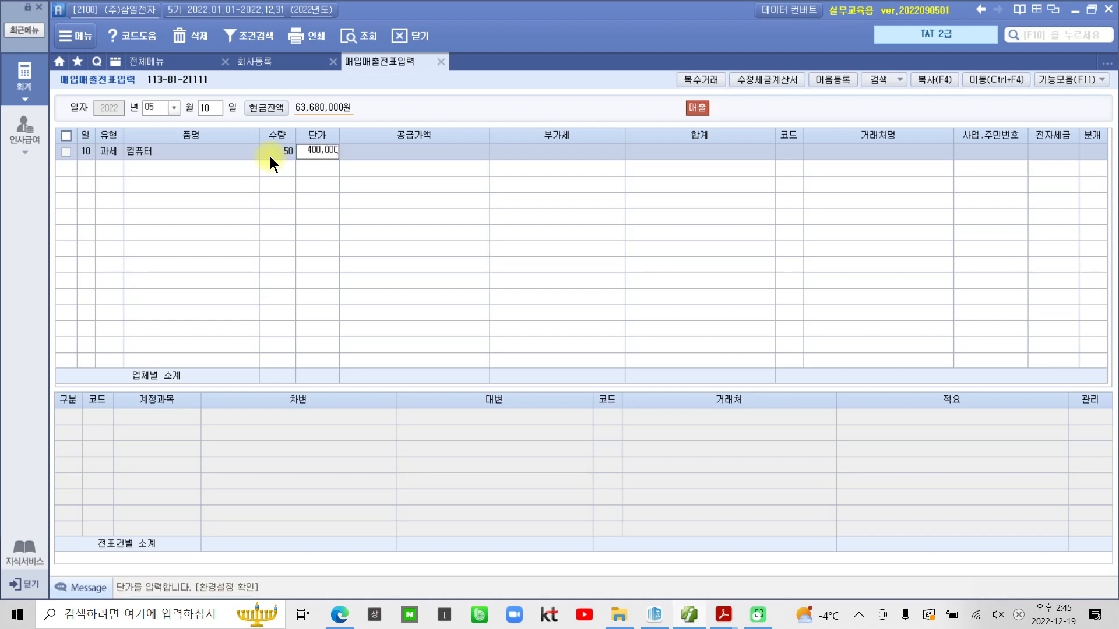
key("Return")
key("Return")
key("Return")
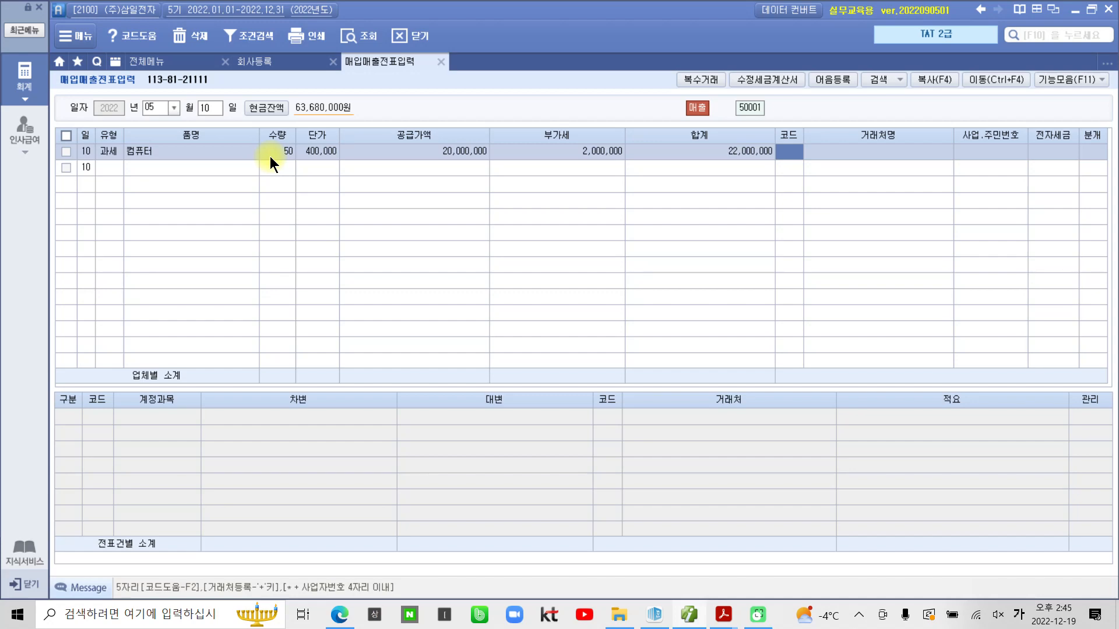
Set the 거래처 to (주)베스트원, leave 전자세금 blank and set the 분개 to 외상.
type("베스")
key("Return")
key("Return")
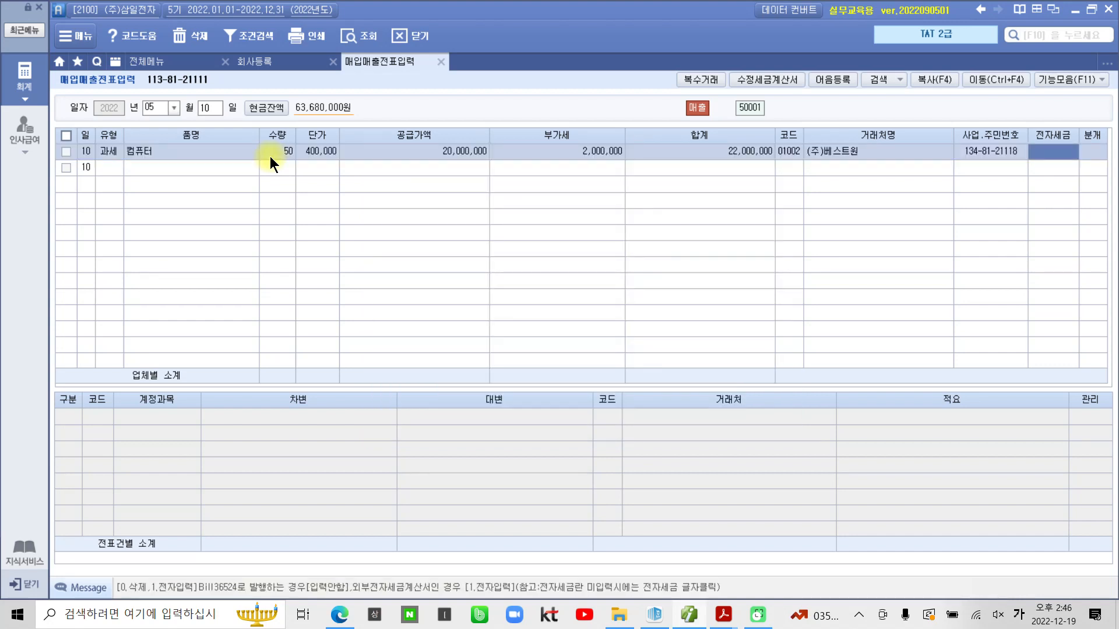
key("Return")
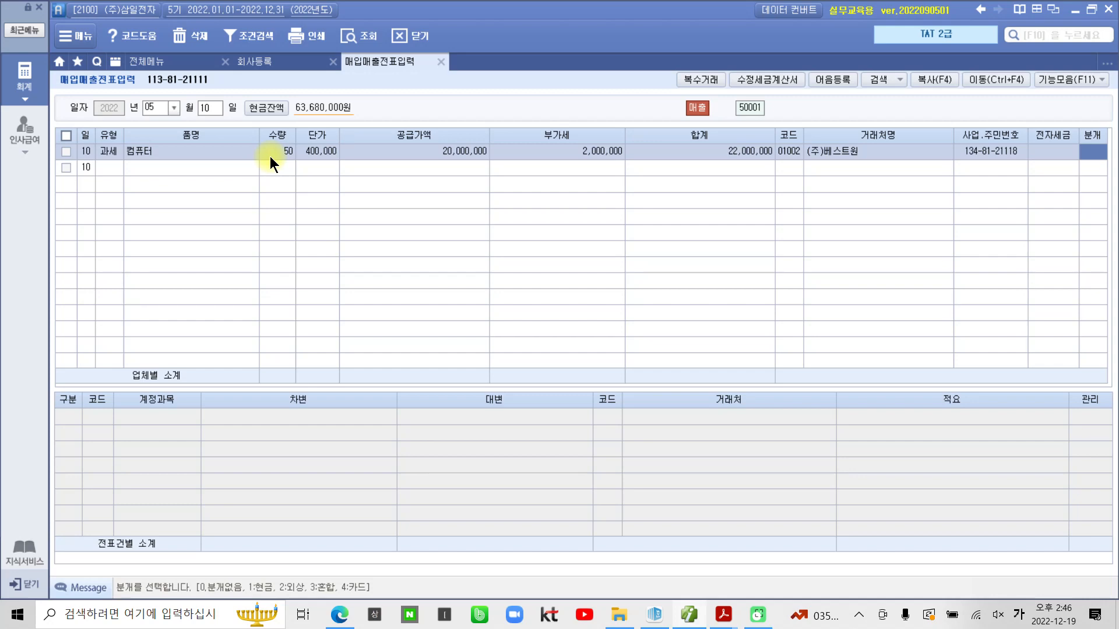
type("2")
key("Return")
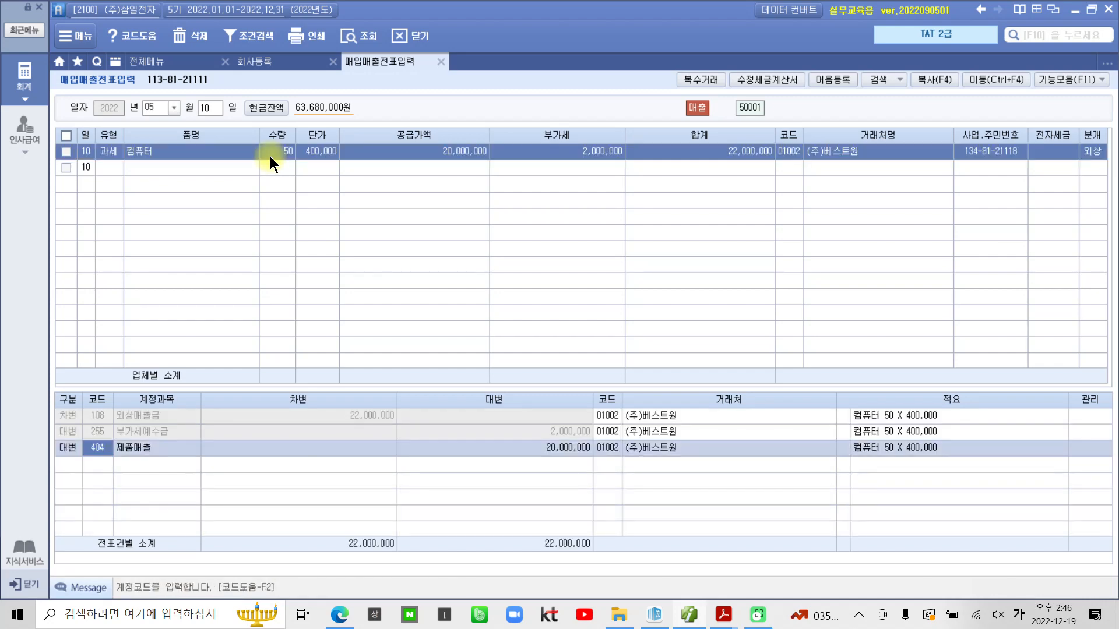
Check the 부가세예수금, 제품매출 and 외상매출금 lines in the sale's journal entry.
left_click(170, 436)
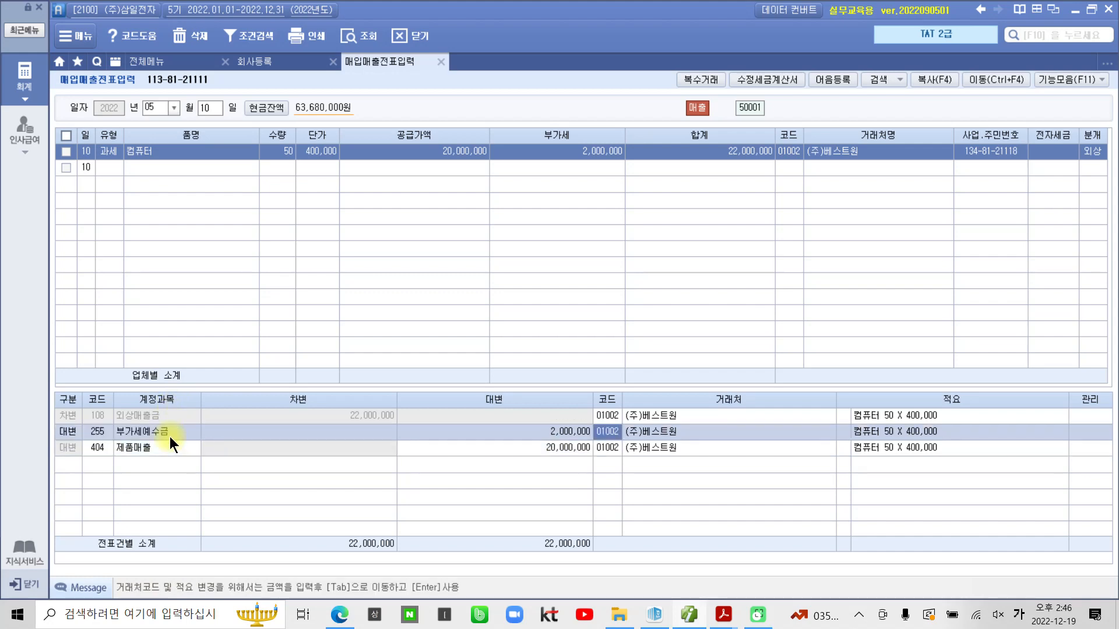
left_click(165, 448)
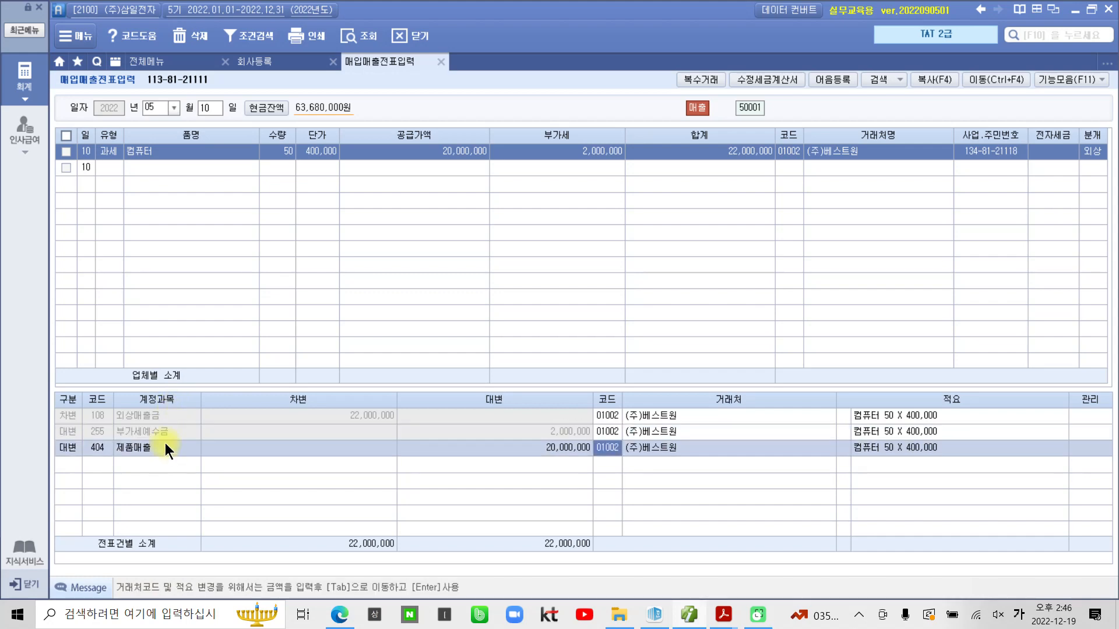
left_click(160, 418)
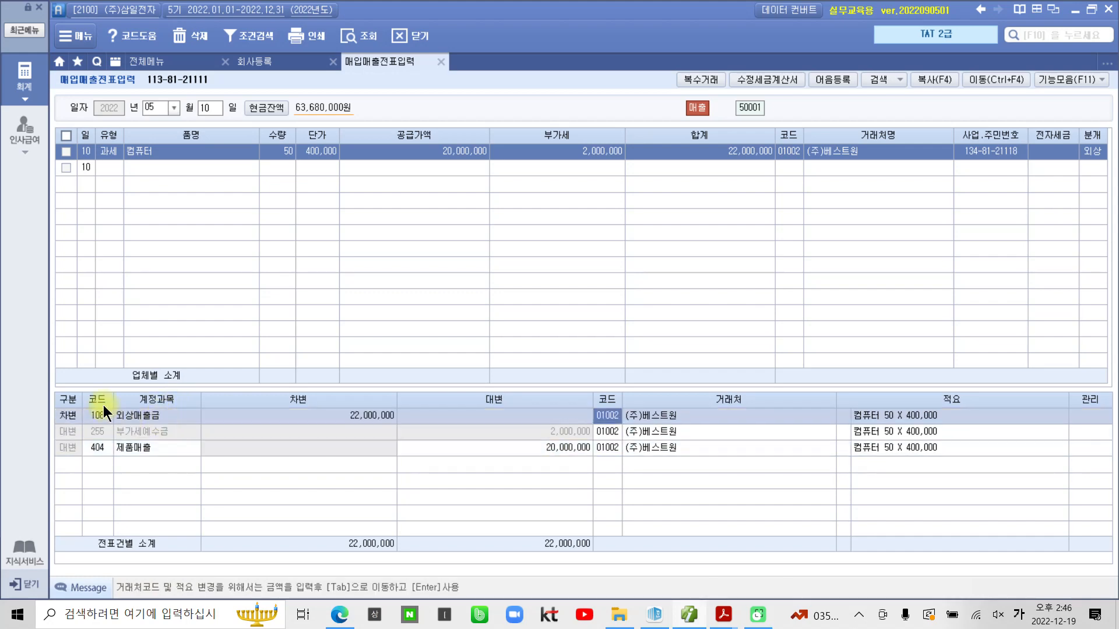
Open 전자세금계산서 발행 및 내역관리 and list the sales for 2022-05-10 to 2022-05-10 across all 거래처.
left_click(40, 80)
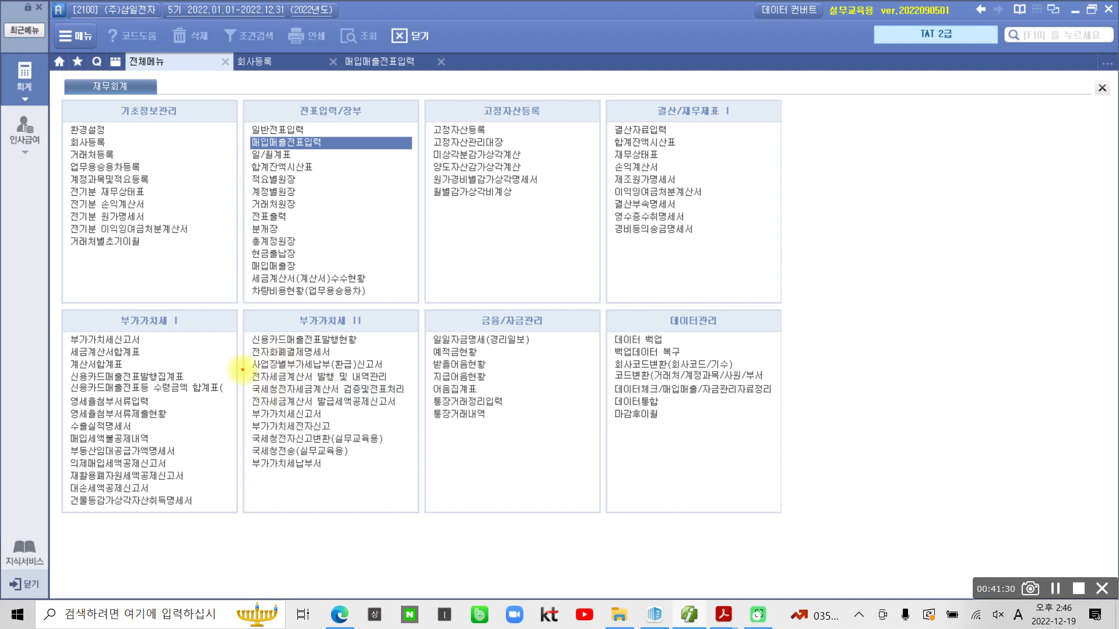
mouse_move(242, 366)
left_mouse_down()
mouse_move(292, 381)
mouse_move(414, 385)
mouse_move(432, 361)
left_mouse_up()
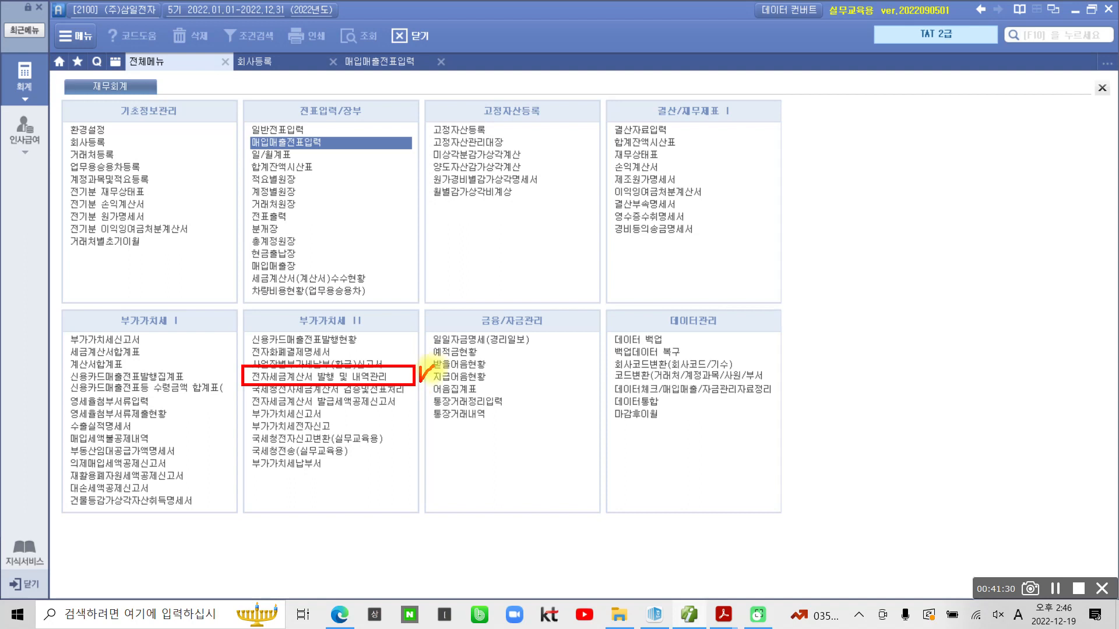
key("Escape")
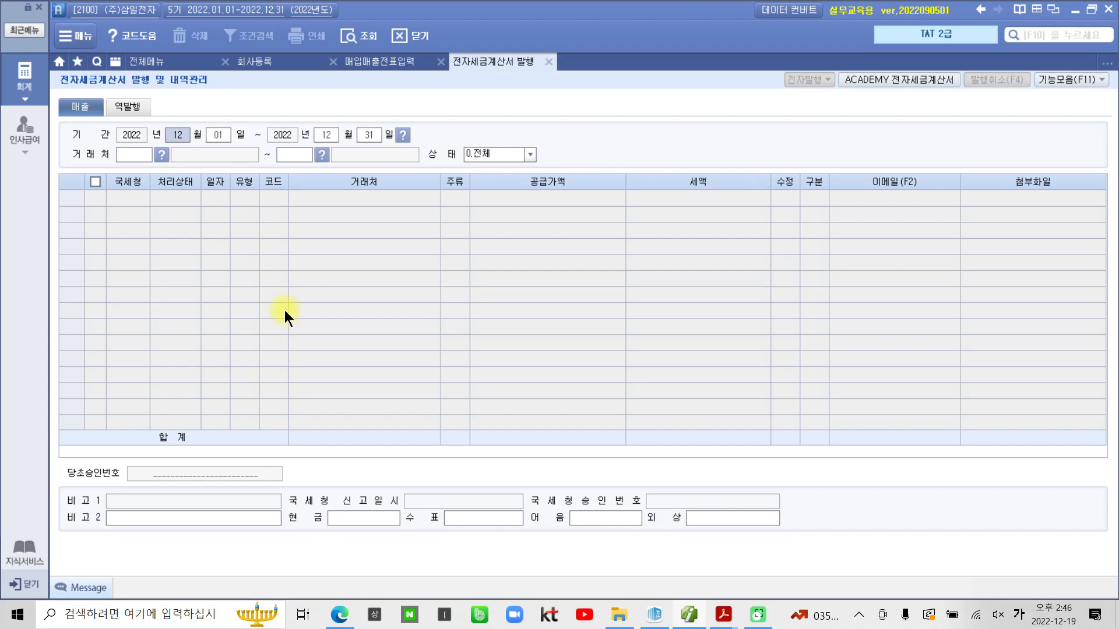
type("0510")
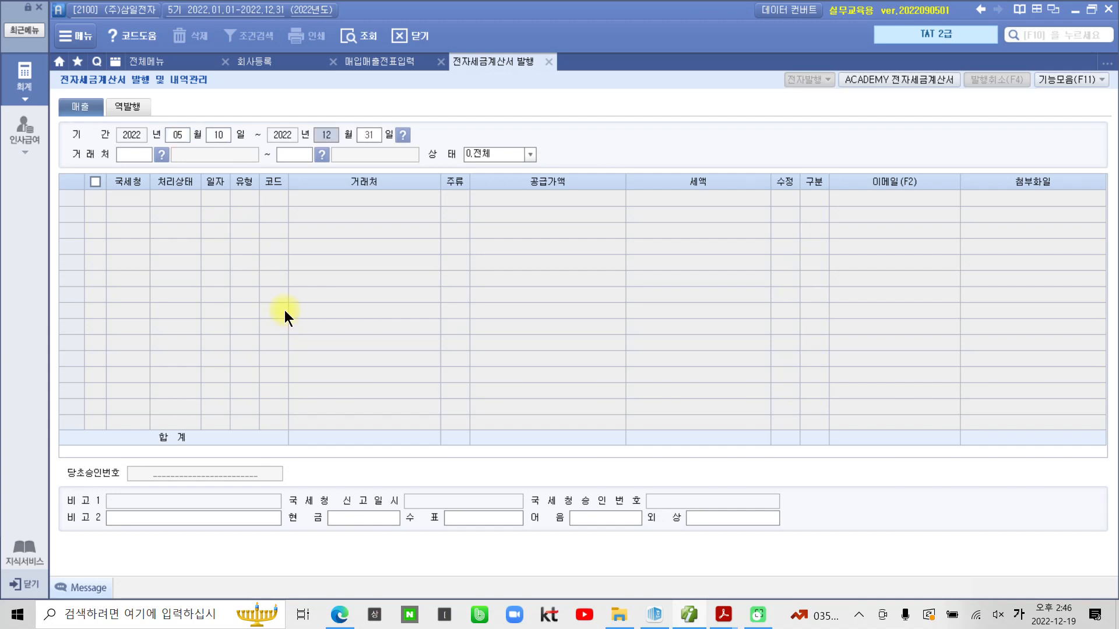
type("05")
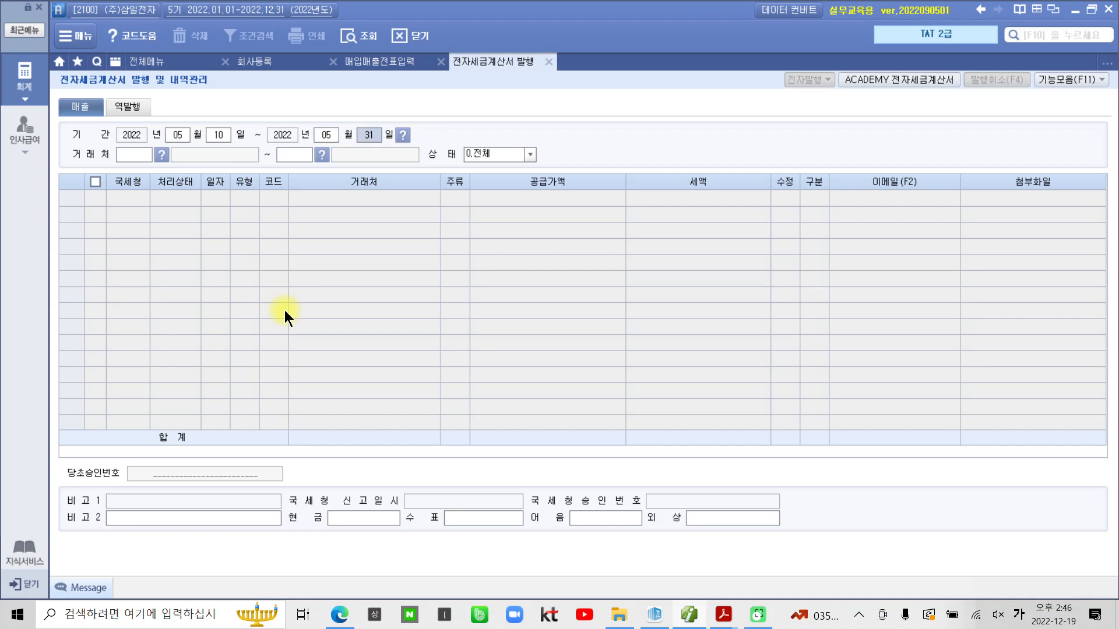
type("10")
key("Return")
key("Return")
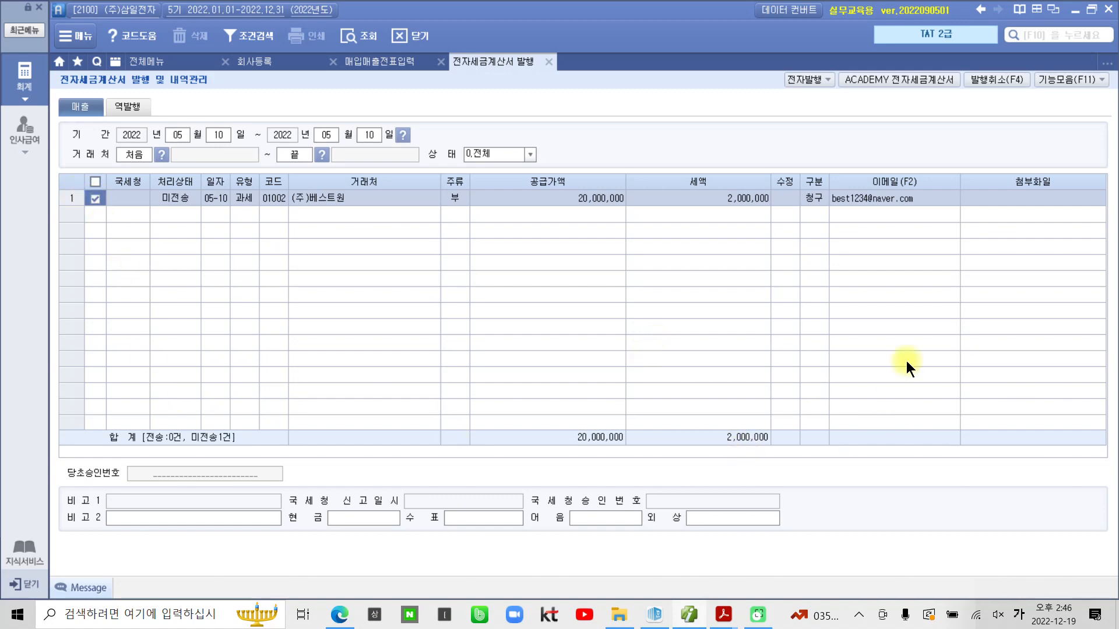
Issue the electronic tax invoice for the (주)베스트원 sale through 전자발행, using the prefilled login.
left_click(802, 81)
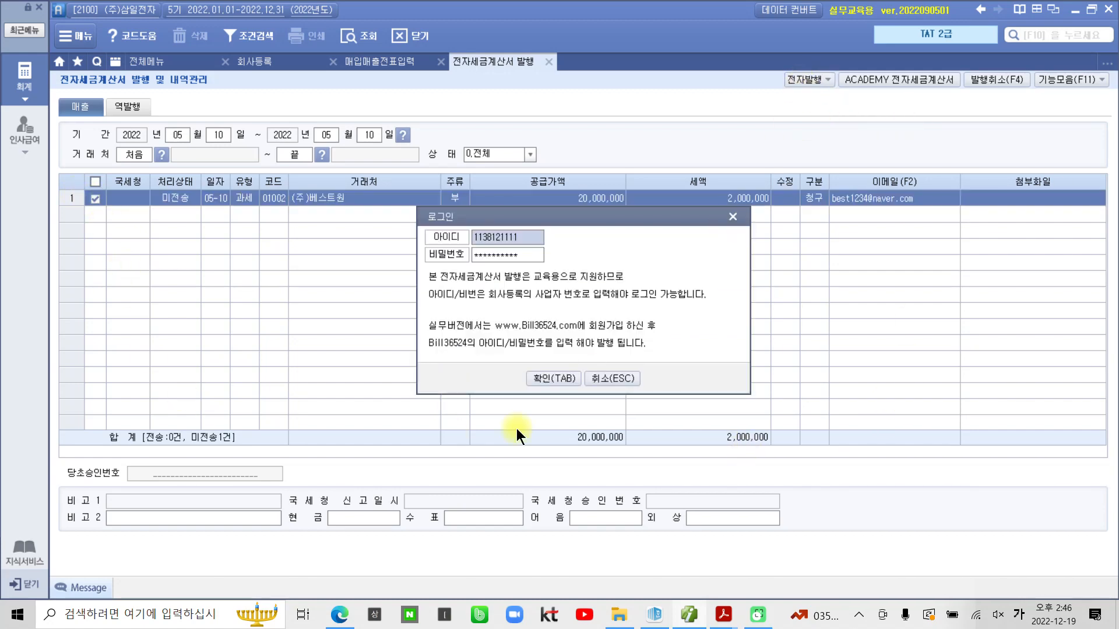
left_click(534, 382)
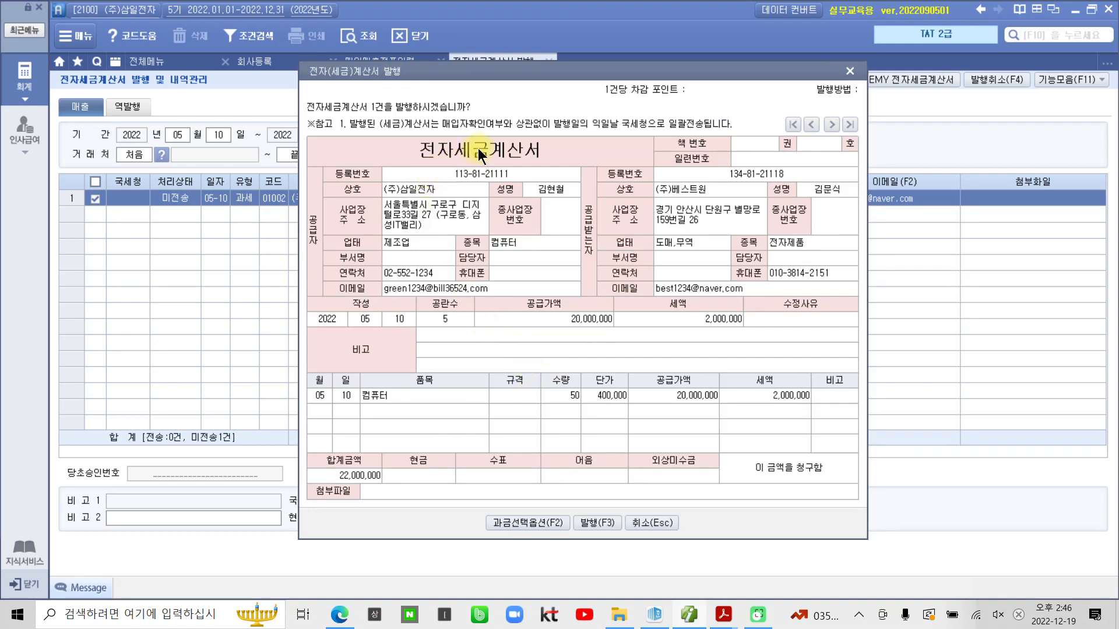
left_click(589, 522)
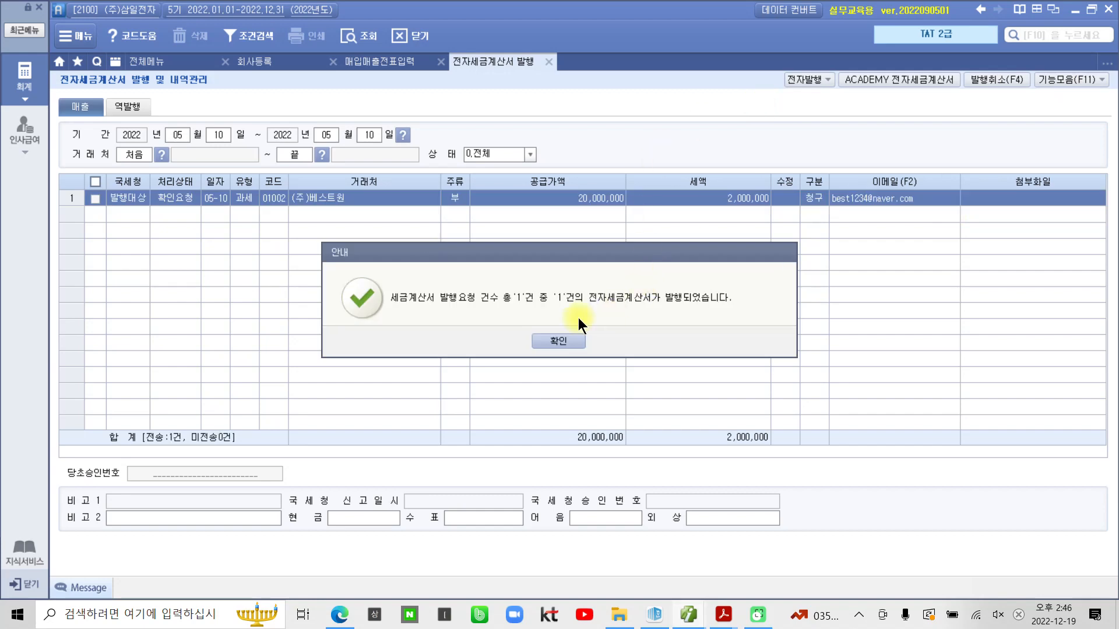
left_click(570, 342)
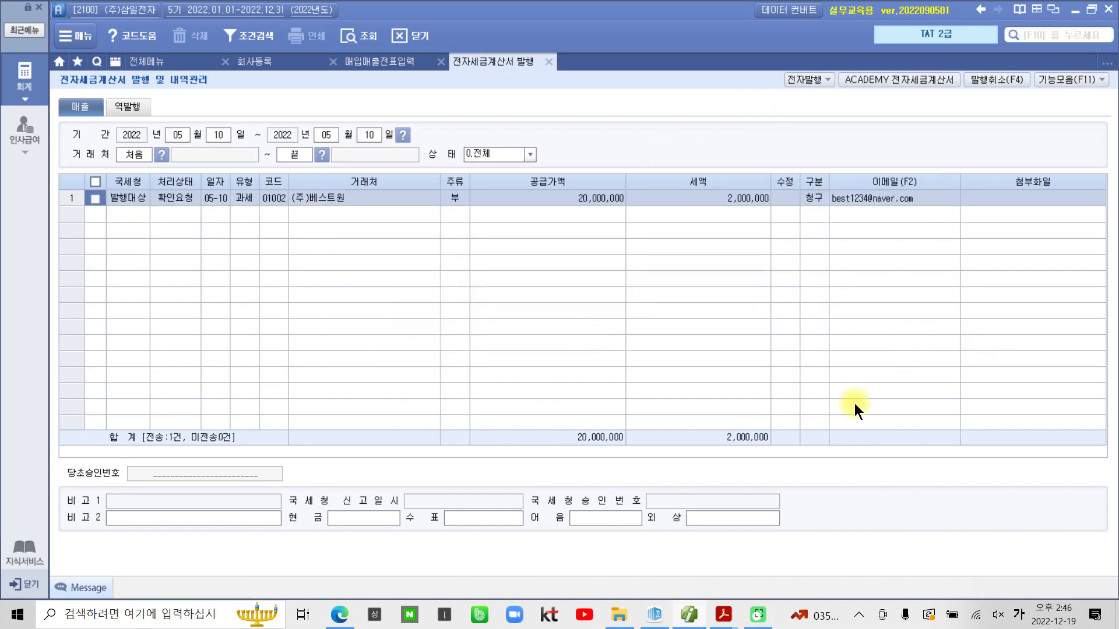
Log in to ACADEMY 전자세금계산서 with the prefilled account and retrieve the 미전송 sales invoices dated 2022-05-10.
left_click(903, 79)
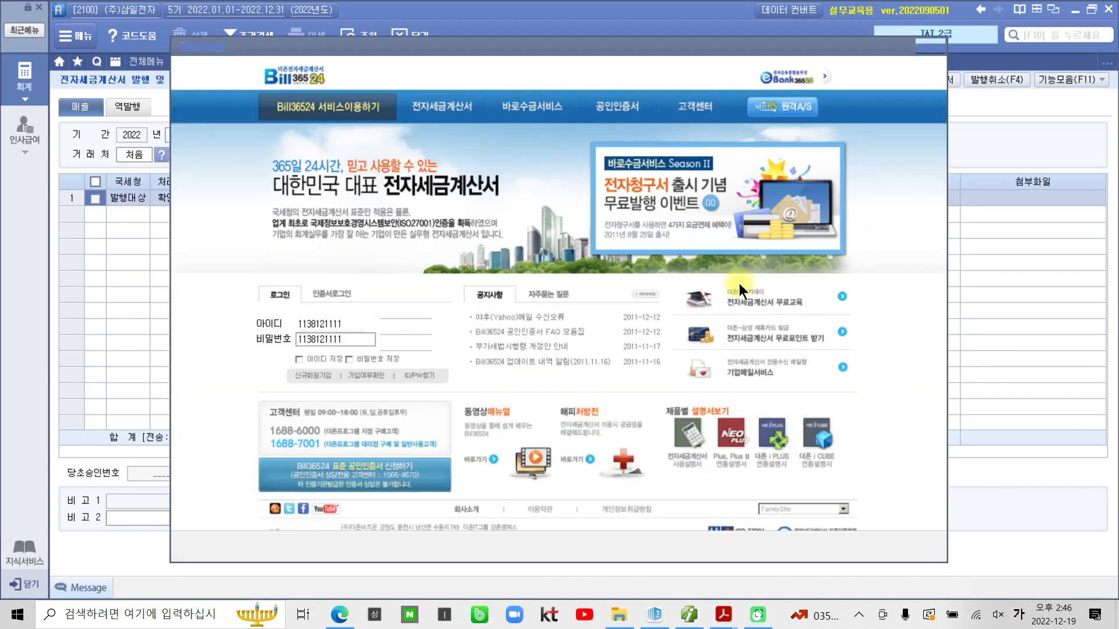
left_click(414, 334)
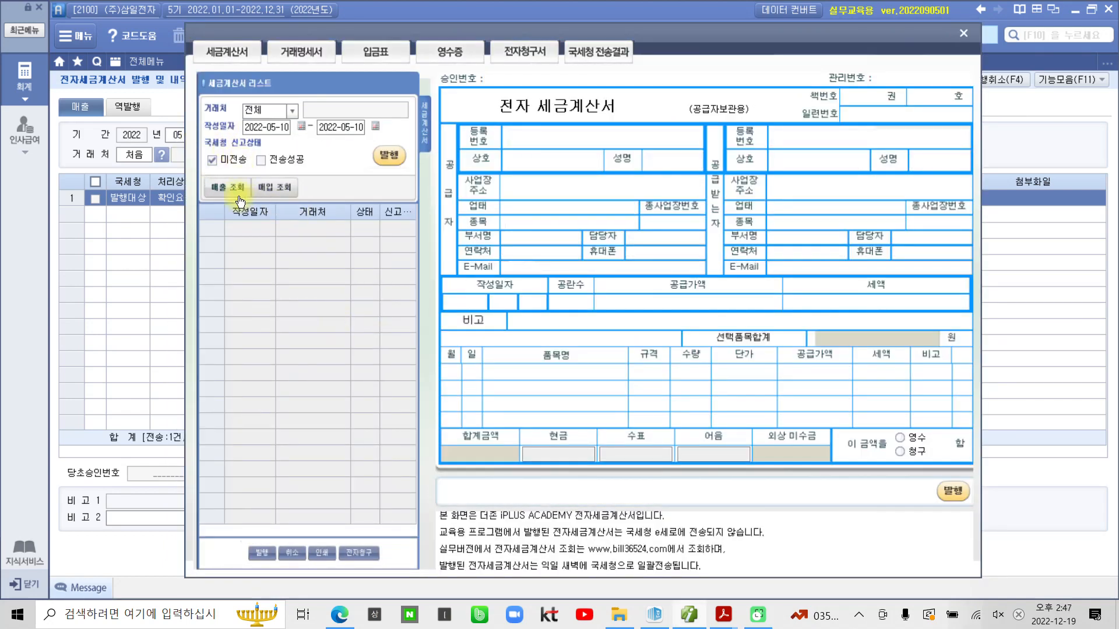
left_click(236, 188)
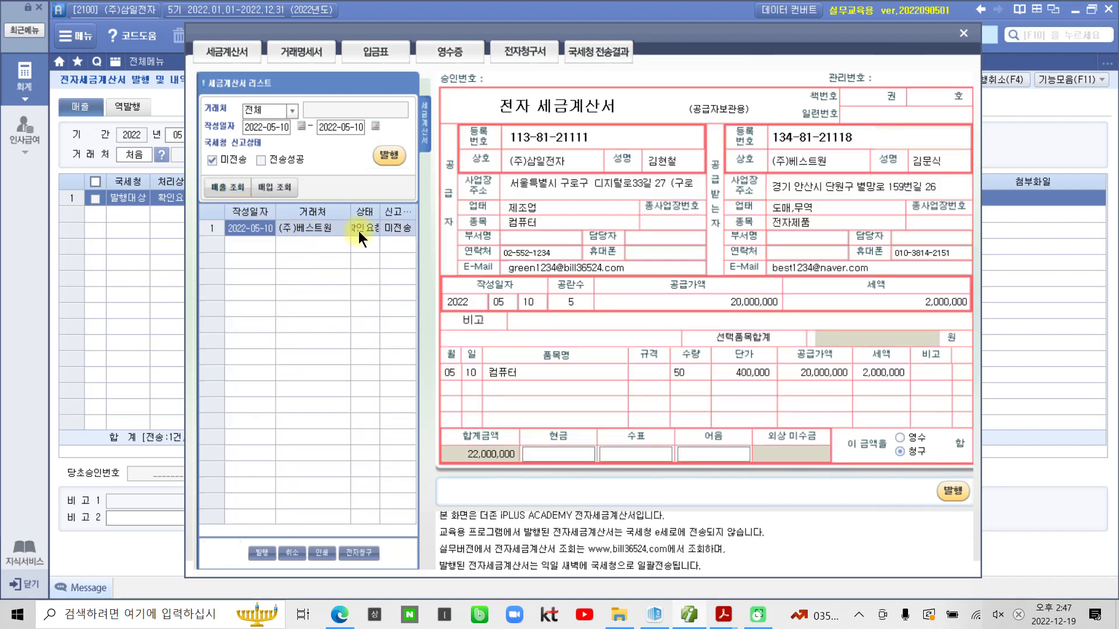
Transmit the (주)베스트원 invoice to 국세청 and close the ACADEMY 전자세금계산서 window.
left_click(388, 154)
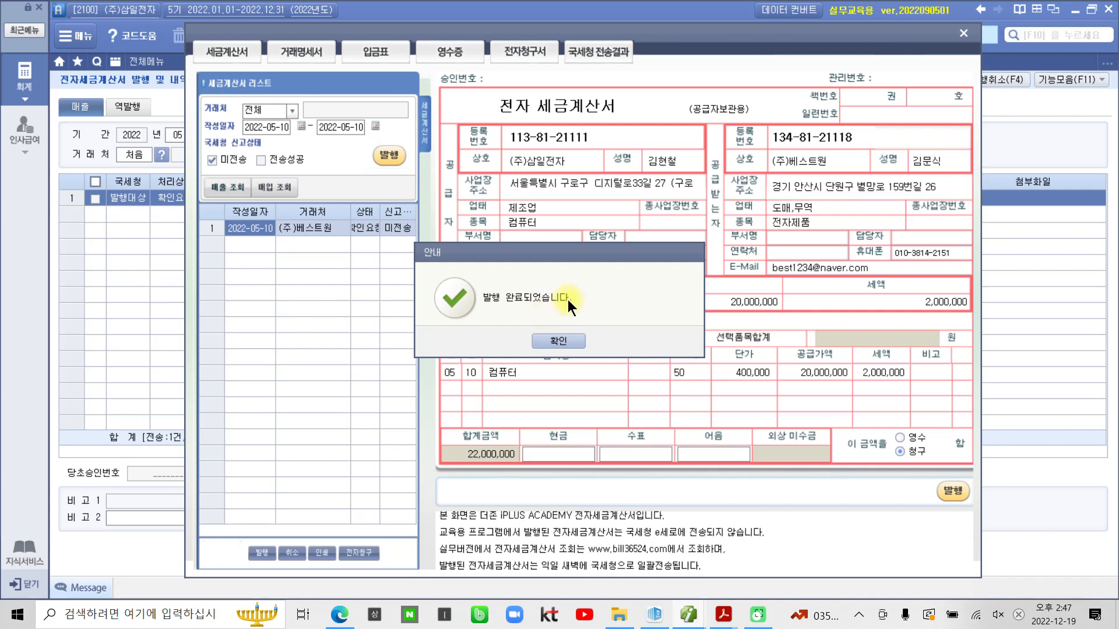
left_click(543, 341)
left_click(546, 340)
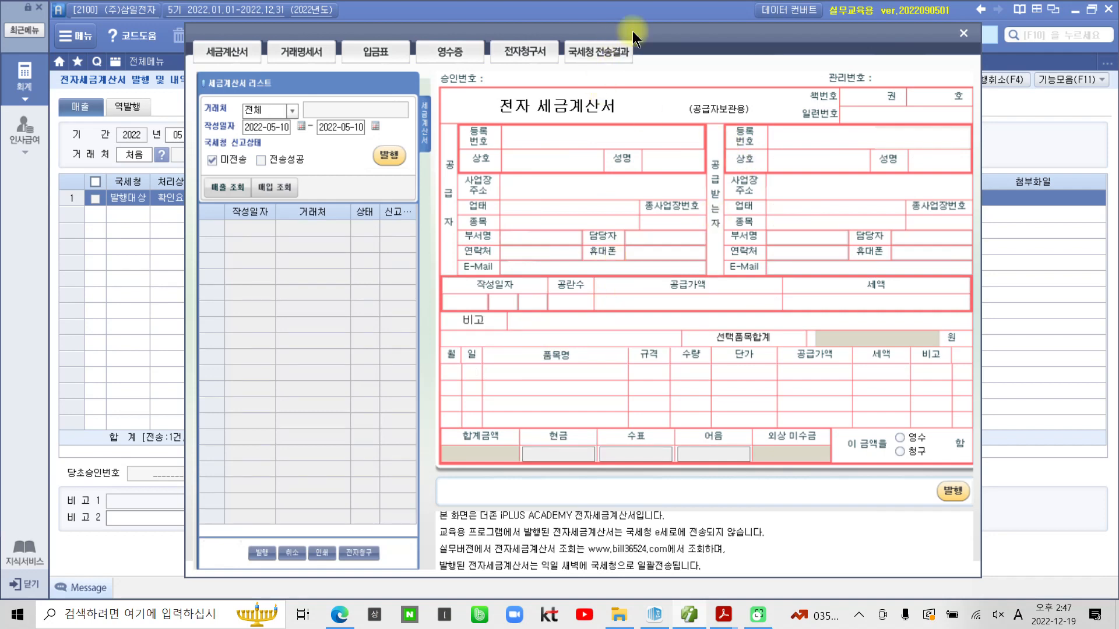
left_click_drag(643, 28, 634, 43)
left_click(953, 50)
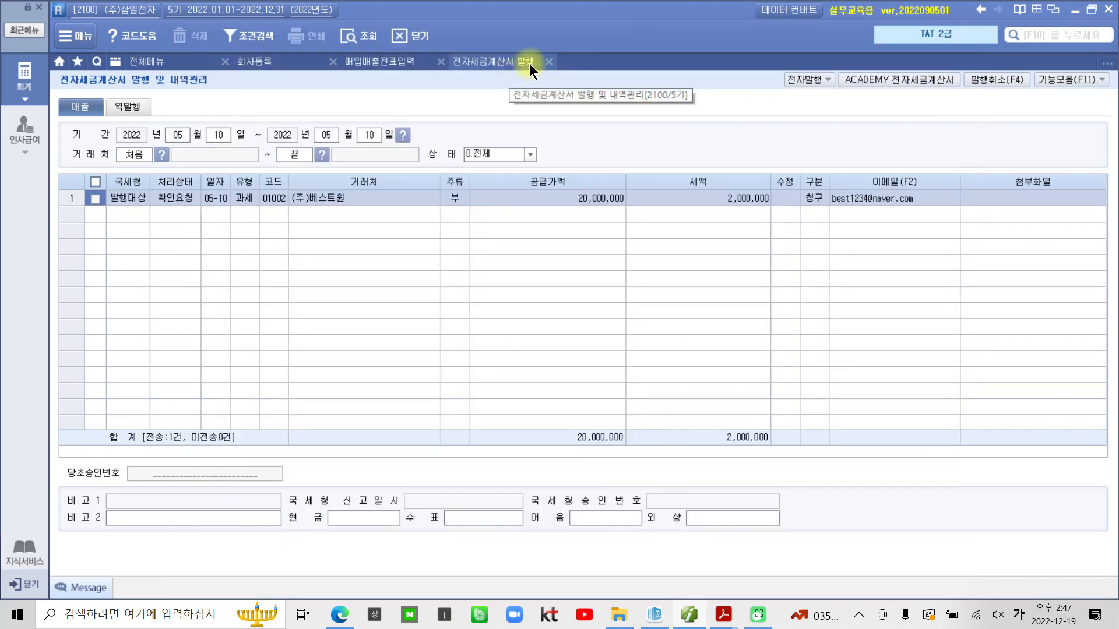
Close the invoice issuing screen, reload the 5월 10일 entries in 매입매출전표입력 and check the sale's 전자세금 field and journal entry.
left_click(552, 63)
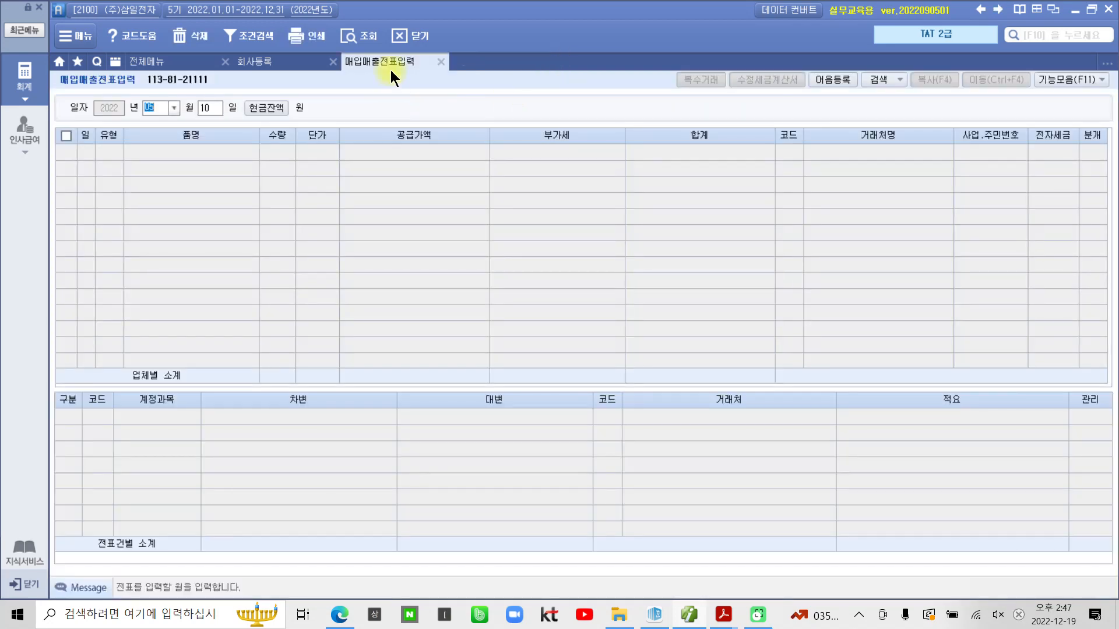
left_click(375, 35)
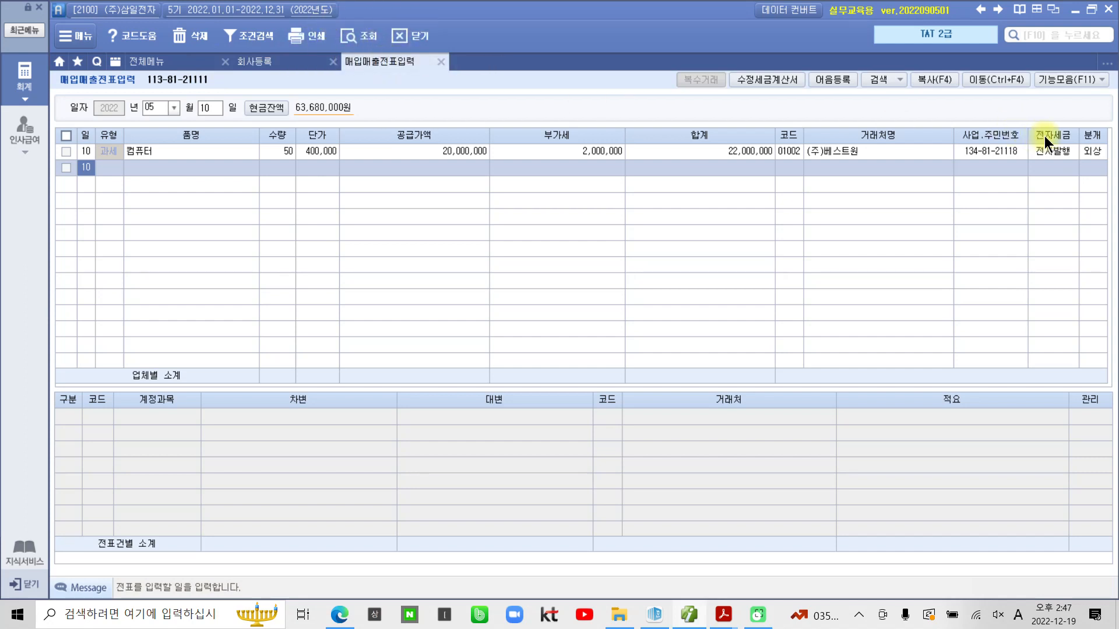
left_click(1093, 150)
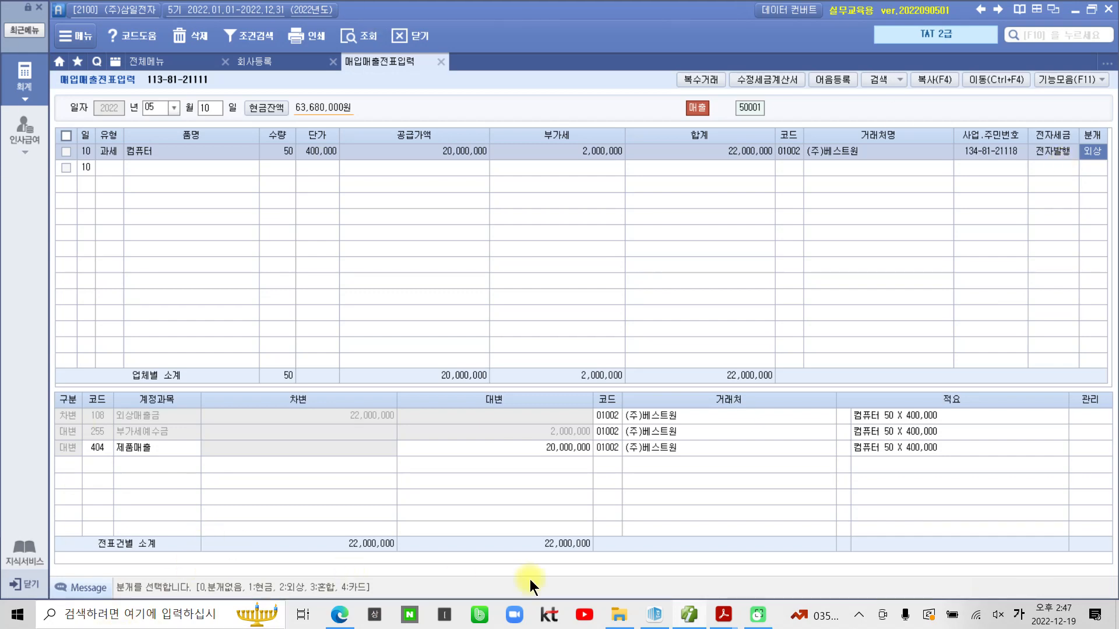
Switch to the chapter 2 PDF and review the 전자세금계산서 발급 및 전송 solution, from the voucher entry through 발행결과 확인.
mouse_move(730, 619)
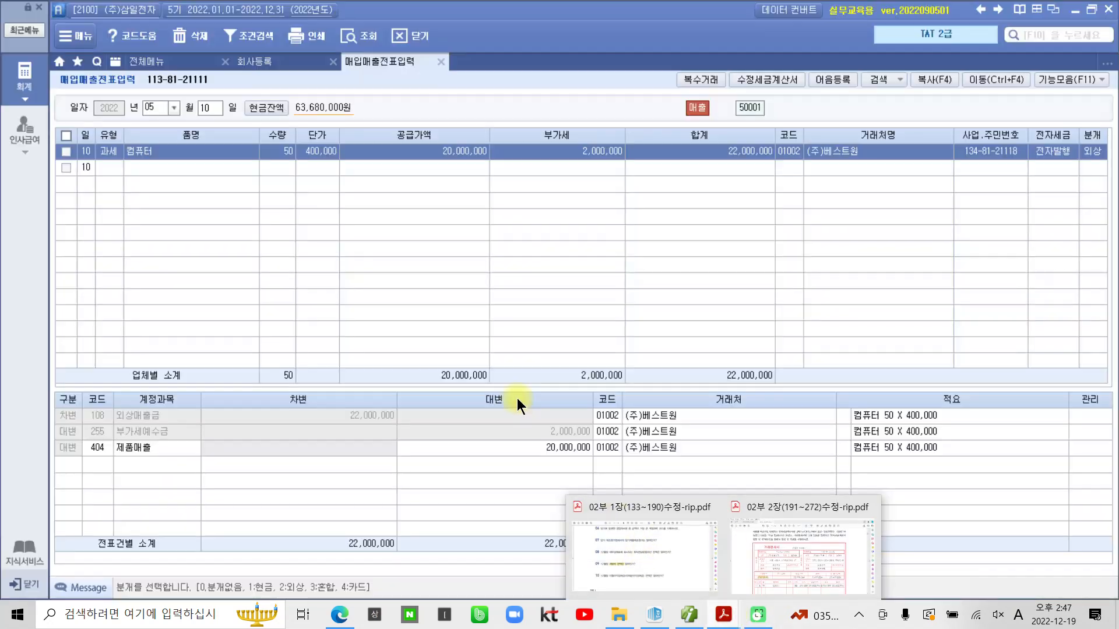
left_click(816, 568)
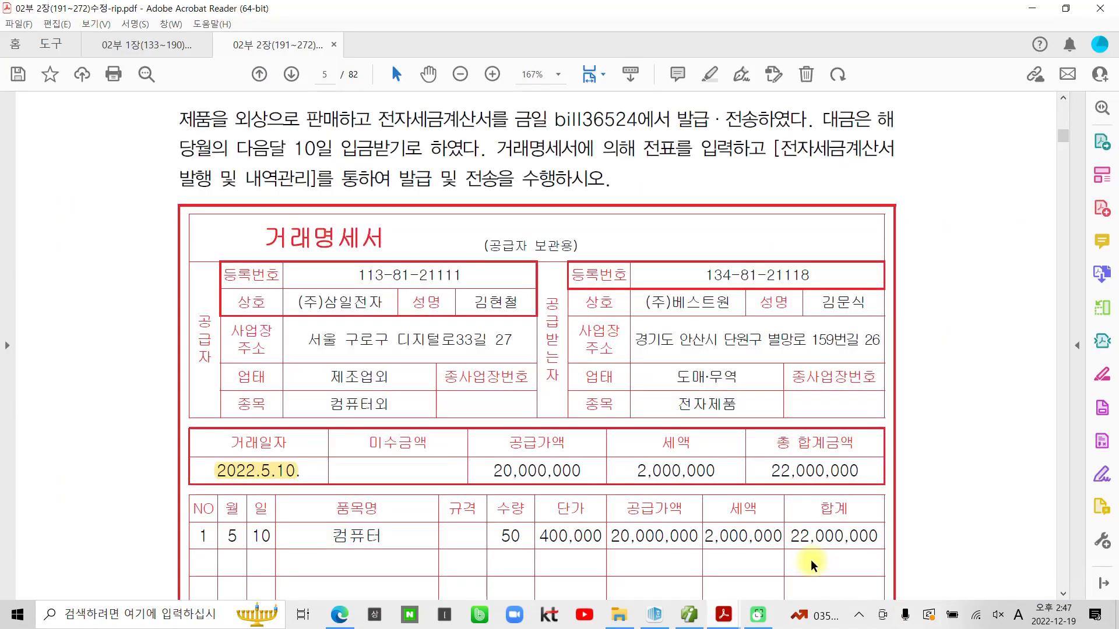
scroll(807, 525, "down", 5)
scroll(781, 472, "down", 15)
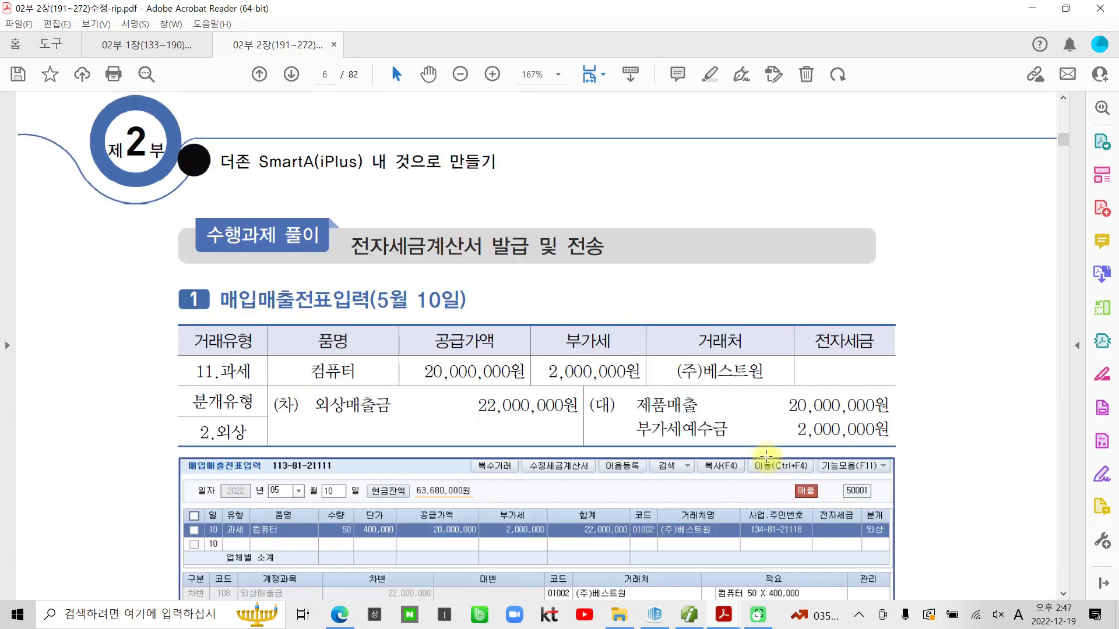
scroll(764, 464, "down", 8)
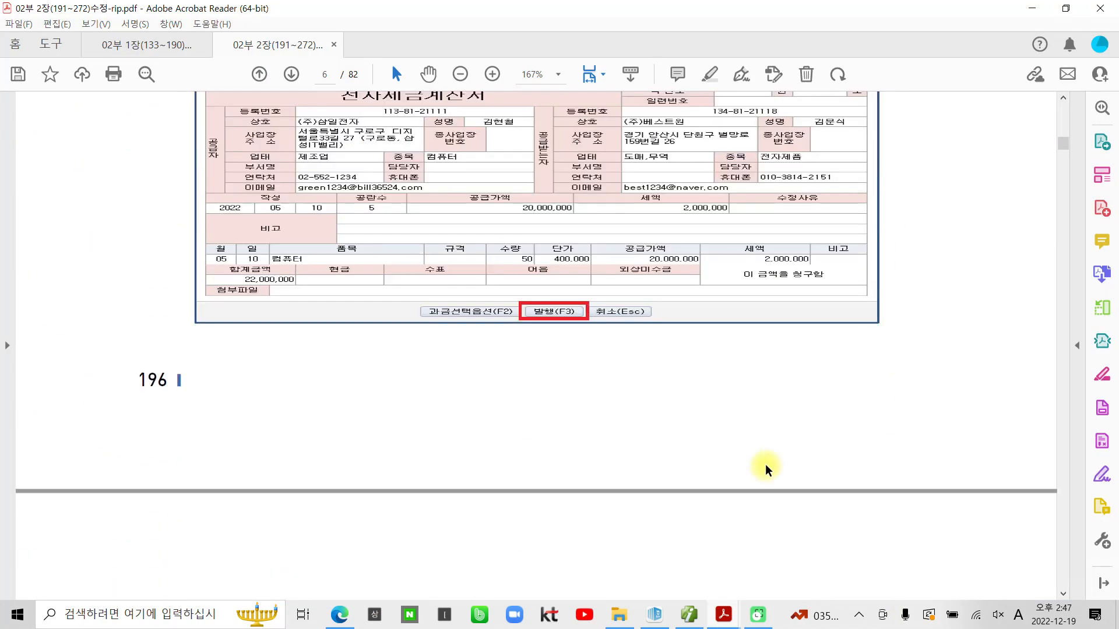
scroll(766, 464, "down", 12)
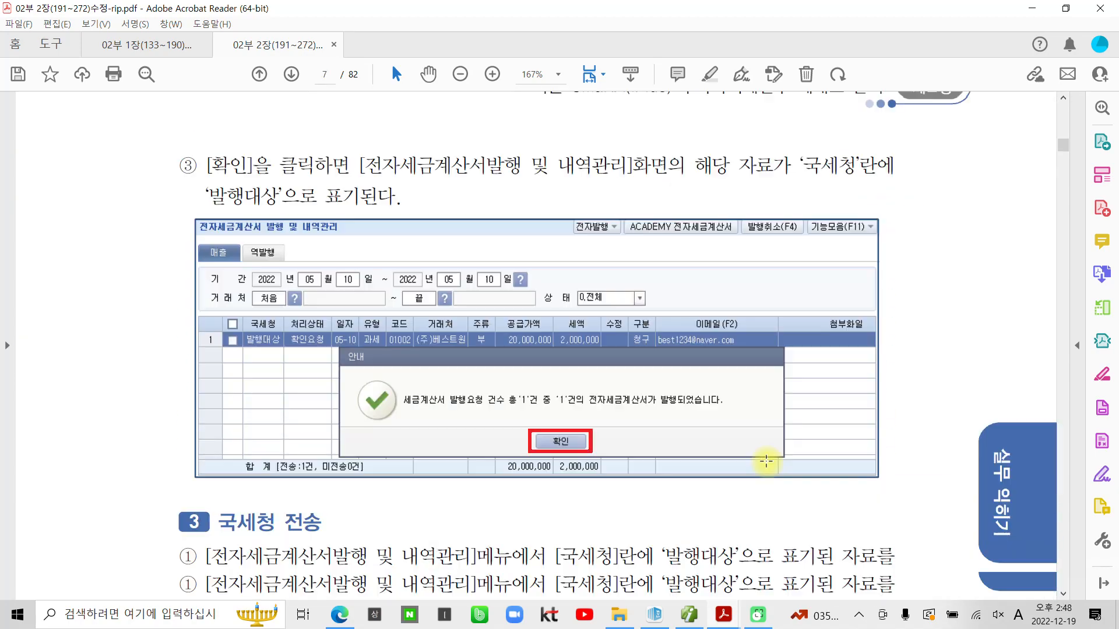
scroll(766, 462, "down", 12)
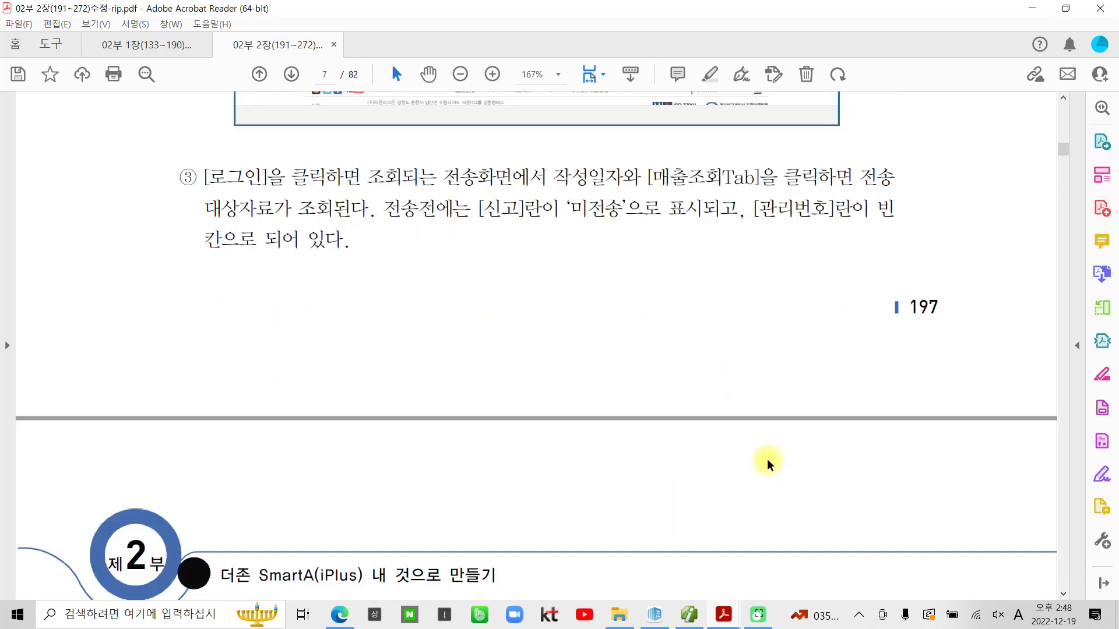
scroll(766, 461, "down", 12)
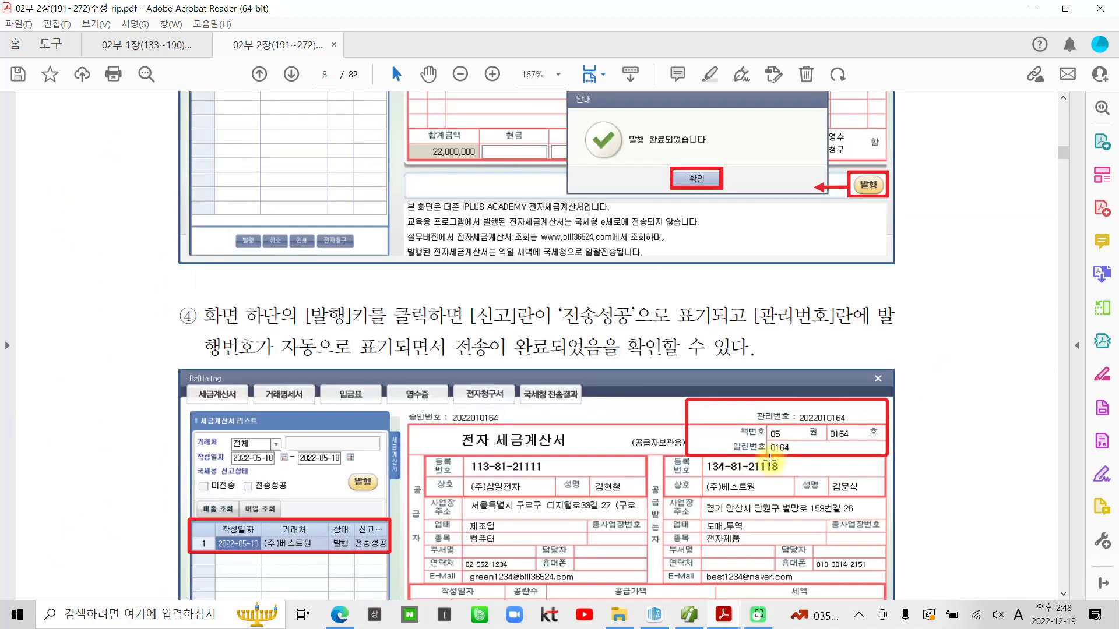
scroll(770, 465, "down", 4)
scroll(771, 461, "down", 6)
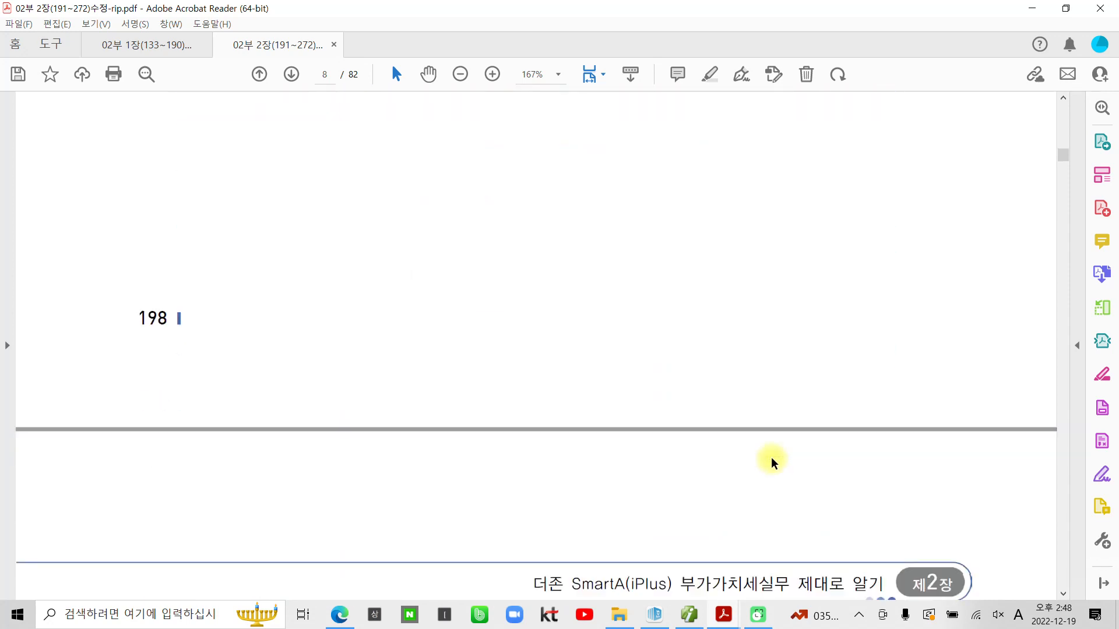
scroll(771, 457, "down", 4)
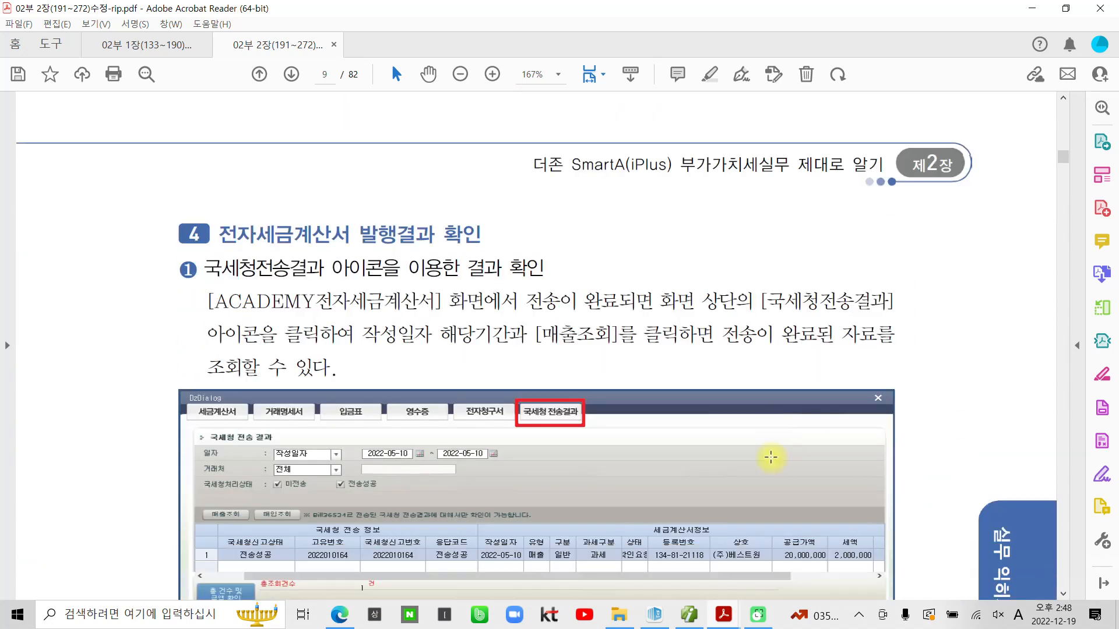
scroll(774, 459, "up", 7)
scroll(771, 463, "down", 18)
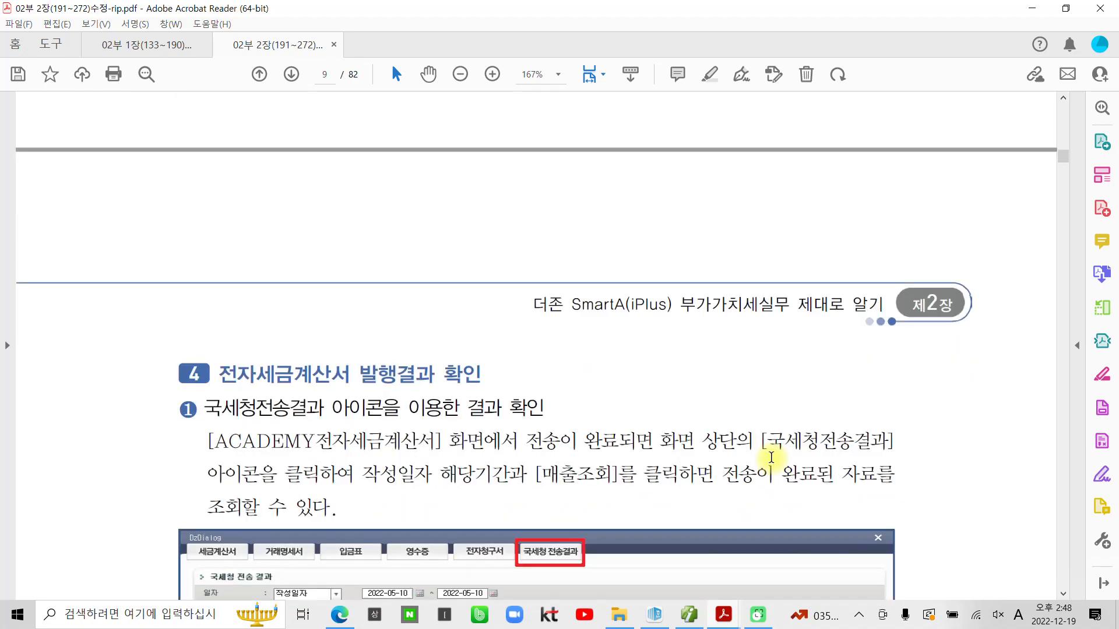
Go back to the 전자세금계산서 발급 및 전송 process and task, and reread the 전자세금계산서발행 및 내역관리 procedure.
scroll(771, 462, "down", 20)
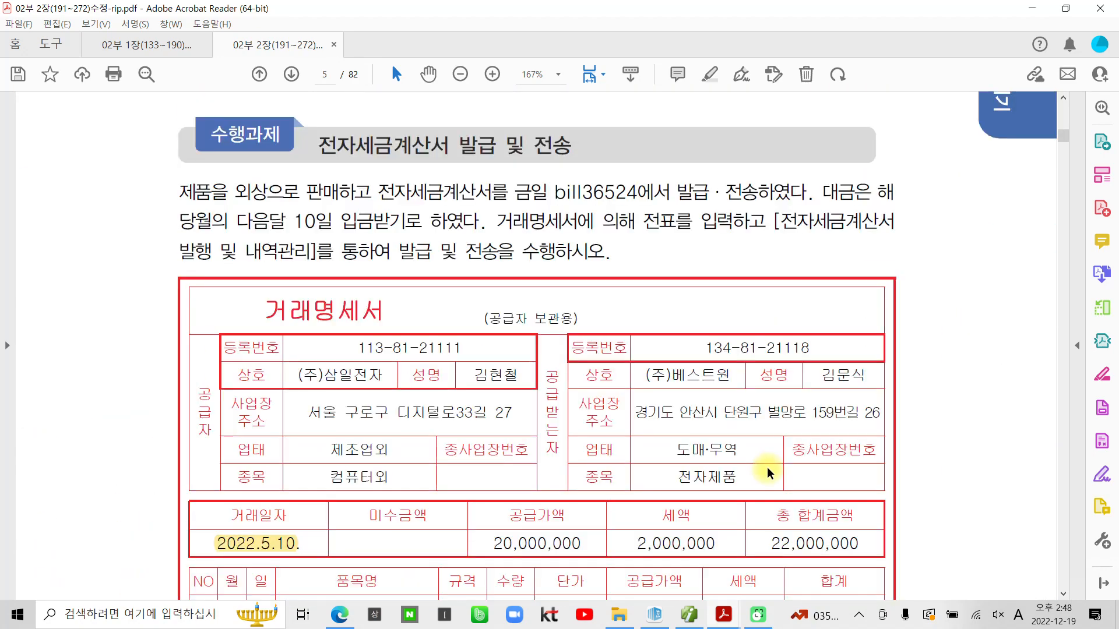
scroll(759, 453, "up", 20)
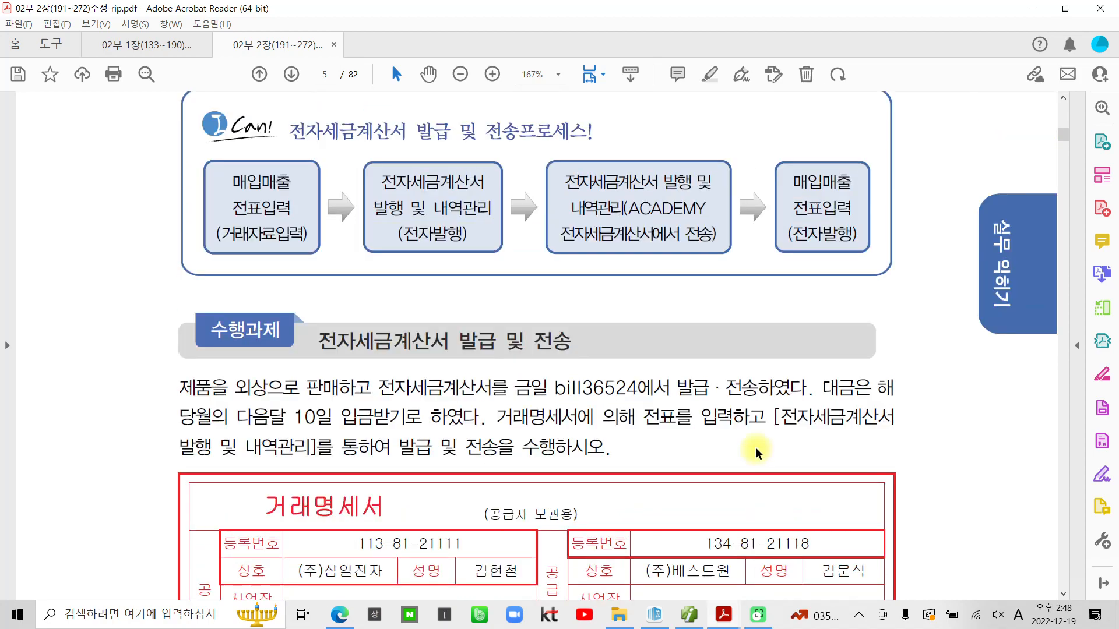
scroll(755, 453, "down", 15)
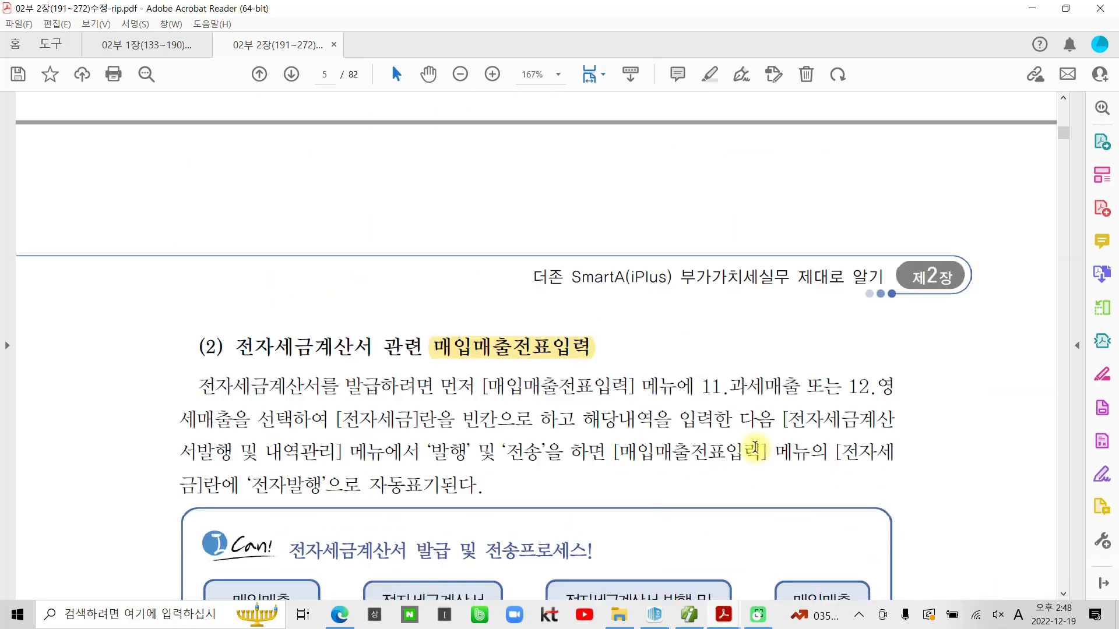
scroll(798, 484, "down", 15)
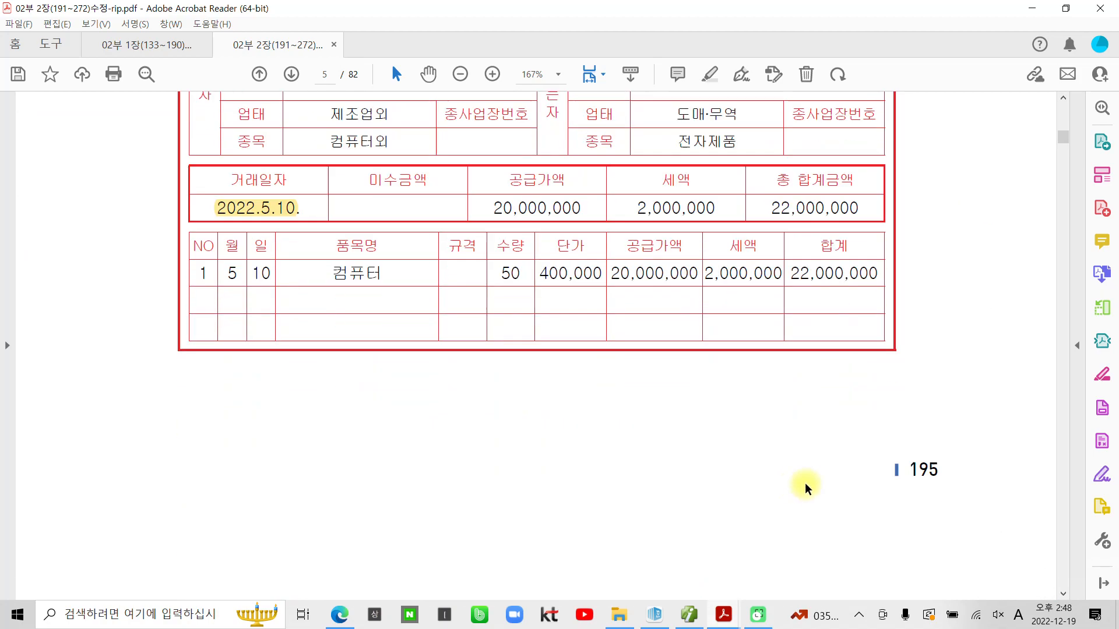
scroll(799, 477, "down", 15)
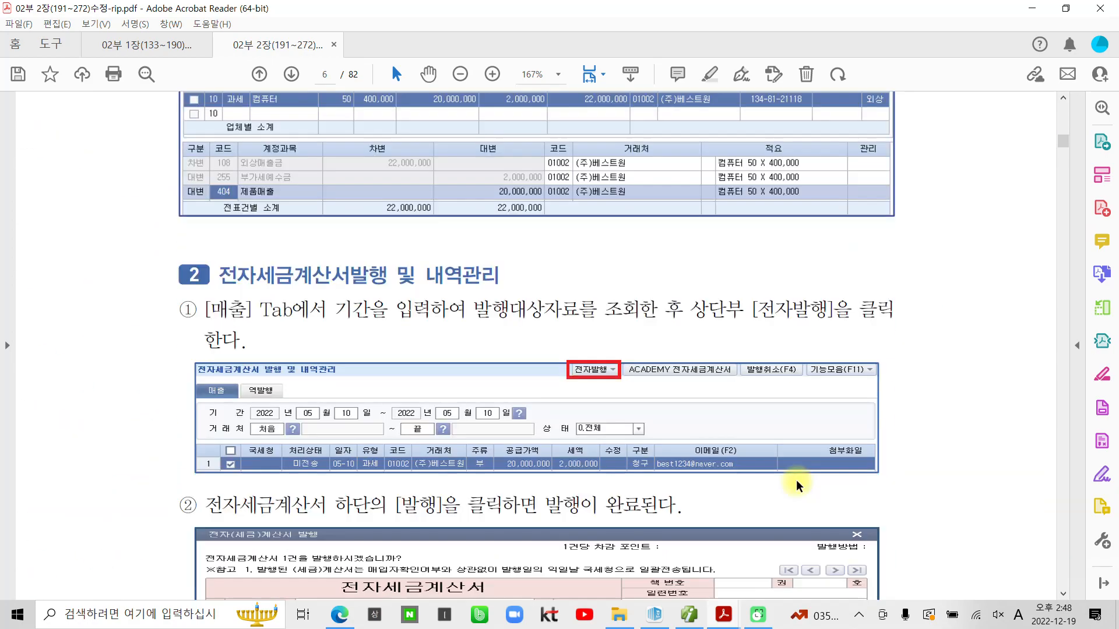
scroll(601, 474, "down", 15)
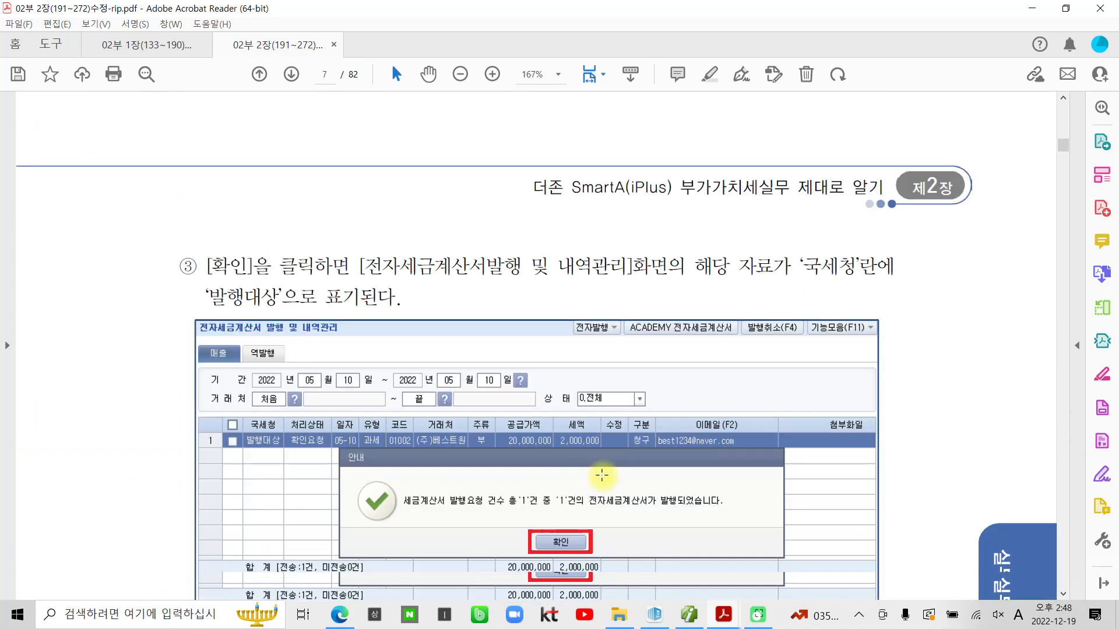
Find the 전자세금계산서(월합계) 발급 및 전송 task in the PDF and read its conditions and the 하나기업(주) 거래명세서 item lines.
scroll(603, 472, "down", 15)
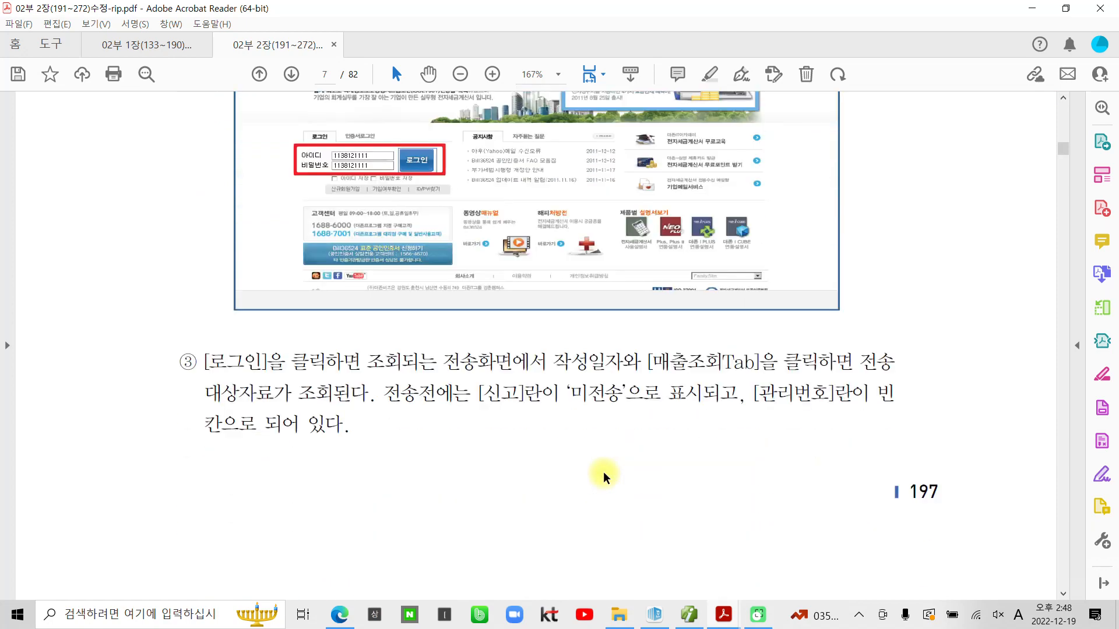
scroll(603, 472, "down", 15)
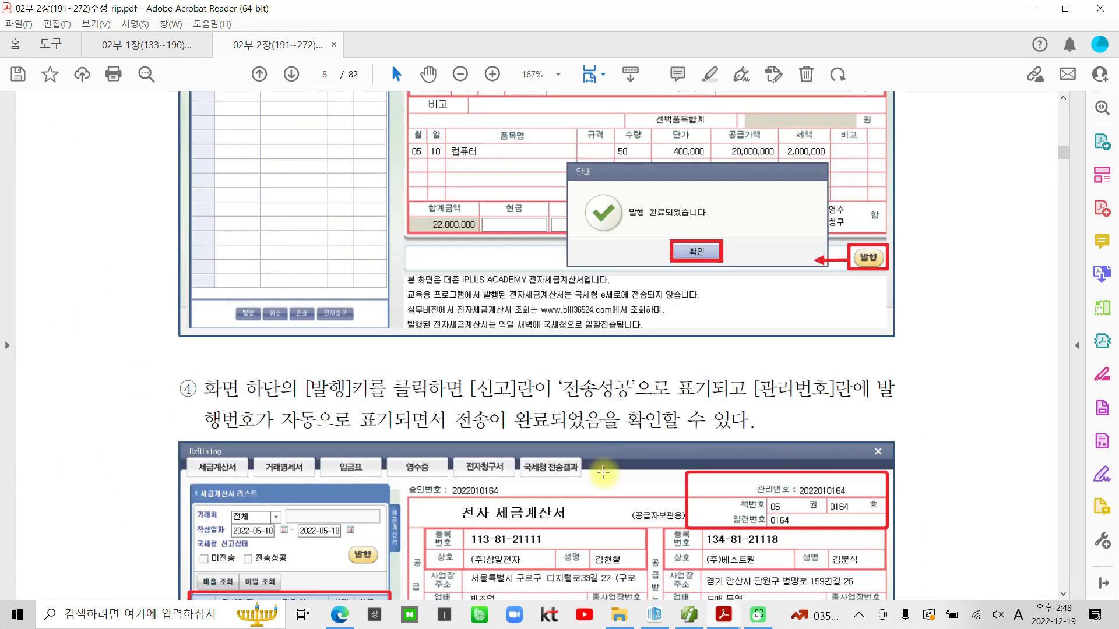
scroll(605, 475, "down", 15)
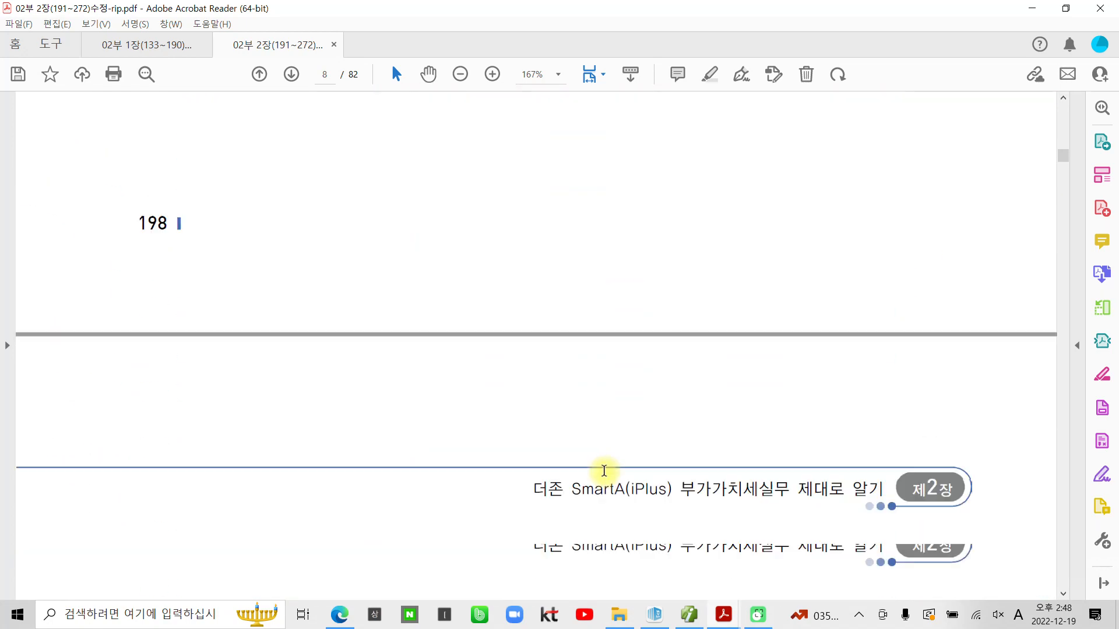
scroll(611, 489, "down", 15)
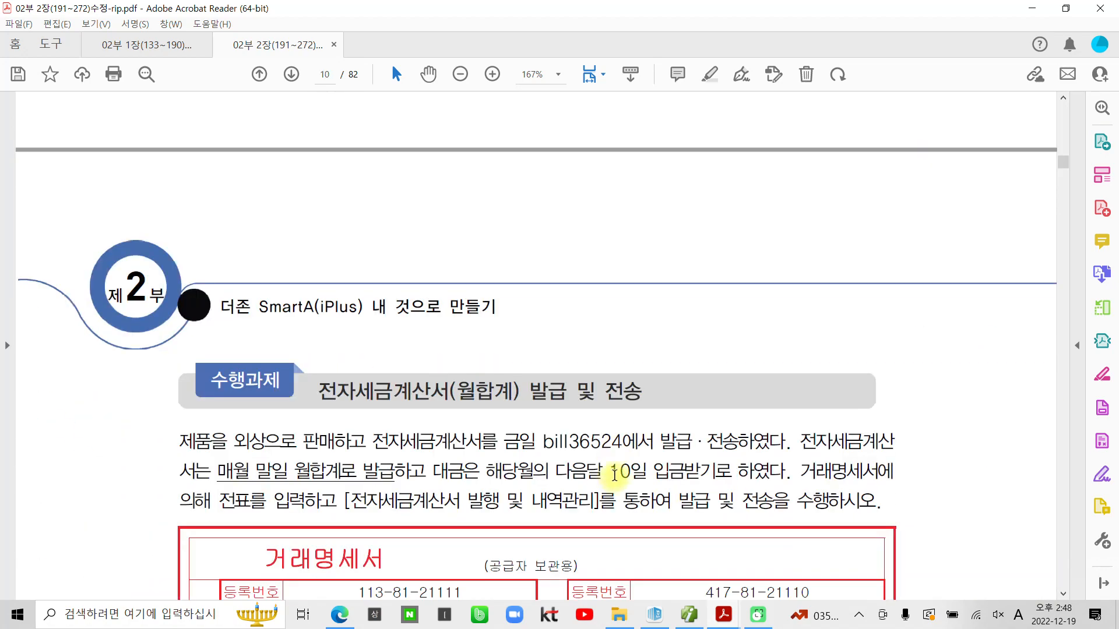
scroll(612, 478, "down", 3)
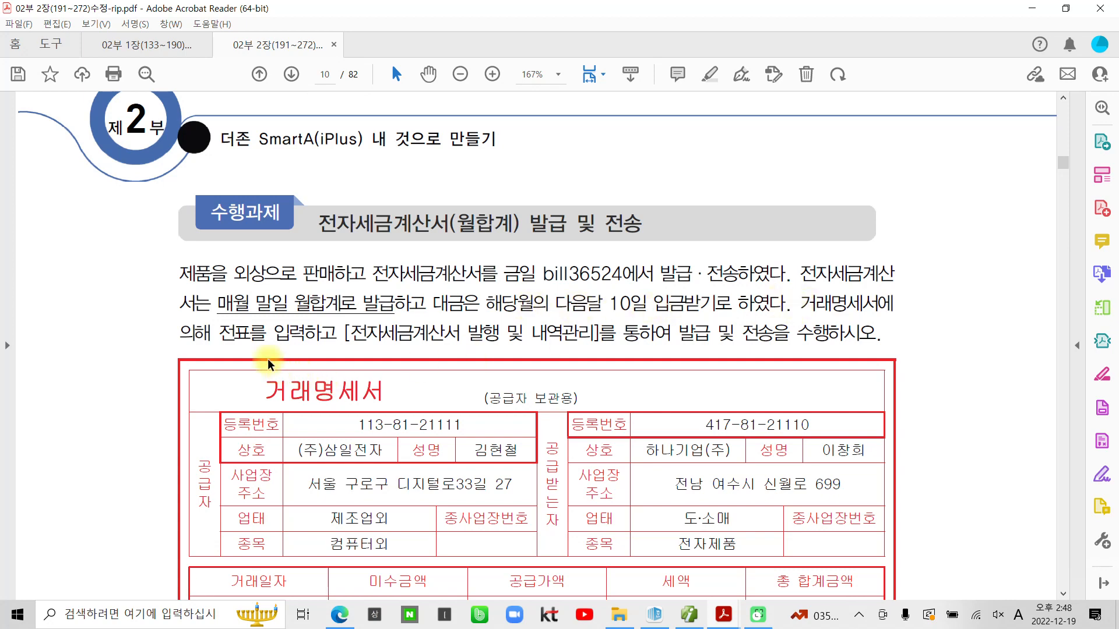
scroll(268, 363, "down", 1)
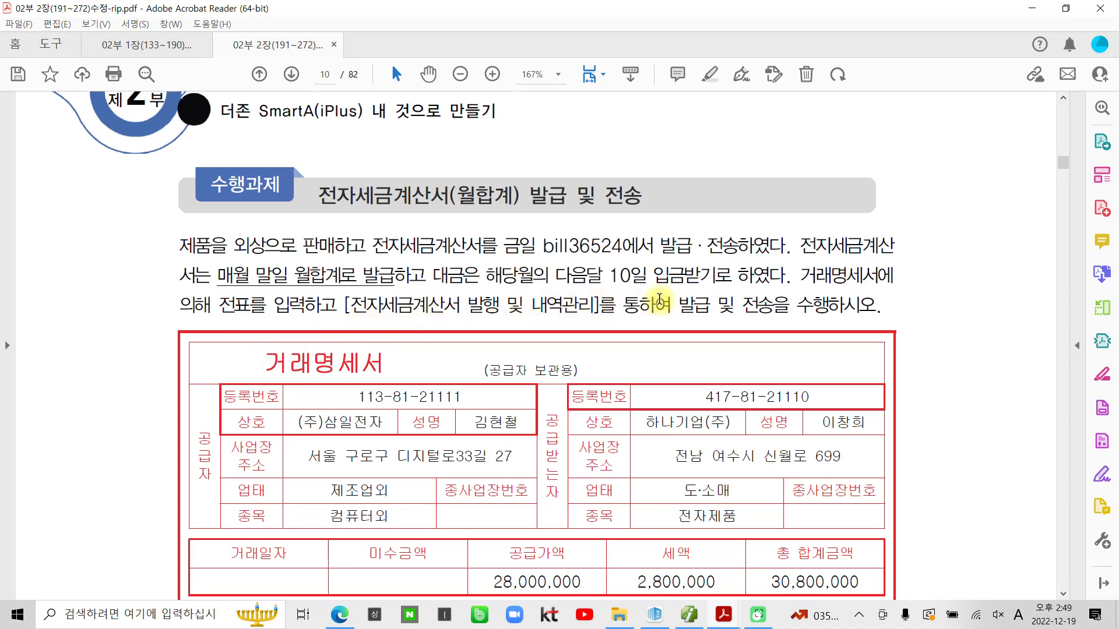
scroll(496, 335, "down", 3)
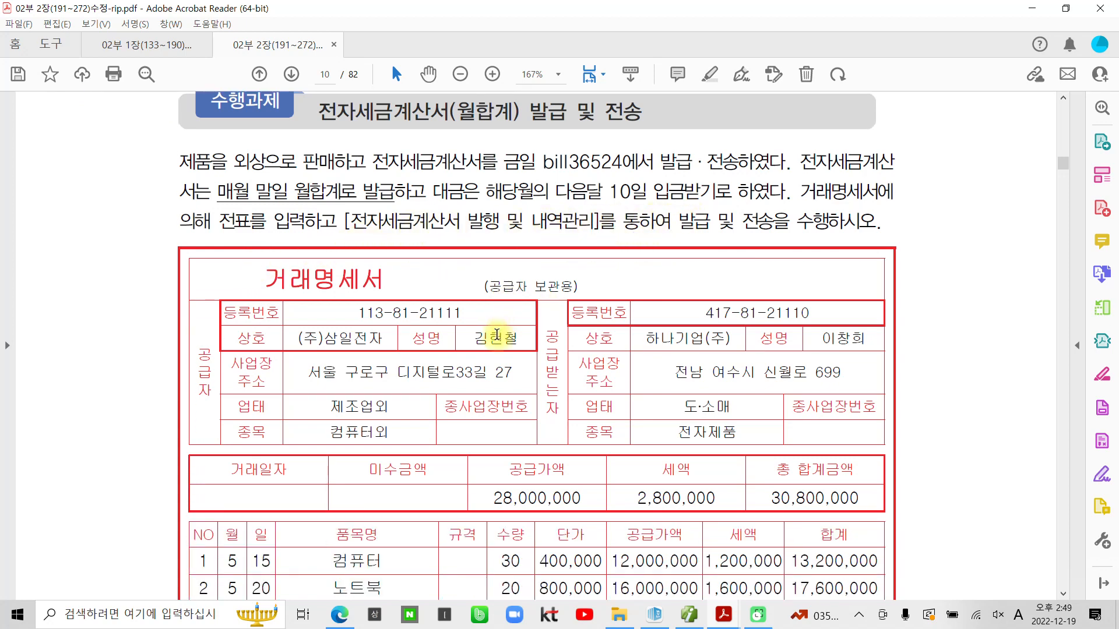
scroll(497, 335, "down", 3)
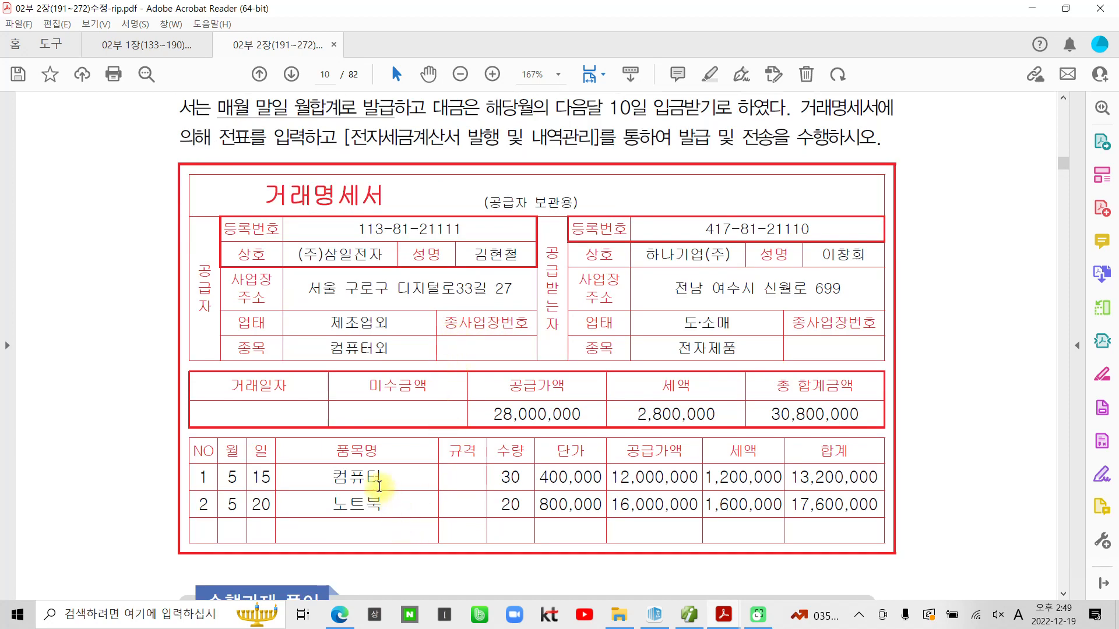
left_click_drag(335, 477, 380, 504)
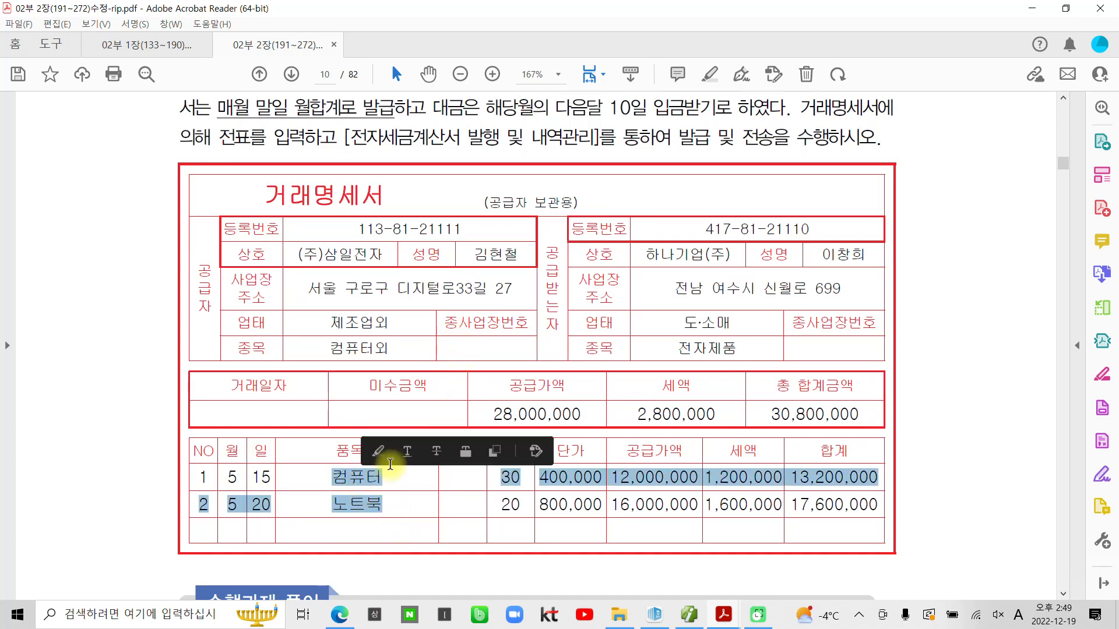
left_click(390, 464)
left_click(393, 490)
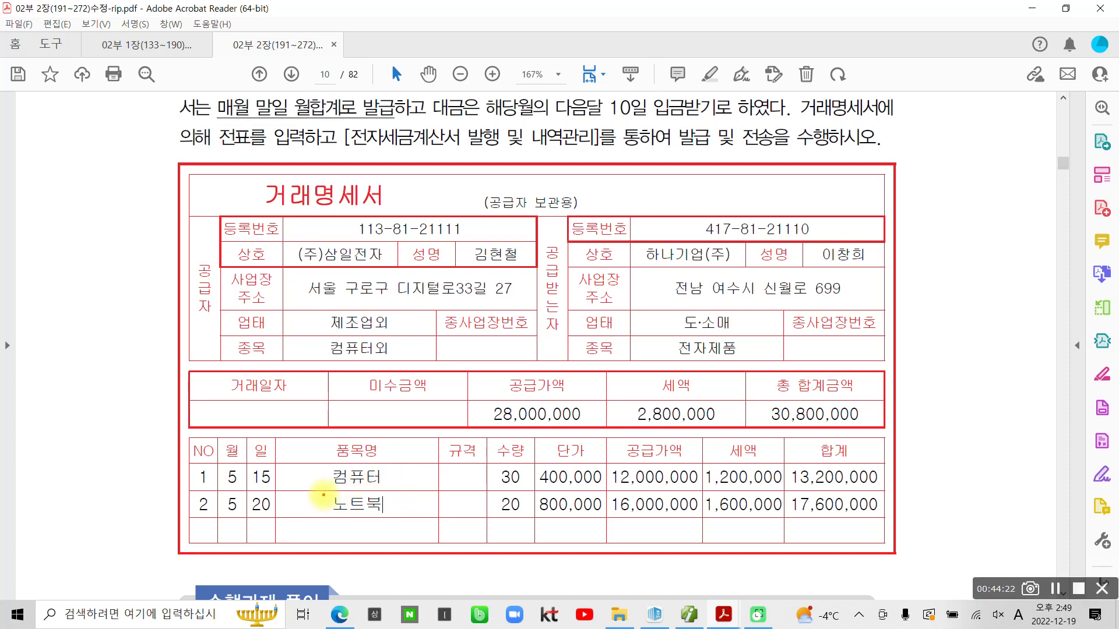
mouse_move(324, 406)
left_mouse_down()
mouse_move(201, 350)
mouse_move(319, 402)
left_mouse_up()
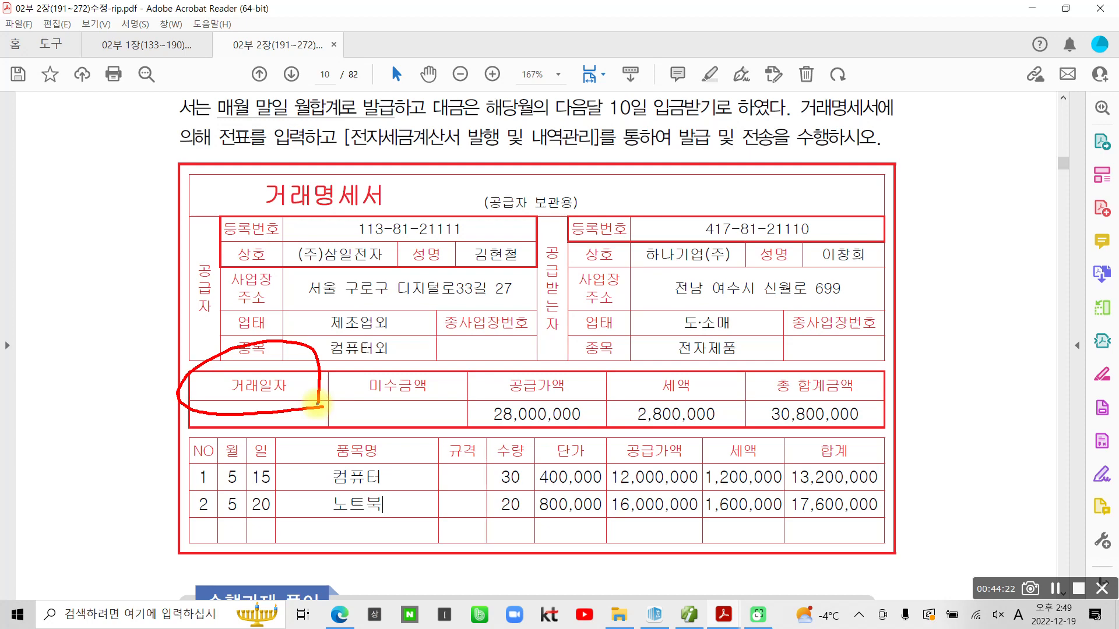
mouse_move(297, 417)
left_mouse_down()
mouse_move(250, 337)
mouse_move(324, 429)
left_mouse_up()
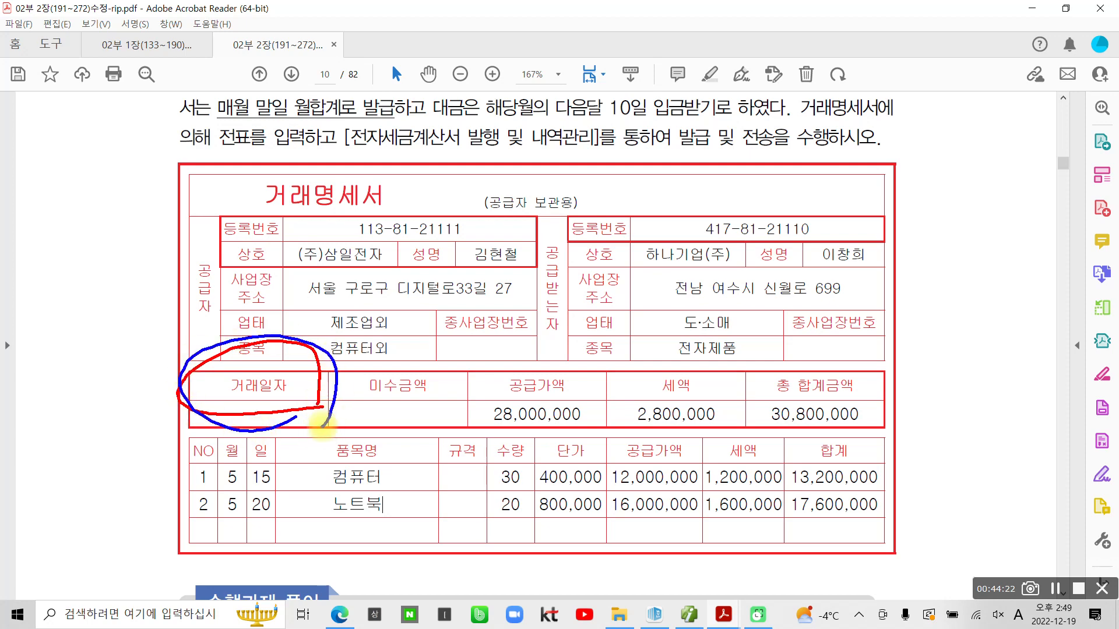
mouse_move(251, 144)
left_mouse_down()
mouse_move(350, 59)
mouse_move(254, 146)
left_mouse_up()
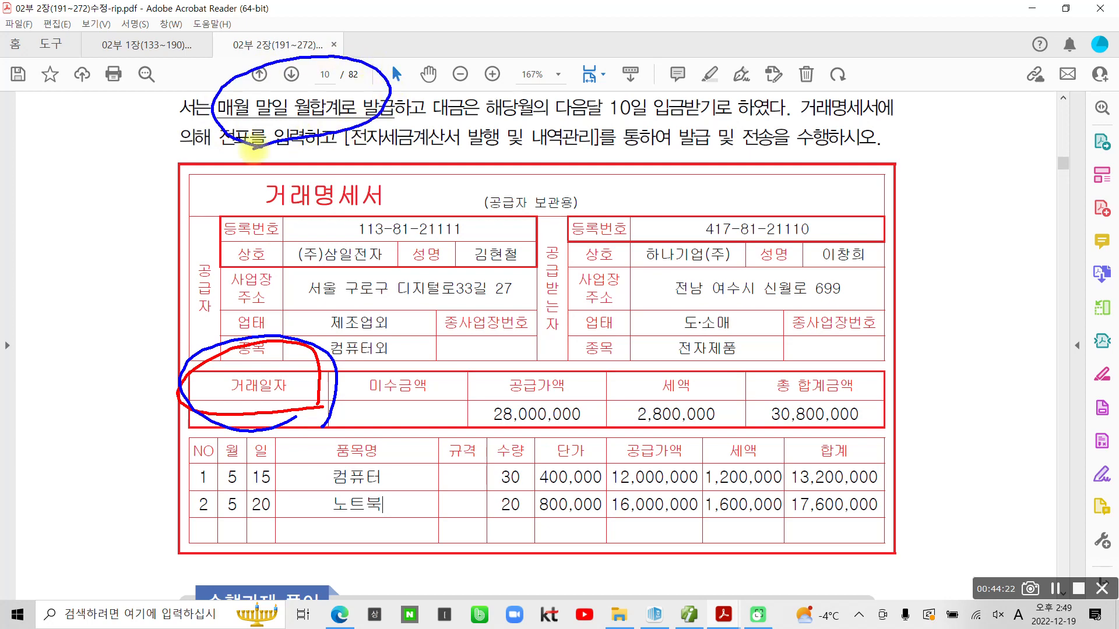
mouse_move(253, 148)
left_mouse_down()
mouse_move(201, 123)
mouse_move(256, 58)
mouse_move(268, 157)
left_mouse_up()
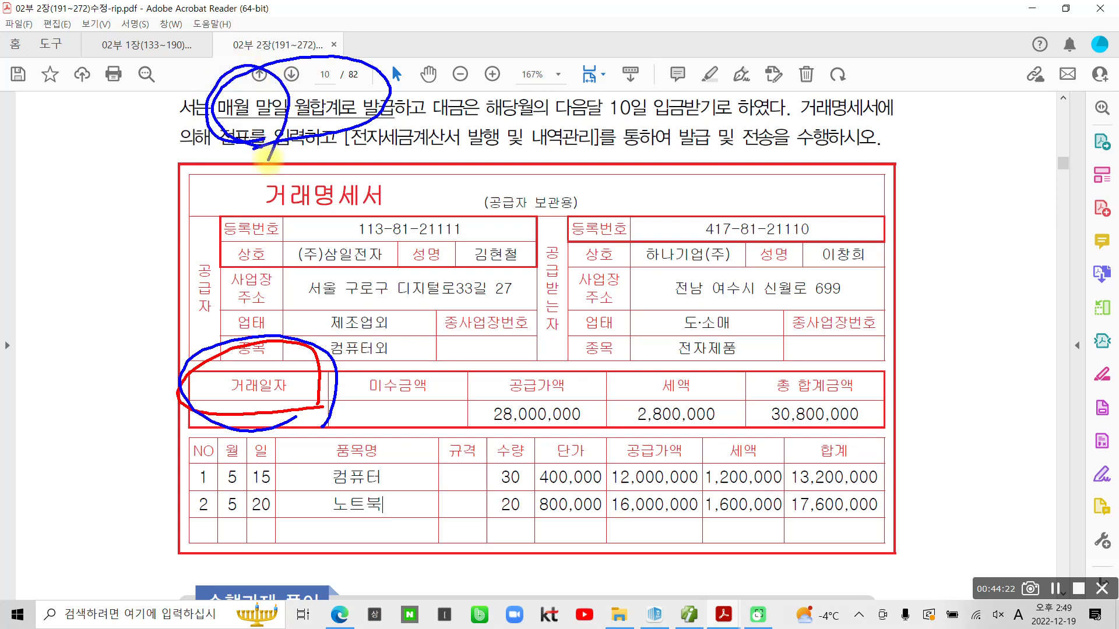
left_click_drag(294, 467, 324, 450)
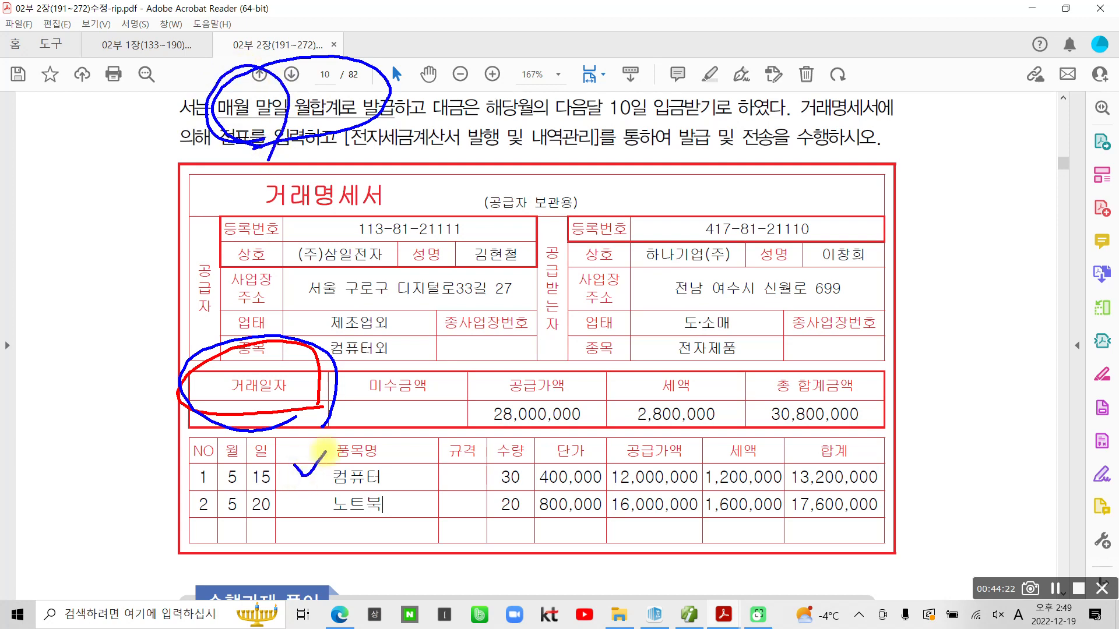
left_click_drag(296, 496, 324, 493)
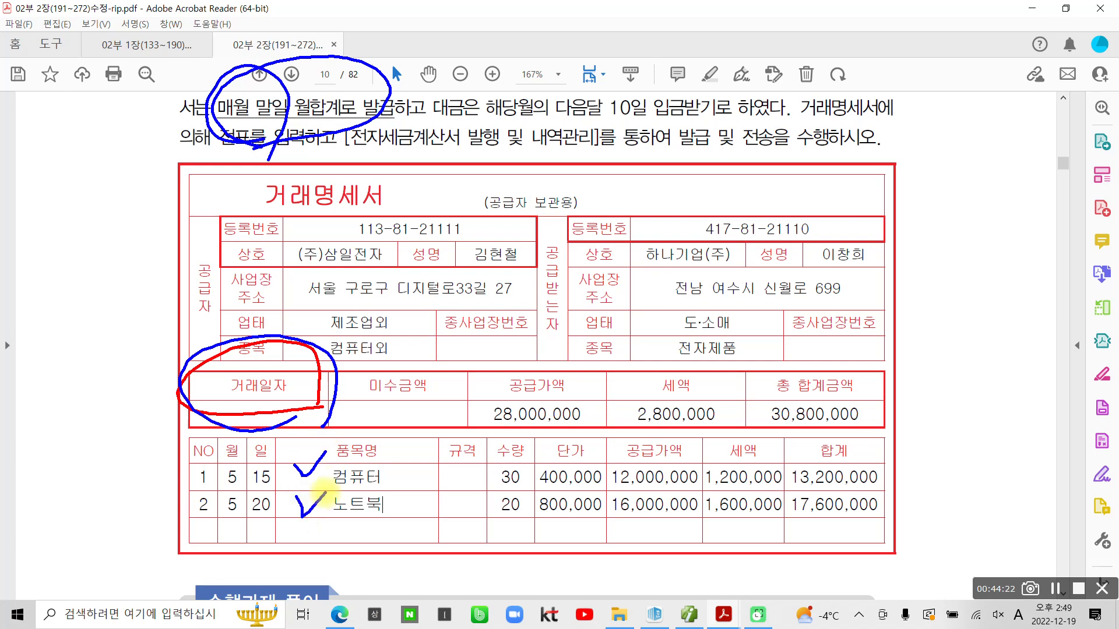
left_click_drag(255, 153, 249, 156)
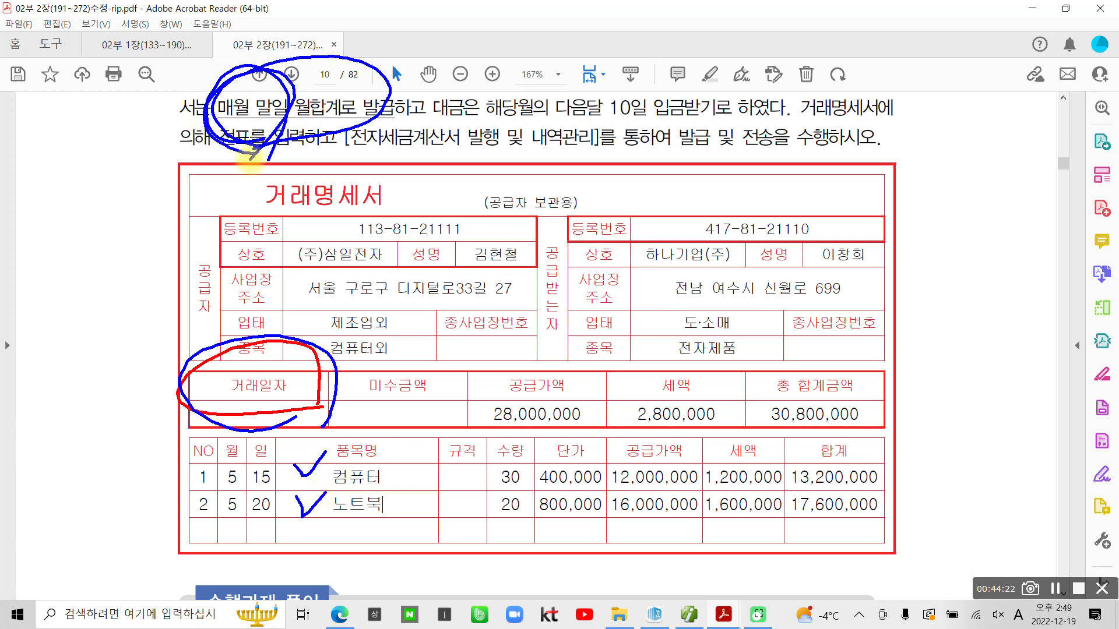
mouse_move(150, 322)
left_mouse_down()
mouse_move(166, 365)
mouse_move(156, 383)
left_mouse_up()
left_click_drag(148, 349, 189, 341)
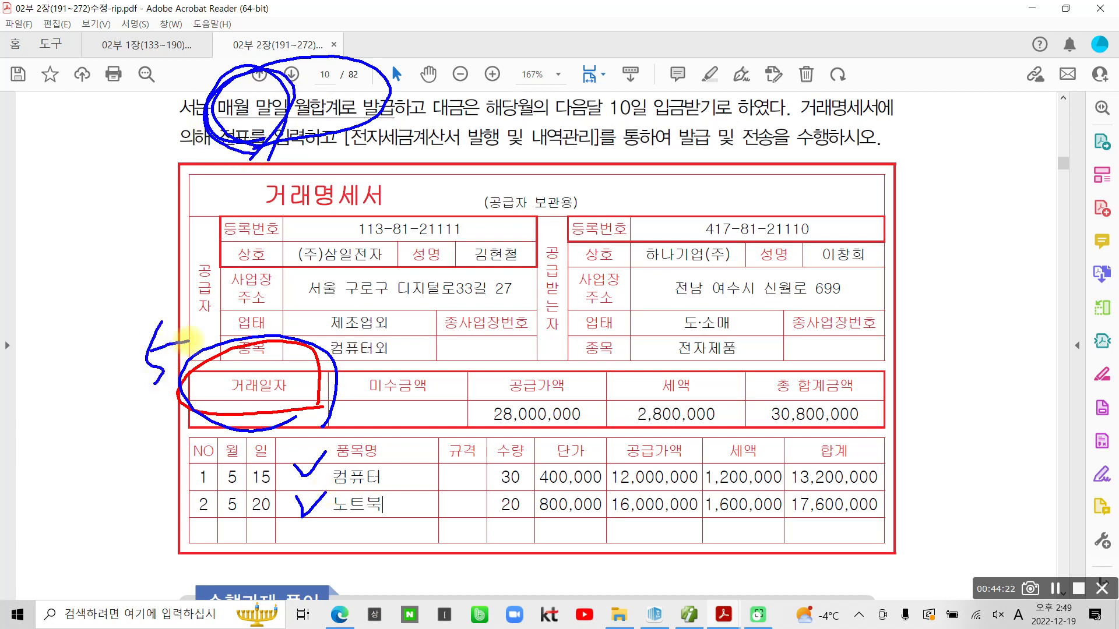
left_click_drag(217, 298, 168, 434)
mouse_move(217, 361)
left_mouse_down()
mouse_move(223, 389)
mouse_move(265, 356)
mouse_move(246, 372)
left_mouse_up()
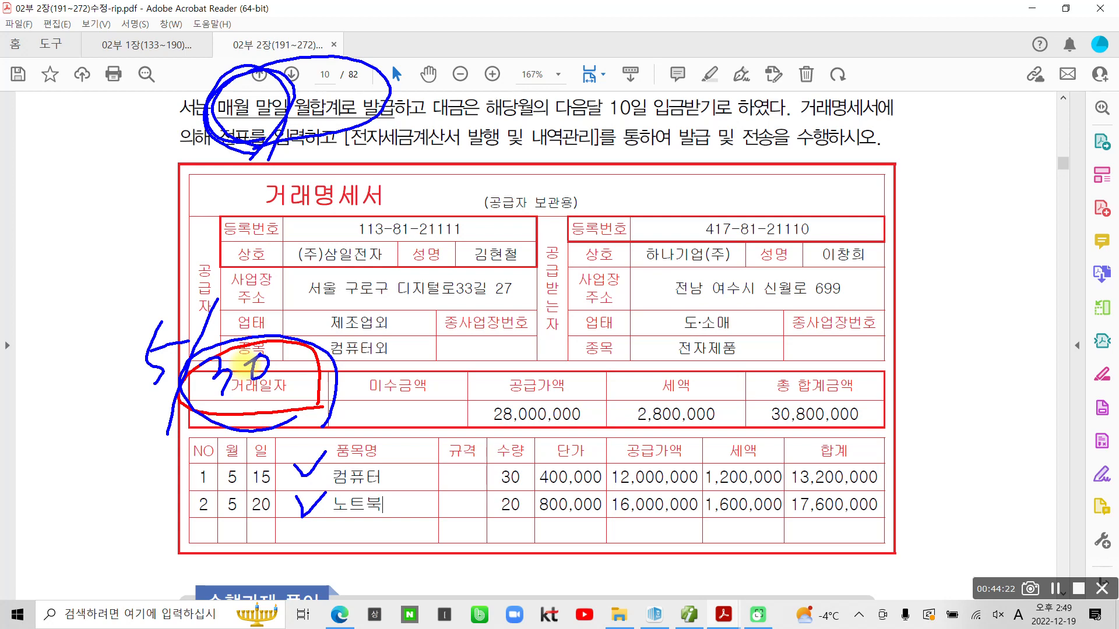
key("Escape")
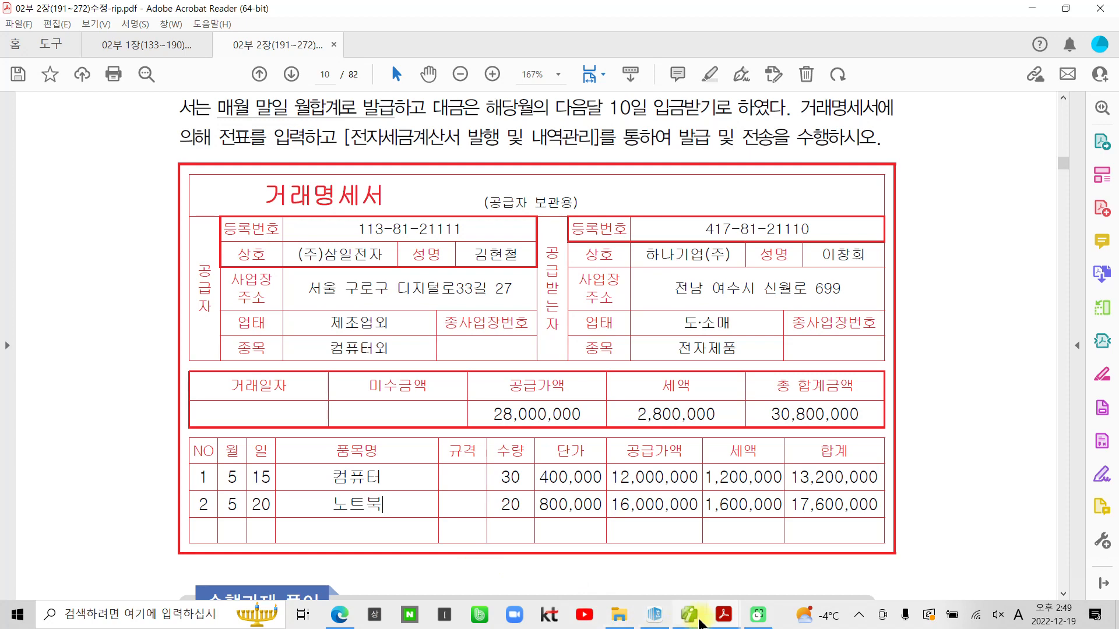
Switch to SmartA, start a 5월 31일 sales entry of type 11 과세 in 매입매출전표입력, and open 복수거래 for it.
left_click(696, 623)
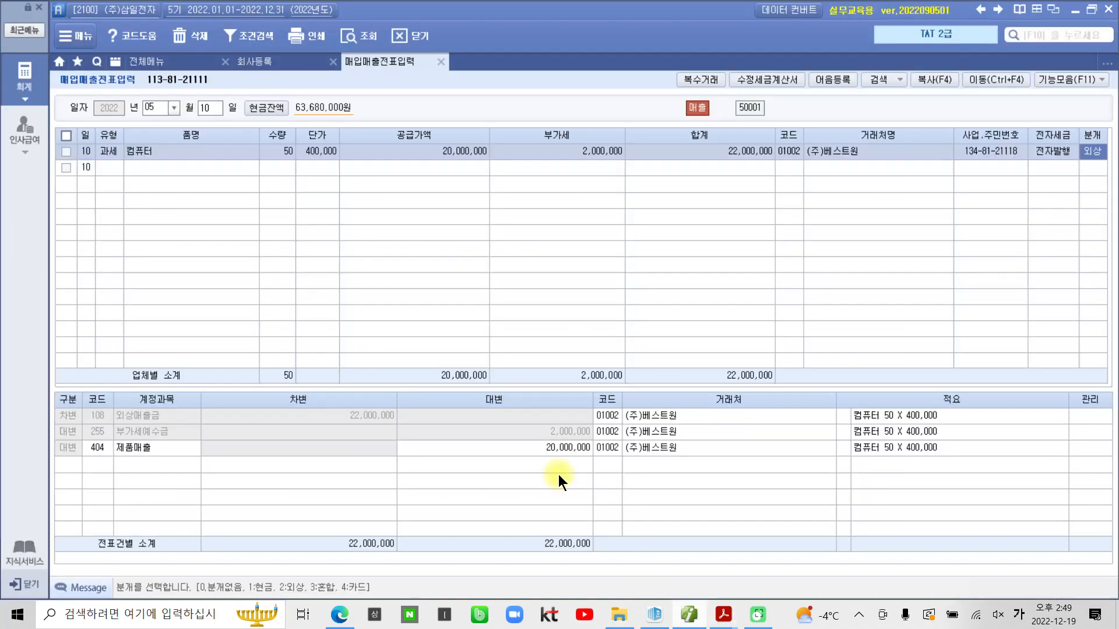
left_click(205, 109)
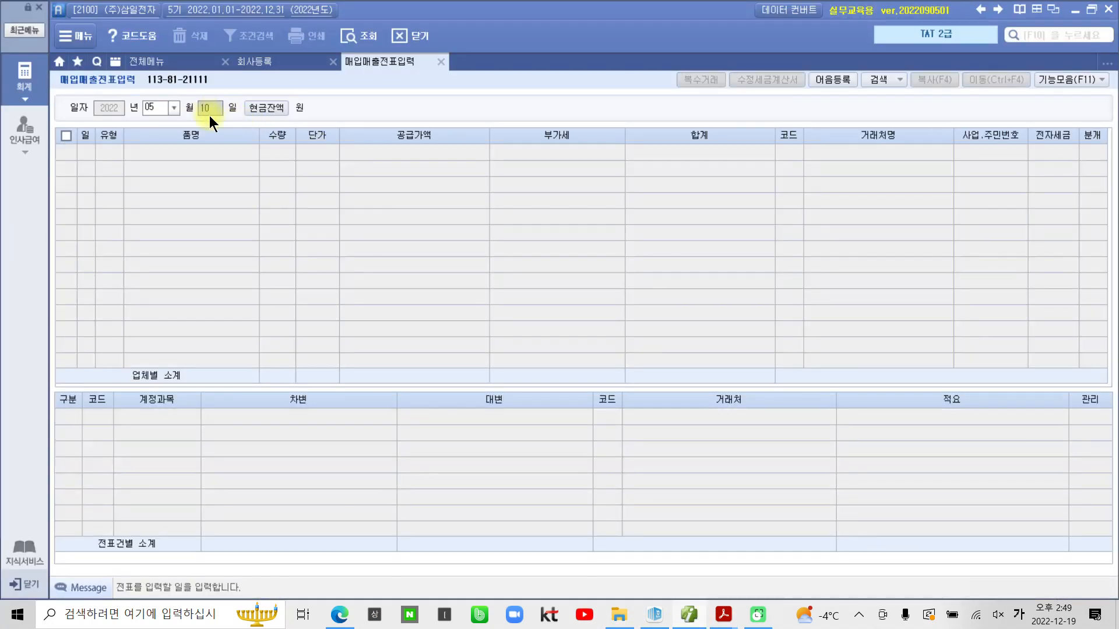
type("31")
key("Return")
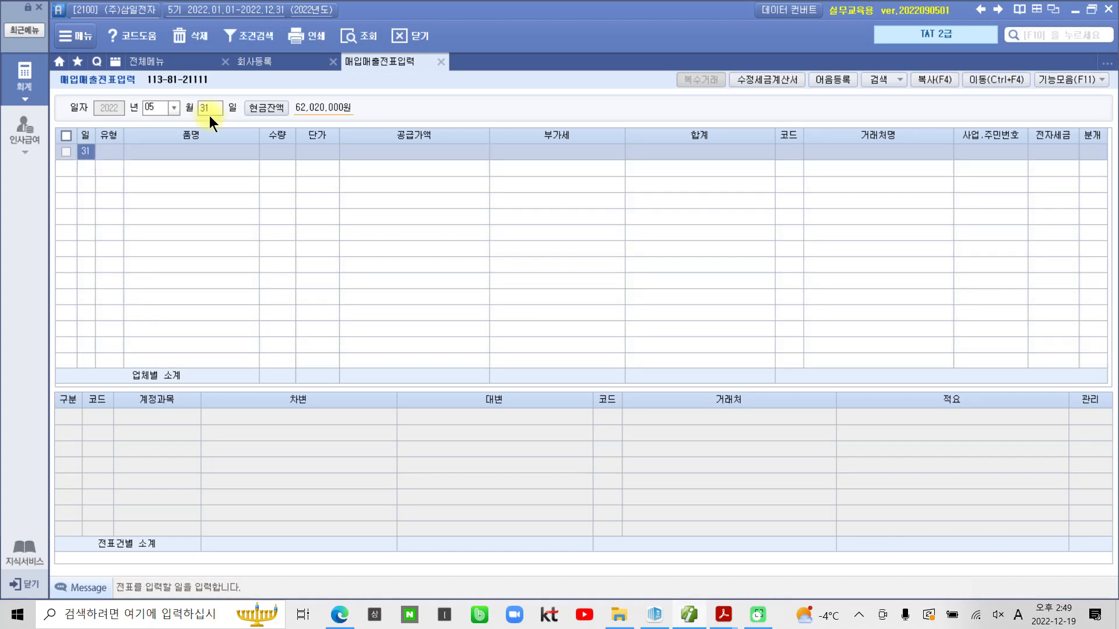
key("Return")
type("11")
key("Return")
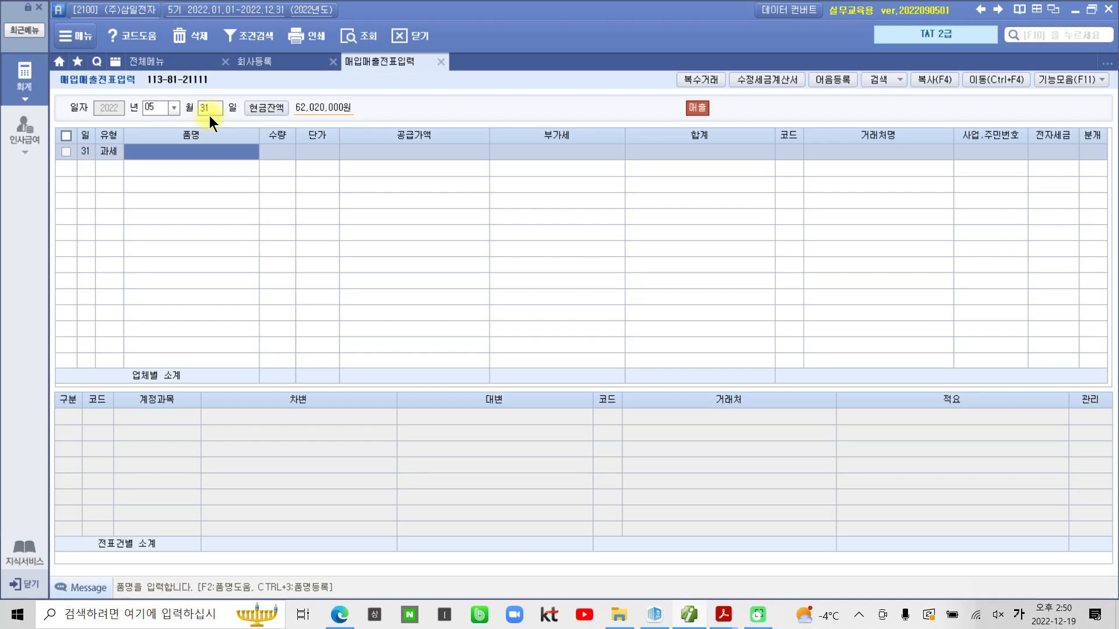
left_click(702, 80)
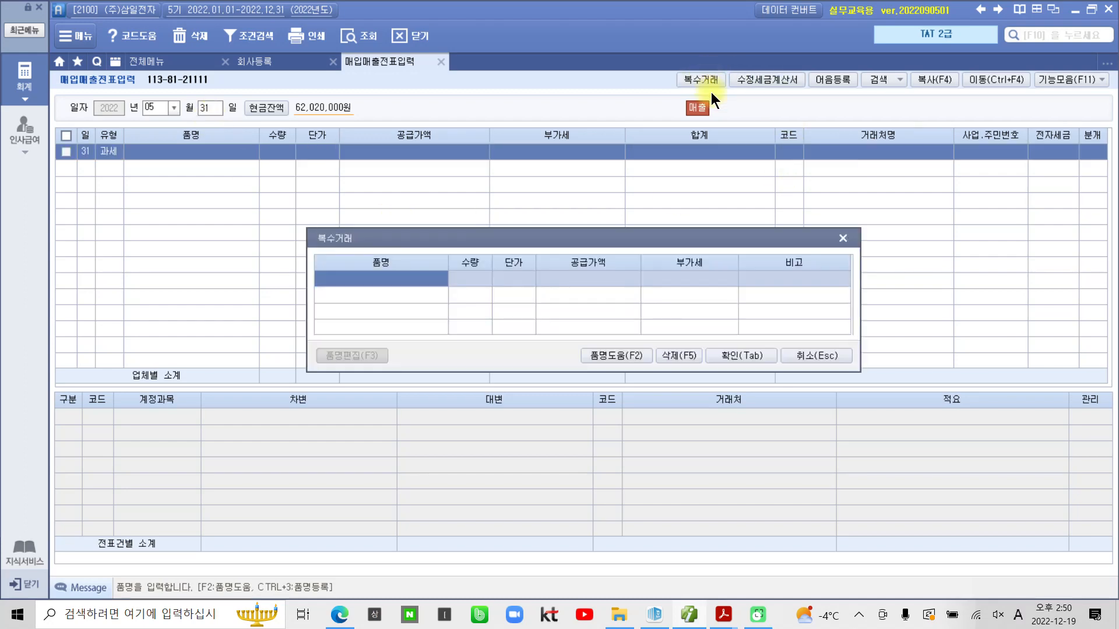
type("zjavbxj")
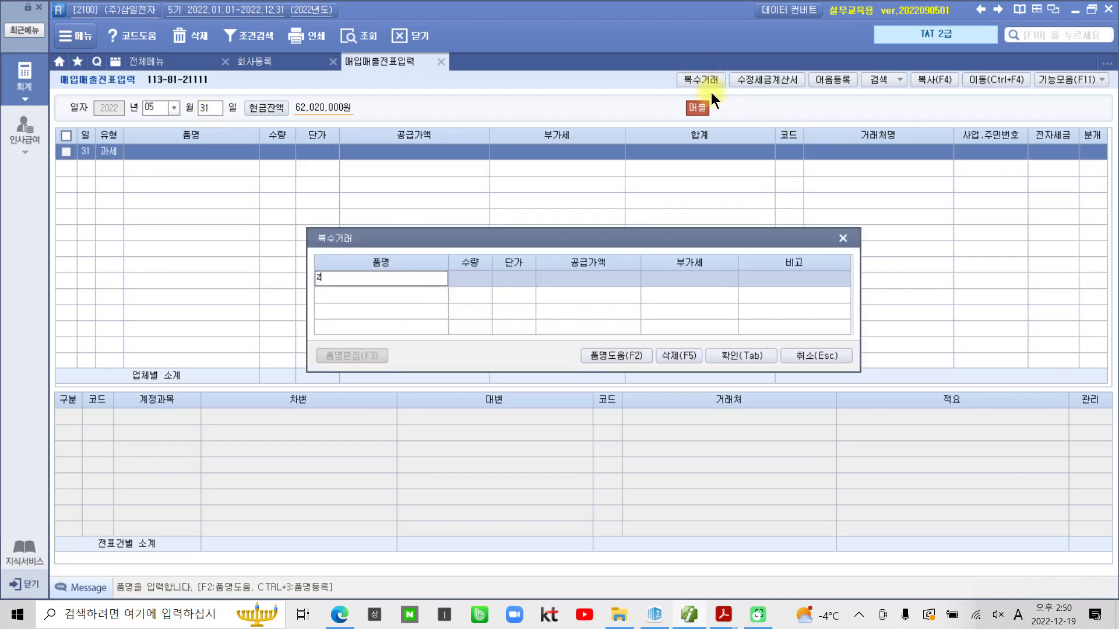
key("BackSpace")
key("BackSpace")
key("BackSpace")
key("BackSpace")
key("BackSpace")
key("BackSpace")
key("BackSpace")
Enter 컴퓨터 as the first 복수거래 item with 수량 30 and 단가 400,000.
key("Hangul")
type("컴퓨터")
key("Return")
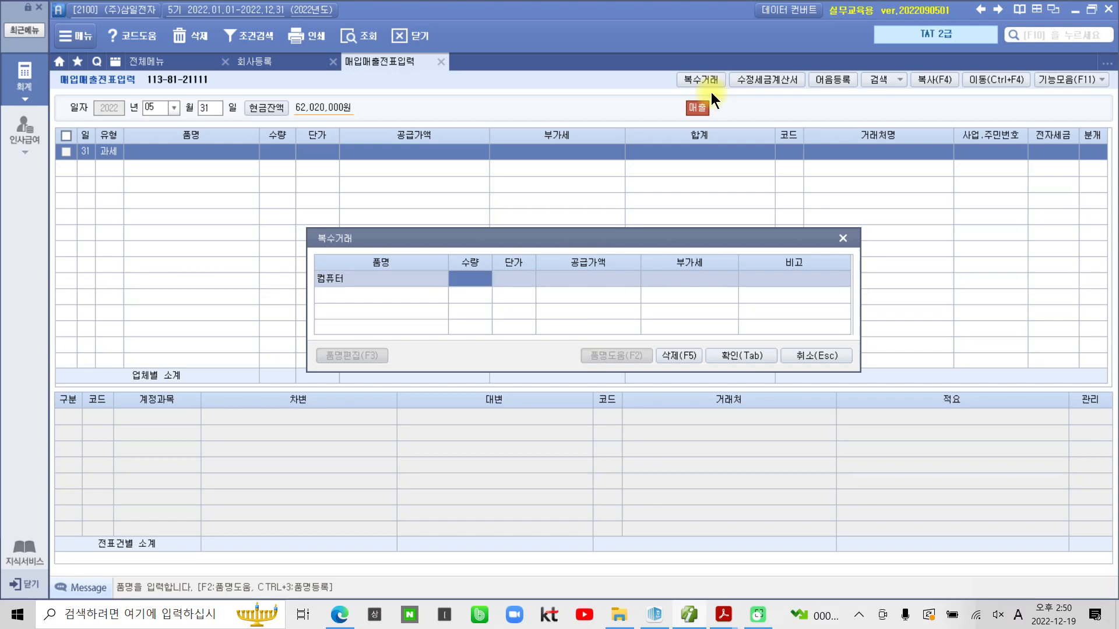
type("30")
key("Return")
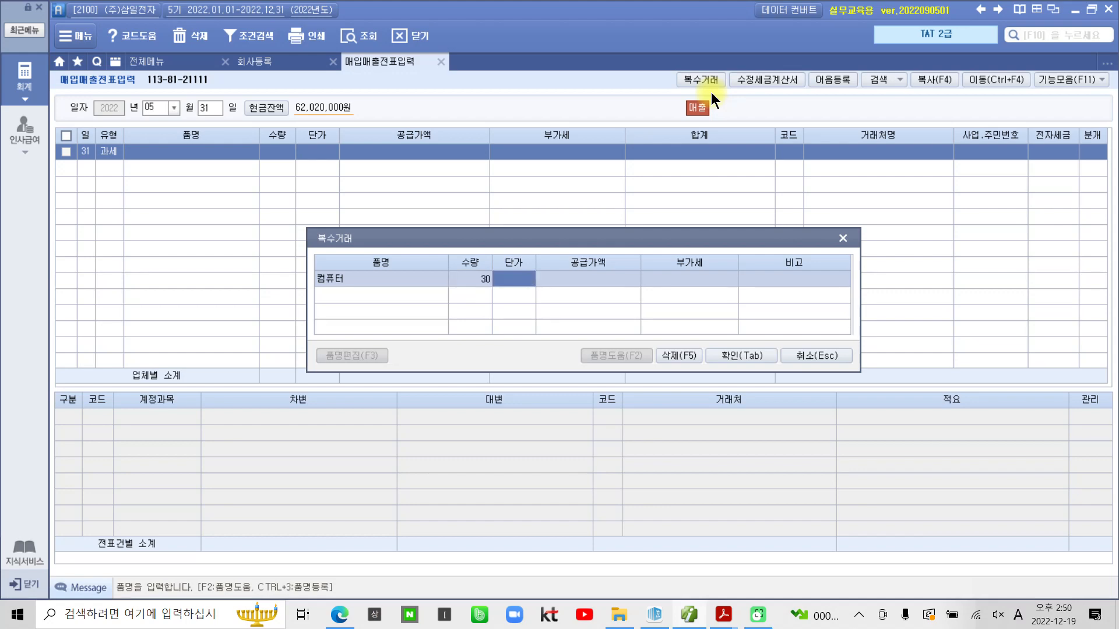
type("4000000")
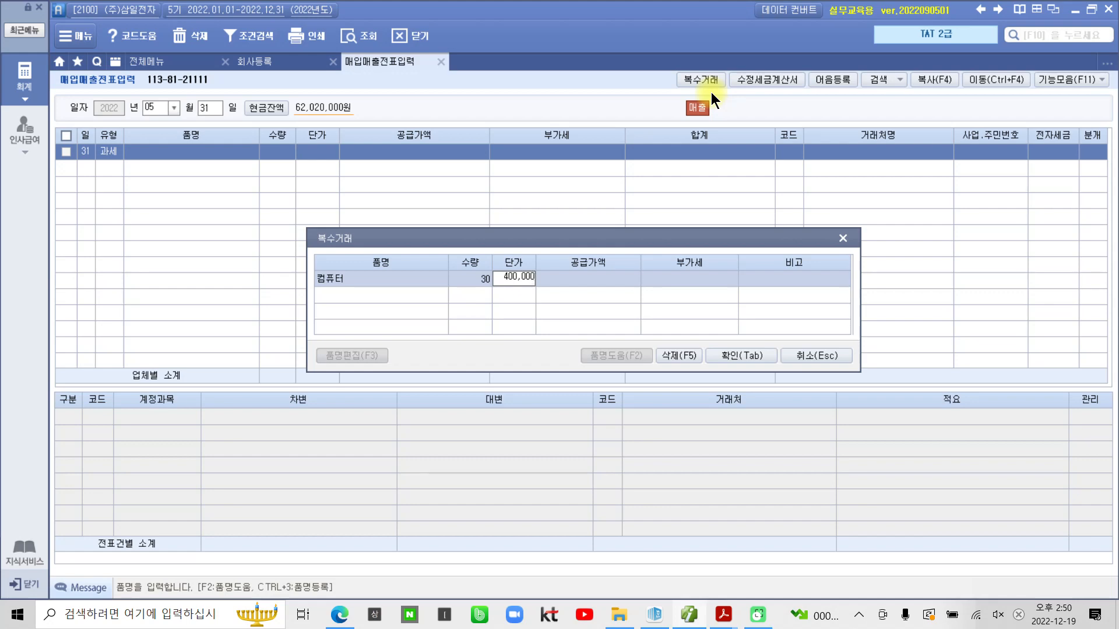
key("Return")
key("Return")
key("Return")
key("Return")
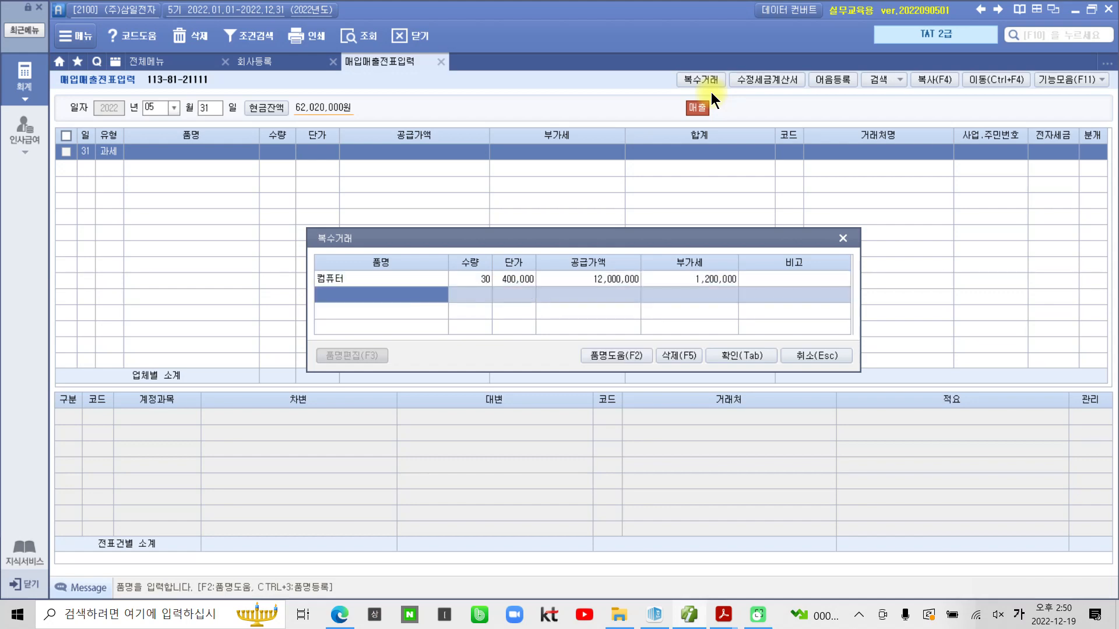
Add 노트북 as the second item with 수량 20 and 단가 800,000, and confirm the 복수거래 items.
type("노트북")
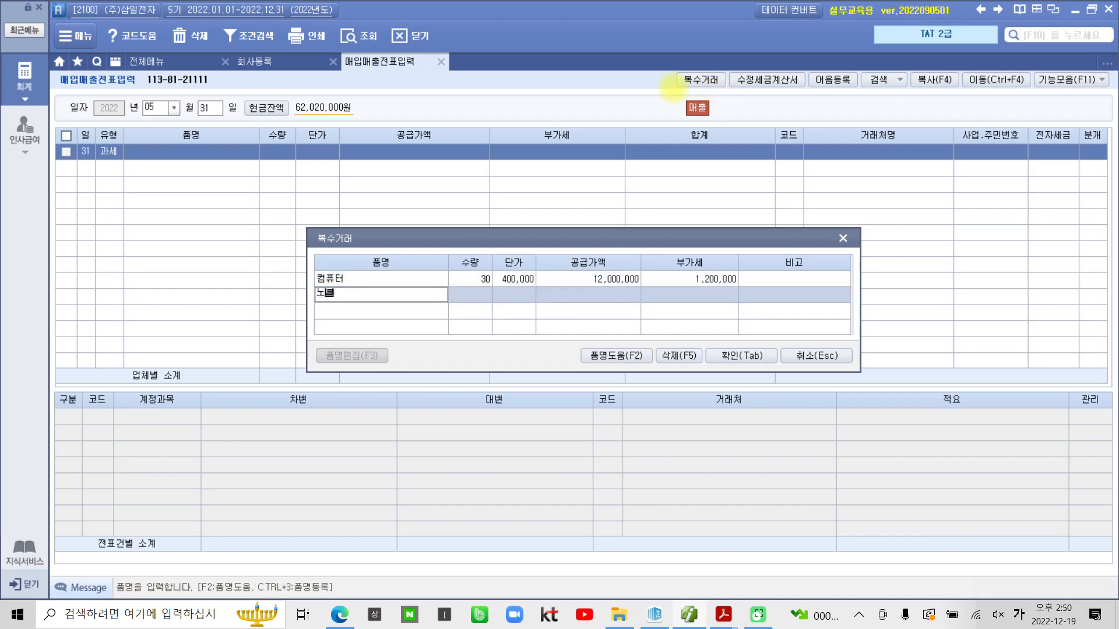
key("Return")
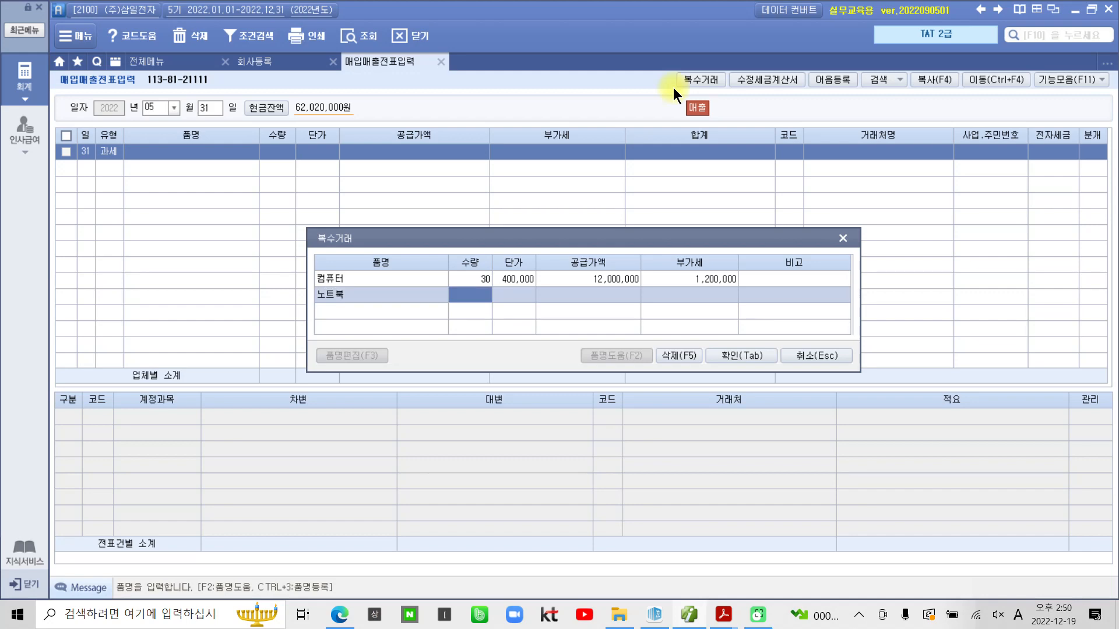
type("20")
key("Return")
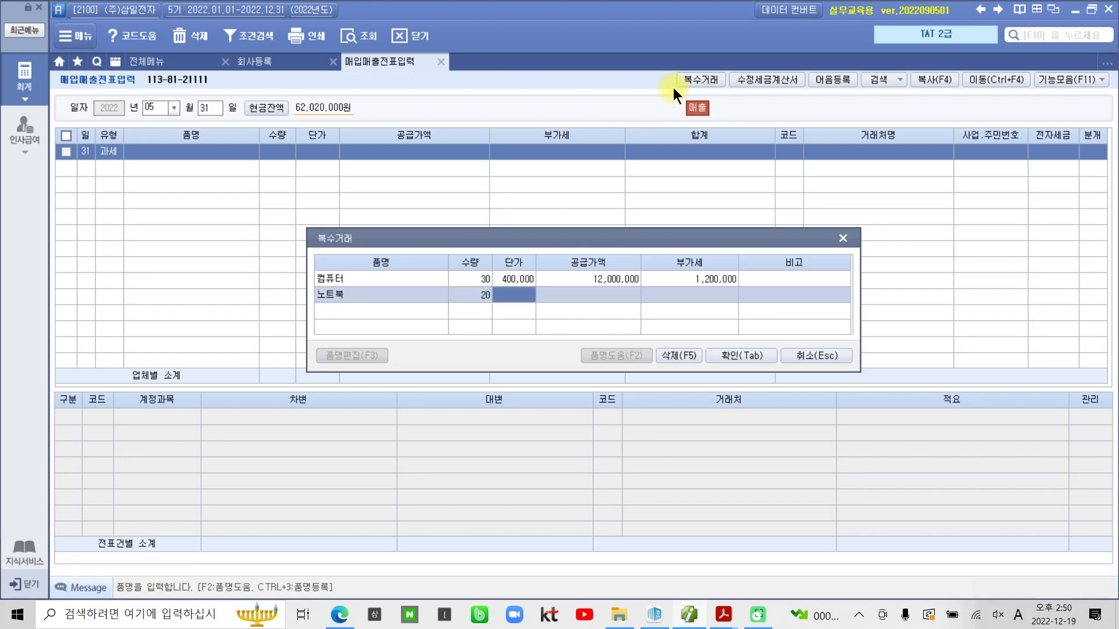
type("8000000")
key("Return")
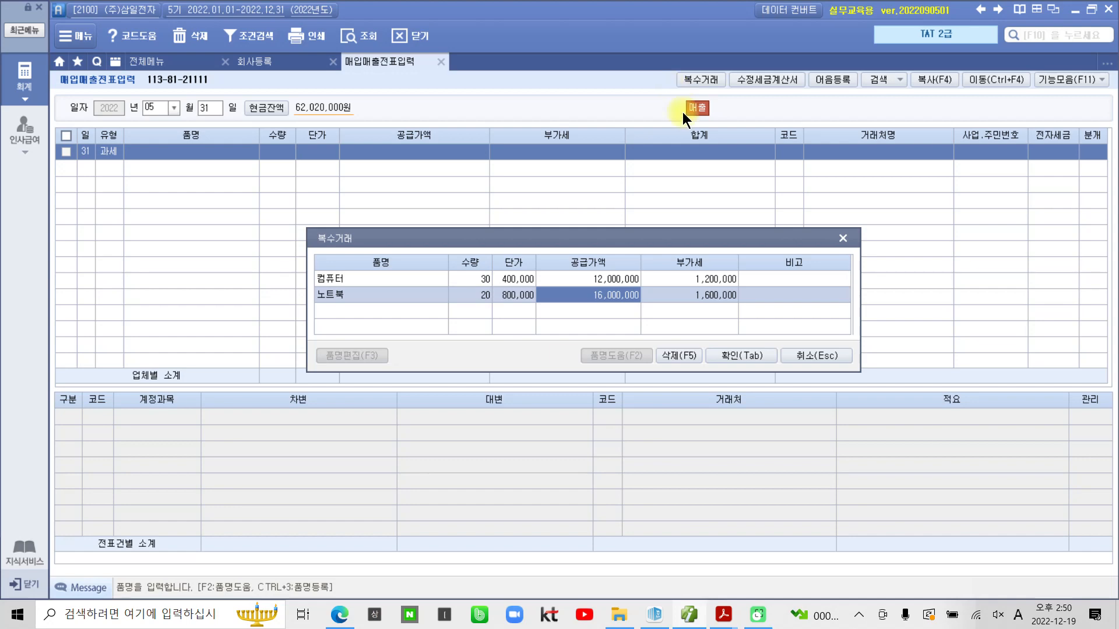
left_click(740, 357)
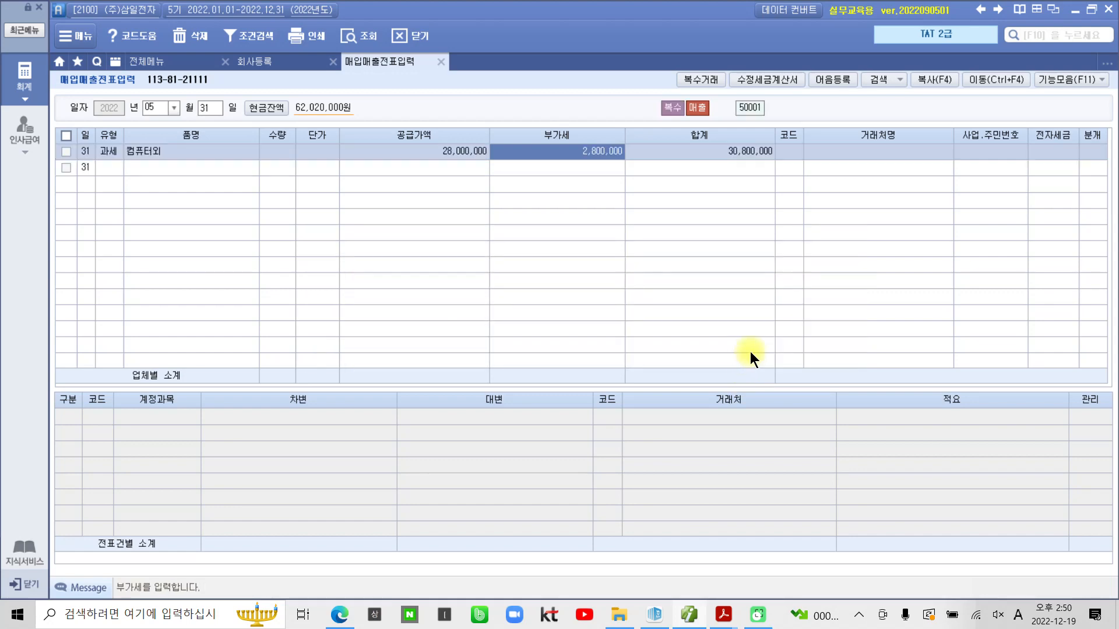
Set the 5월 31일 sale's 거래처 to 하나기업(주), leave 전자세금 blank, and choose 분개 type 2 외상.
left_click(787, 151)
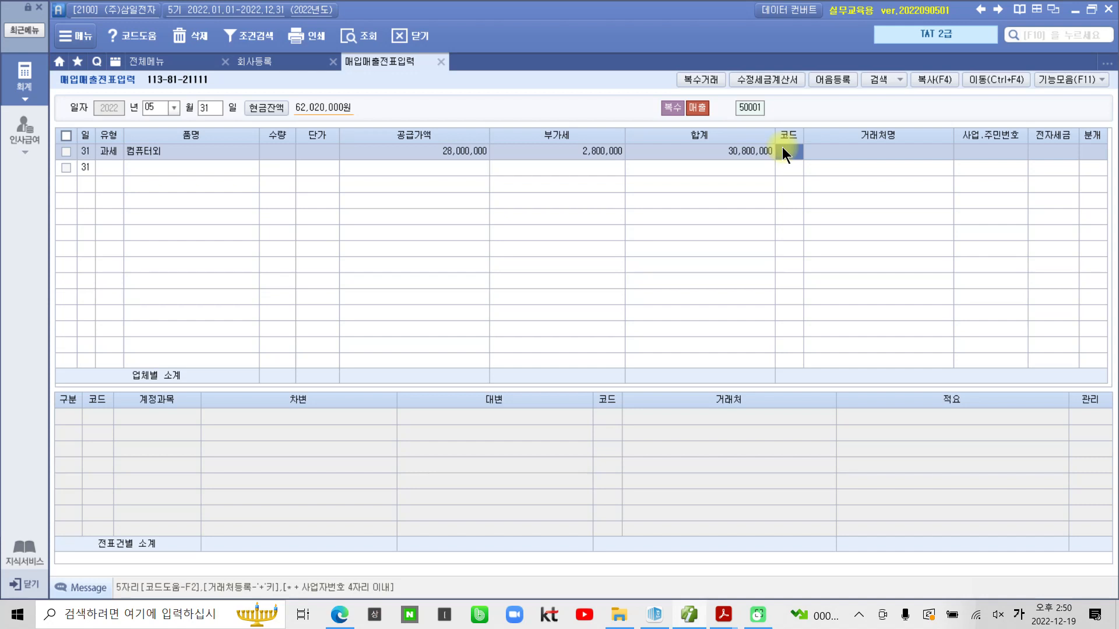
type("하나")
key("Return")
key("Return")
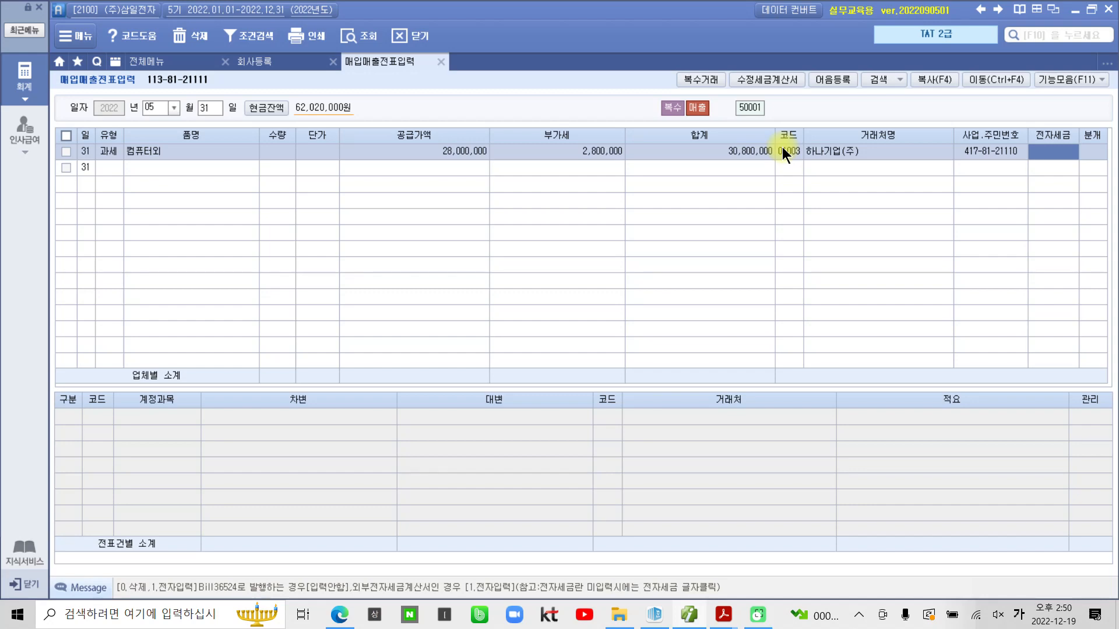
key("Return")
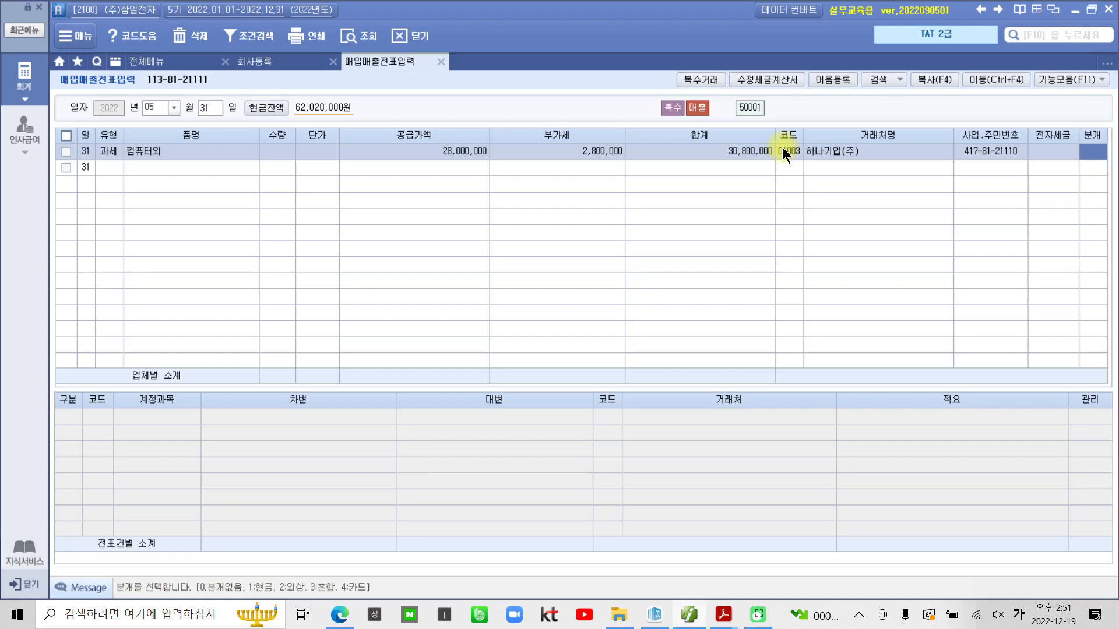
type("2")
key("Return")
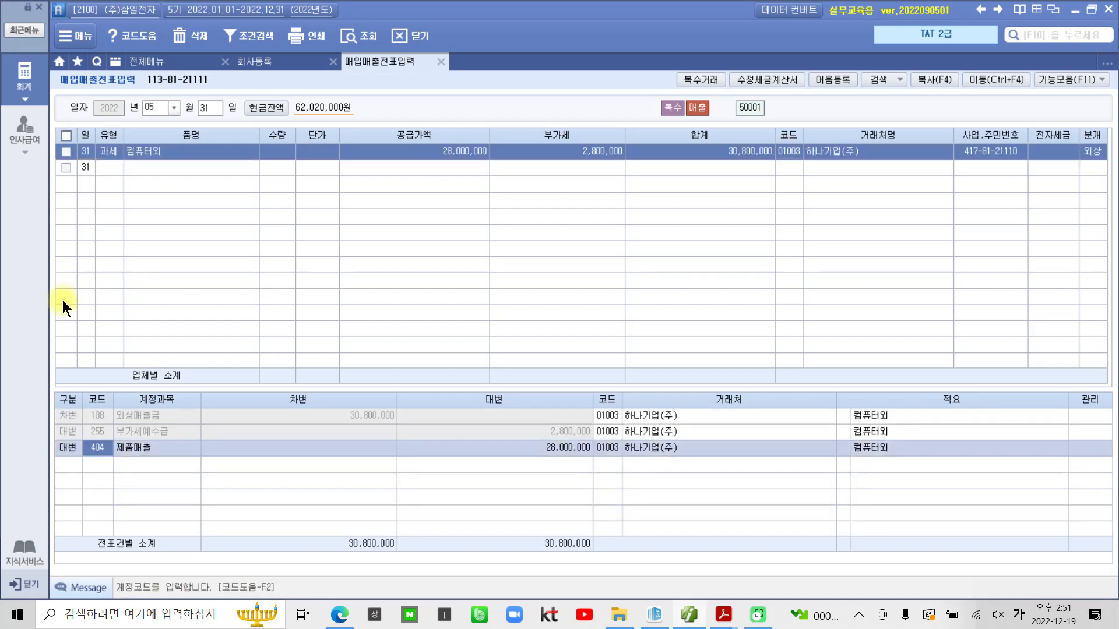
left_click(127, 423)
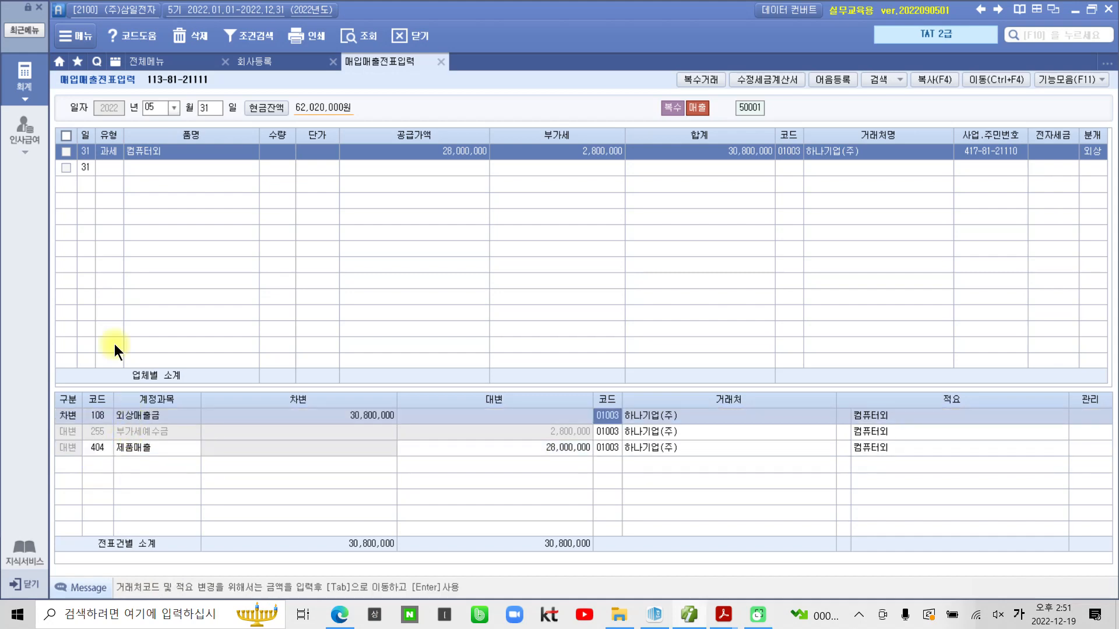
Open 전자세금계산서 발행 및 내역관리 and query sales from 2022년 05월 31일 to 05월 31일 for all 거래처.
left_click(20, 77)
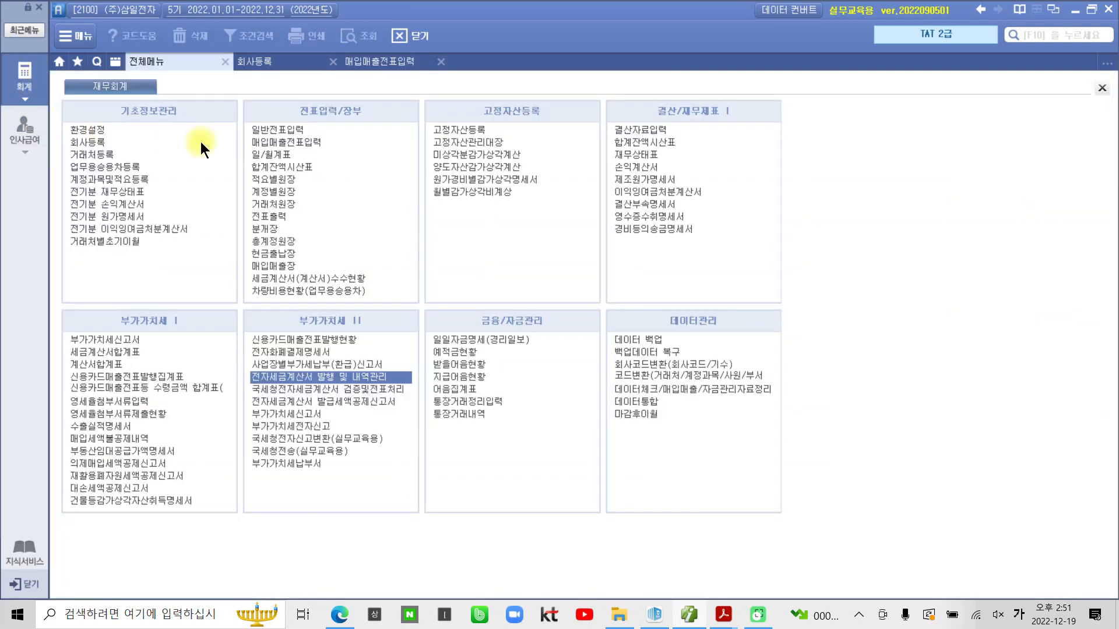
left_click(296, 376)
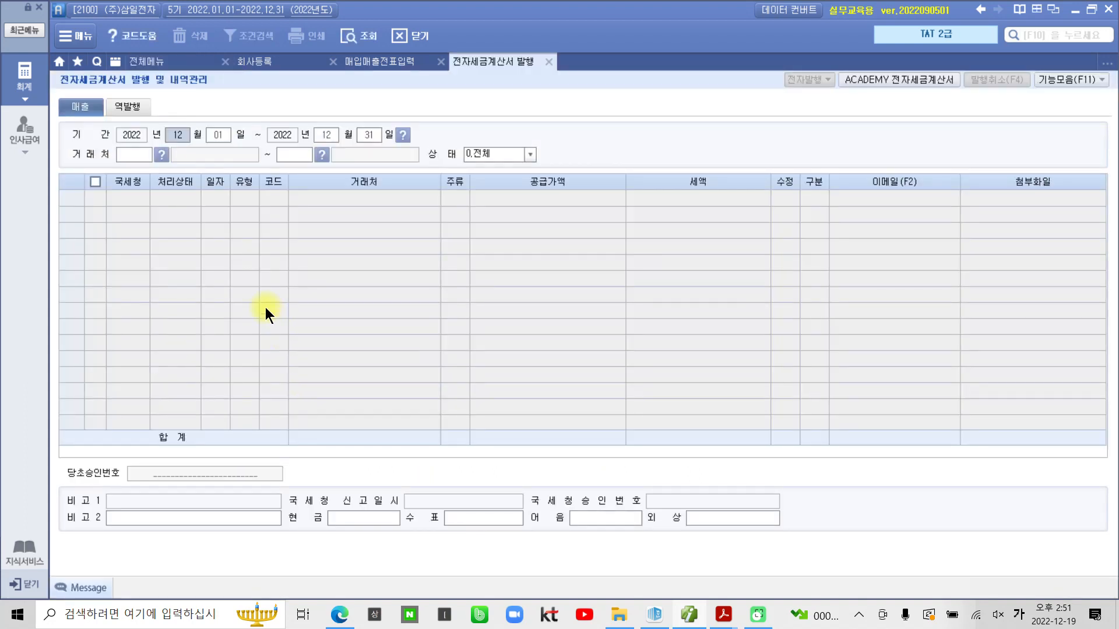
type("053")
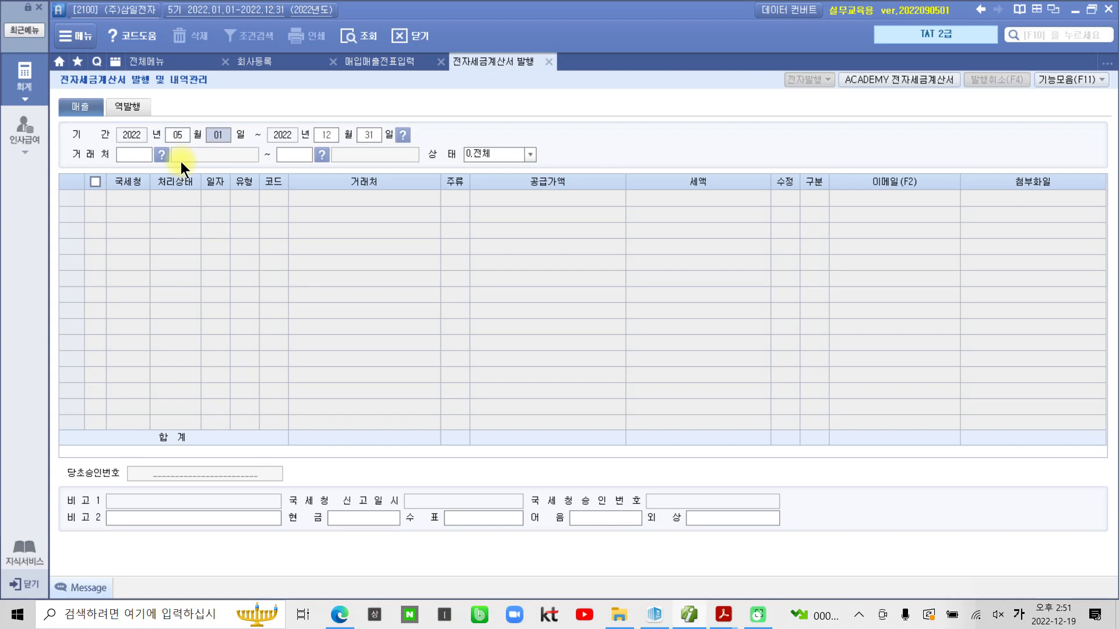
type("1")
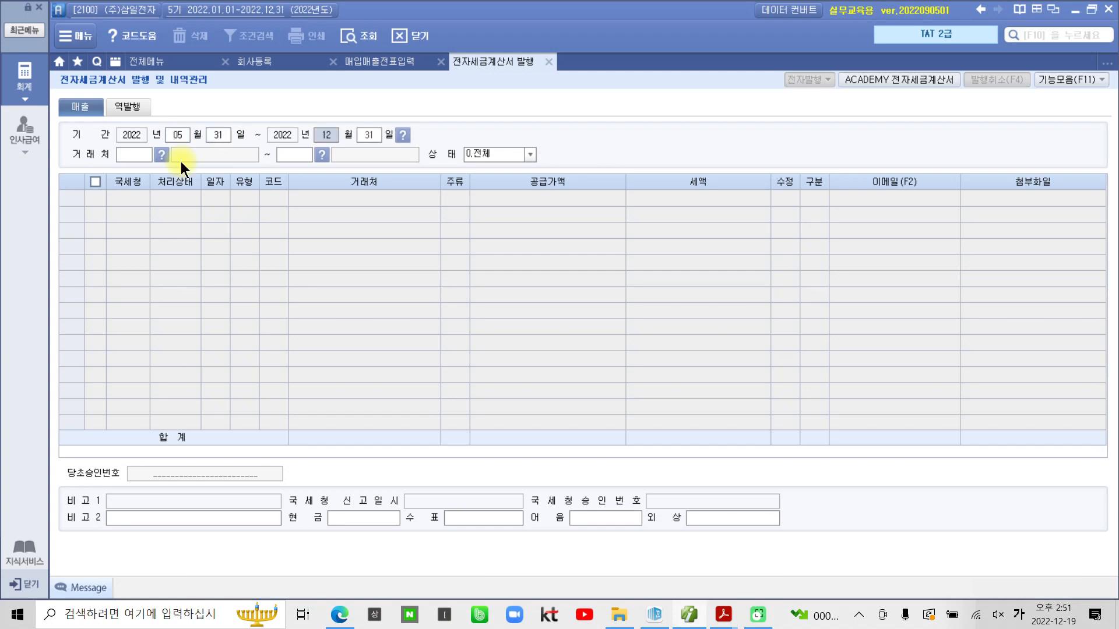
type("05")
type("31")
key("Return")
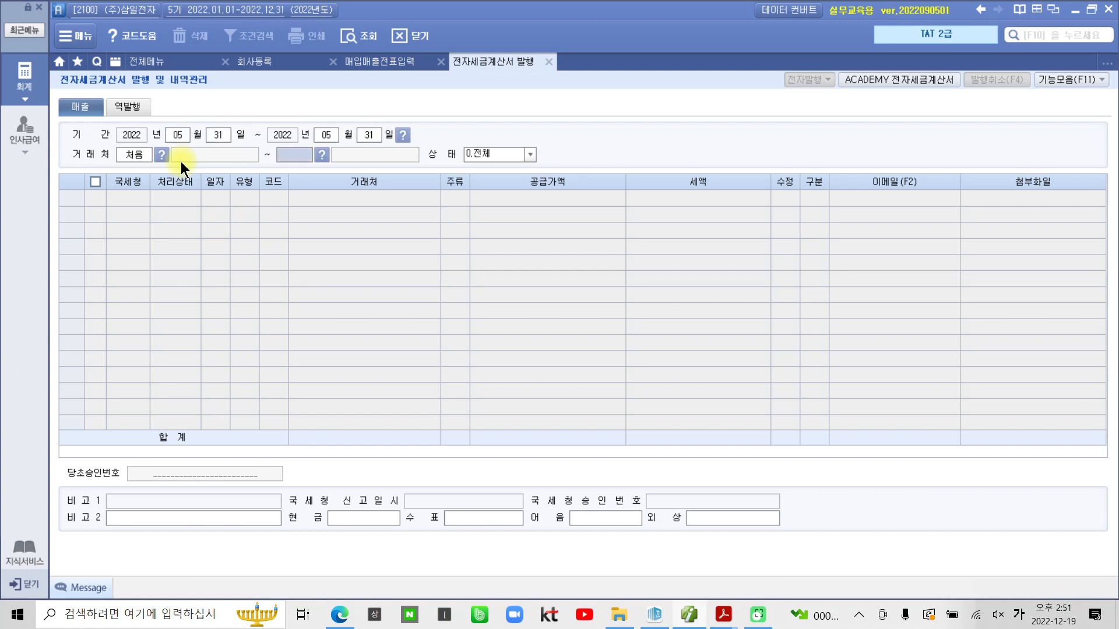
key("Return")
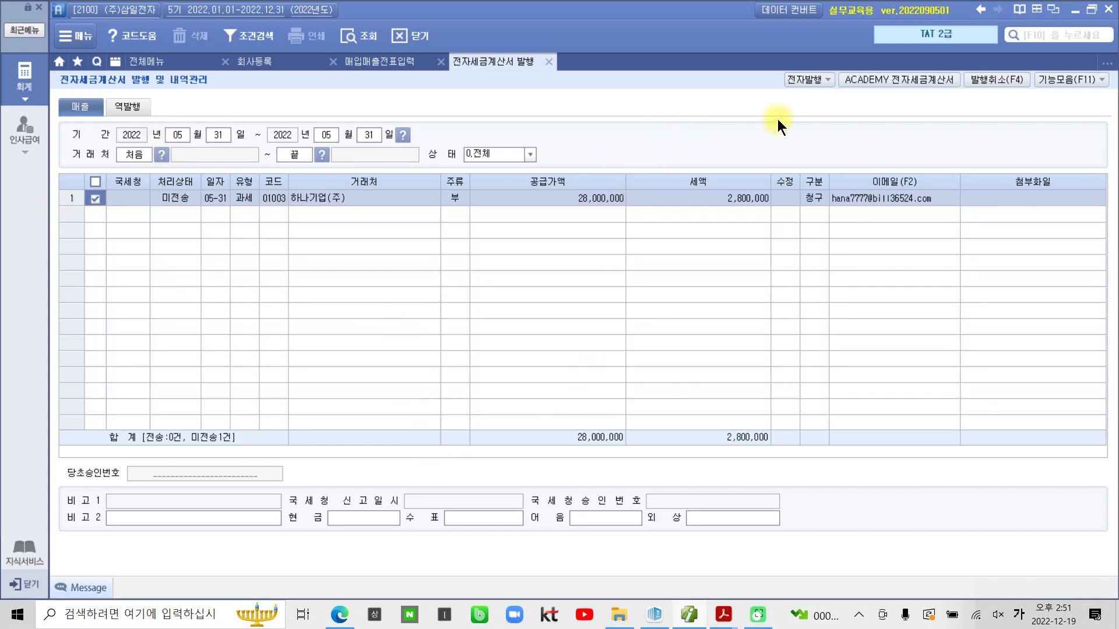
Issue the 전자세금계산서 for the 하나기업(주) sale, accepting the prefilled login details and confirming the issuance.
left_click(803, 80)
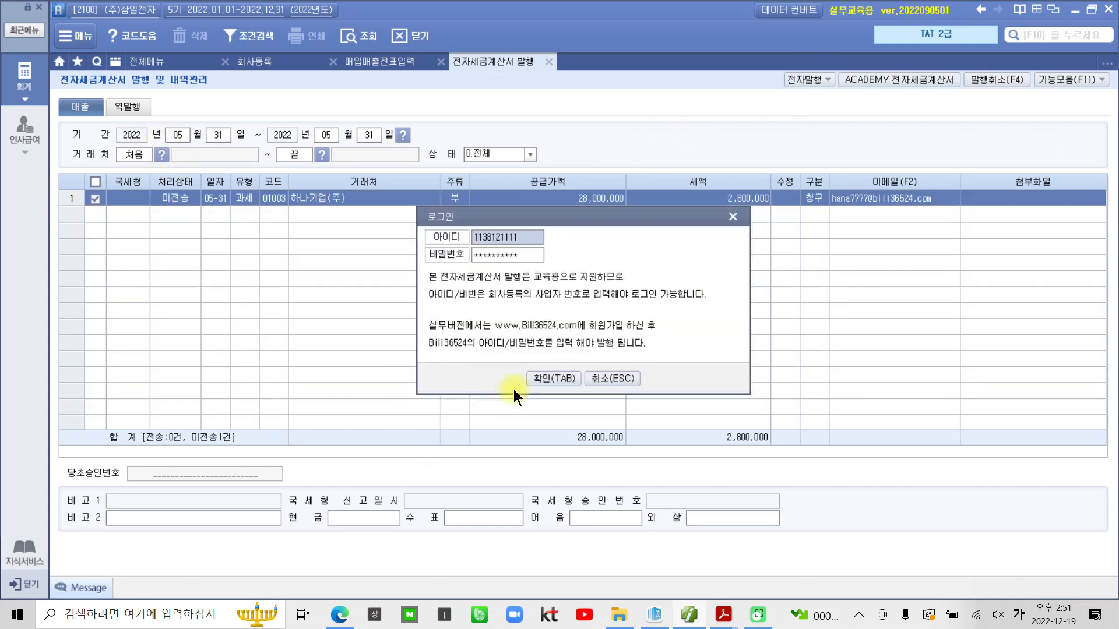
left_click(545, 380)
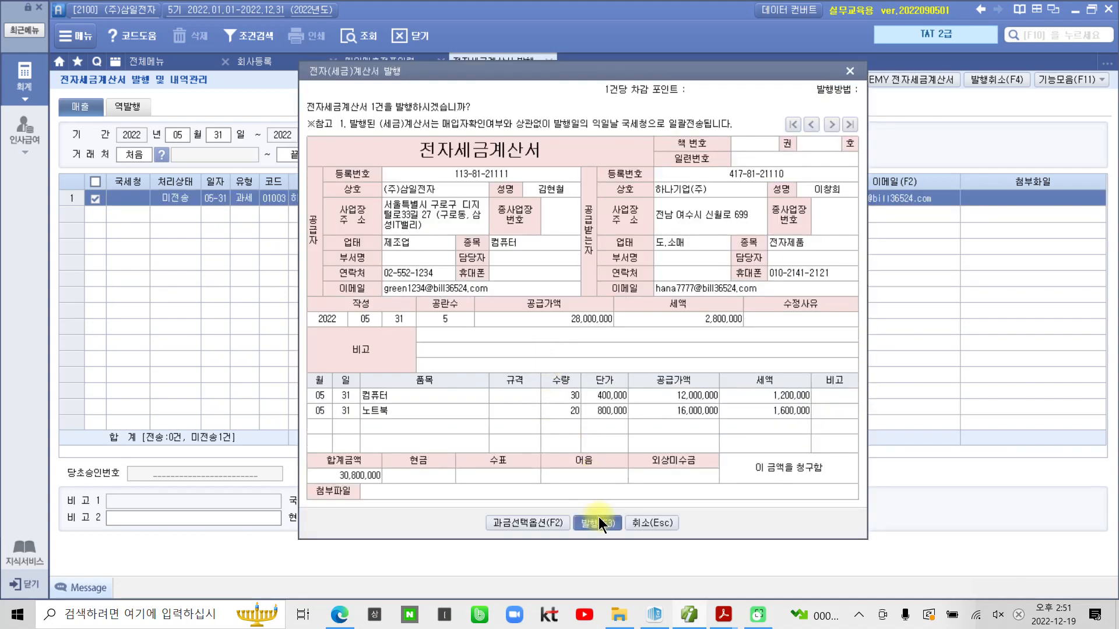
left_click(599, 516)
left_click(584, 338)
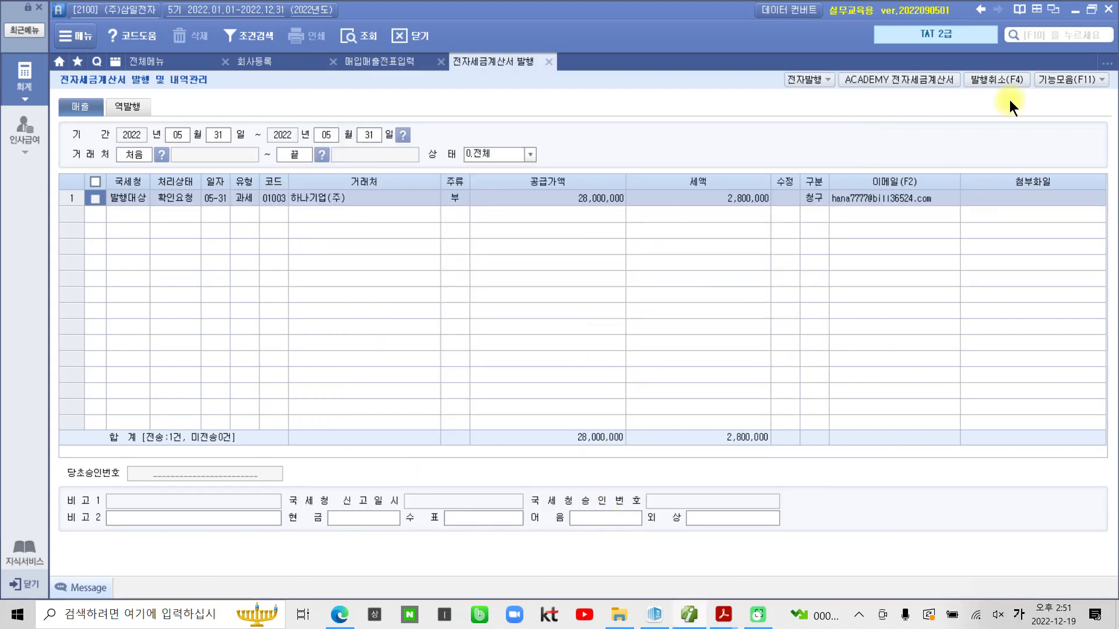
Log in to ACADEMY 전자세금계산서, look up the 미전송 sales invoice, transmit it with 발행, and close the site window.
left_click(917, 78)
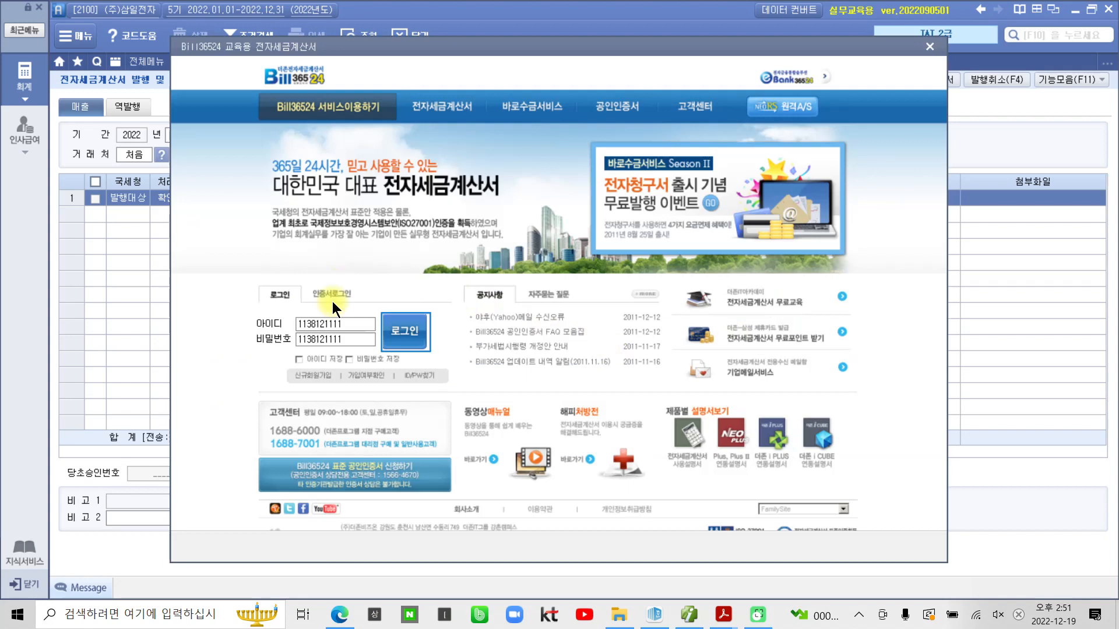
left_click(407, 338)
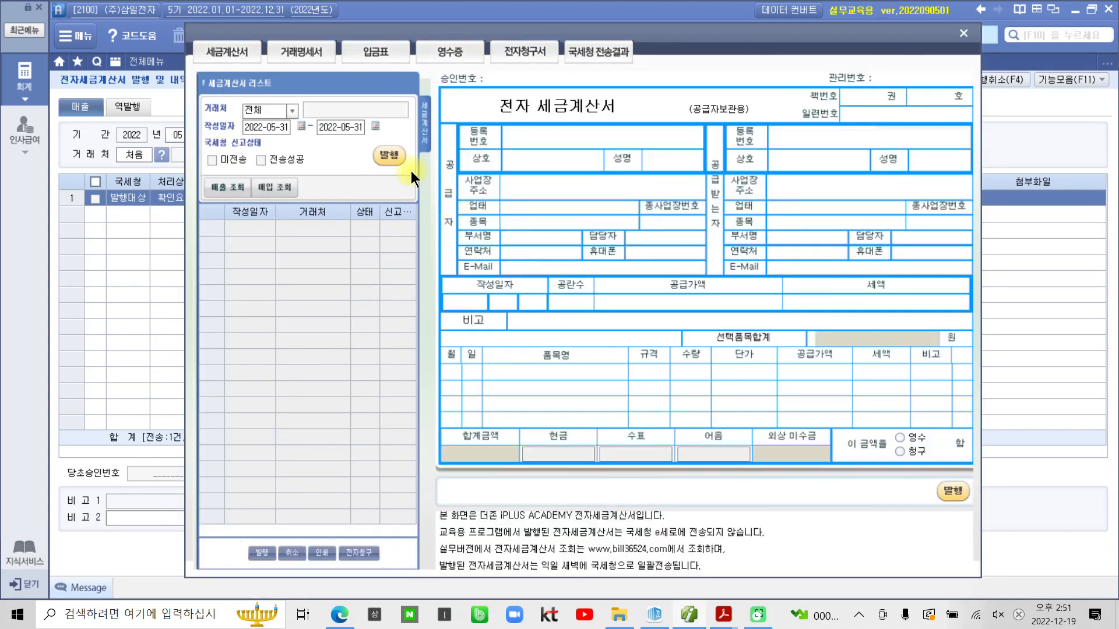
left_click(221, 156)
left_click(228, 187)
left_click(387, 155)
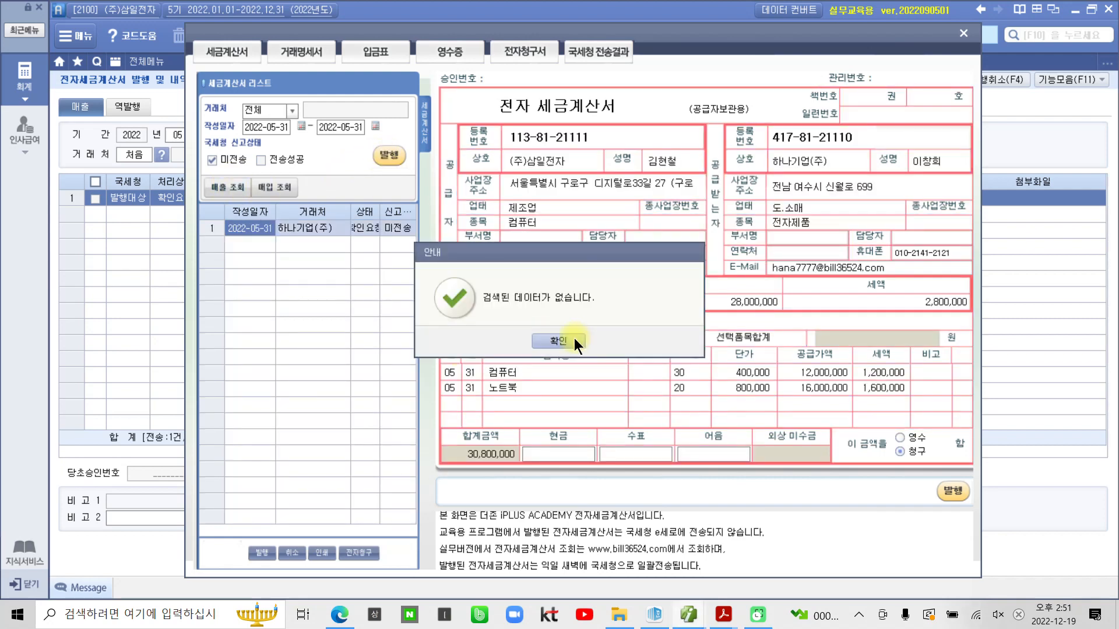
left_click(570, 342)
left_click(961, 33)
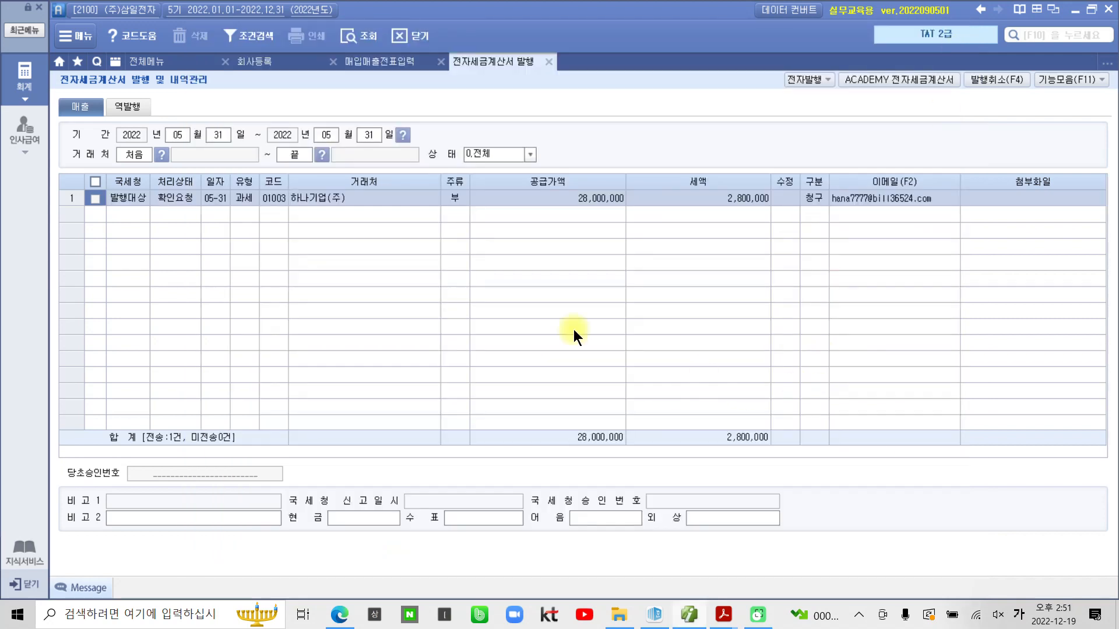
Return to 매입매출전표입력 and reload the 5월 31일 entry to check its 전자세금 status and 분개.
left_click(550, 61)
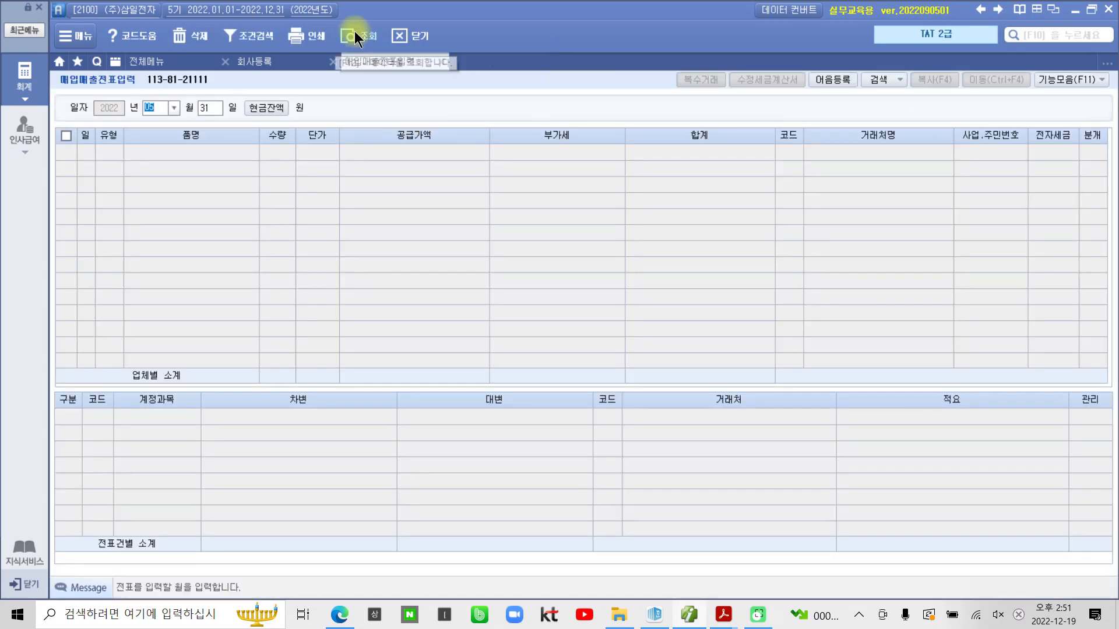
left_click(354, 30)
left_click(1092, 153)
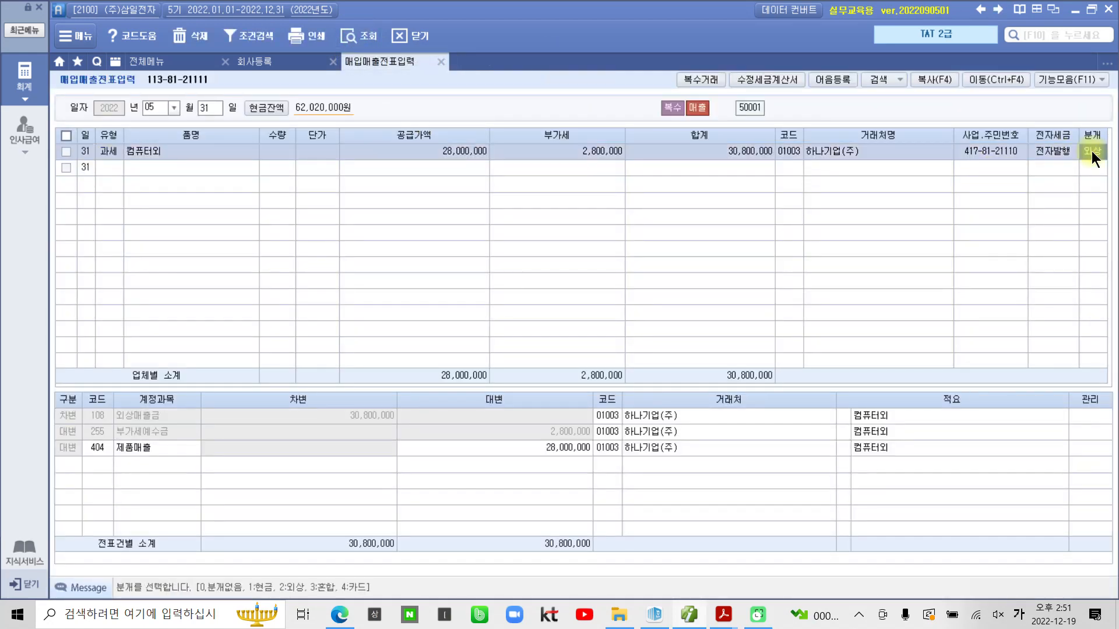